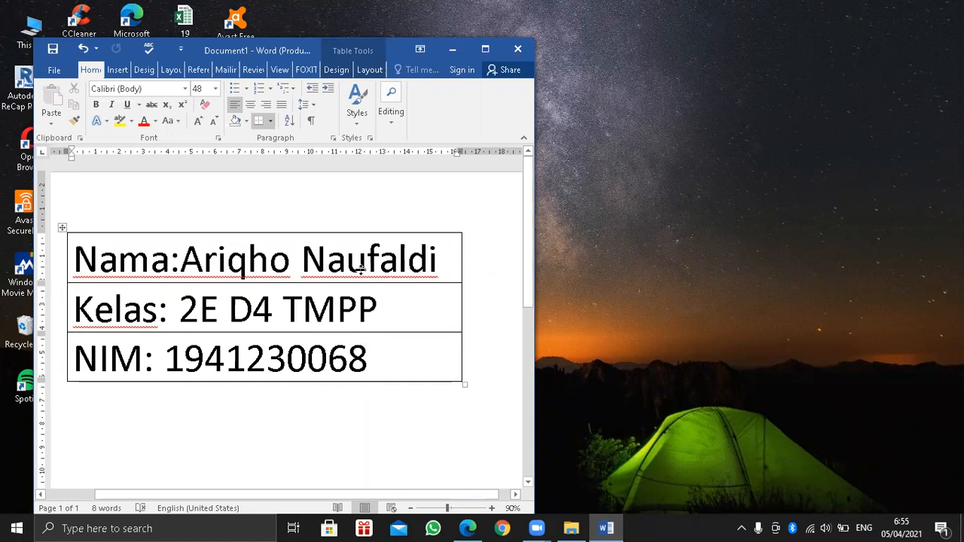
# Step: Put the Word document away, launch Mastercam X5 and dismiss its What's New window
pyautogui.click(458, 48)
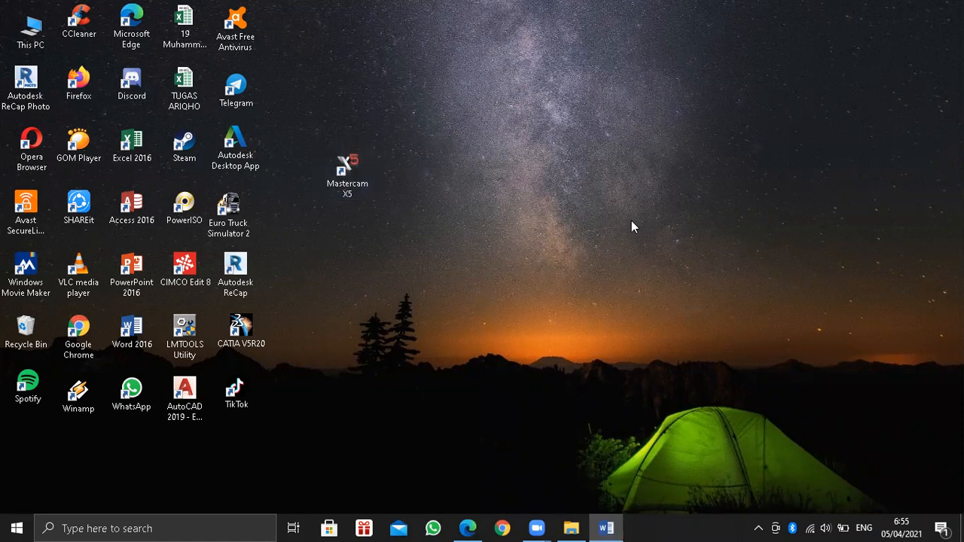
pyautogui.doubleClick(363, 185)
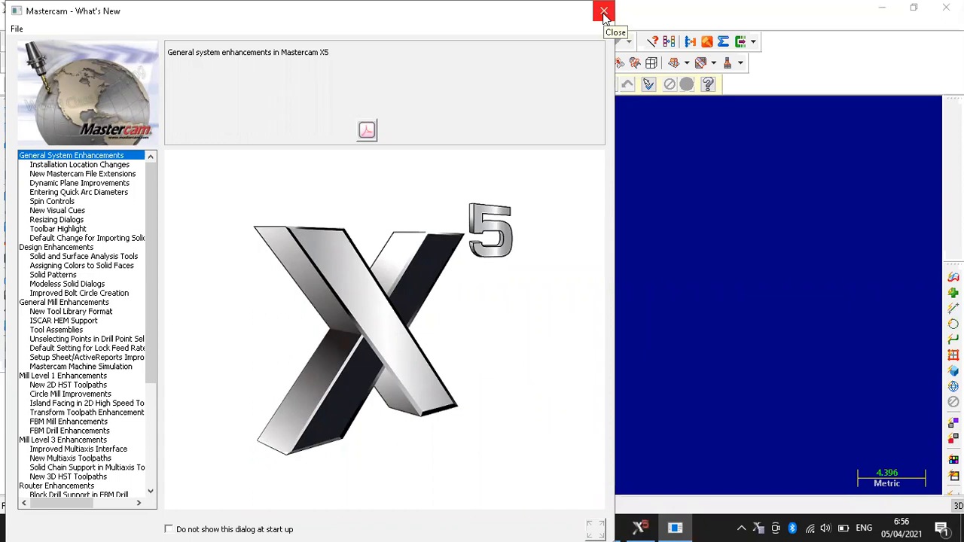
pyautogui.click(604, 12)
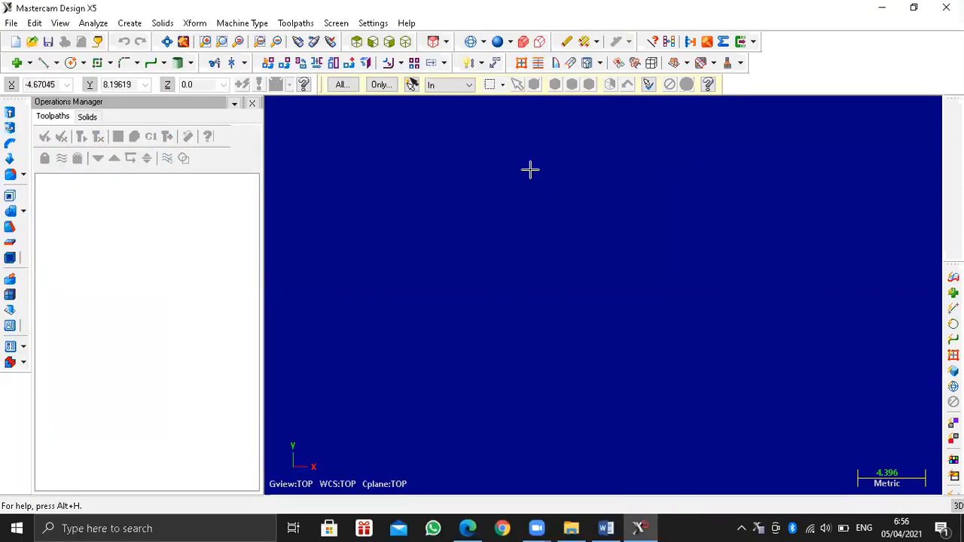
pyautogui.moveTo(514, 163); pyautogui.dragTo(596, 373)
# Step: Set the graphics background color to red, color 12, and save the setting to the configuration file
pyautogui.click(373, 24)
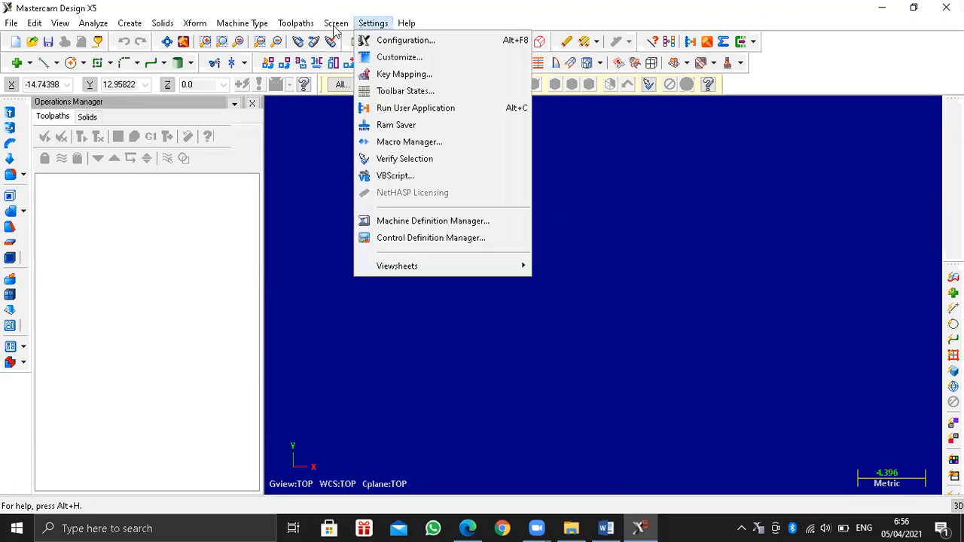
pyautogui.click(379, 39)
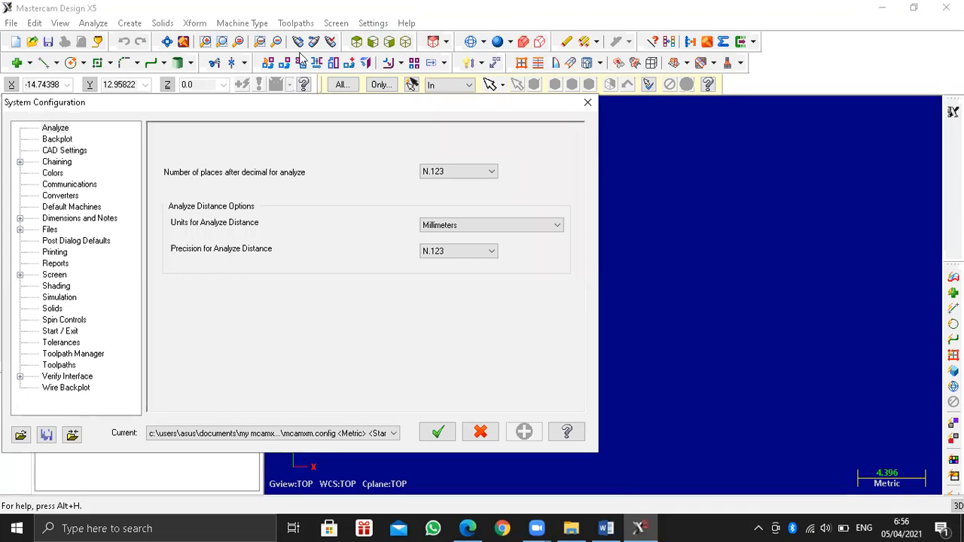
pyautogui.click(53, 173)
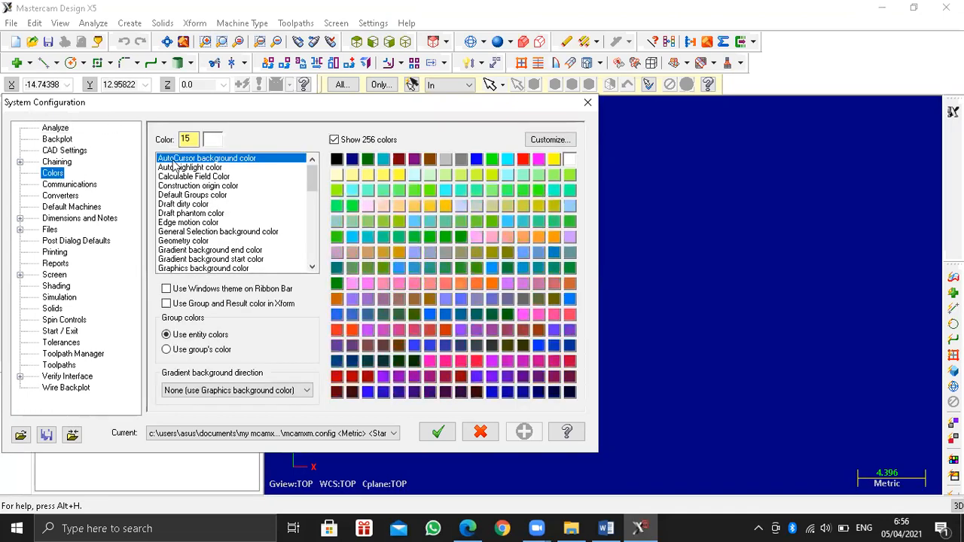
pyautogui.scroll(-1, 234, 201)
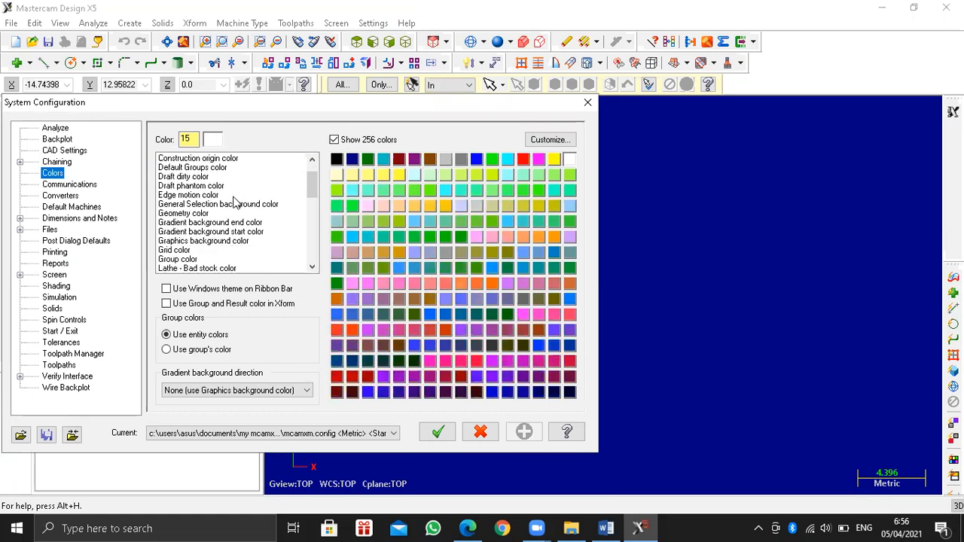
pyautogui.click(211, 241)
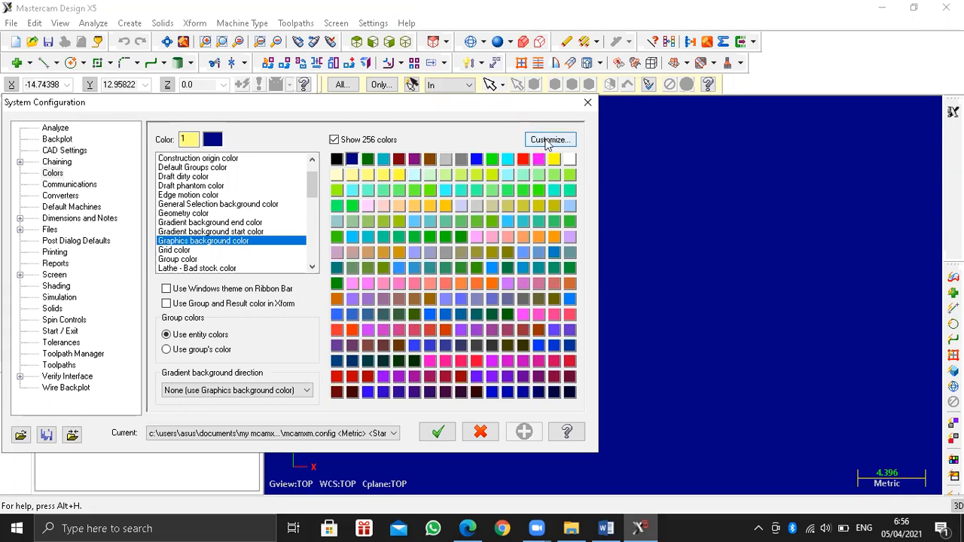
pyautogui.click(523, 159)
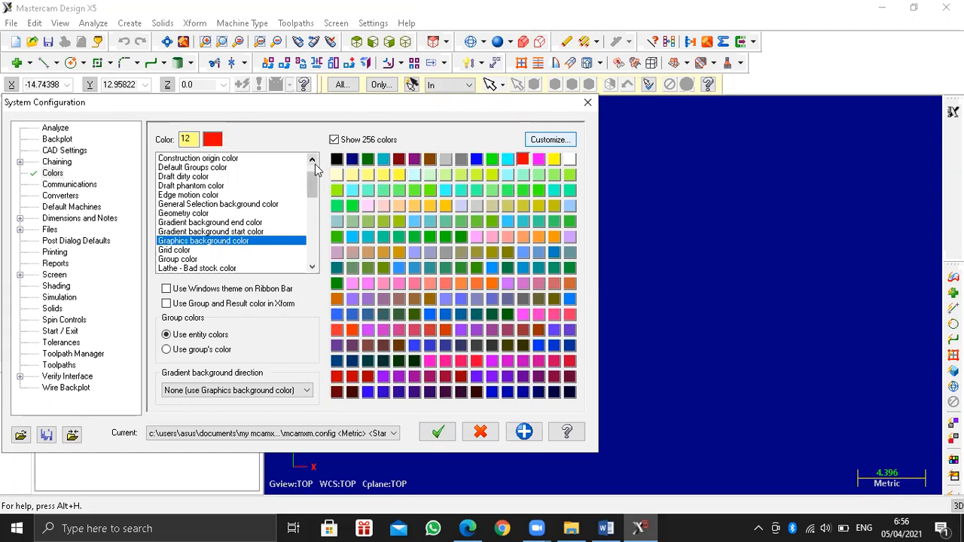
pyautogui.click(437, 432)
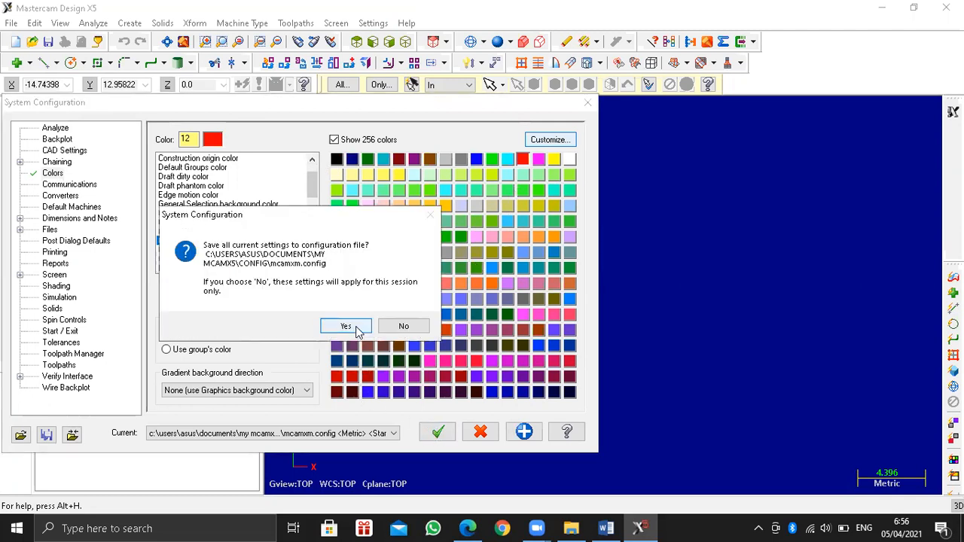
pyautogui.click(346, 326)
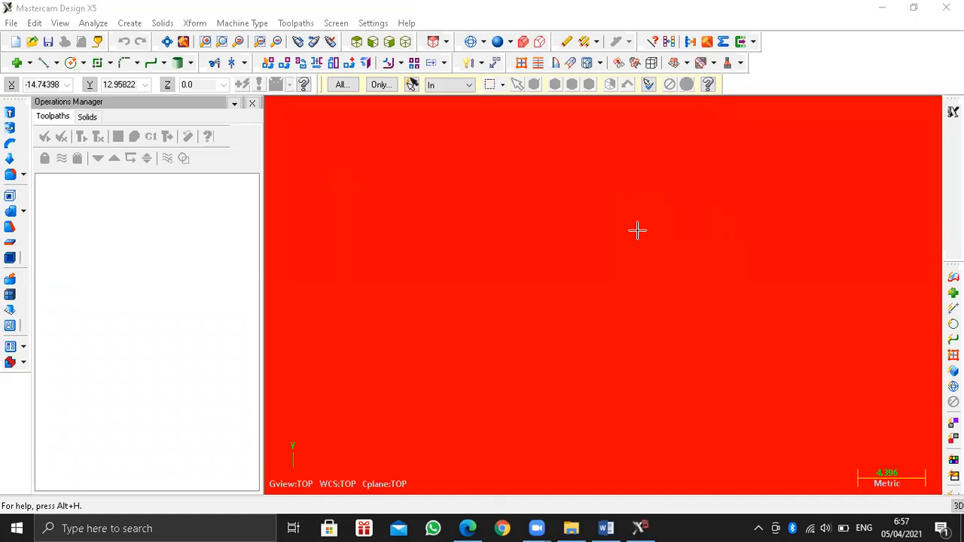
# Step: Set the graphics background color to dark blue, color 1, and save the setting to the configuration file
pyautogui.click(374, 23)
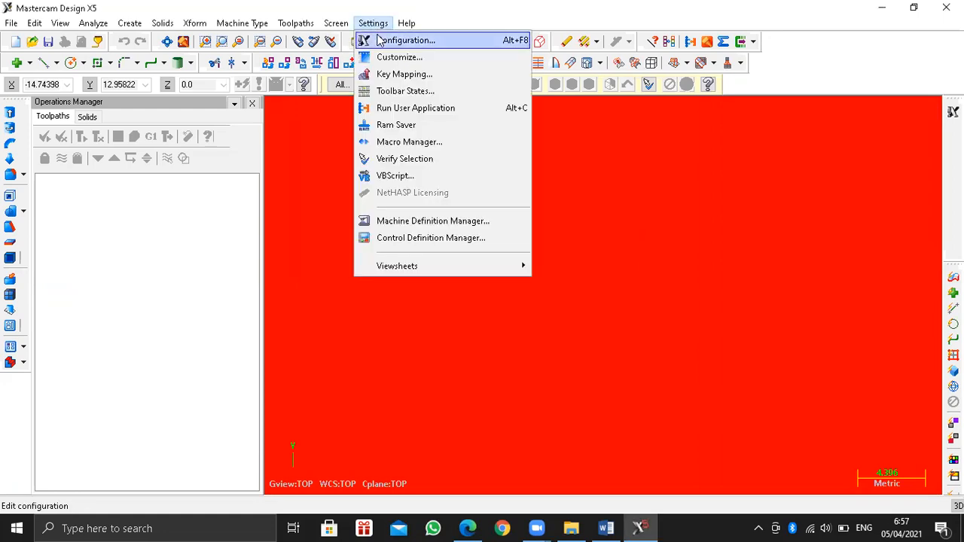
pyautogui.click(379, 40)
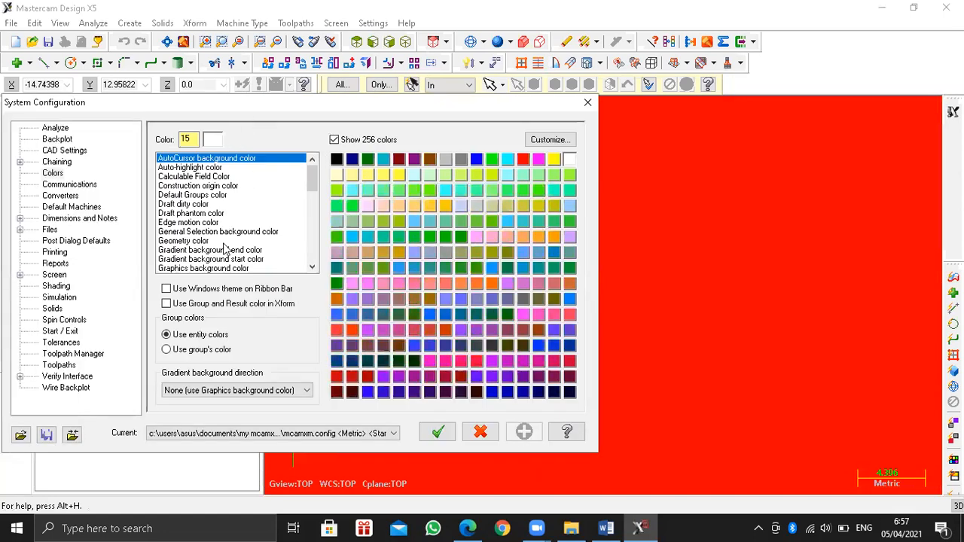
pyautogui.click(225, 273)
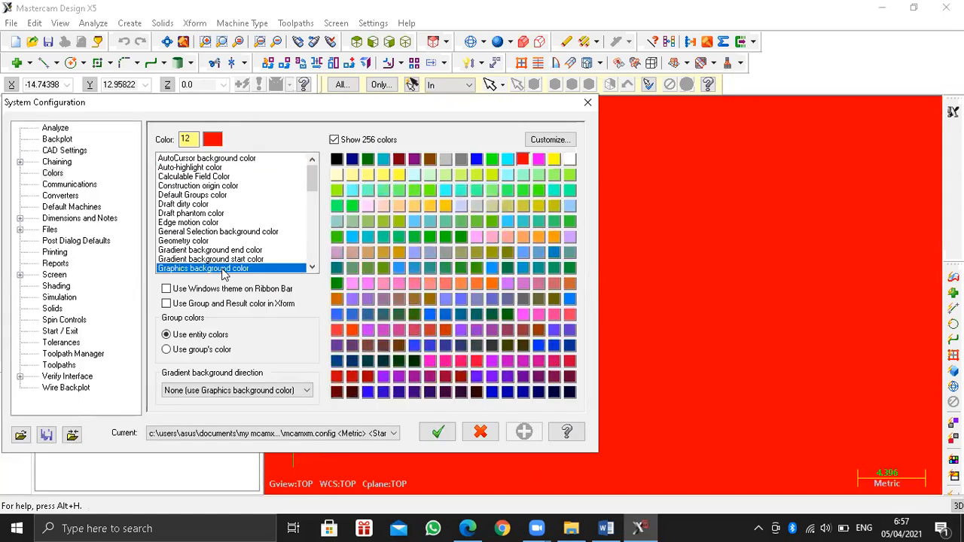
pyautogui.click(352, 160)
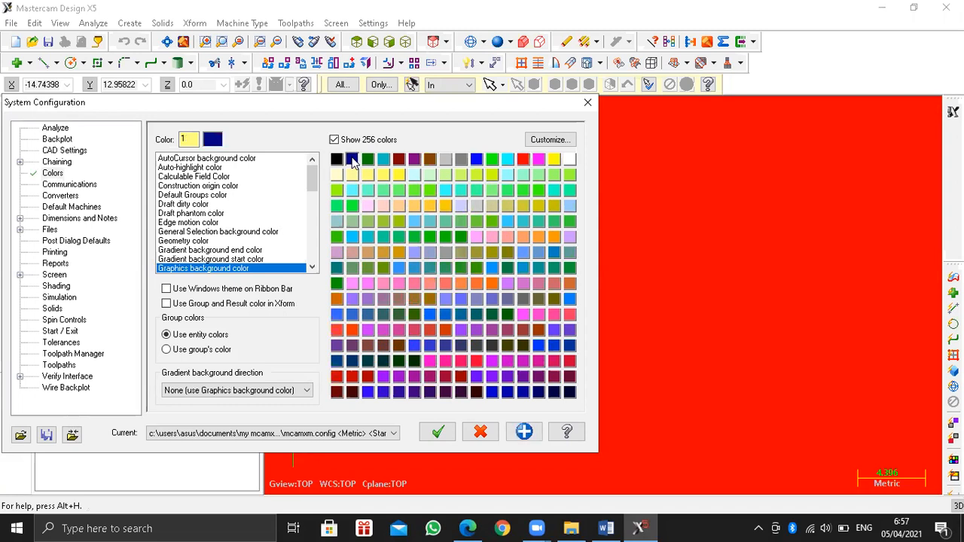
pyautogui.click(439, 432)
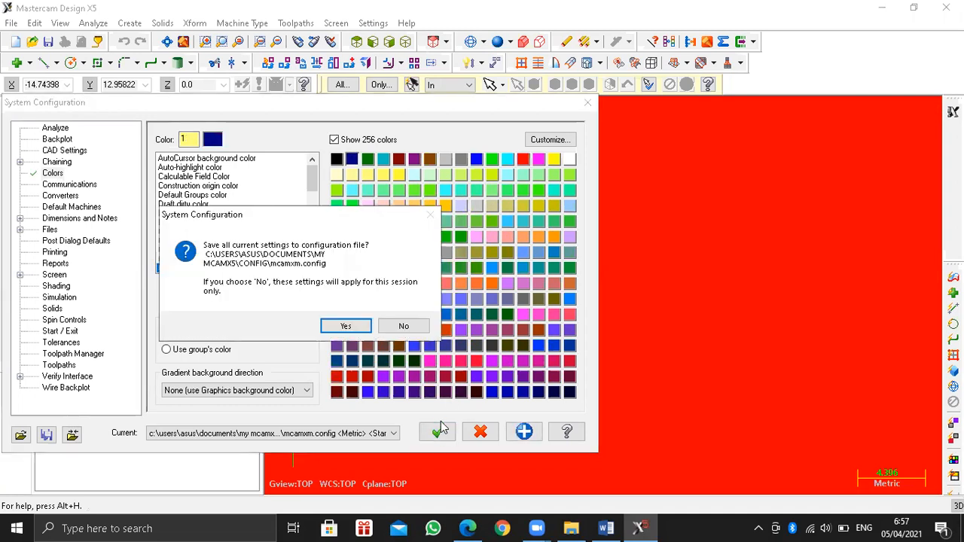
pyautogui.click(346, 329)
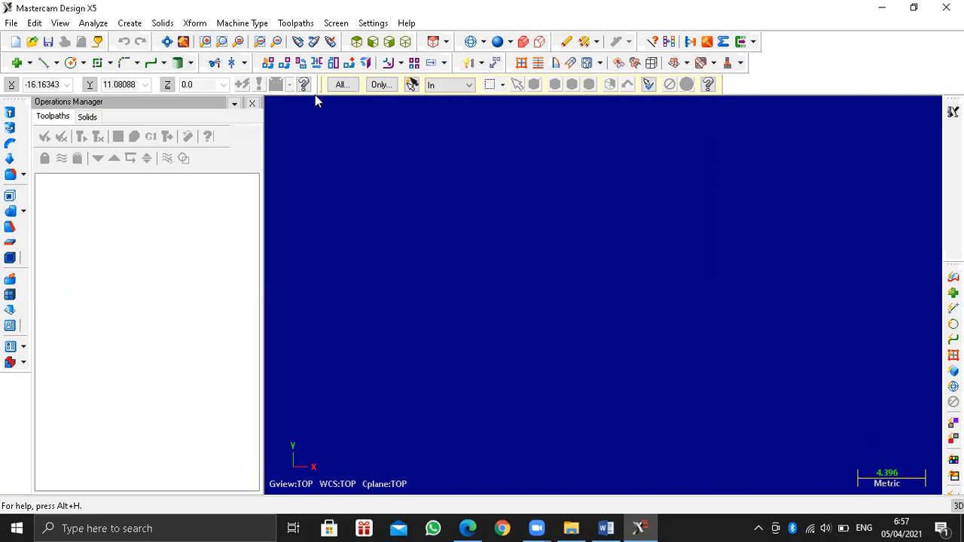
# Step: Set the units for Analyze Distance to Inches and save the setting to the configuration file
pyautogui.click(373, 23)
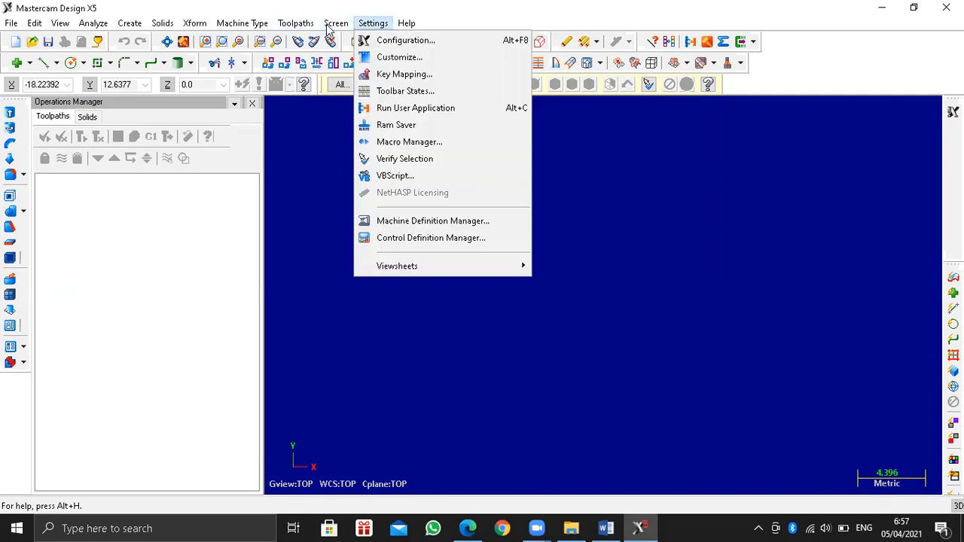
pyautogui.click(373, 39)
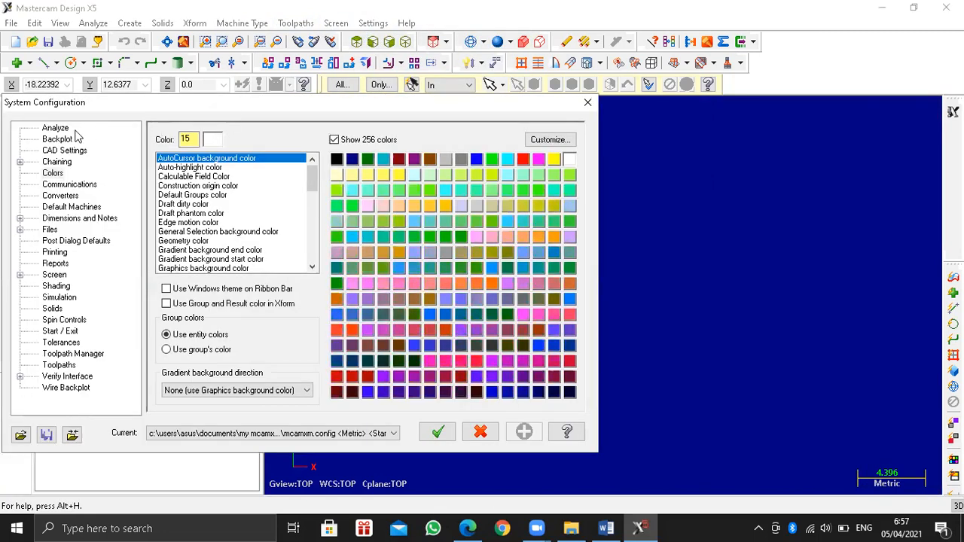
pyautogui.click(55, 129)
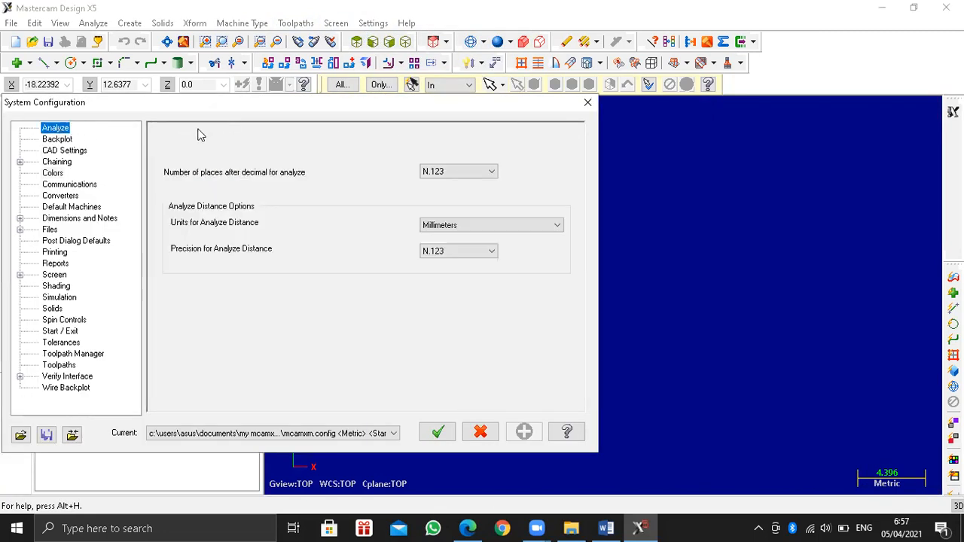
pyautogui.click(437, 228)
pyautogui.click(458, 236)
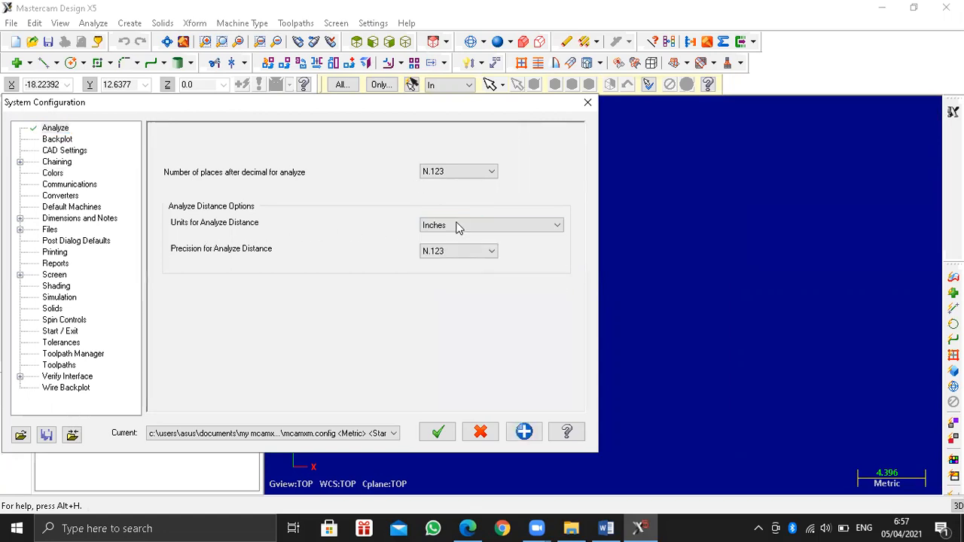
pyautogui.click(461, 230)
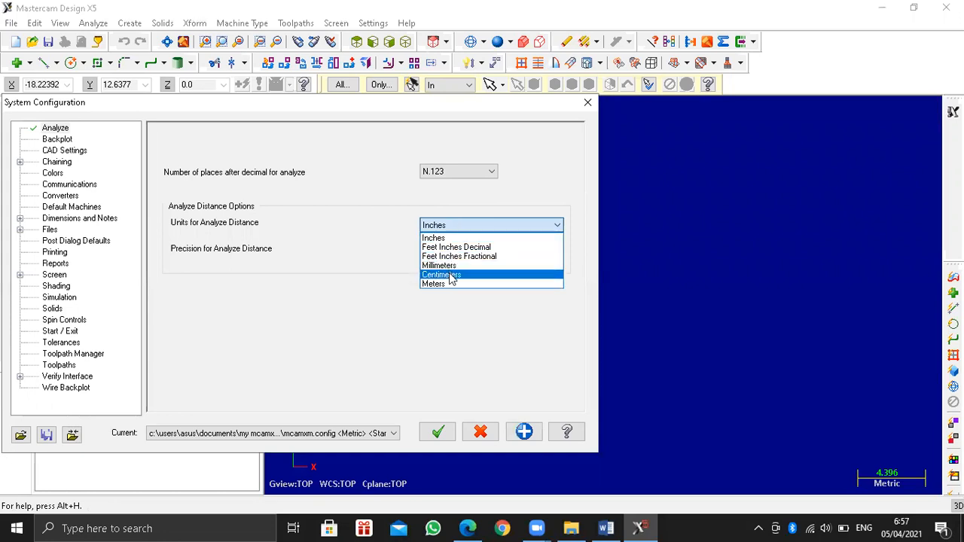
pyautogui.click(450, 273)
pyautogui.click(451, 226)
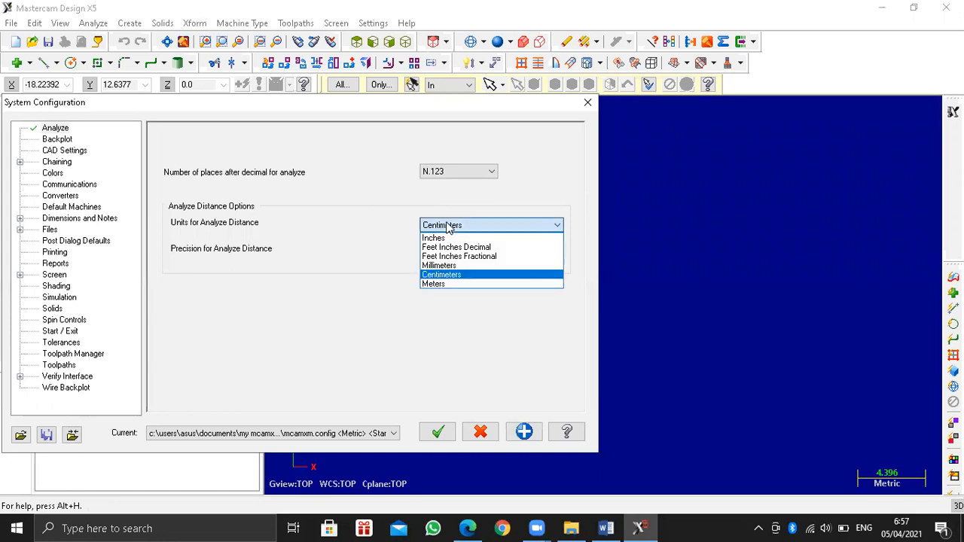
pyautogui.click(451, 236)
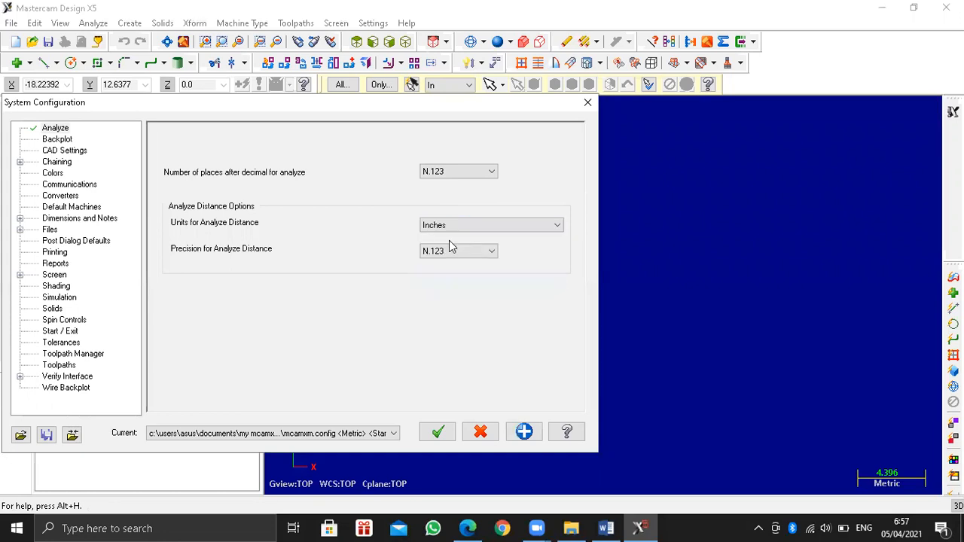
pyautogui.click(438, 431)
pyautogui.click(345, 327)
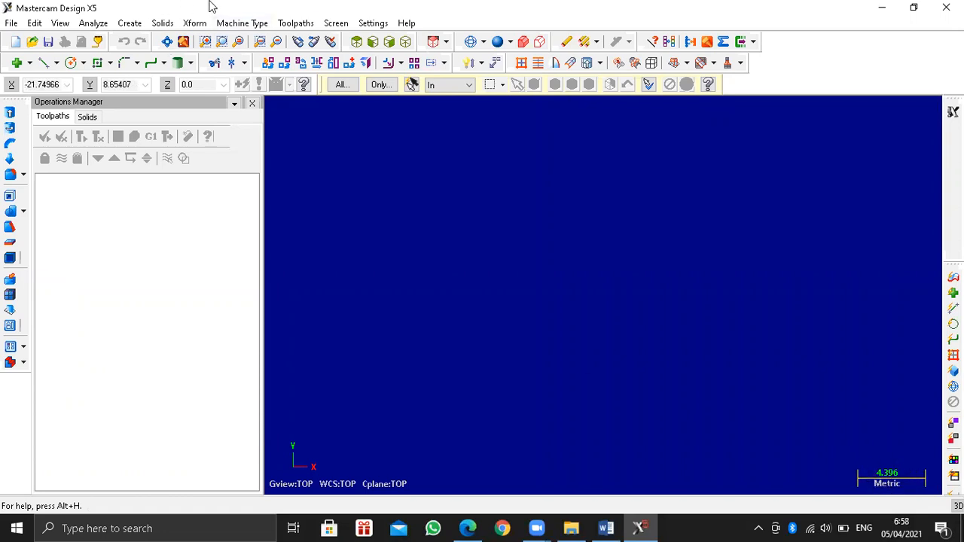
# Step: Set the units for Analyze Distance to Millimeters and save the setting to the configuration file
pyautogui.click(373, 24)
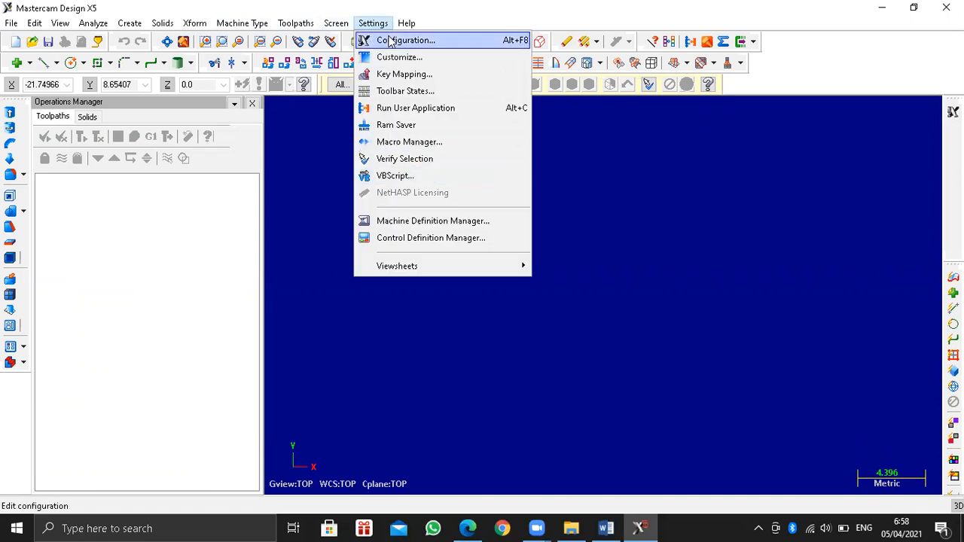
pyautogui.click(389, 42)
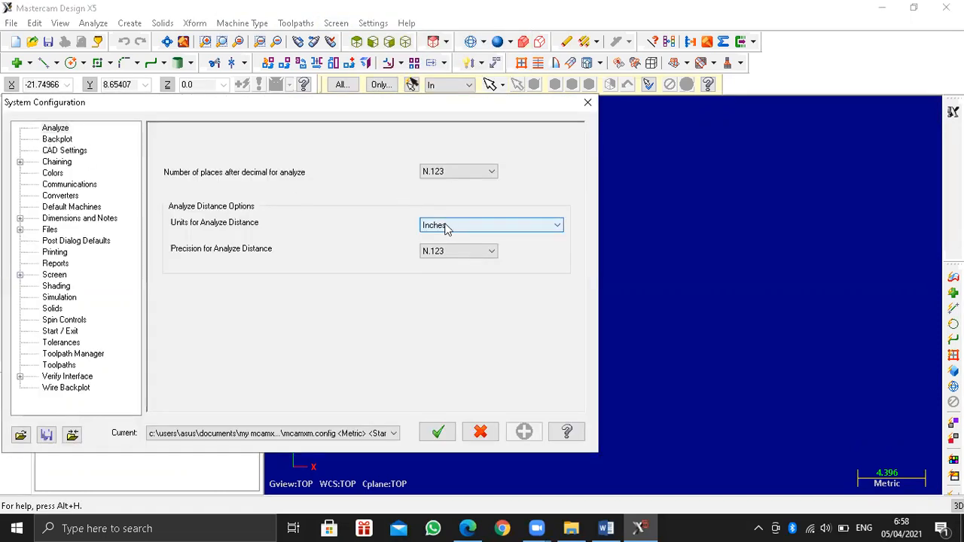
pyautogui.click(445, 226)
pyautogui.click(463, 265)
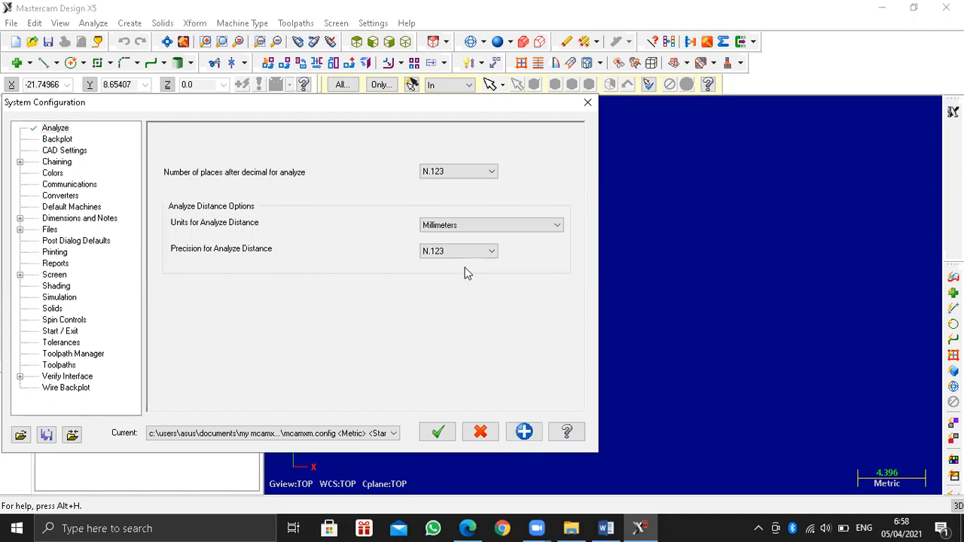
pyautogui.click(438, 432)
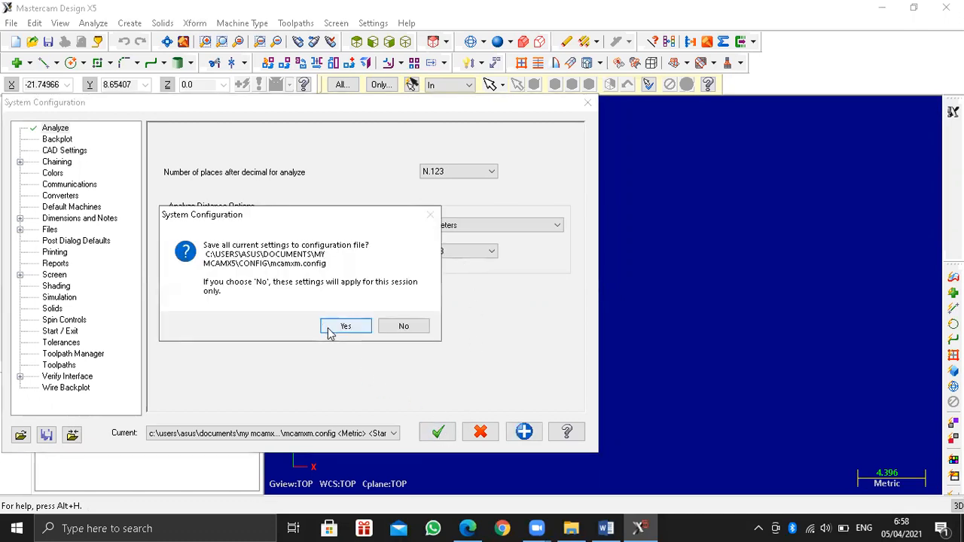
pyautogui.click(345, 327)
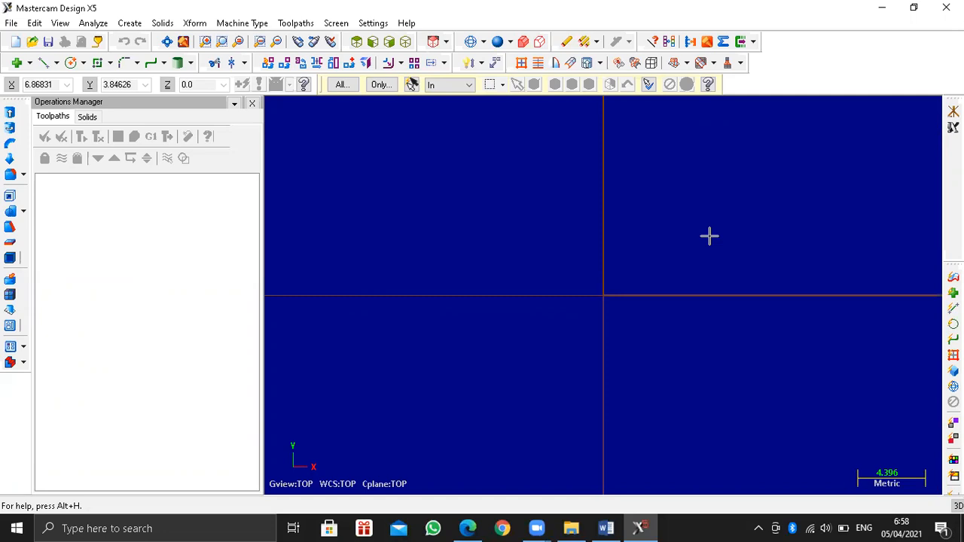
# Step: Examine the coordinate axes around the origin at several zoom levels
pyautogui.scroll(-1, 628, 249)
pyautogui.scroll(-1, 628, 249)
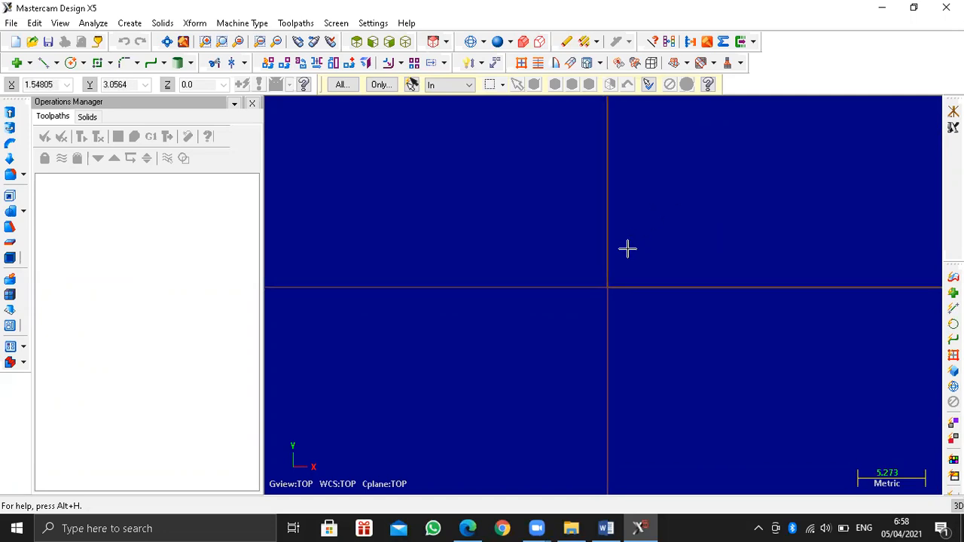
pyautogui.scroll(-3, 621, 239)
pyautogui.scroll(4, 622, 242)
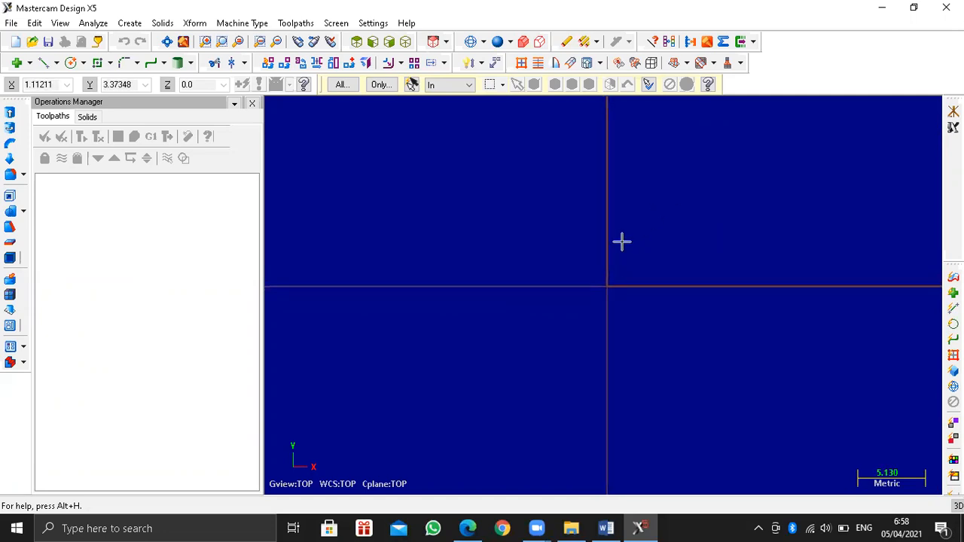
pyautogui.scroll(-4, 620, 244)
pyautogui.scroll(-5, 619, 244)
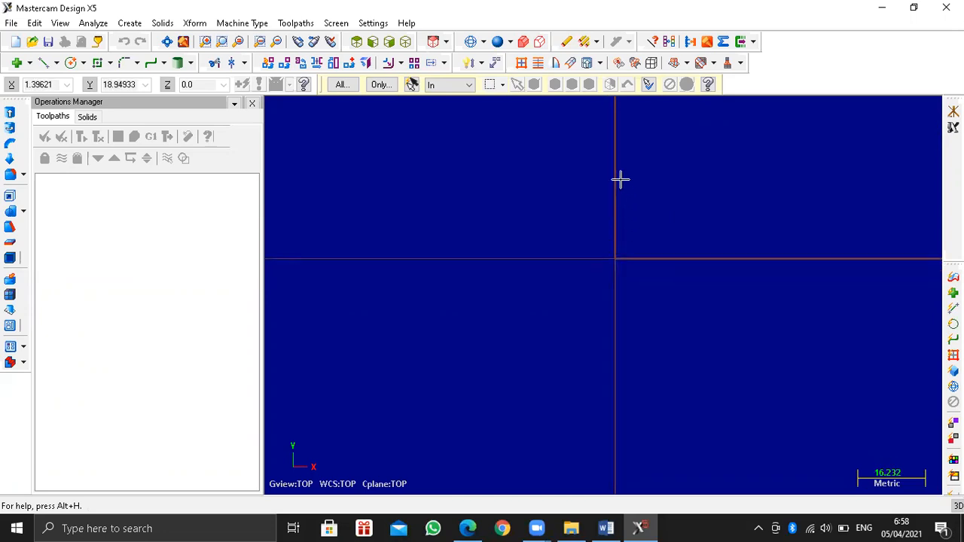
pyautogui.scroll(2, 618, 236)
pyautogui.scroll(3, 616, 236)
pyautogui.scroll(4, 607, 235)
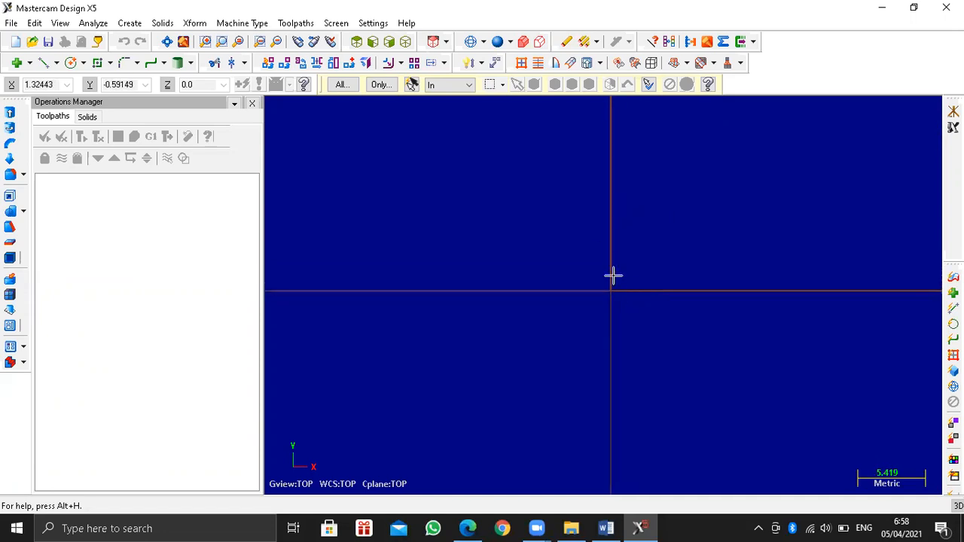
pyautogui.scroll(2, 610, 261)
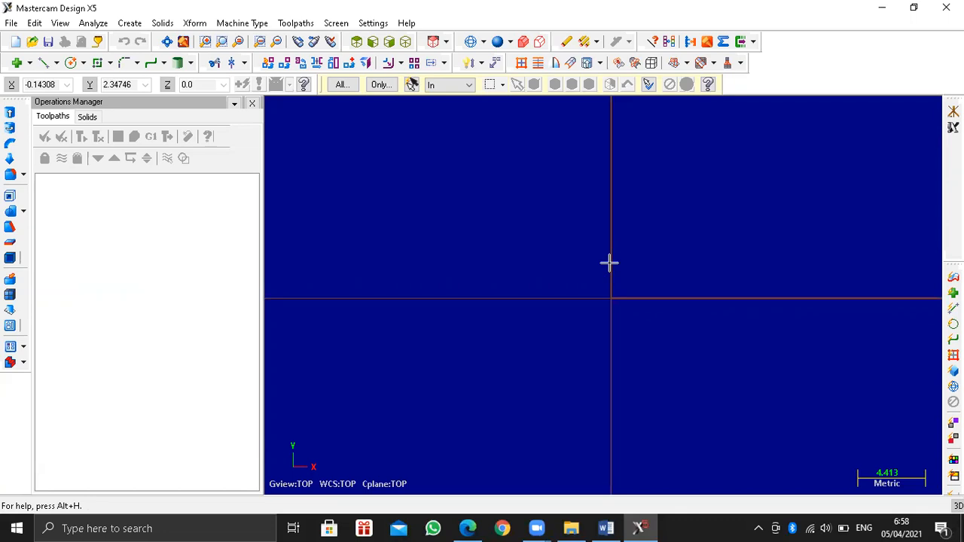
# Step: Shift the view in all four directions around the origin to examine where the coordinate axes cross
pyautogui.press('Right')
pyautogui.press('Right')
pyautogui.press('Right')
pyautogui.press('Right')
pyautogui.press('Left')
pyautogui.press('Left')
pyautogui.press('Left')
pyautogui.press('Left')
pyautogui.press('Down')
pyautogui.press('Down')
pyautogui.press('Down')
pyautogui.press('Up')
pyautogui.press('Up')
pyautogui.press('Up')
pyautogui.press('Right')
pyautogui.press('Right')
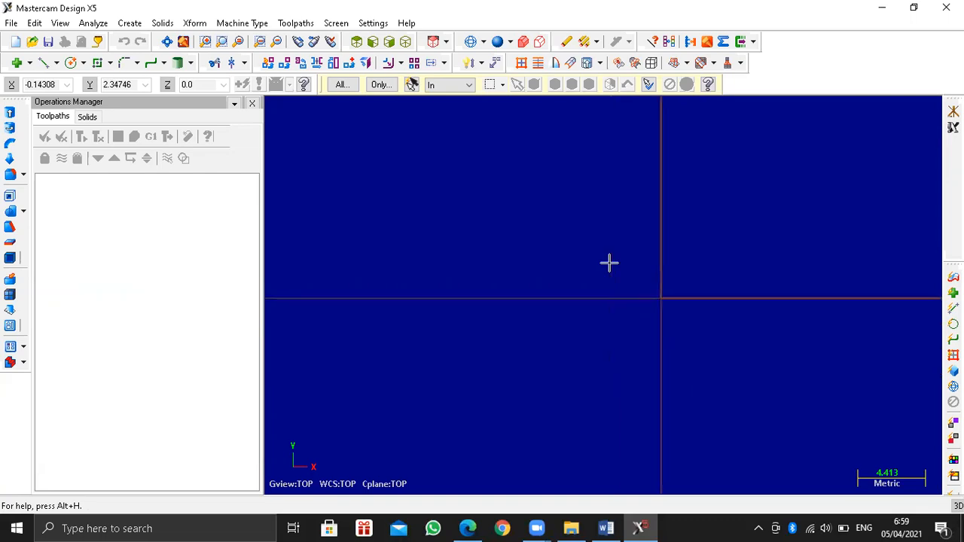
pyautogui.press('Left')
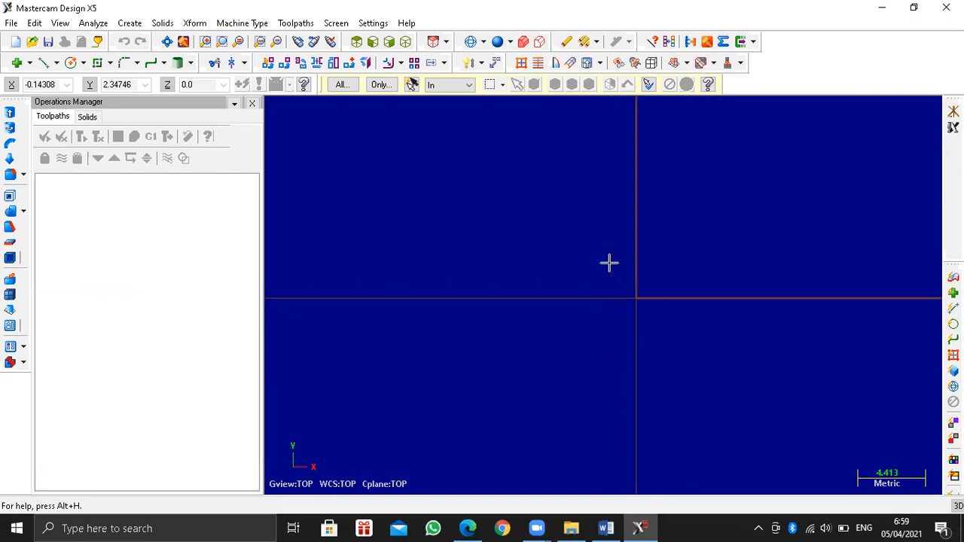
pyautogui.press('Up')
pyautogui.press('Down')
pyautogui.press('Right')
pyautogui.press('Left')
pyautogui.press('Left')
pyautogui.press('Right')
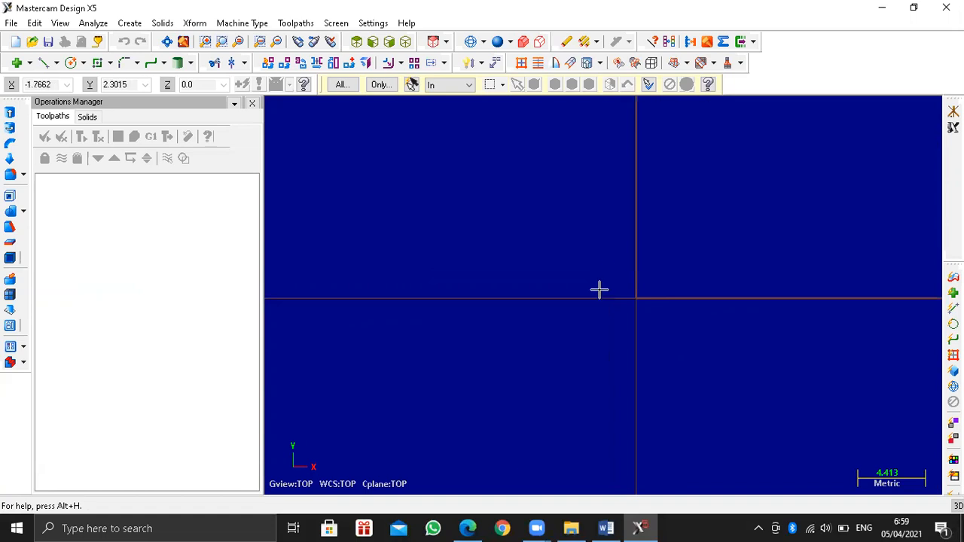
# Step: Switch to the PDF in Edge and study the dimensions along the full length of the turned-part drawing on page 3
pyautogui.click(468, 529)
pyautogui.scroll(7, 247, 311)
pyautogui.scroll(-3, 244, 315)
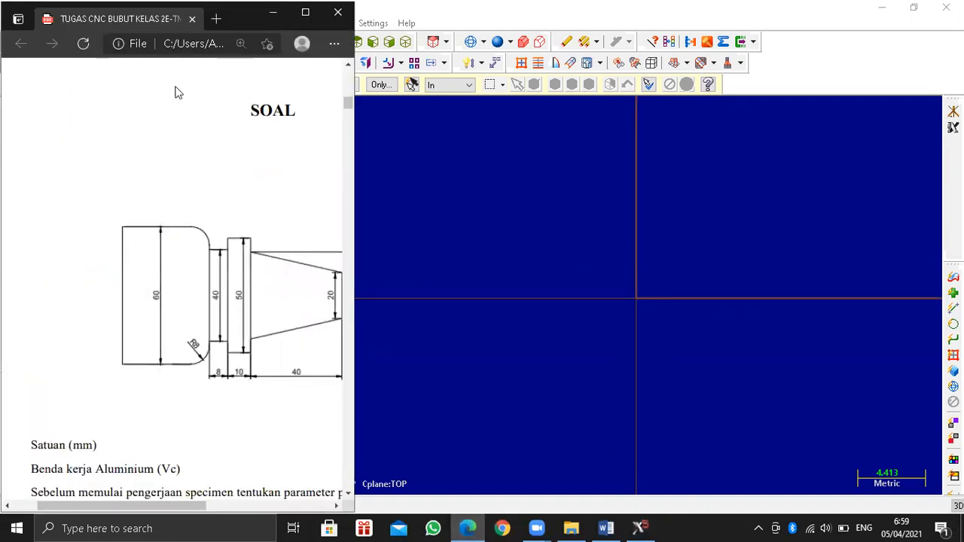
pyautogui.moveTo(197, 27)
pyautogui.click(205, 73)
pyautogui.click(205, 73)
pyautogui.scroll(-3, 229, 181)
pyautogui.scroll(1, 233, 226)
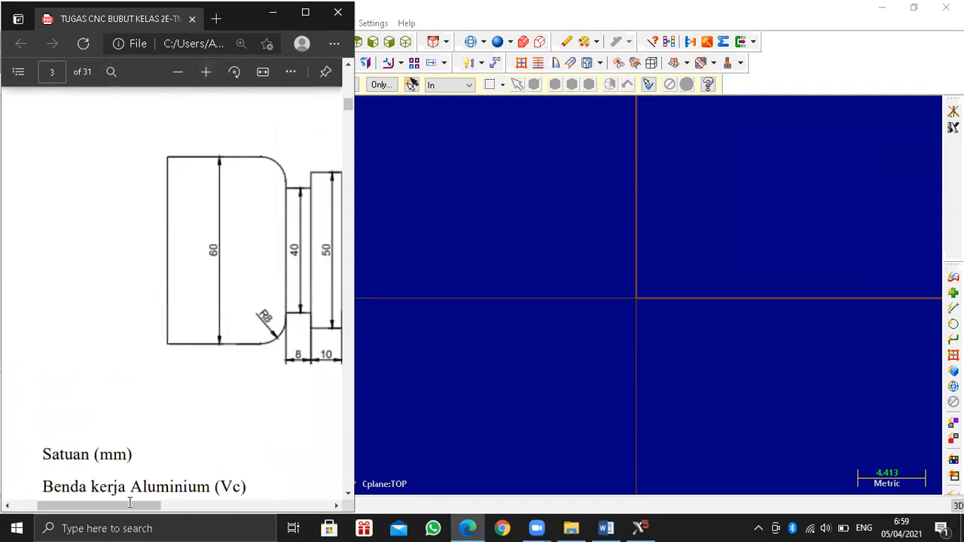
pyautogui.moveTo(130, 505)
pyautogui.mouseDown()
pyautogui.moveTo(240, 511)
pyautogui.moveTo(166, 511)
pyautogui.moveTo(223, 511)
pyautogui.mouseUp()
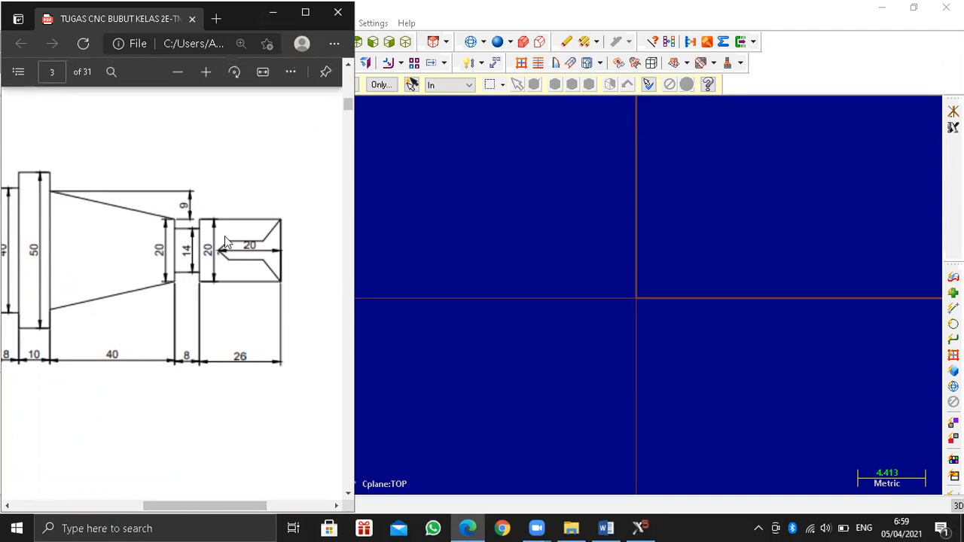
pyautogui.click(277, 21)
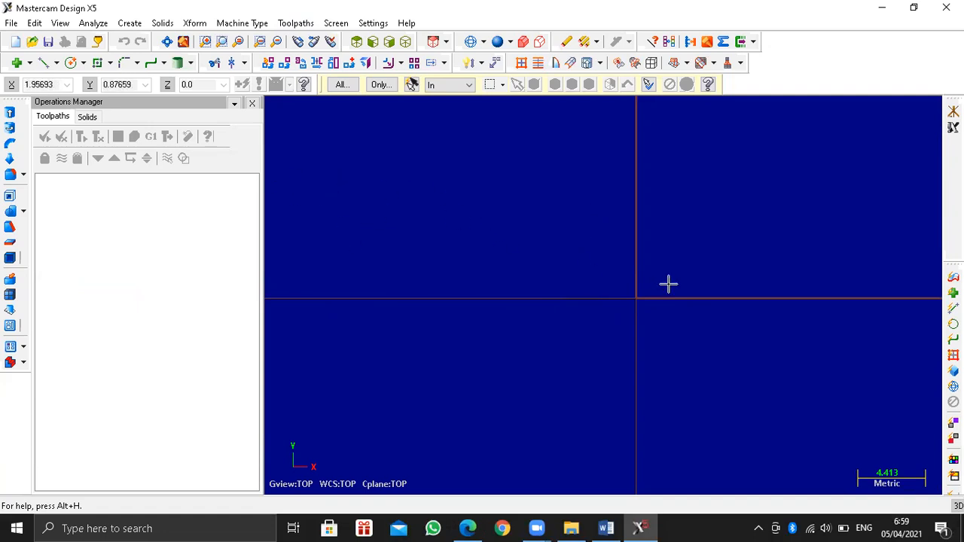
pyautogui.click(468, 528)
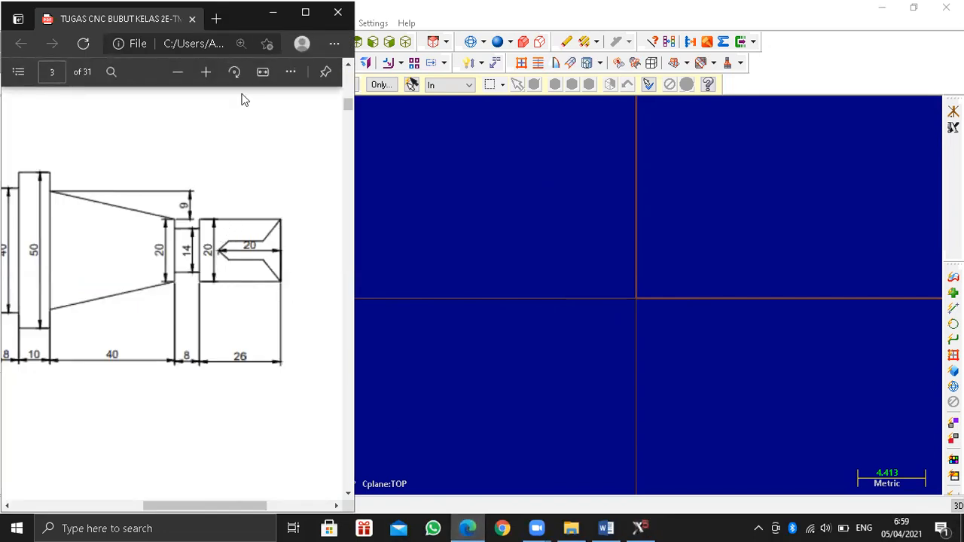
pyautogui.click(275, 23)
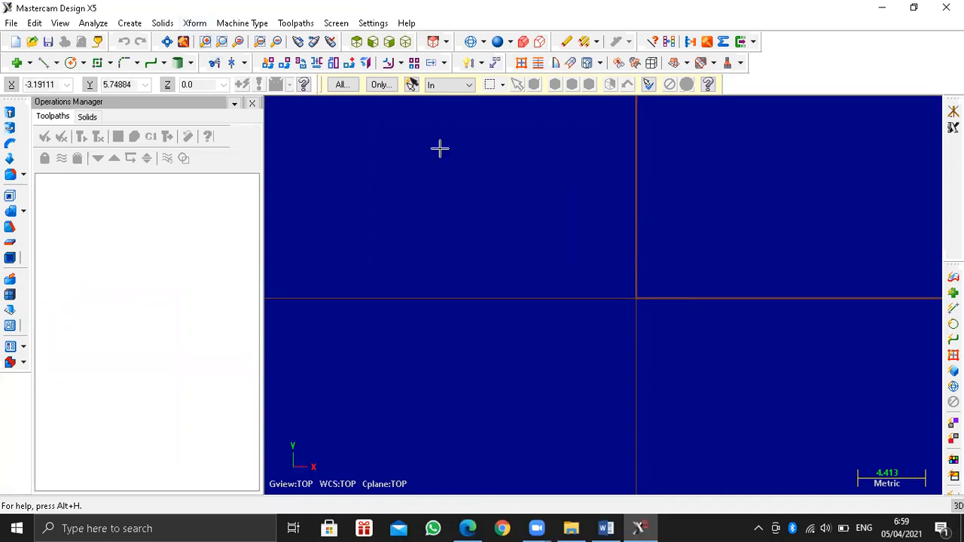
# Step: Start the Create Line Endpoint command and close the Operations Manager to widen the drawing area
pyautogui.click(56, 64)
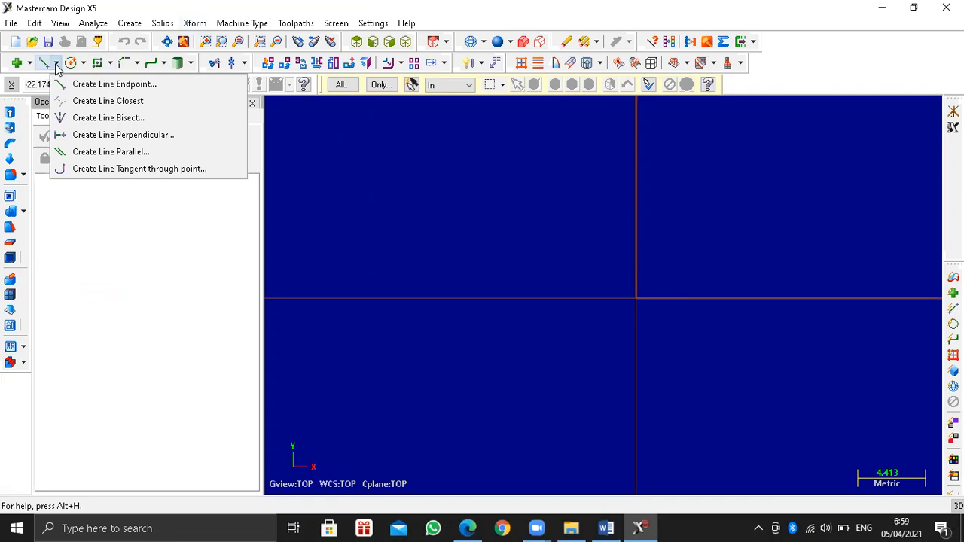
pyautogui.click(42, 65)
pyautogui.click(43, 65)
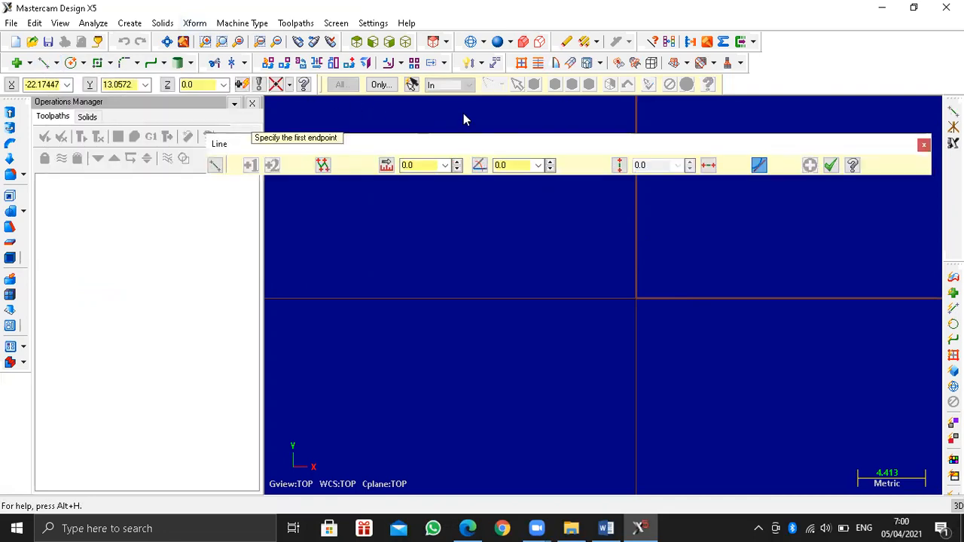
pyautogui.click(252, 105)
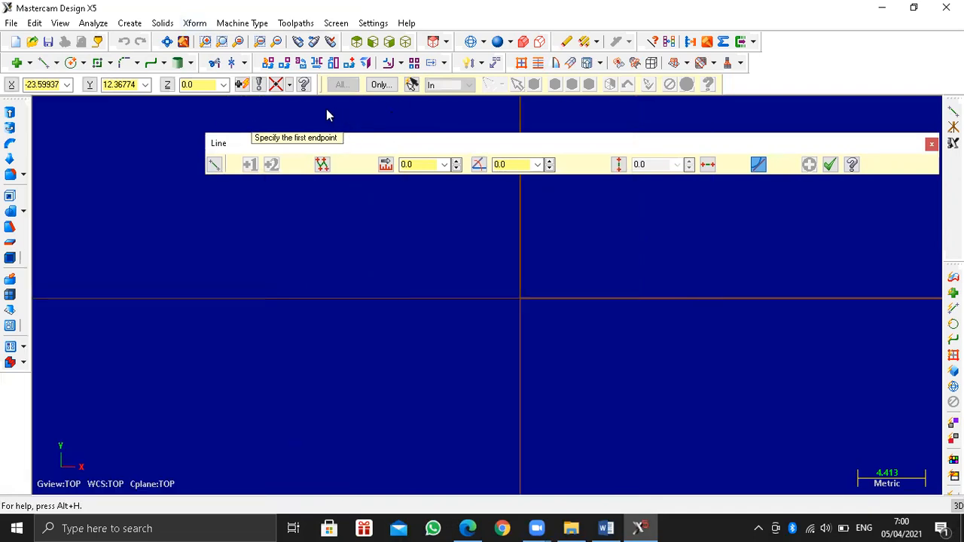
pyautogui.click(496, 298)
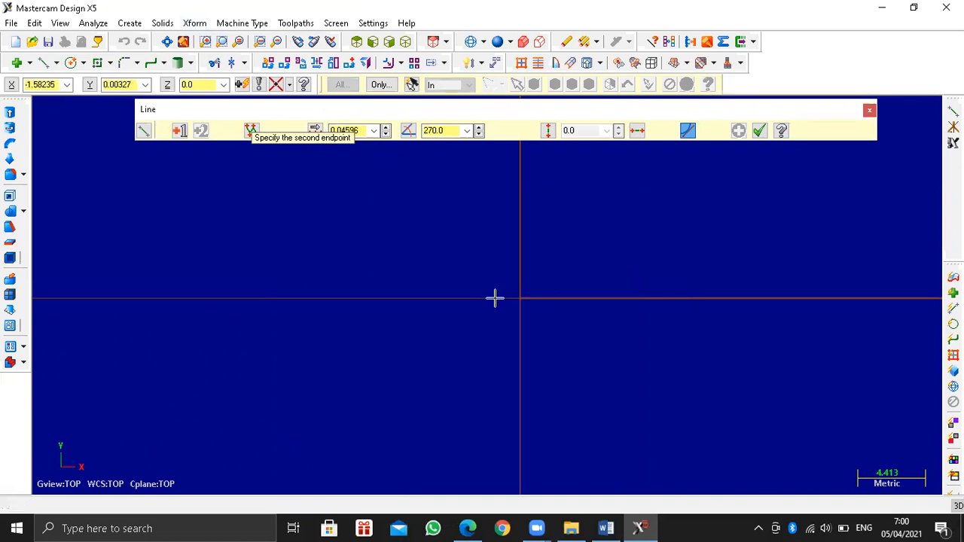
pyautogui.click(498, 245)
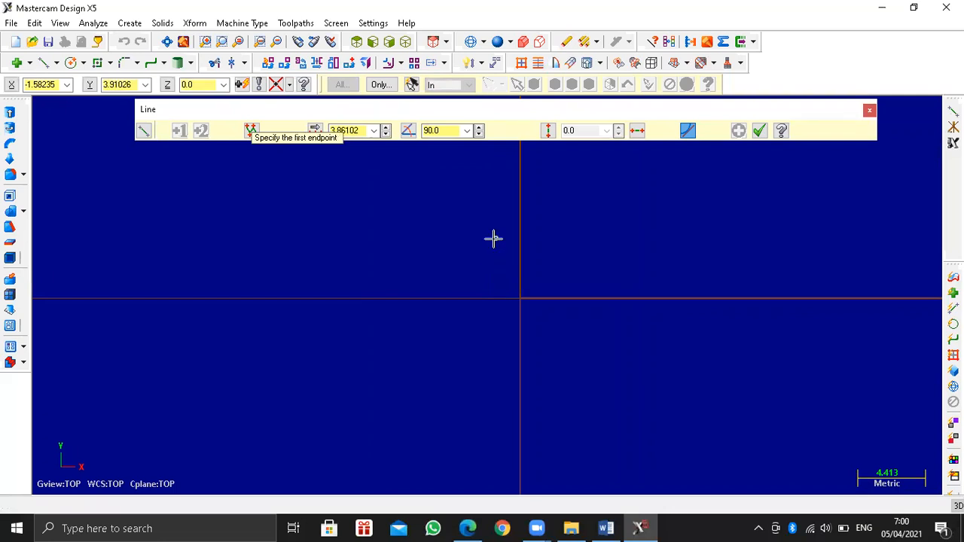
pyautogui.click(519, 298)
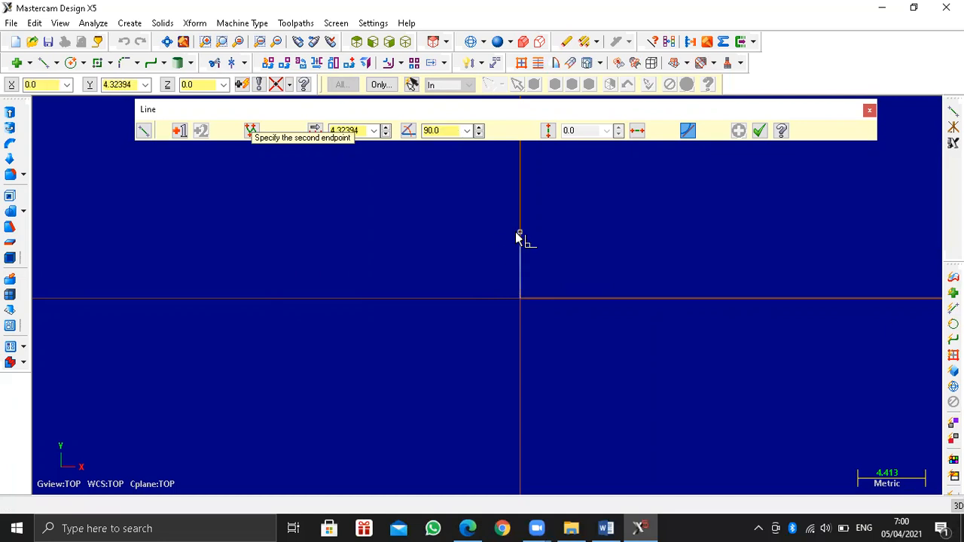
pyautogui.click(359, 151)
pyautogui.click(359, 130)
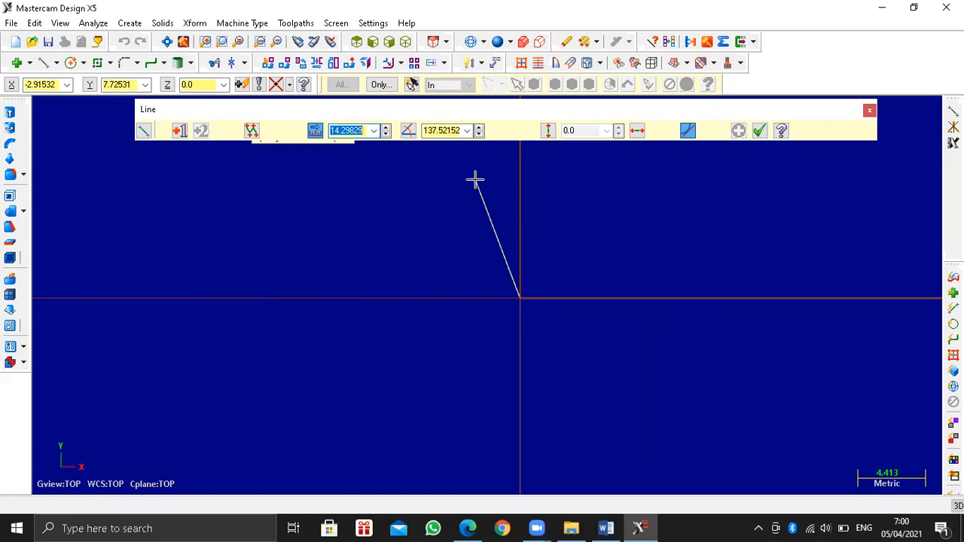
pyautogui.press('Escape')
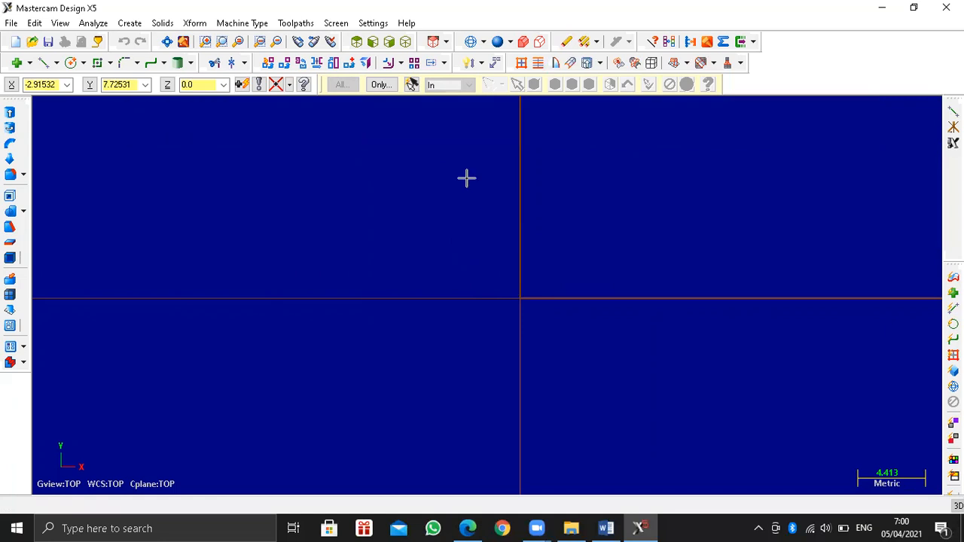
# Step: Draw a vertical line upward from the origin at 90° and set its length to 10.9 mm
pyautogui.click(42, 64)
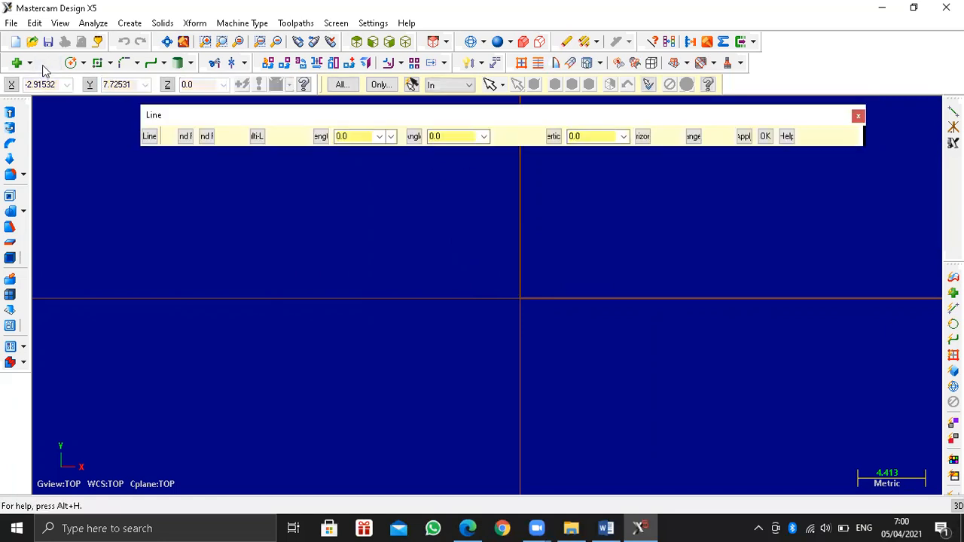
pyautogui.click(520, 299)
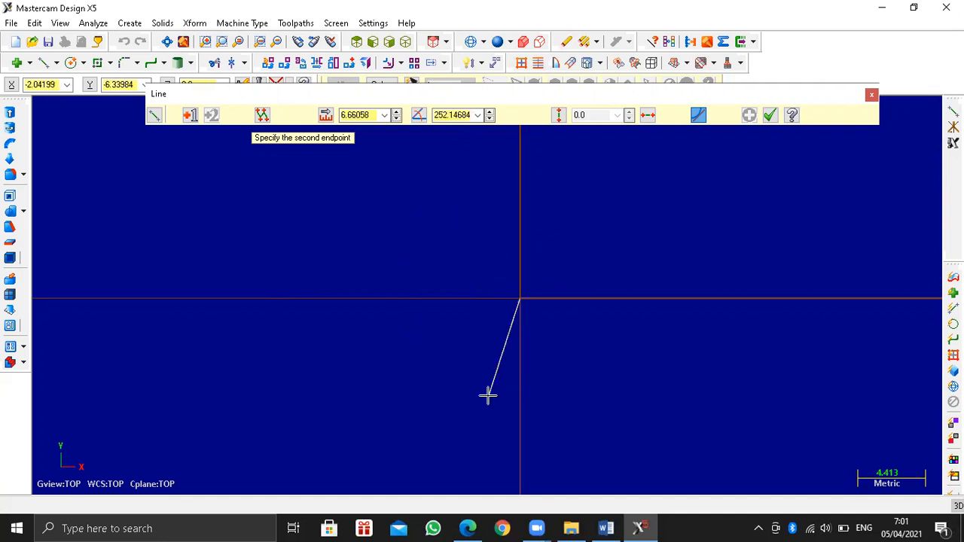
pyautogui.click(521, 252)
pyautogui.click(364, 114)
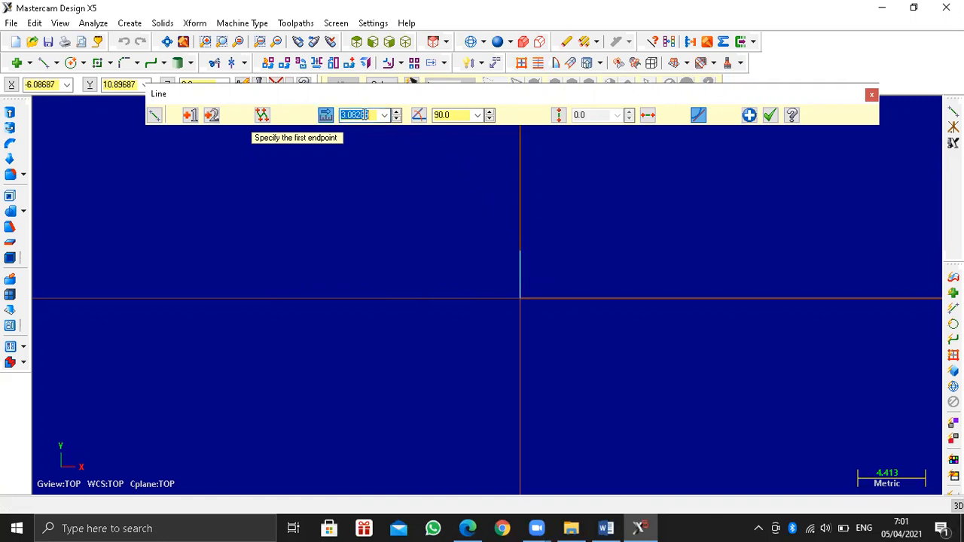
pyautogui.write('10.9')
pyautogui.press('Return')
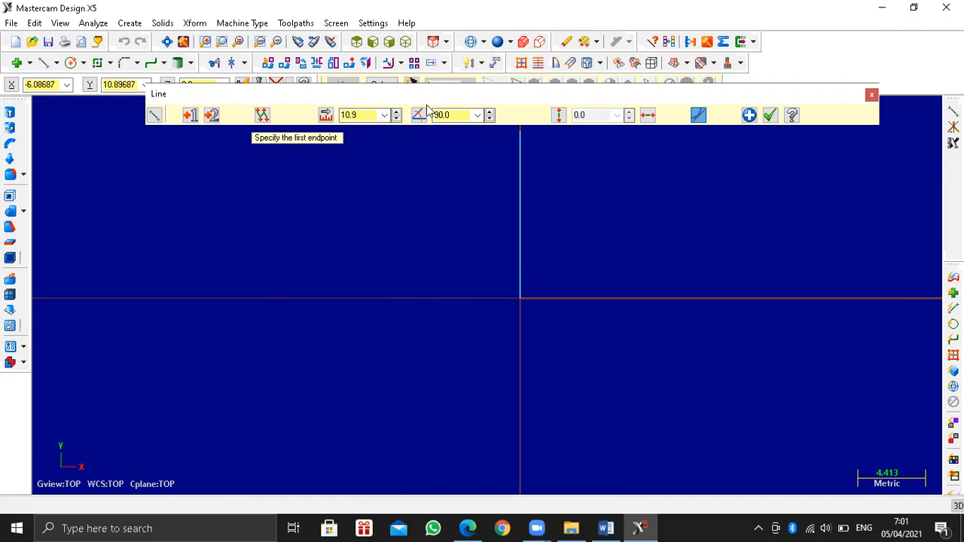
# Step: Set the vertical line's length to 10 mm
pyautogui.scroll(2, 528, 136)
pyautogui.scroll(-3, 528, 137)
pyautogui.press('Up')
pyautogui.press('Up')
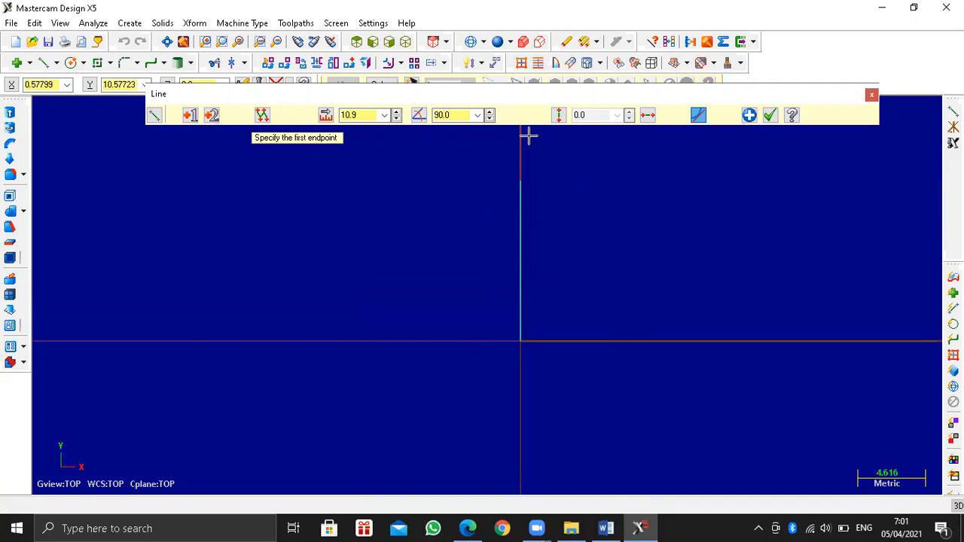
pyautogui.click(359, 118)
pyautogui.click(358, 117)
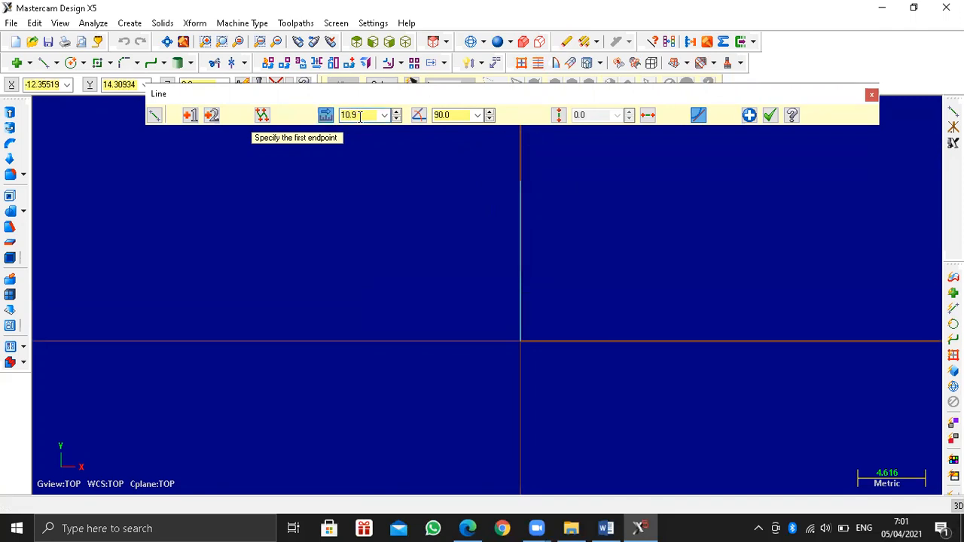
pyautogui.write('.0')
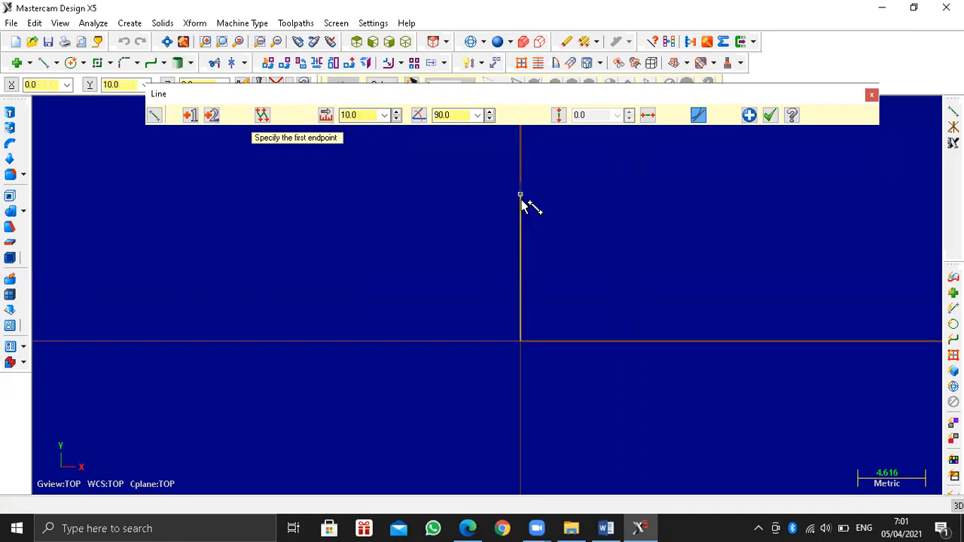
# Step: Check the part drawing in the PDF and draw a 26 mm horizontal line at 180° from the vertical line's upper endpoint
pyautogui.click(471, 528)
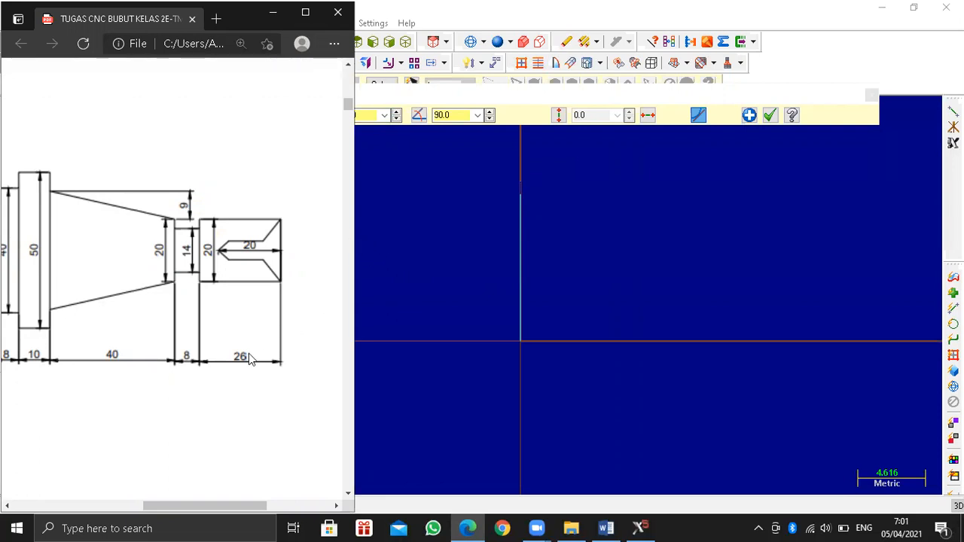
pyautogui.click(274, 12)
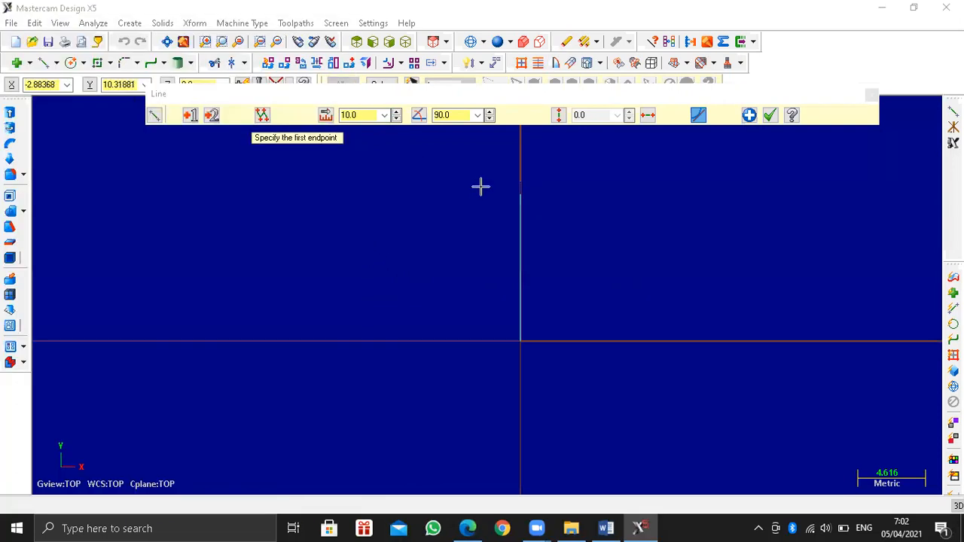
pyautogui.click(521, 196)
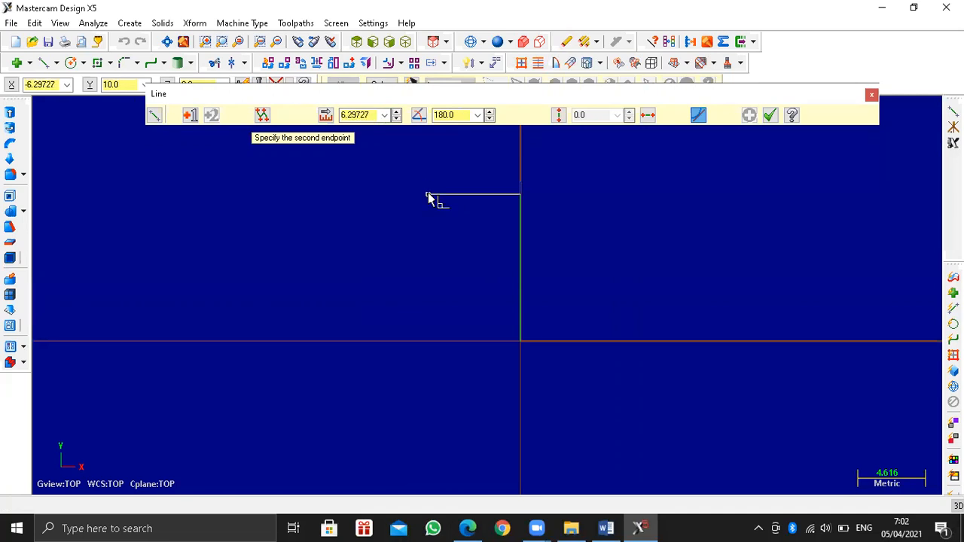
pyautogui.click(428, 195)
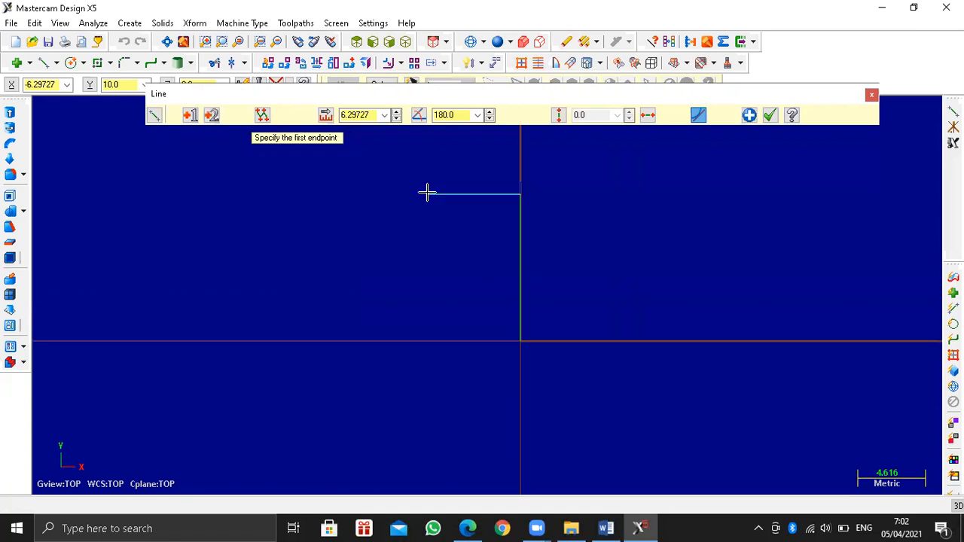
pyautogui.click(362, 115)
pyautogui.write('2')
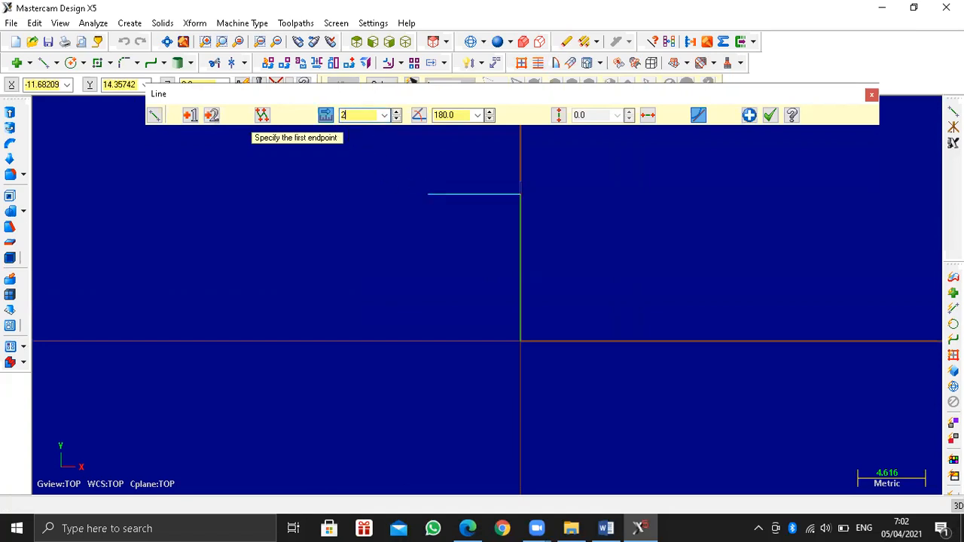
pyautogui.write('6')
pyautogui.press('Return')
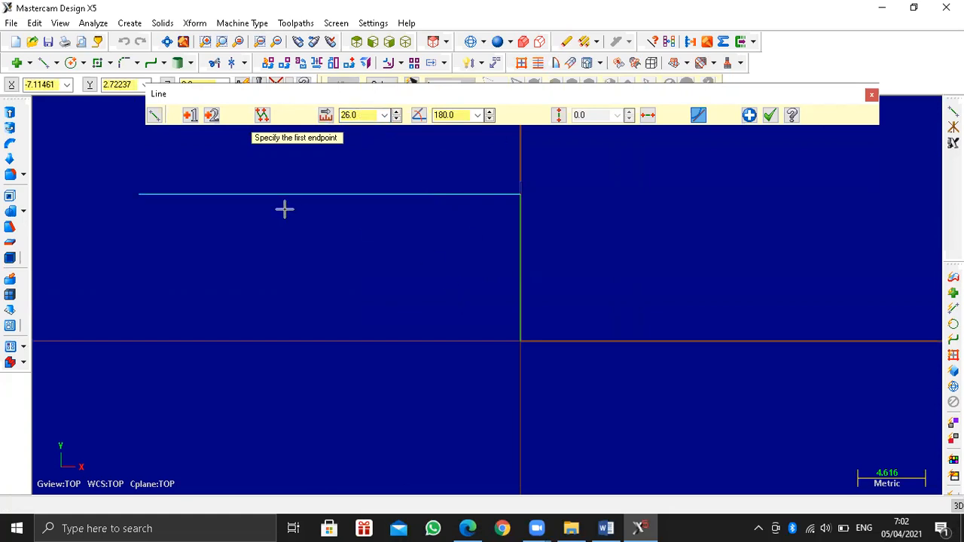
pyautogui.scroll(-1, 481, 220)
pyautogui.scroll(-2, 481, 220)
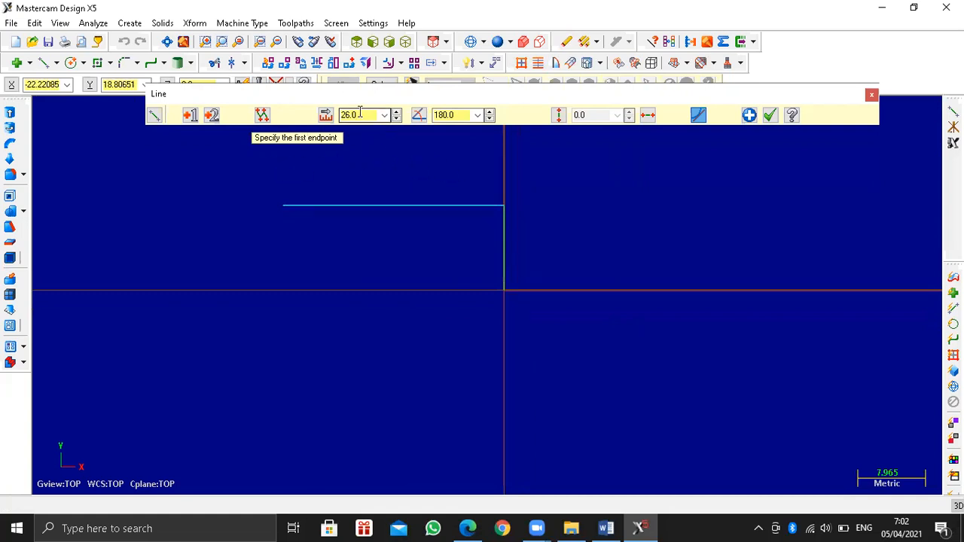
# Step: Consult the PDF part drawing for the section beside the 26 mm length and close the current line entry
pyautogui.click(456, 504)
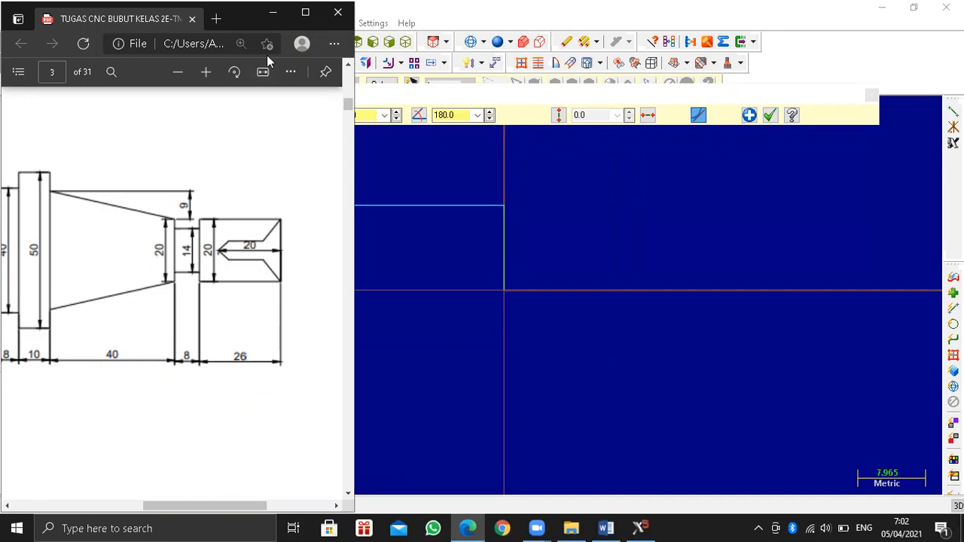
pyautogui.click(272, 13)
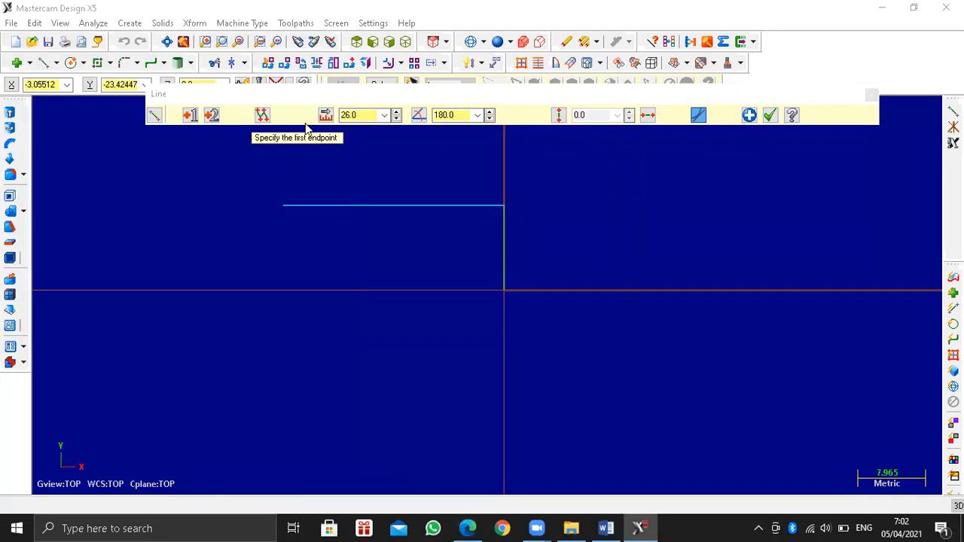
pyautogui.scroll(-1, 340, 177)
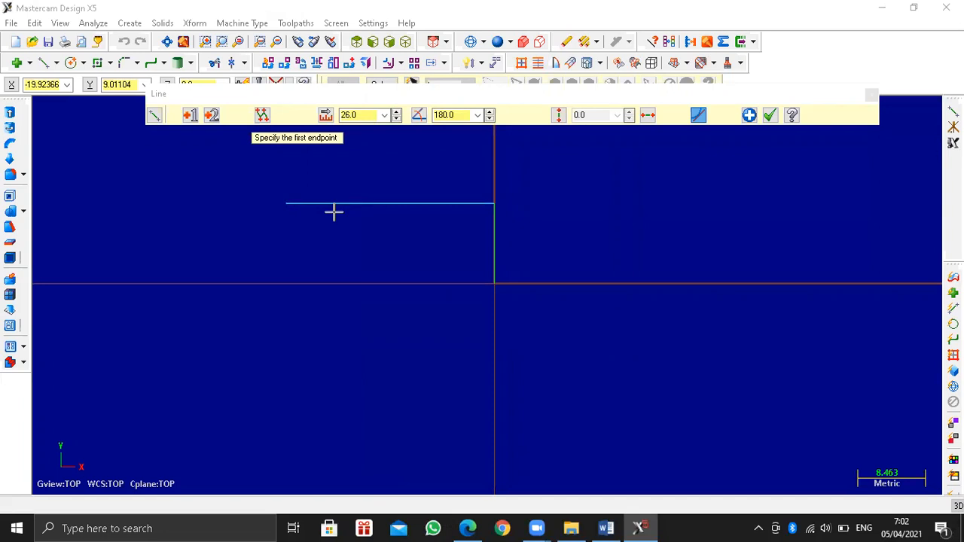
pyautogui.press('Escape')
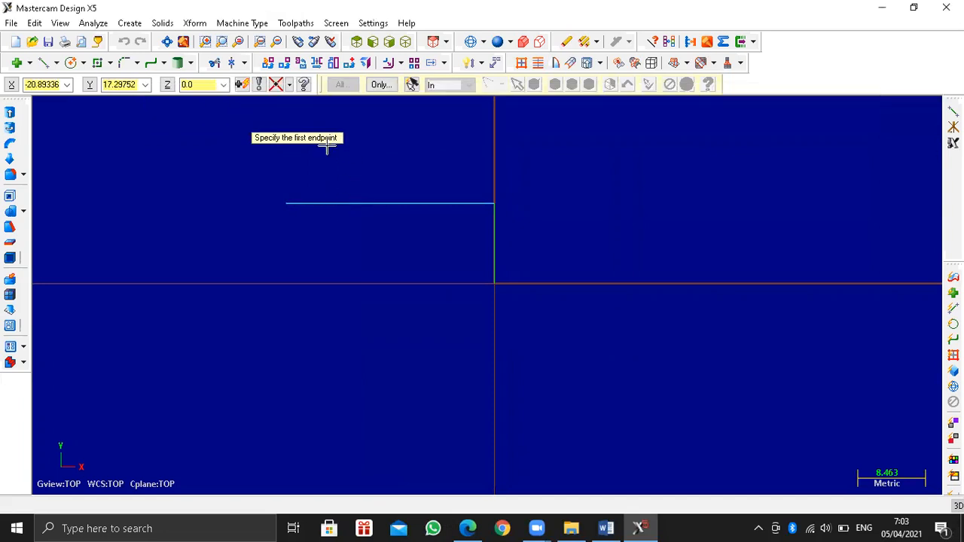
# Step: Consult the PDF part drawing for the diameter step between the 26 mm section and the 14 mm neck
pyautogui.scroll(1, 277, 178)
pyautogui.scroll(-1, 278, 178)
pyautogui.press('Right')
pyautogui.press('Right')
pyautogui.press('Right')
pyautogui.press('Right')
pyautogui.press('Right')
pyautogui.press('Right')
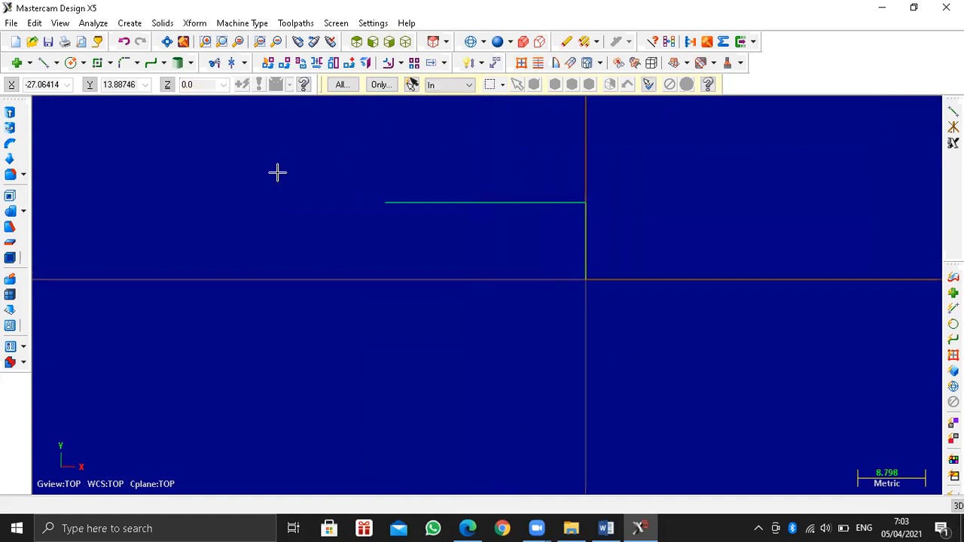
pyautogui.press('Right')
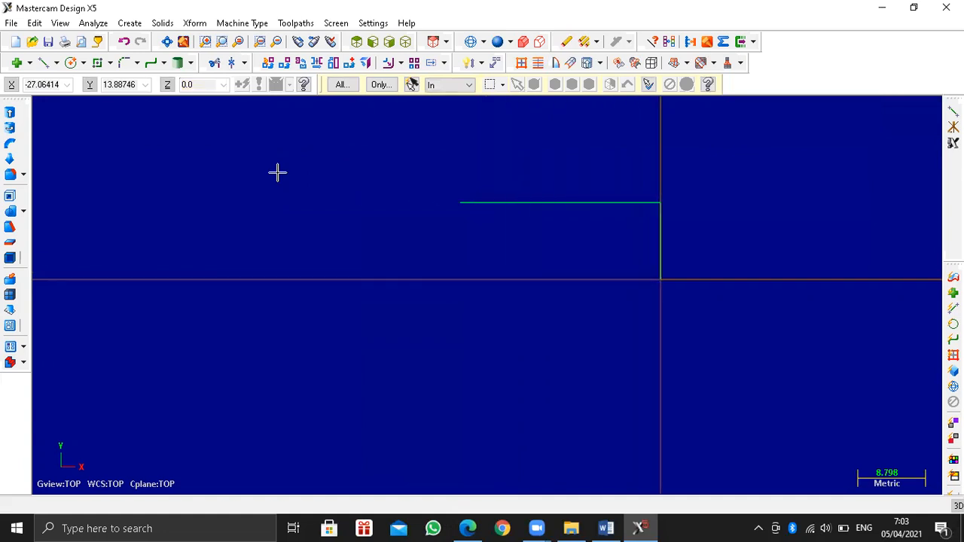
pyautogui.click(468, 528)
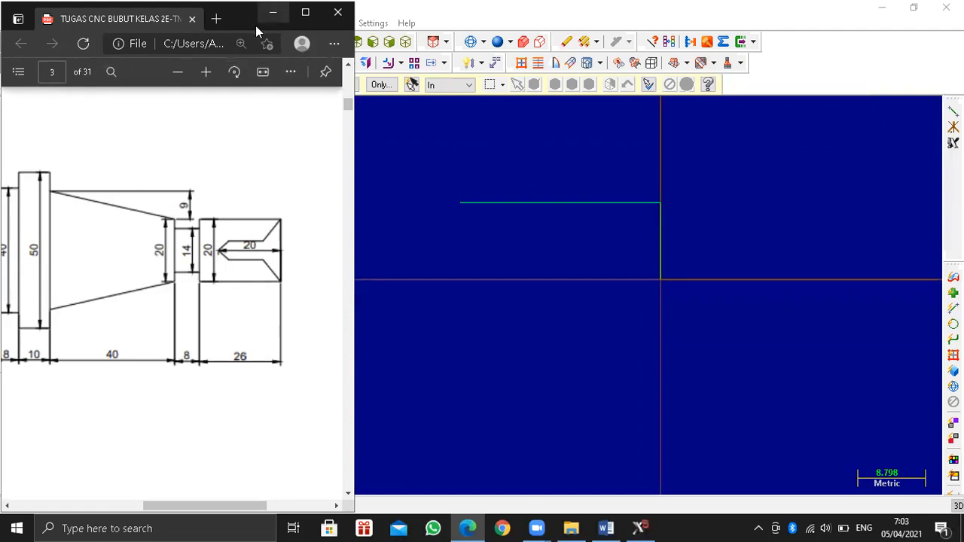
pyautogui.click(271, 14)
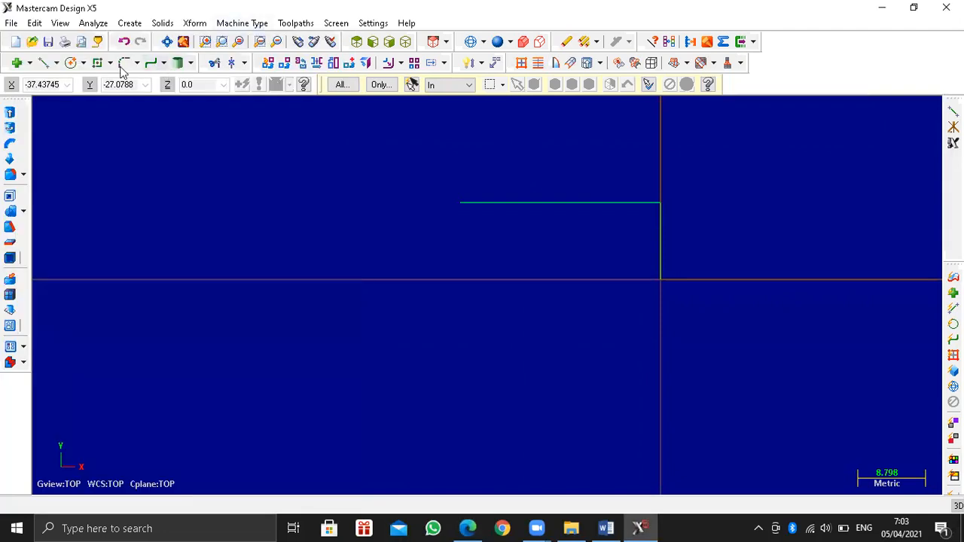
# Step: Draw a 3 mm vertical line at 270° from the free left endpoint of the 26 mm horizontal line
pyautogui.click(45, 64)
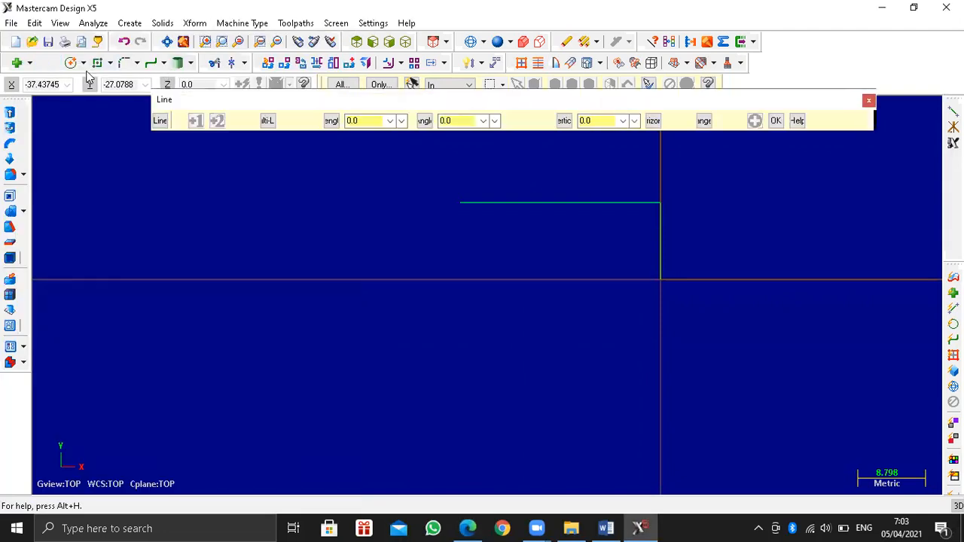
pyautogui.click(461, 203)
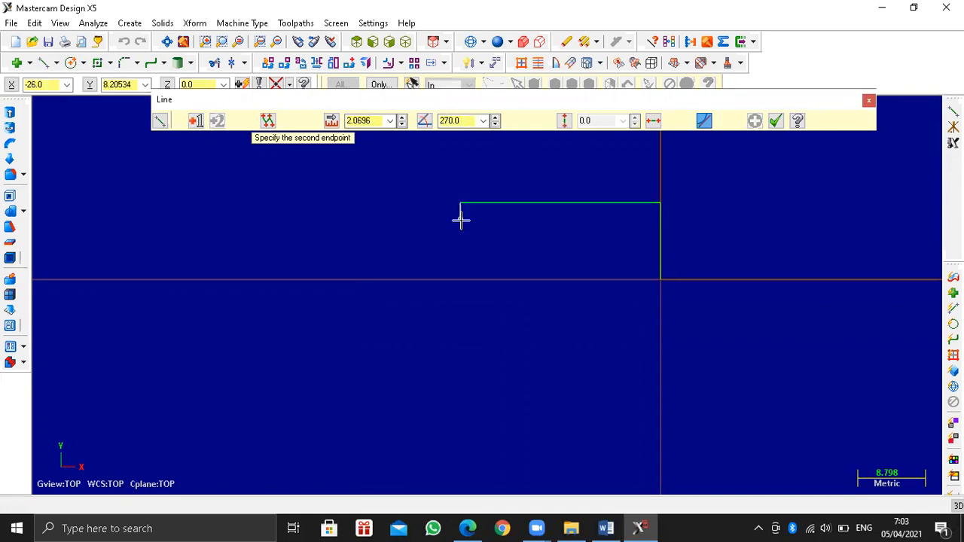
pyautogui.click(461, 224)
pyautogui.click(365, 121)
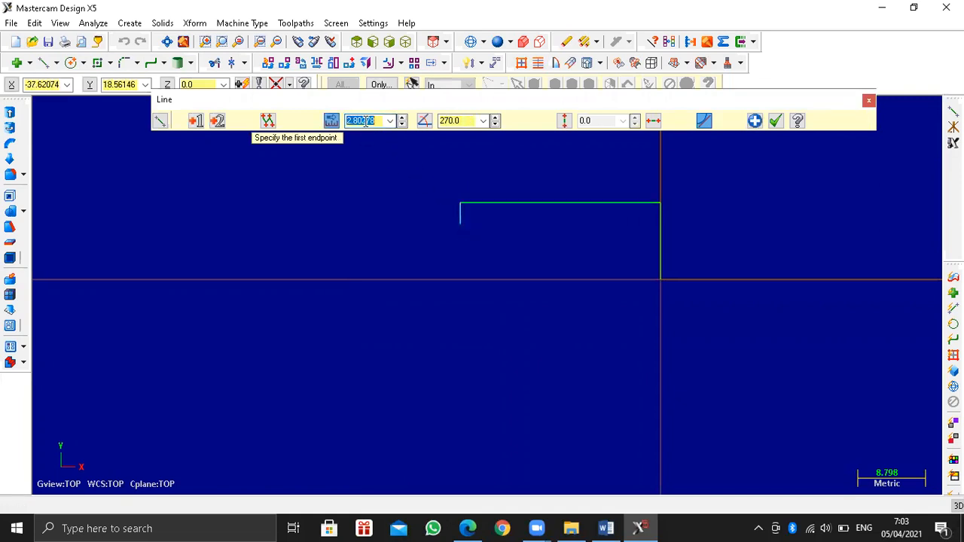
pyautogui.write('3')
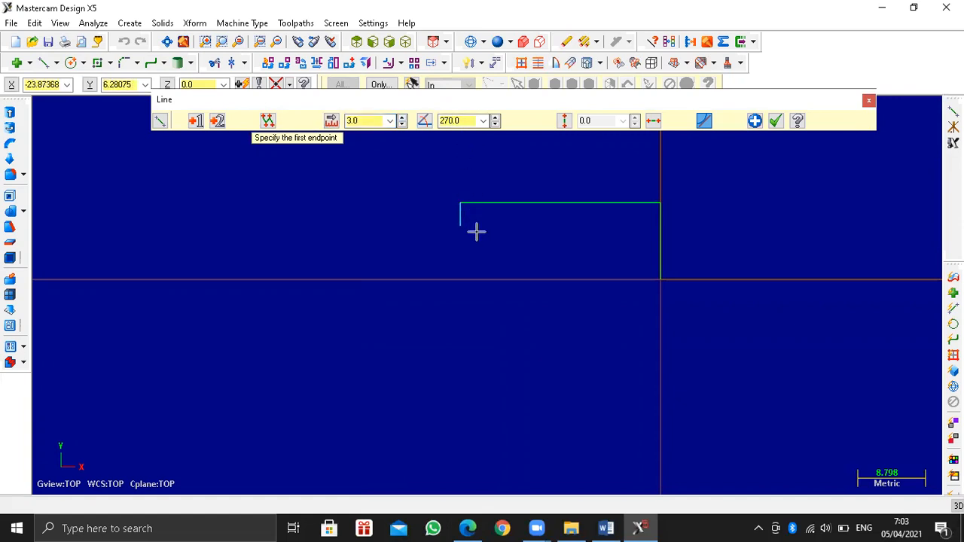
pyautogui.click(462, 205)
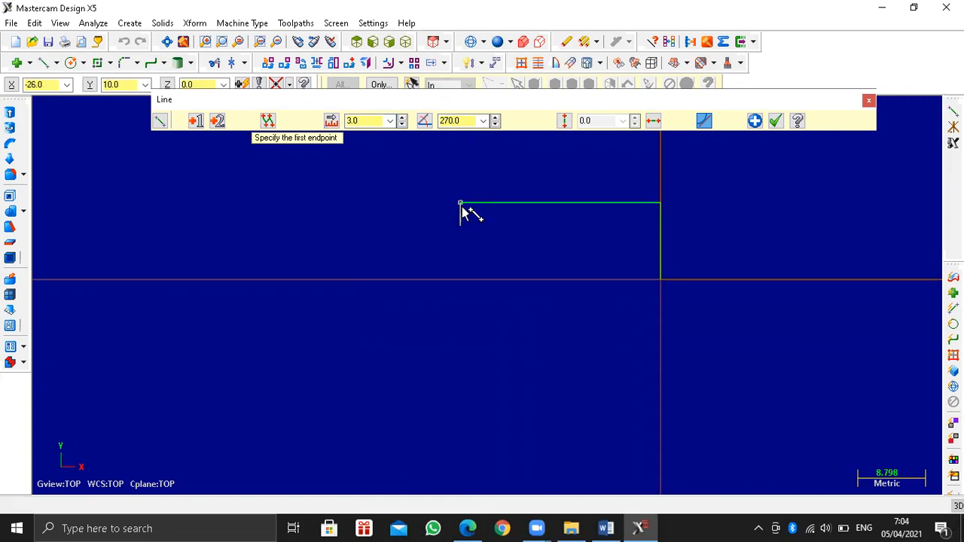
pyautogui.click(462, 211)
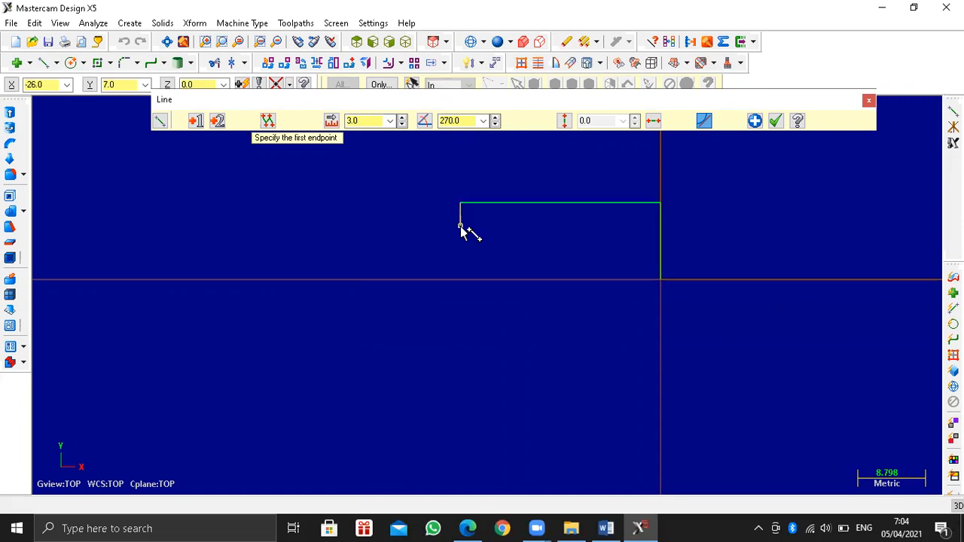
# Step: Check the neck width in the PDF and draw an 8 mm horizontal line at 180° from the short vertical line's lower endpoint
pyautogui.click(467, 528)
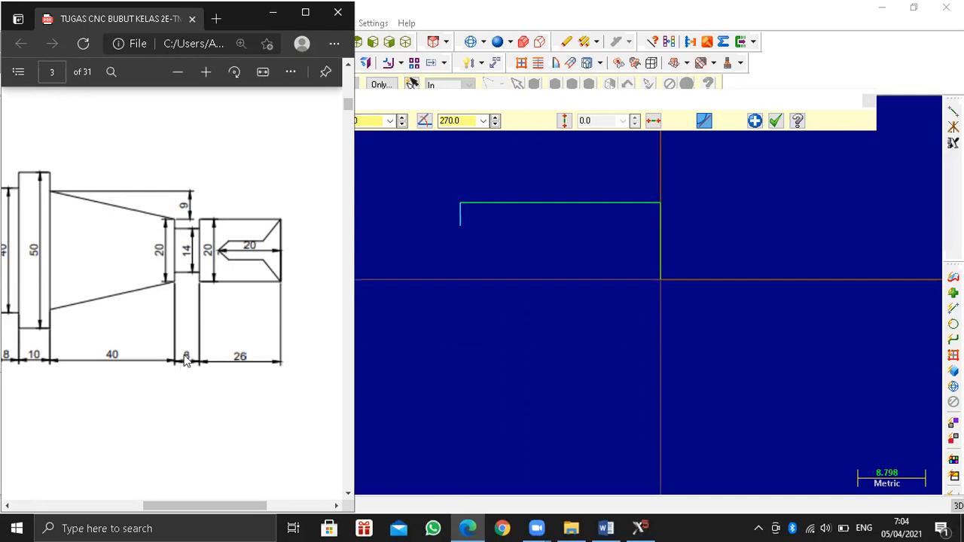
pyautogui.click(275, 31)
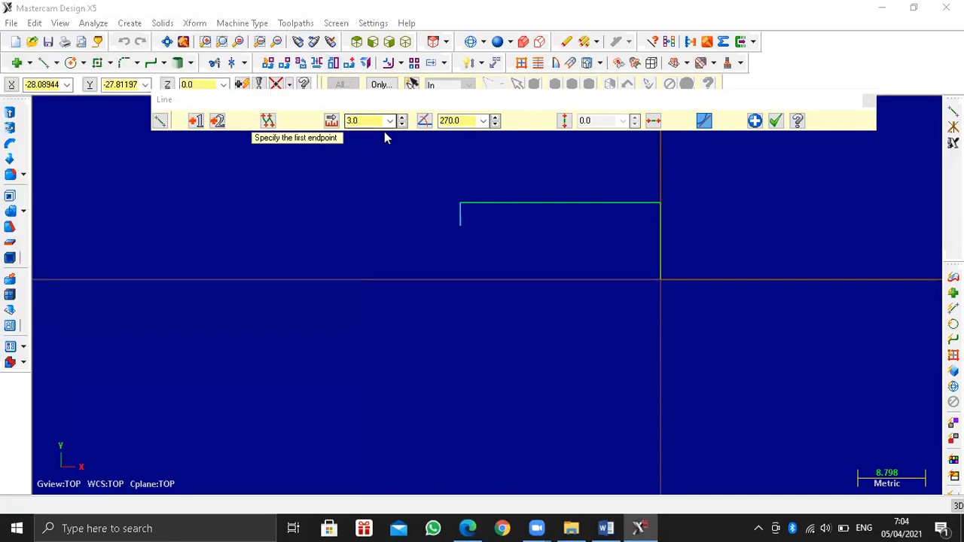
pyautogui.click(459, 226)
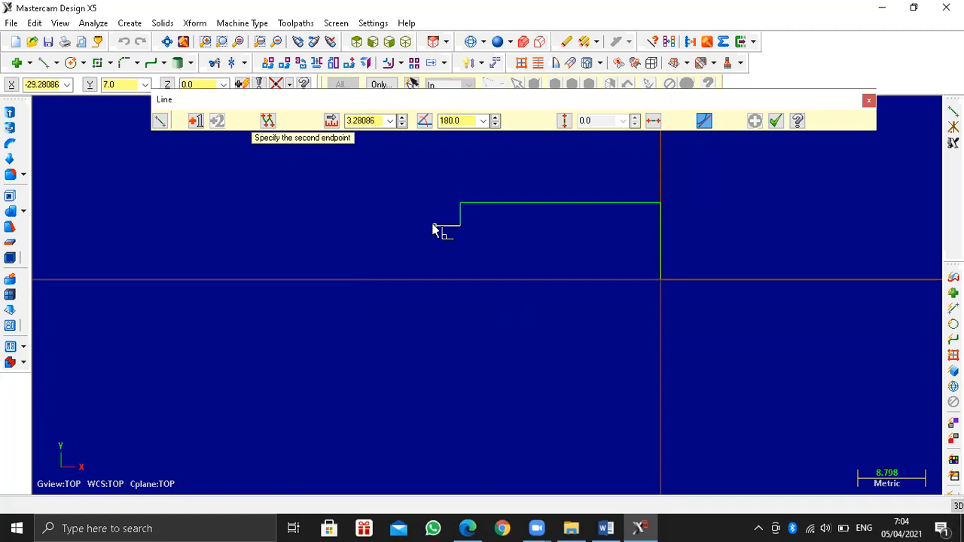
pyautogui.click(431, 225)
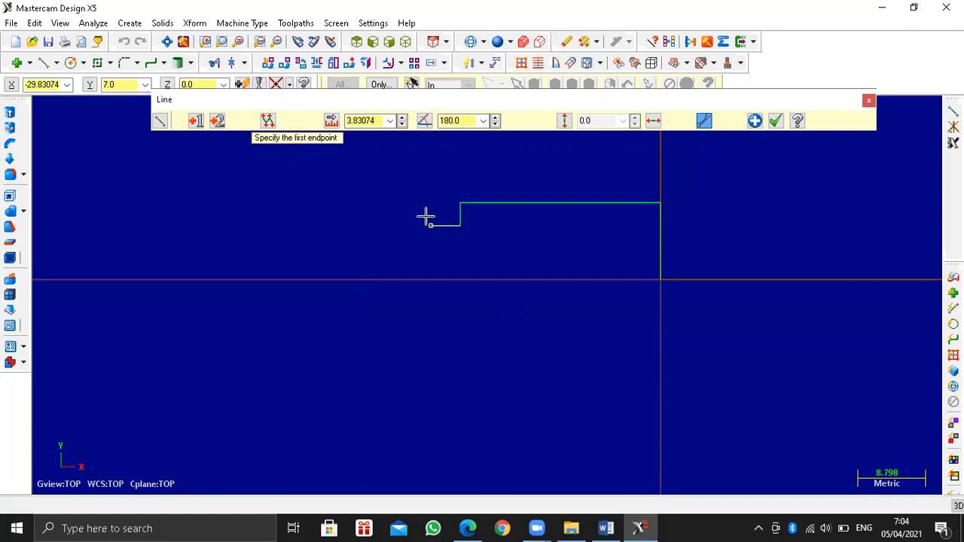
pyautogui.click(366, 121)
pyautogui.write('8')
pyautogui.press('Return')
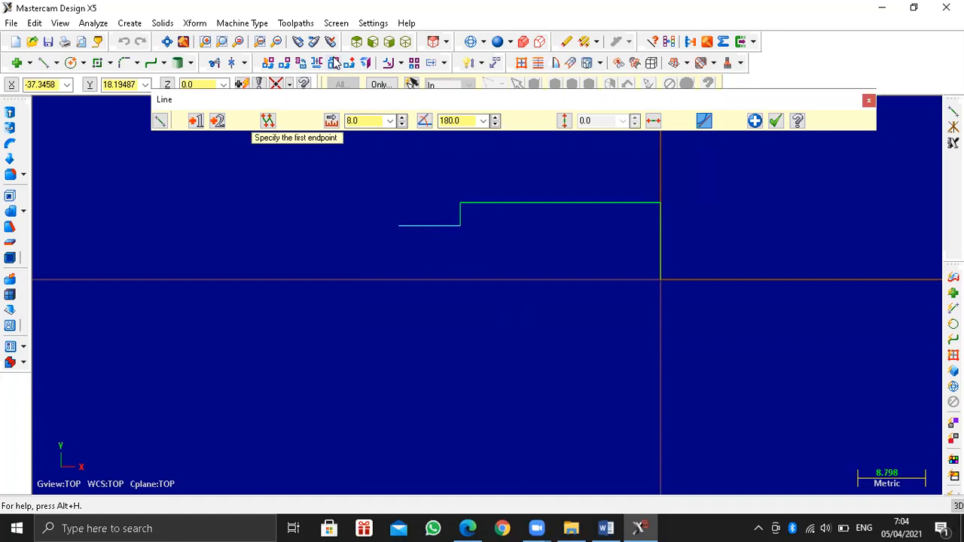
# Step: Check the part drawing in the PDF and draw a 3 mm vertical line at 90° from the 8 mm line's left endpoint
pyautogui.click(468, 528)
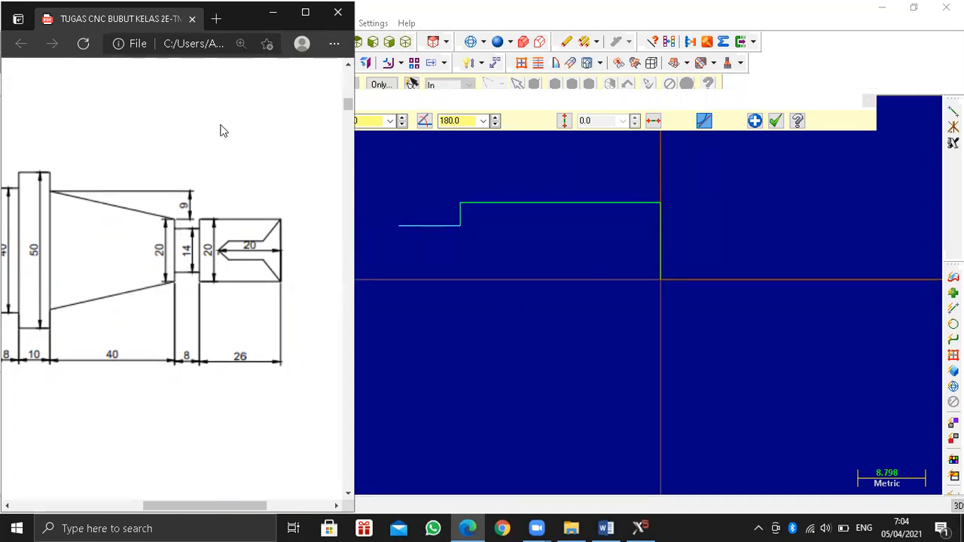
pyautogui.click(264, 18)
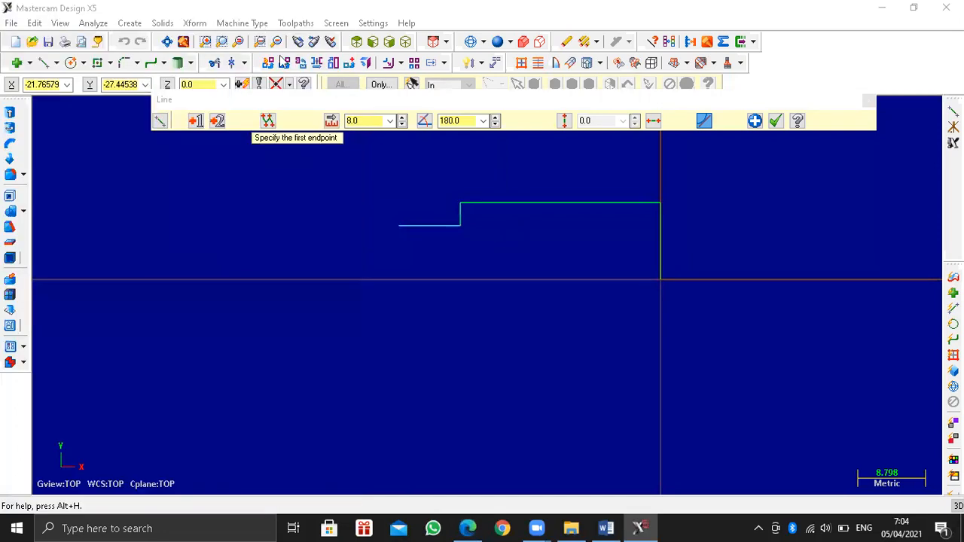
pyautogui.click(398, 225)
pyautogui.click(399, 204)
pyautogui.click(373, 121)
pyautogui.write('3')
pyautogui.press('Return')
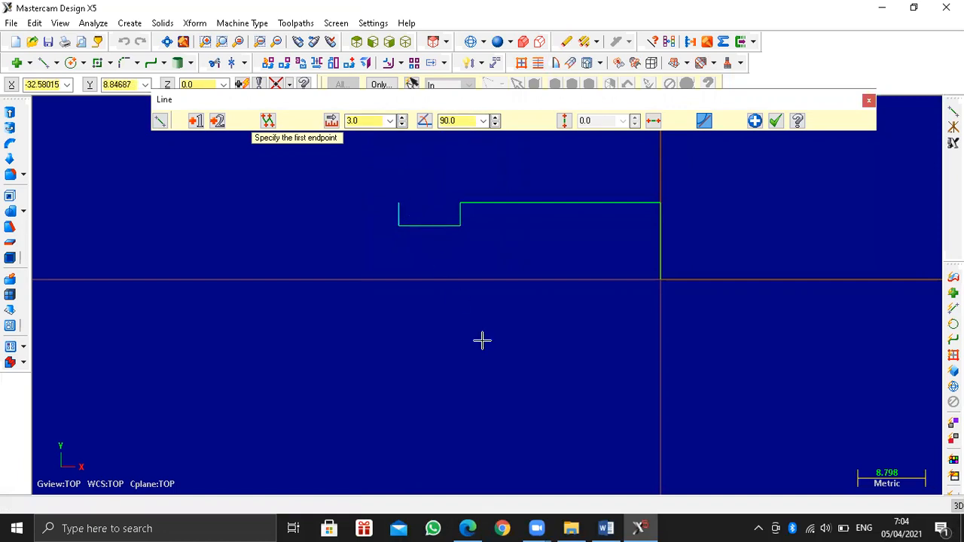
pyautogui.click(468, 528)
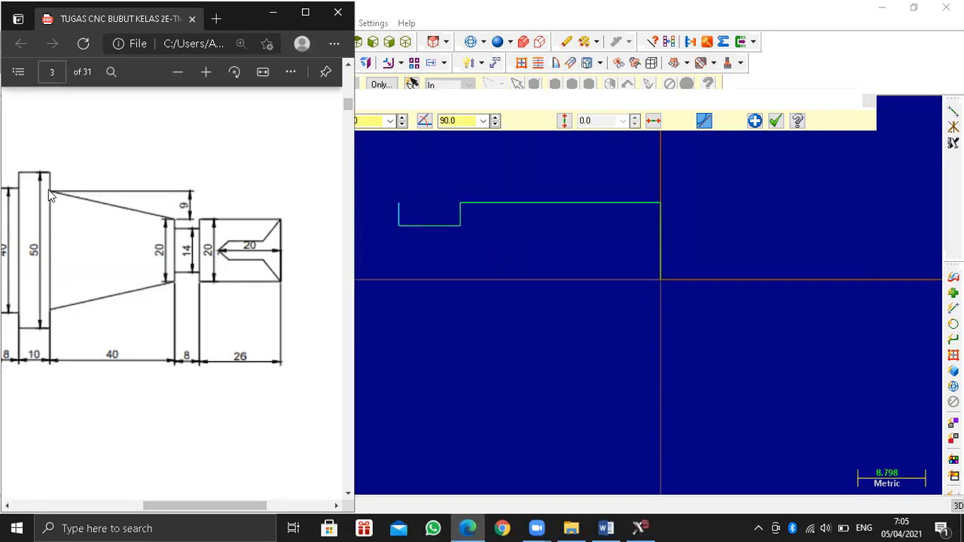
pyautogui.click(273, 12)
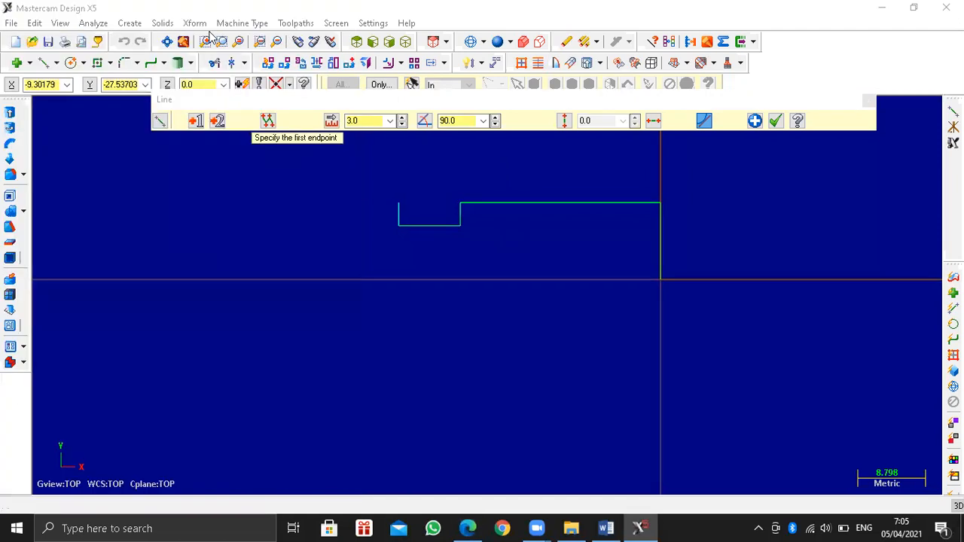
pyautogui.click(125, 63)
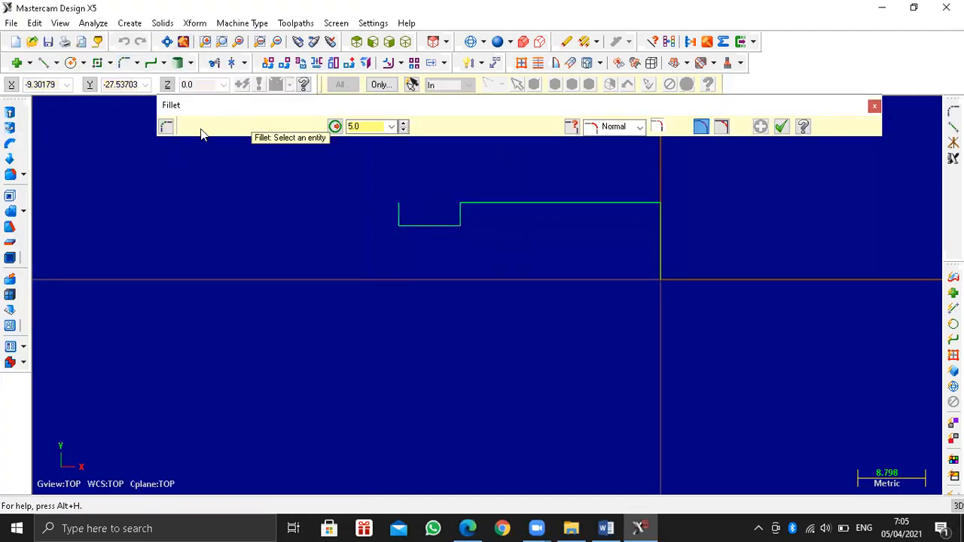
pyautogui.press('Escape')
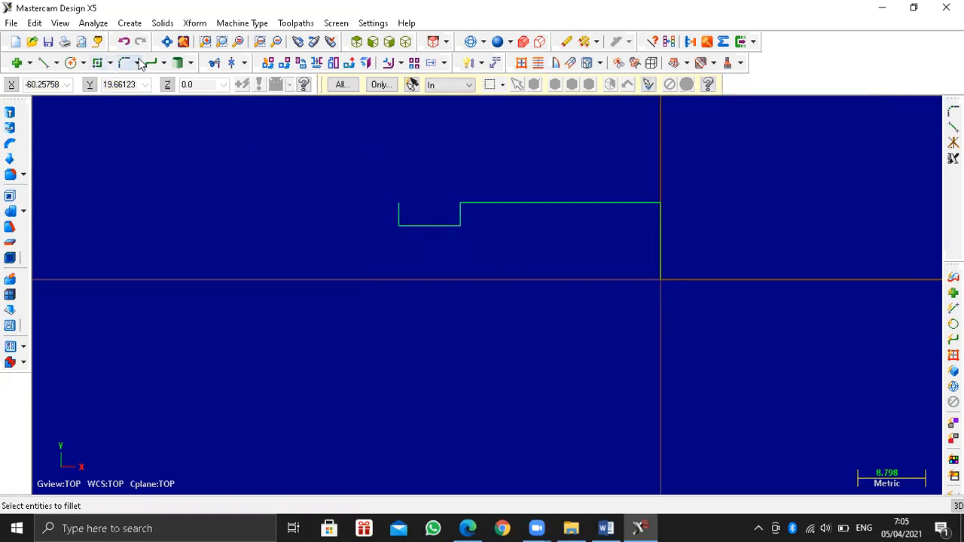
pyautogui.click(137, 63)
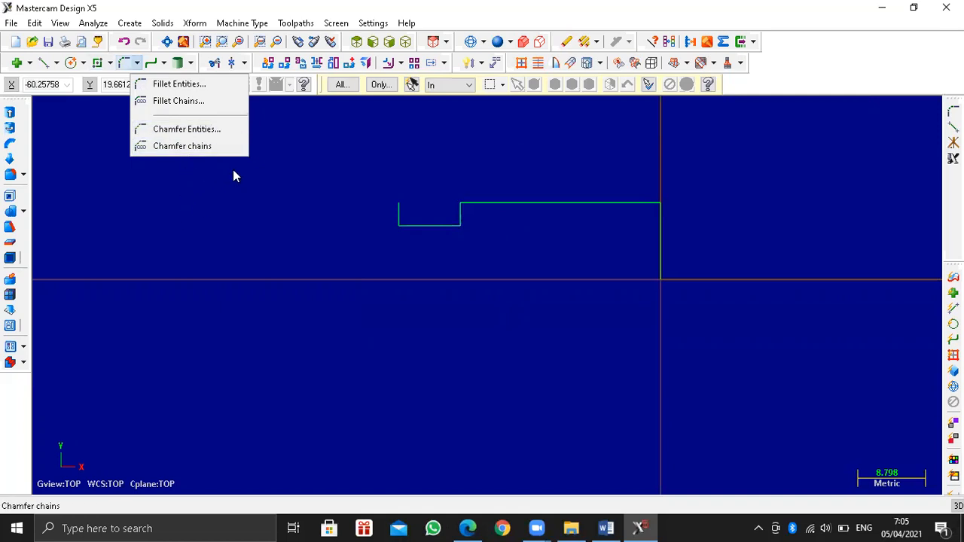
pyautogui.click(400, 210)
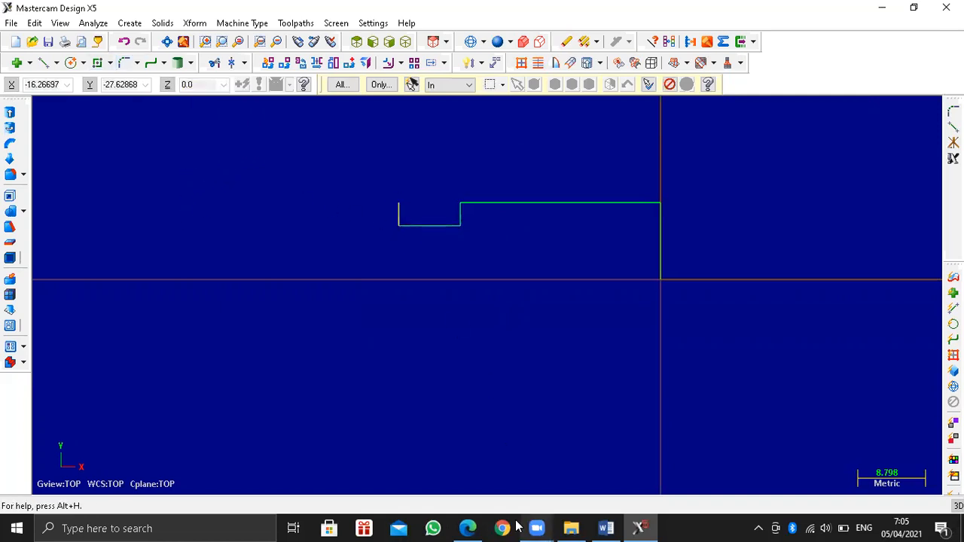
# Step: Check the taper in the PDF and draw a rectangle about 16 by 5.7 mm, up and left from the neck's left vertical line's upper endpoint
pyautogui.click(468, 528)
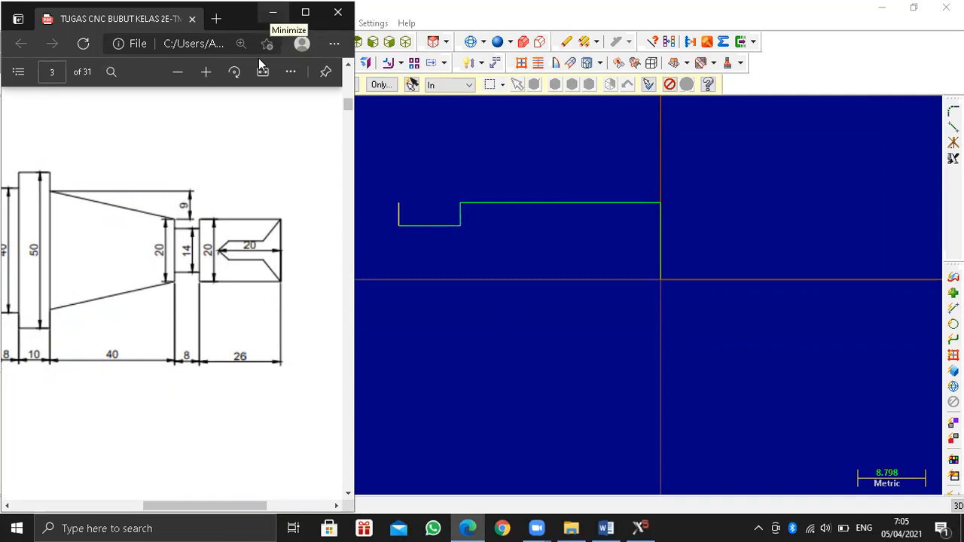
pyautogui.click(272, 12)
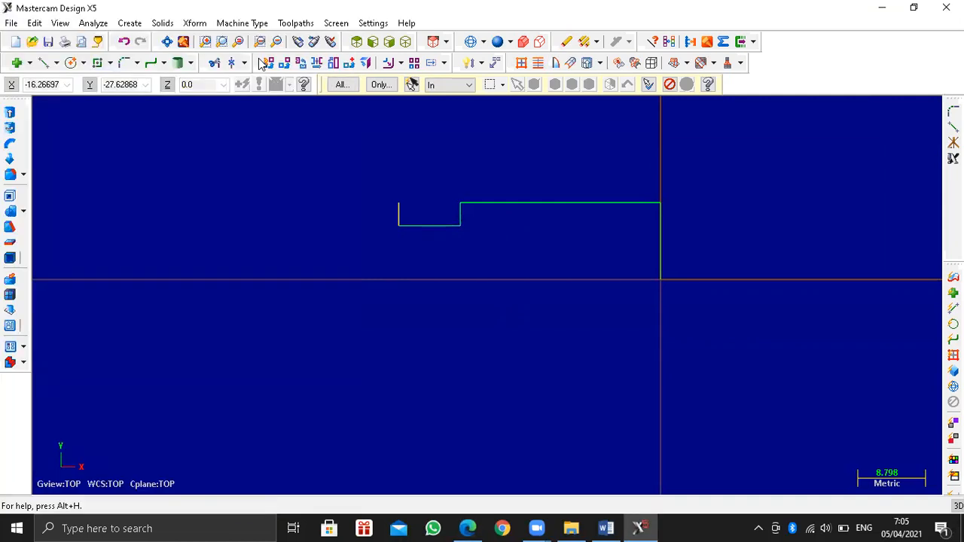
pyautogui.click(109, 64)
pyautogui.click(158, 84)
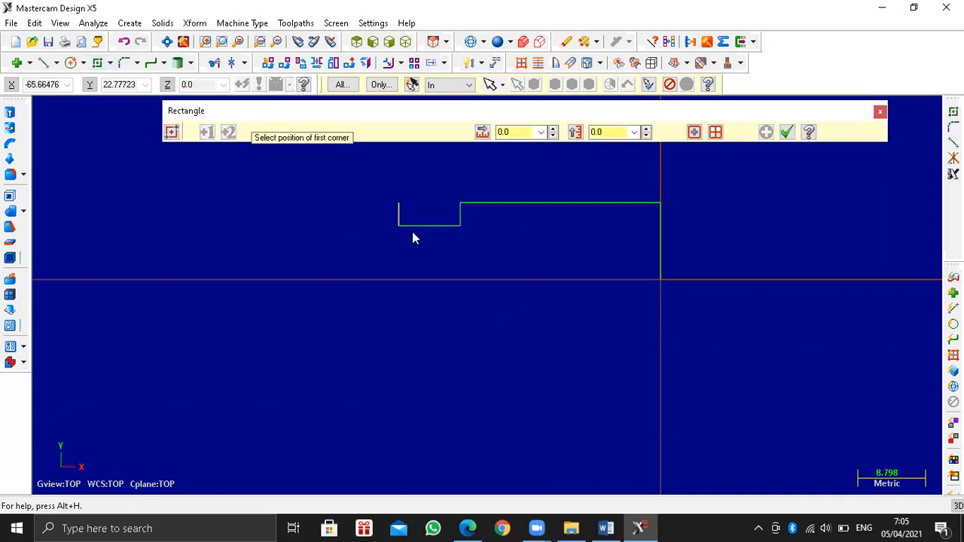
pyautogui.click(398, 203)
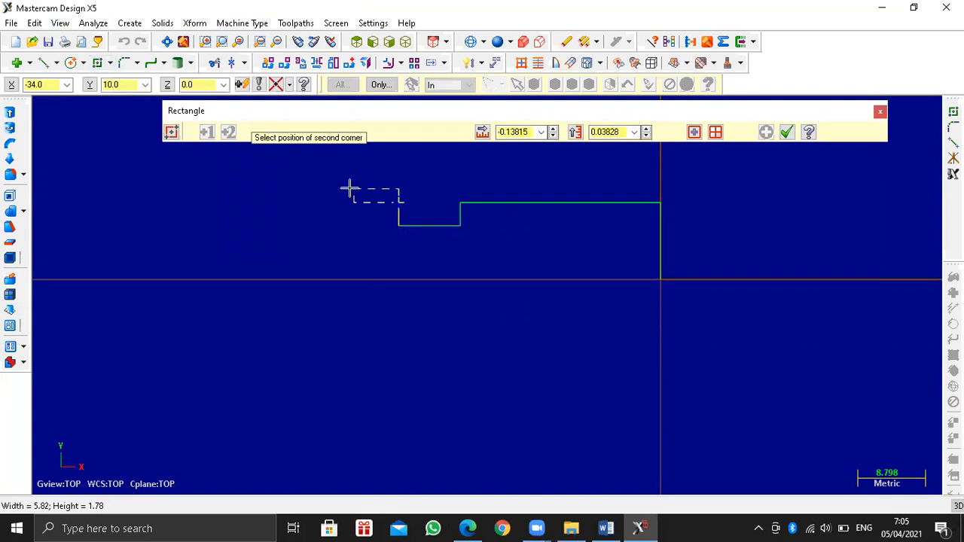
pyautogui.click(274, 158)
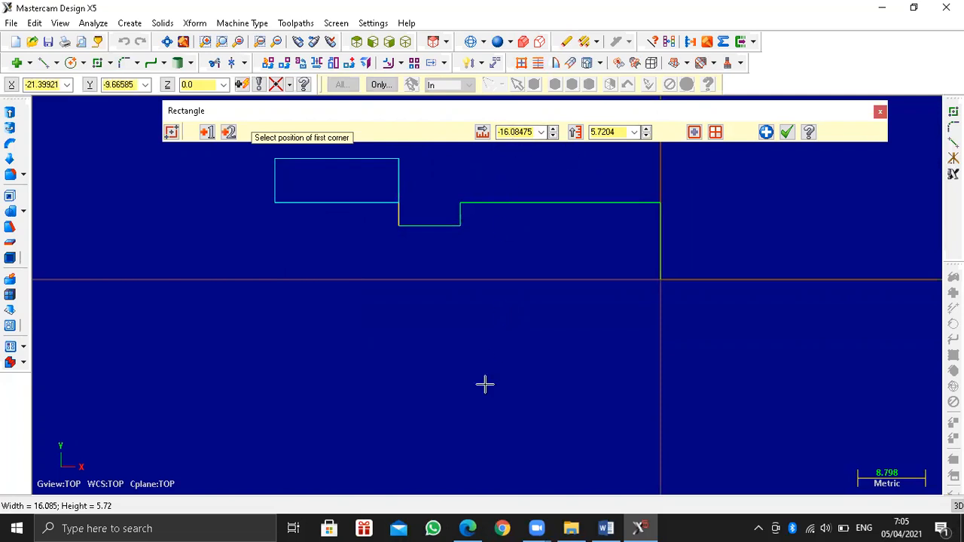
# Step: Check the taper dimensions in the PDF and set the rectangle's width to -40 mm and its height to 9 mm
pyautogui.click(468, 529)
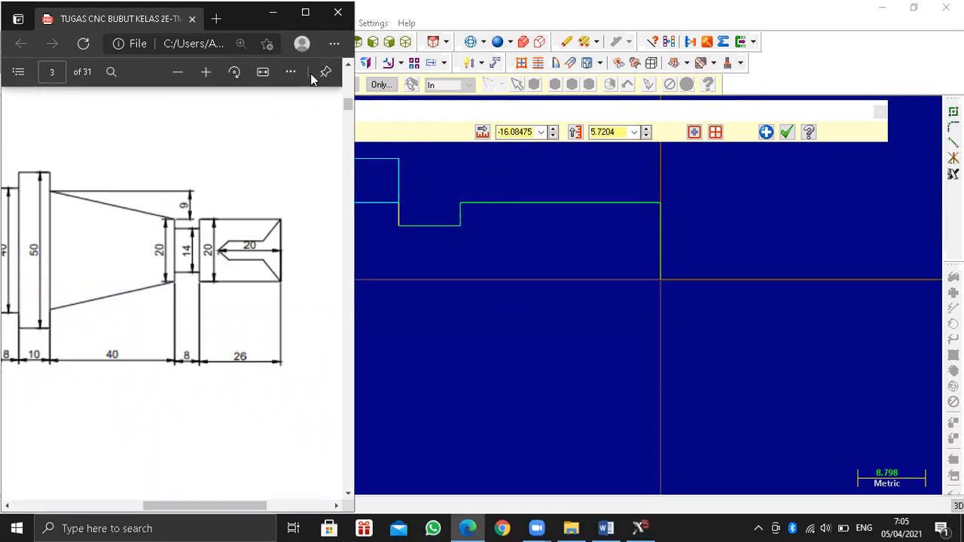
pyautogui.click(273, 12)
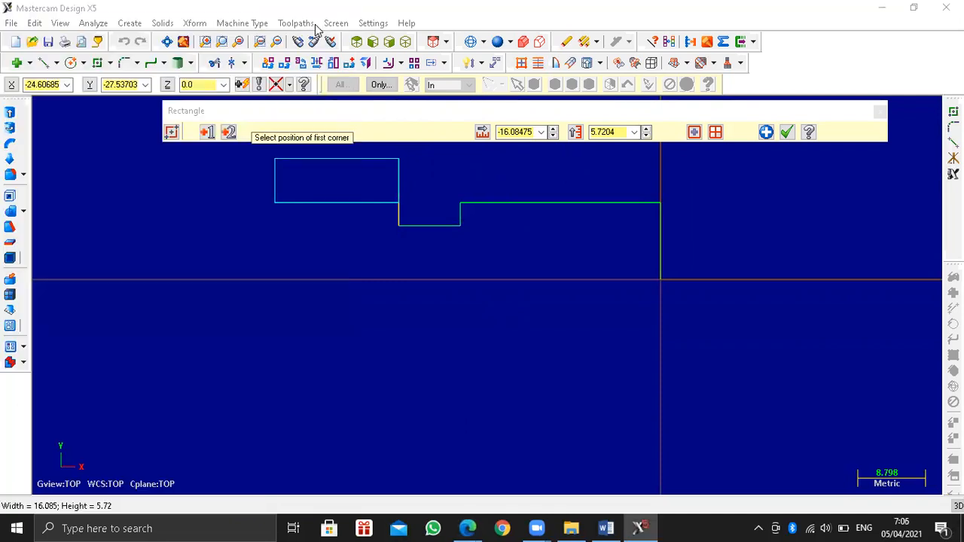
pyautogui.click(525, 132)
pyautogui.doubleClick(521, 131)
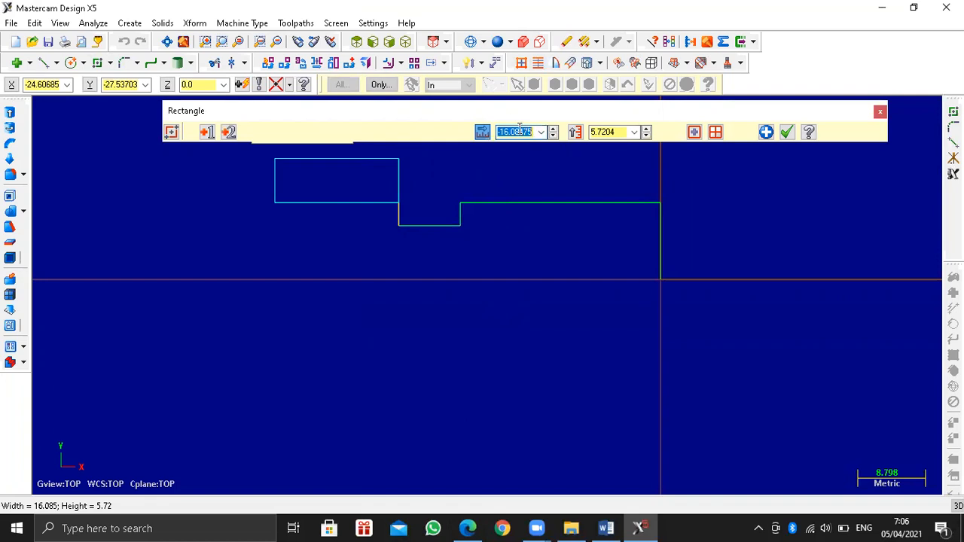
pyautogui.write('1')
pyautogui.doubleClick(619, 133)
pyautogui.write('9')
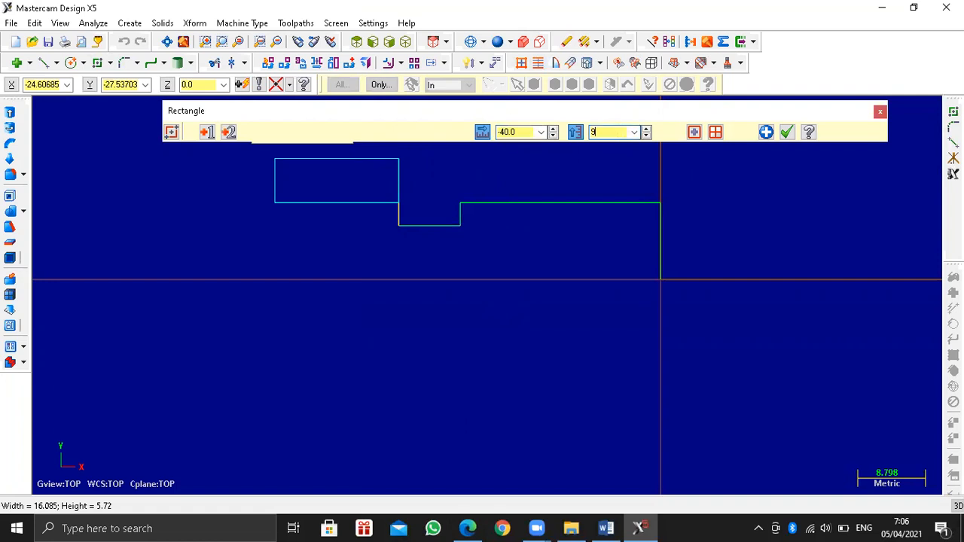
pyautogui.press('Return')
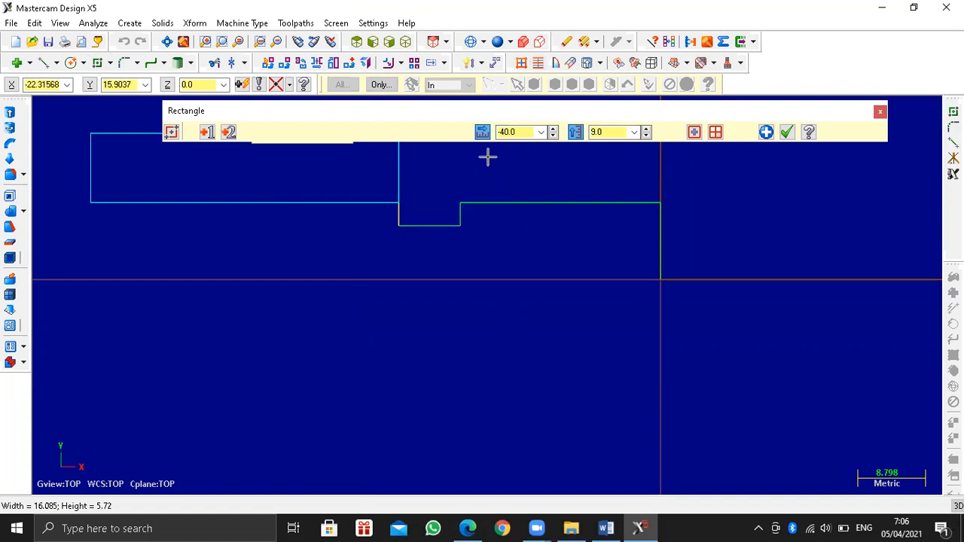
pyautogui.scroll(-1, 486, 160)
pyautogui.press('Up')
pyautogui.press('Up')
pyautogui.press('Up')
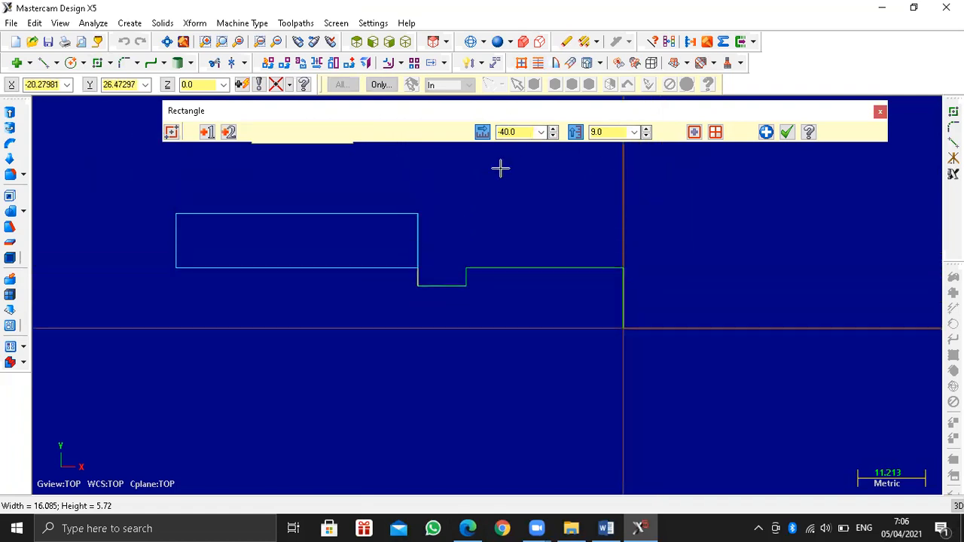
# Step: Try a width of 40 mm for the rectangle, and restore the width to -40 mm
pyautogui.click(503, 133)
pyautogui.click(504, 133)
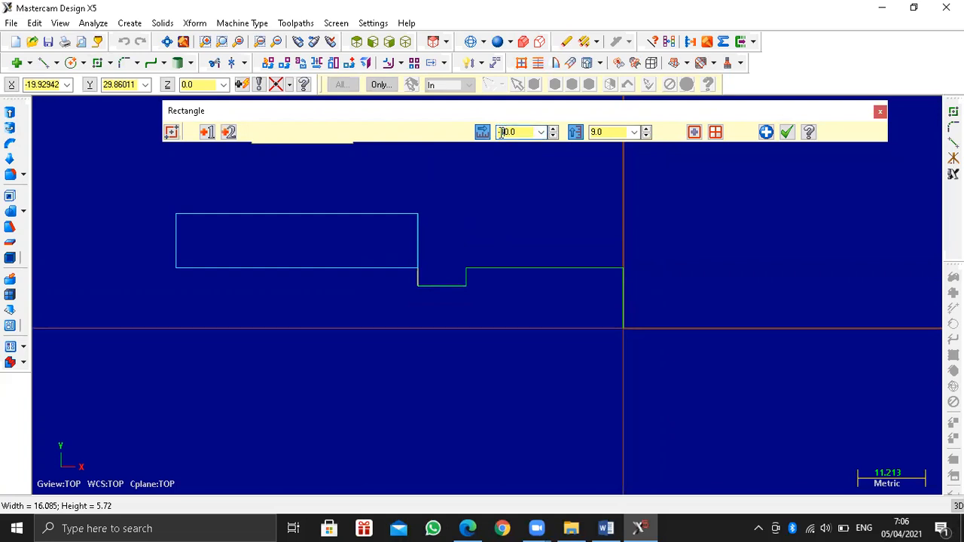
pyautogui.press('Return')
pyautogui.click(512, 133)
pyautogui.moveTo(501, 133); pyautogui.dragTo(515, 134)
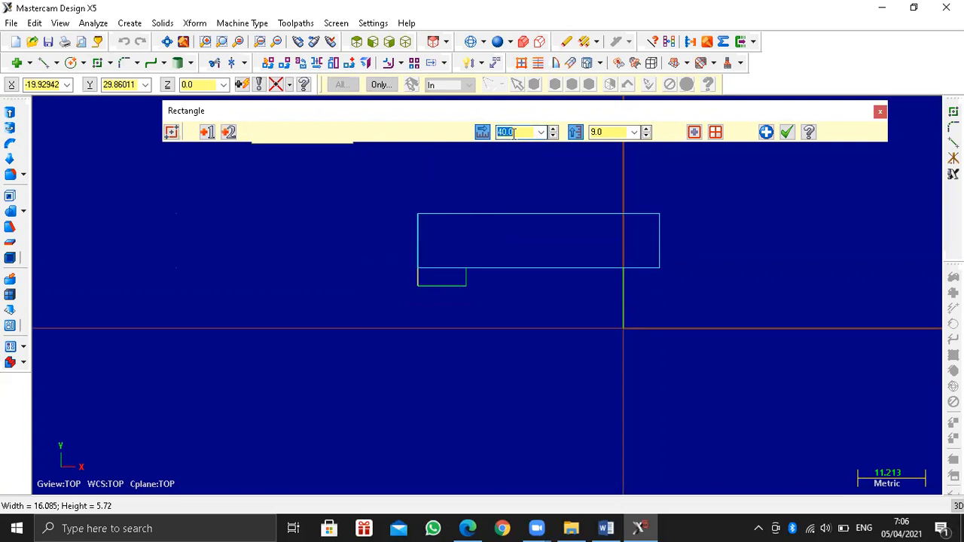
pyautogui.click(509, 132)
pyautogui.press('Return')
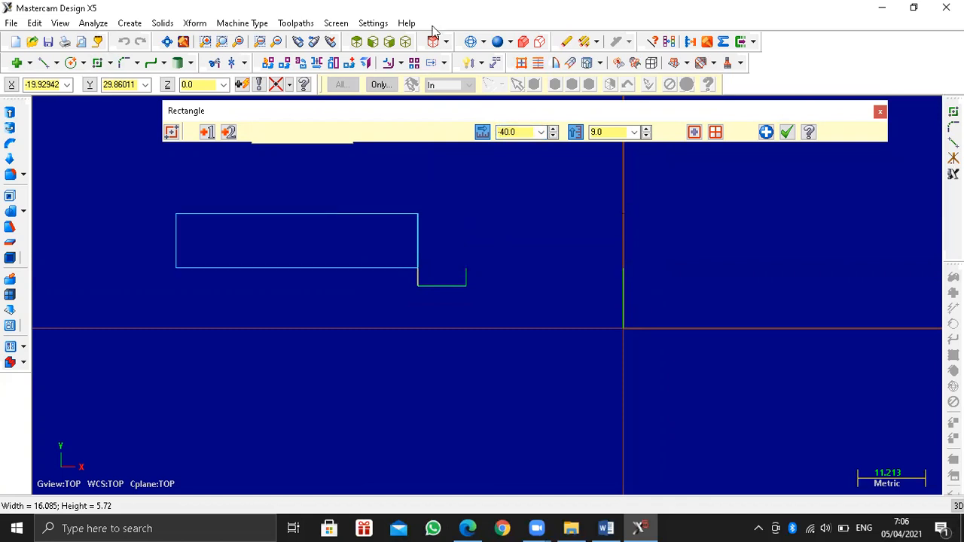
# Step: Accept the rectangle and draw the taper as a diagonal line from its upper-left corner to its lower-right corner
pyautogui.scroll(2, 510, 264)
pyautogui.scroll(-3, 511, 263)
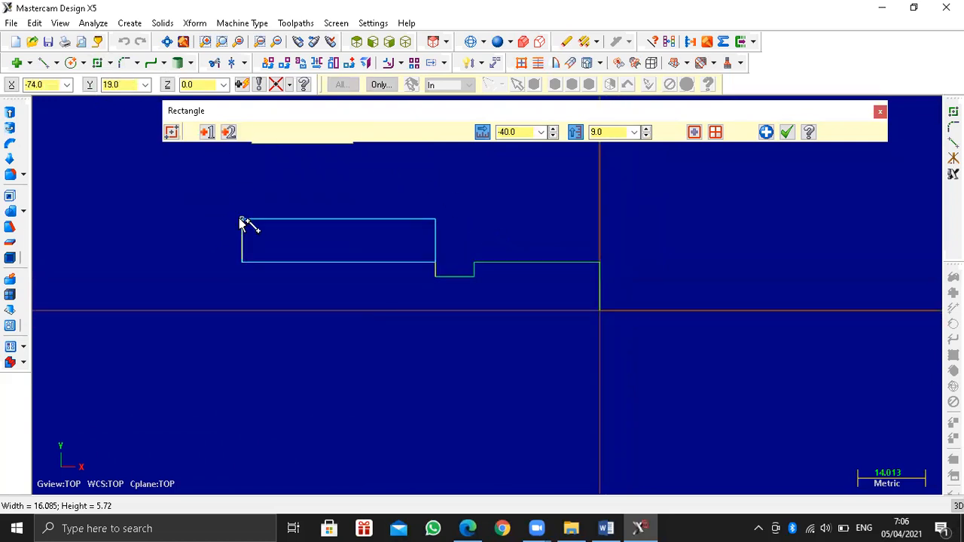
pyautogui.click(43, 65)
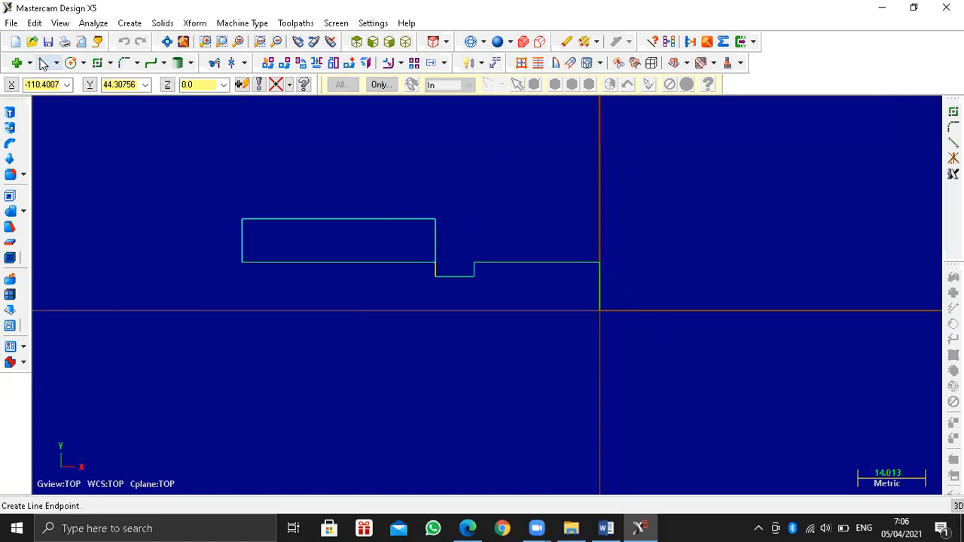
pyautogui.click(43, 65)
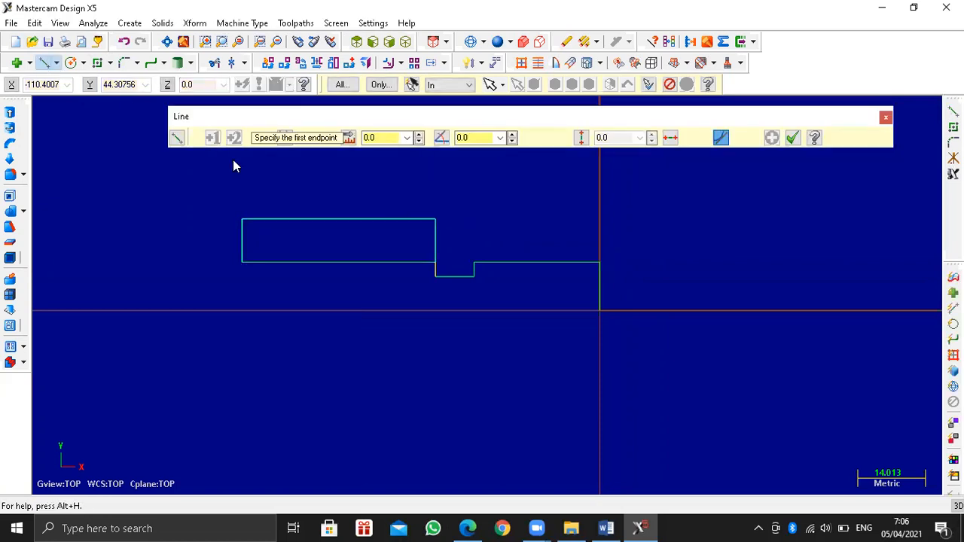
pyautogui.click(242, 219)
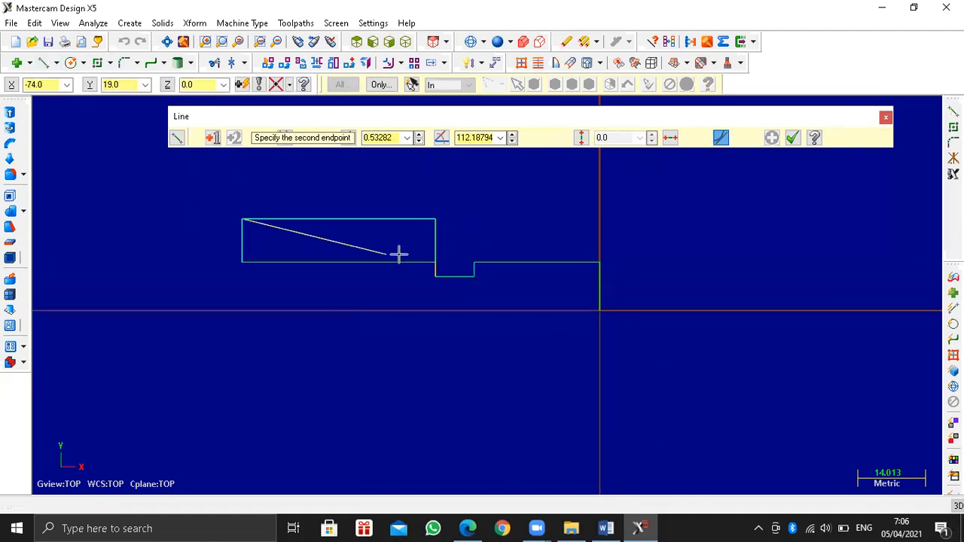
pyautogui.click(437, 263)
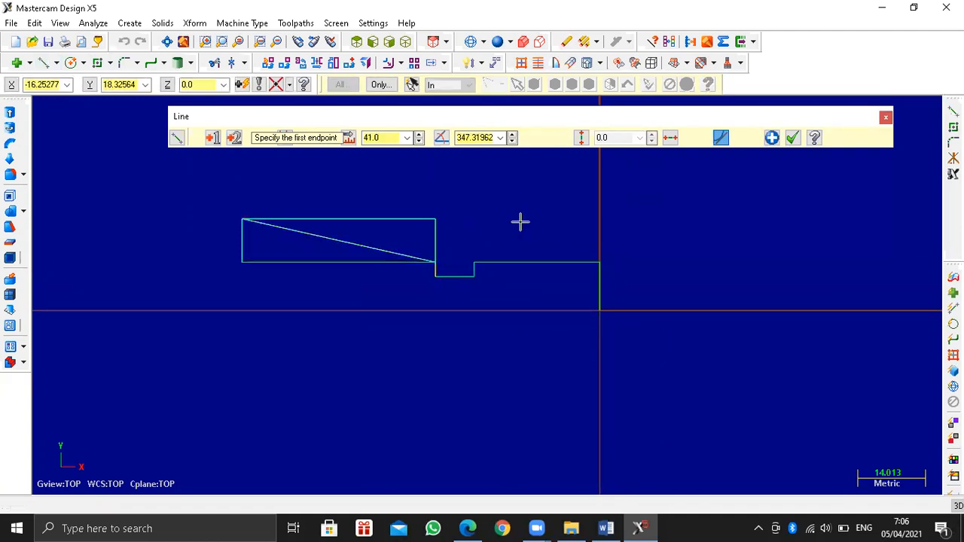
pyautogui.press('Escape')
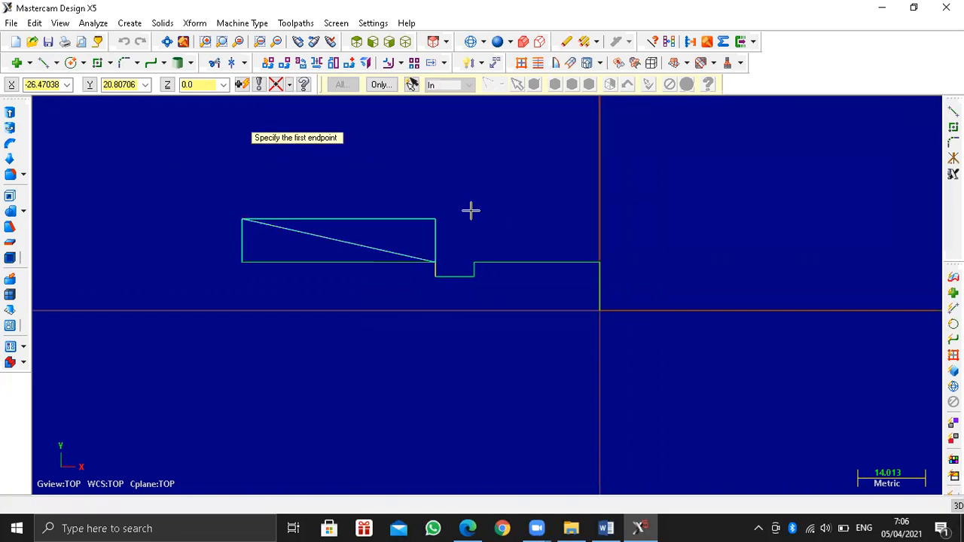
# Step: Try to delete the rectangle's sides around the diagonal taper line, and undo the deletion
pyautogui.scroll(3, 236, 228)
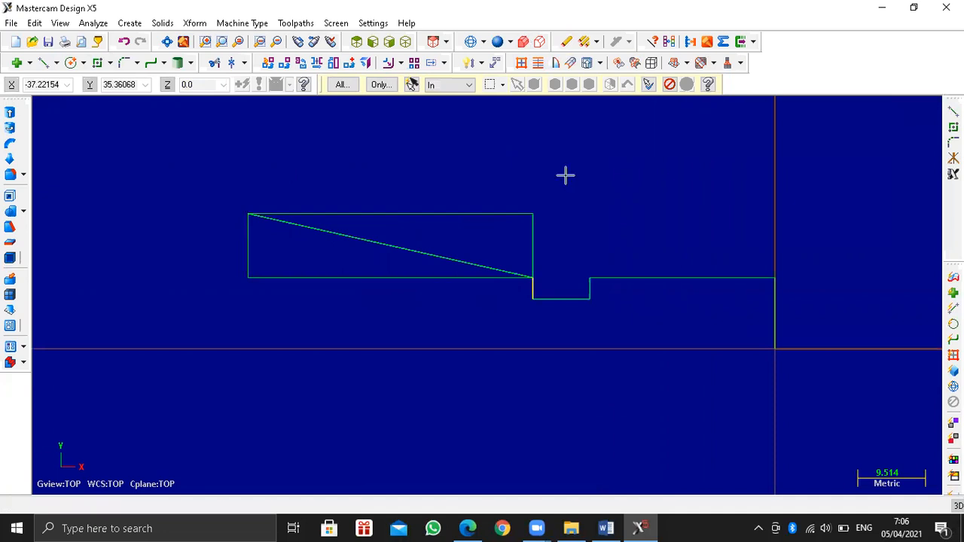
pyautogui.click(567, 44)
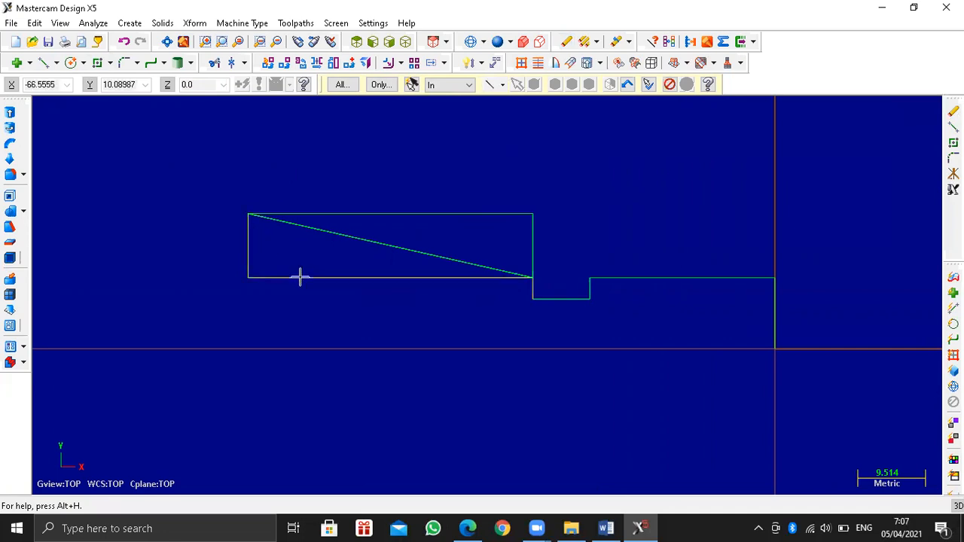
pyautogui.click(390, 213)
pyautogui.click(532, 243)
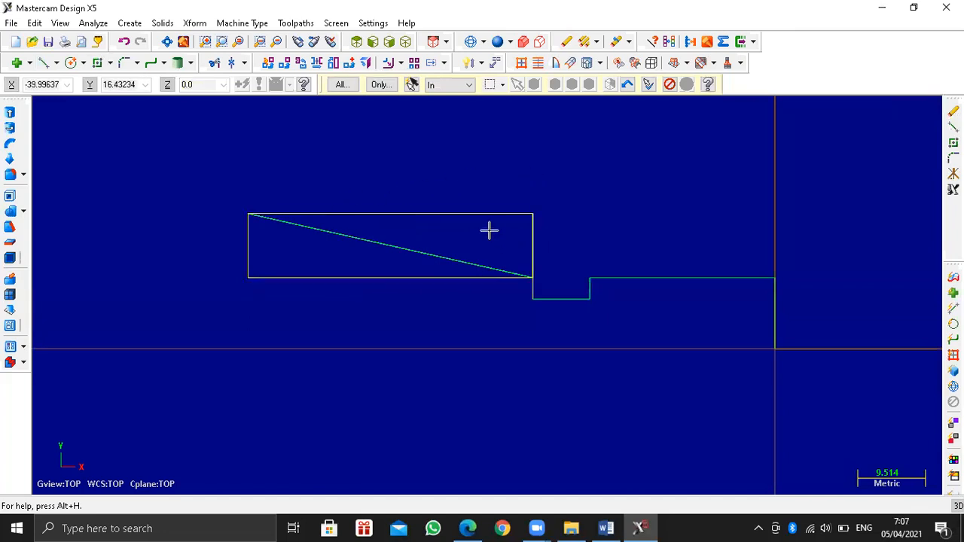
pyautogui.scroll(-1, 491, 235)
pyautogui.scroll(4, 490, 238)
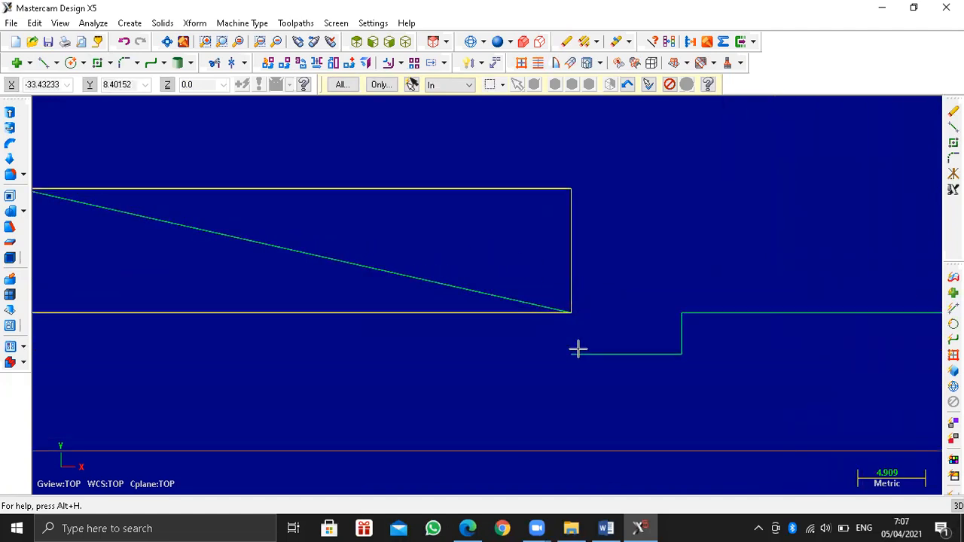
pyautogui.scroll(-1, 572, 353)
pyautogui.scroll(-2, 573, 352)
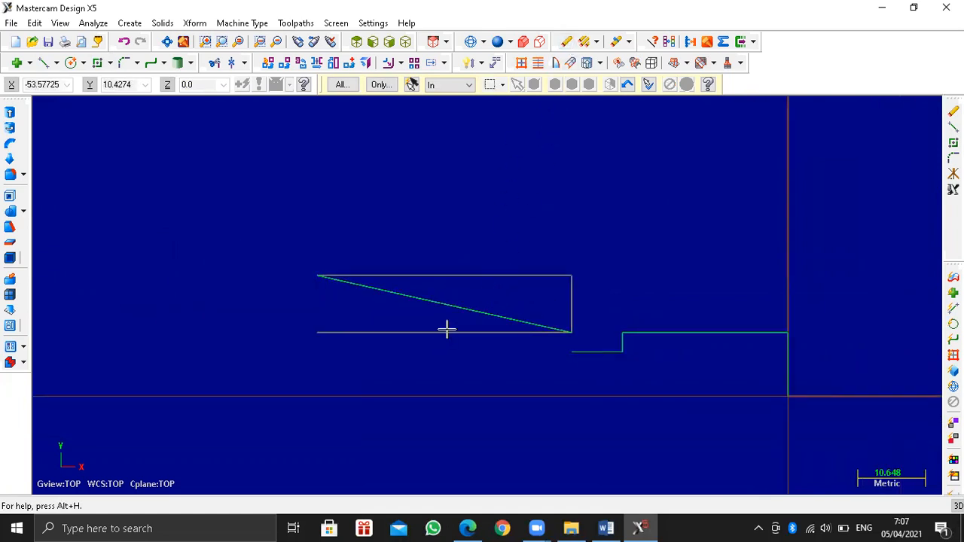
pyautogui.click(567, 42)
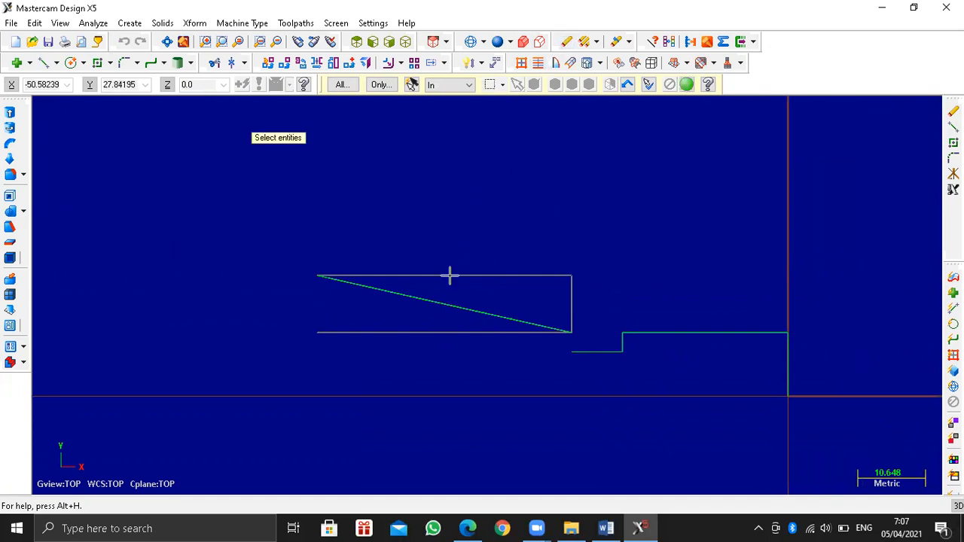
pyautogui.click(442, 333)
pyautogui.press('Return')
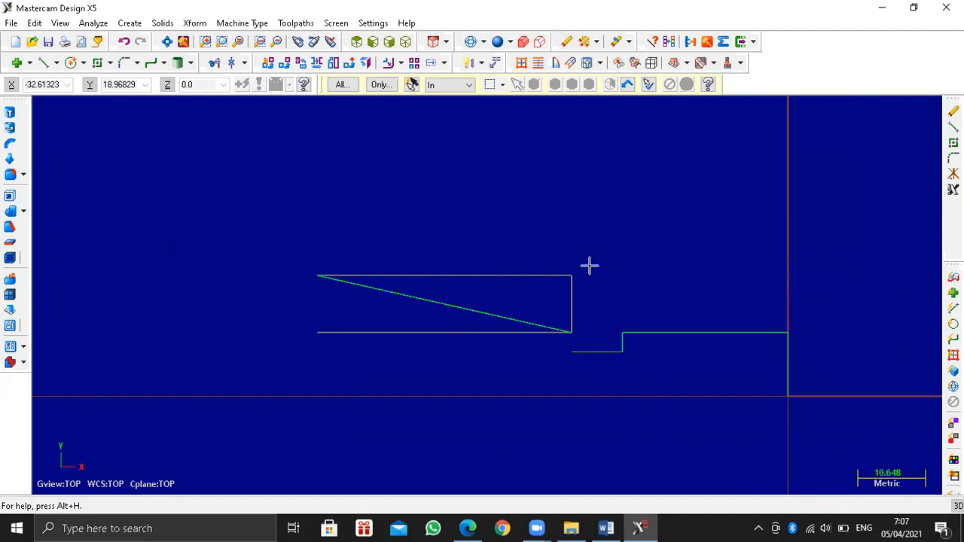
pyautogui.scroll(3, 461, 304)
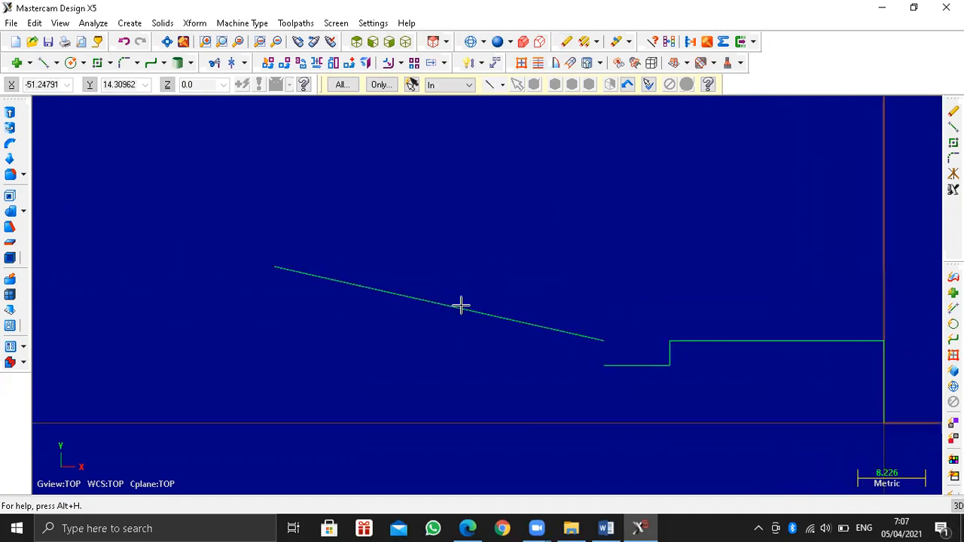
pyautogui.scroll(2, 618, 355)
pyautogui.scroll(-3, 629, 357)
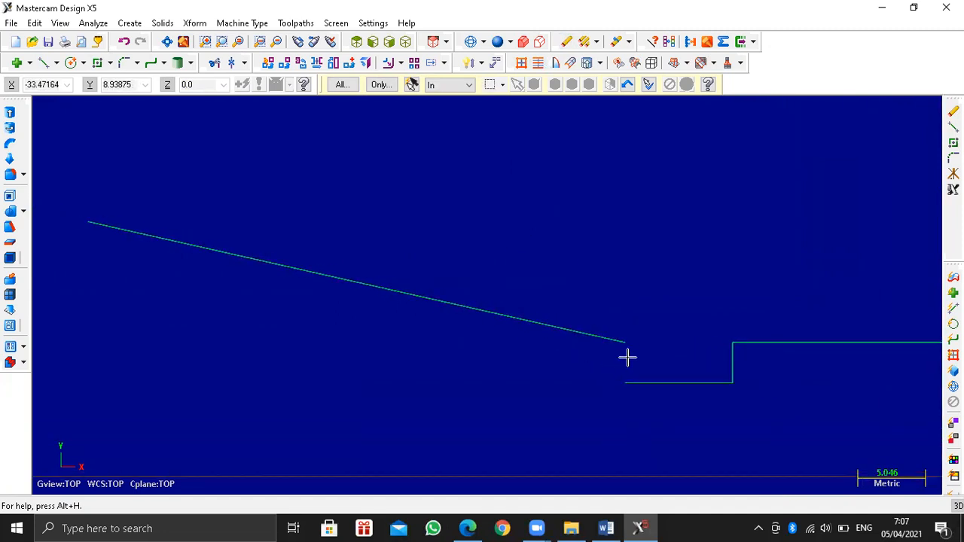
pyautogui.click(124, 42)
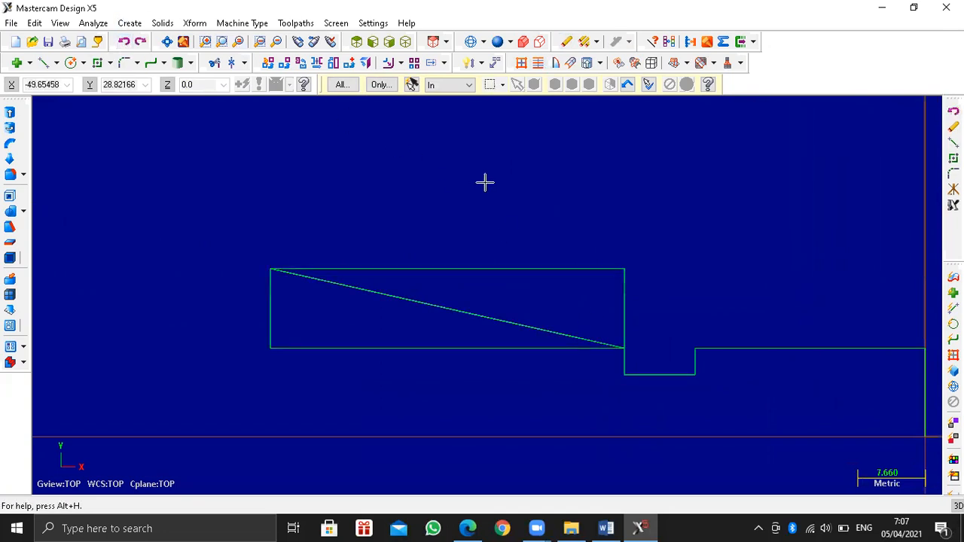
# Step: Delete the rectangle's four sides, keeping the diagonal taper line and the neck's left vertical line
pyautogui.click(566, 42)
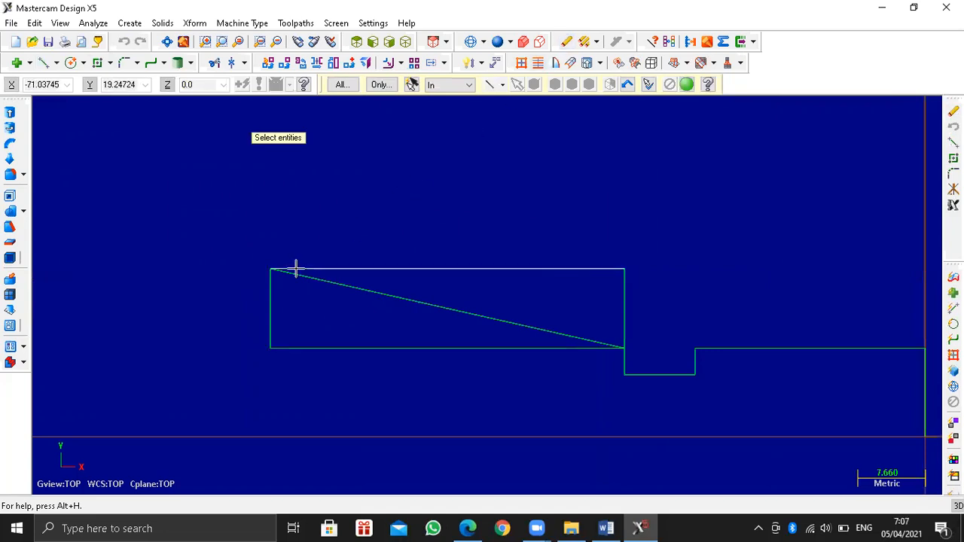
pyautogui.click(338, 349)
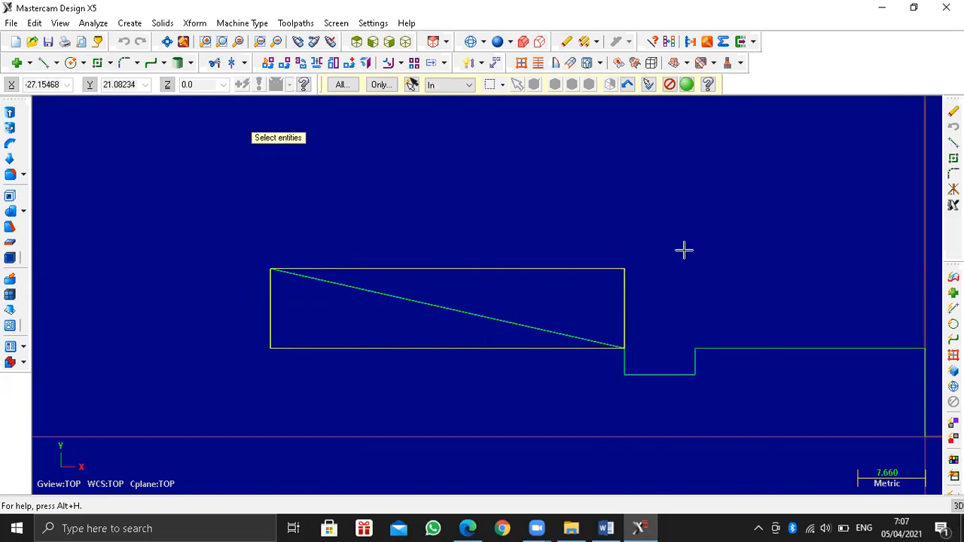
pyautogui.press('Delete')
pyautogui.scroll(2, 560, 277)
pyautogui.scroll(-2, 560, 277)
pyautogui.scroll(-1, 511, 291)
pyautogui.scroll(-1, 512, 290)
pyautogui.scroll(-1, 510, 285)
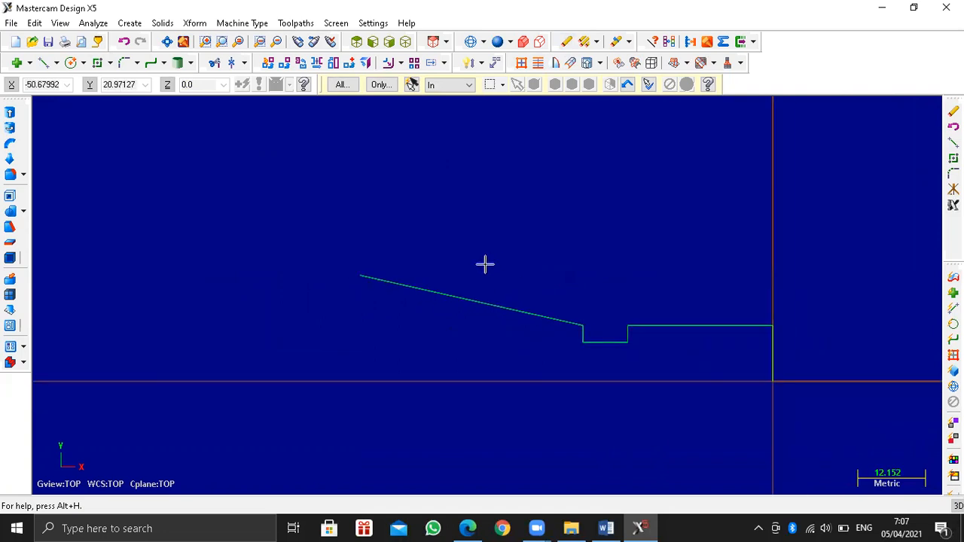
# Step: Check the flange diameter in the PDF and draw a 6 mm vertical line at 90° from the taper line's upper-left endpoint
pyautogui.click(468, 528)
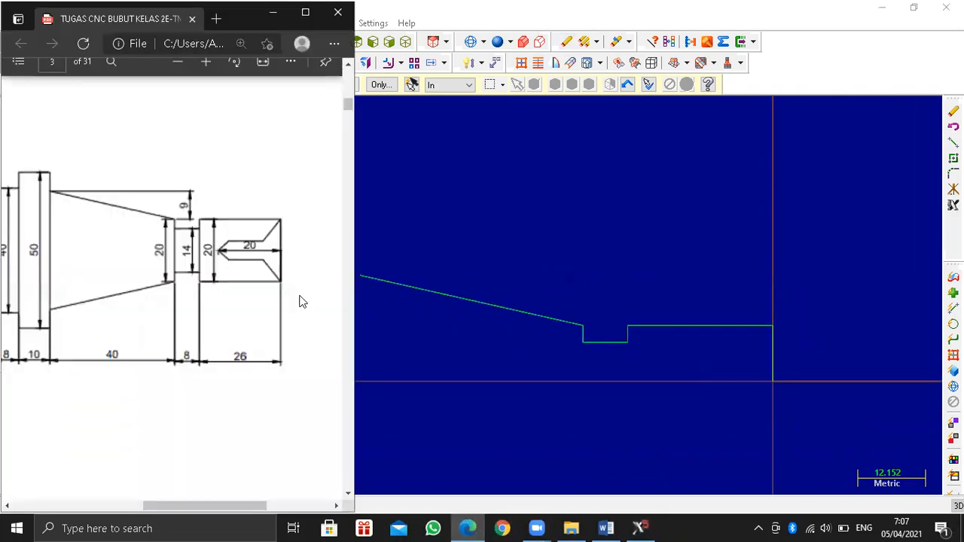
pyautogui.moveTo(215, 509); pyautogui.dragTo(173, 506)
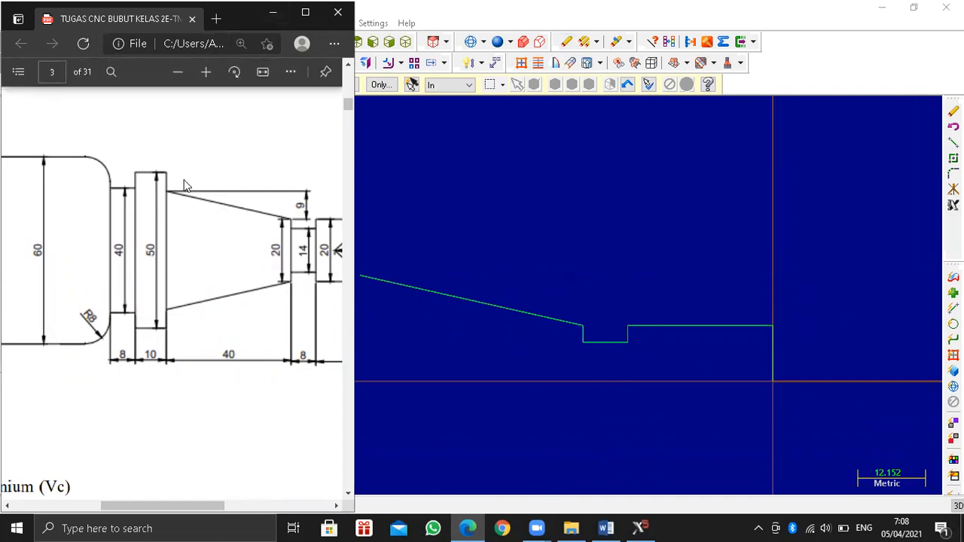
pyautogui.click(273, 13)
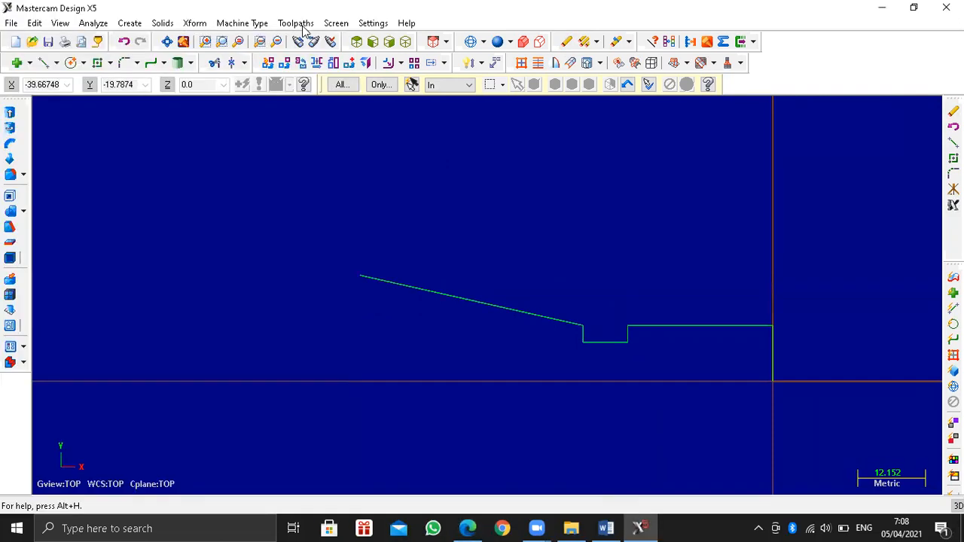
pyautogui.click(43, 63)
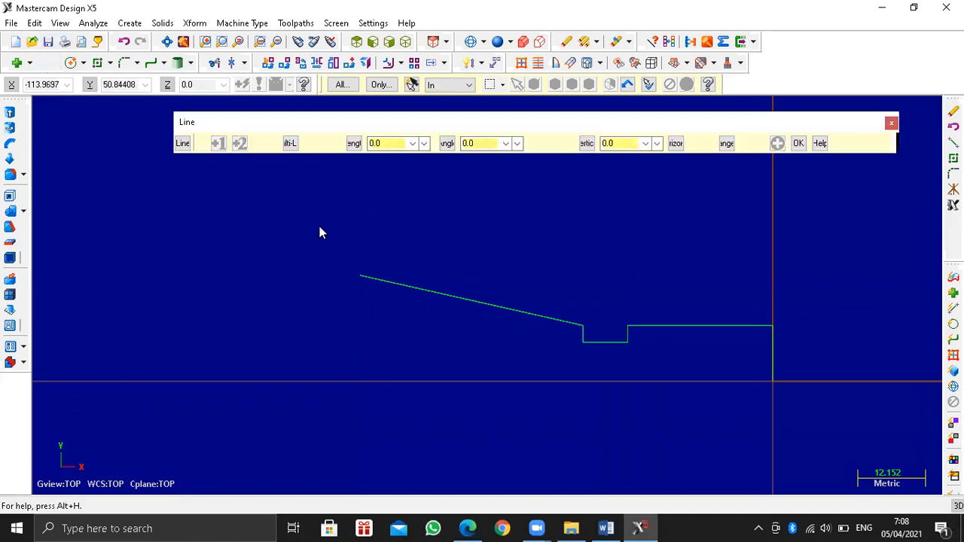
pyautogui.click(360, 275)
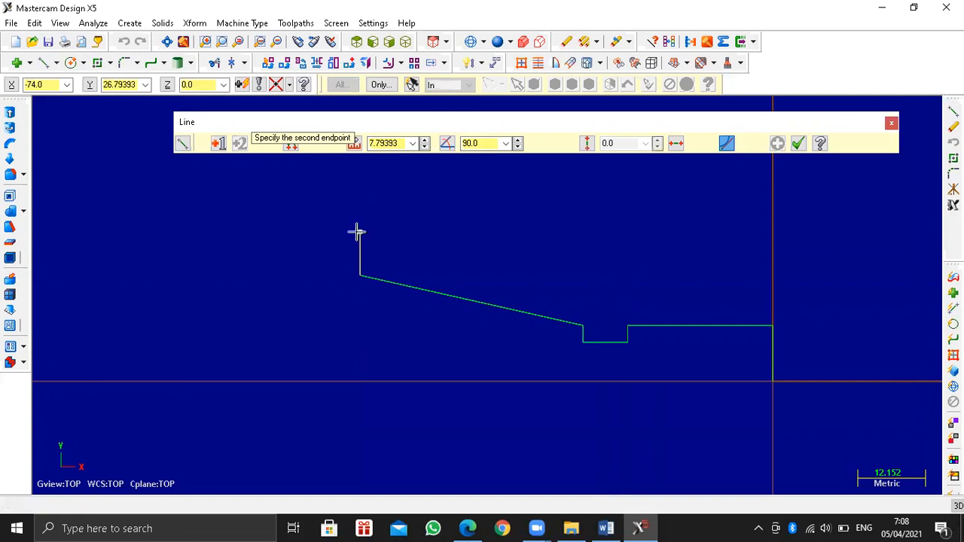
pyautogui.click(386, 143)
pyautogui.write('6')
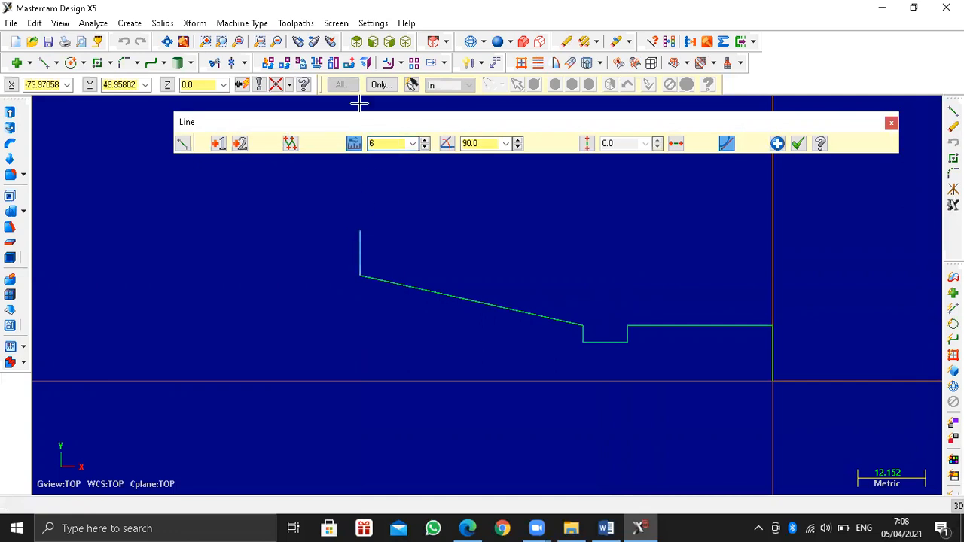
pyautogui.press('Return')
# Step: Check the flange width in the PDF and draw a 10 mm horizontal line at 180° from the 6 mm line's upper endpoint
pyautogui.click(467, 528)
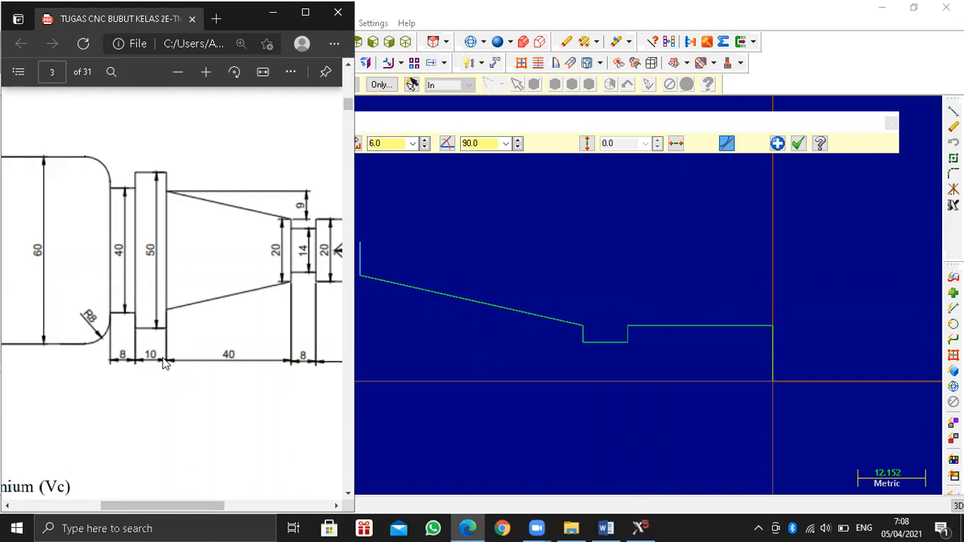
pyautogui.click(274, 13)
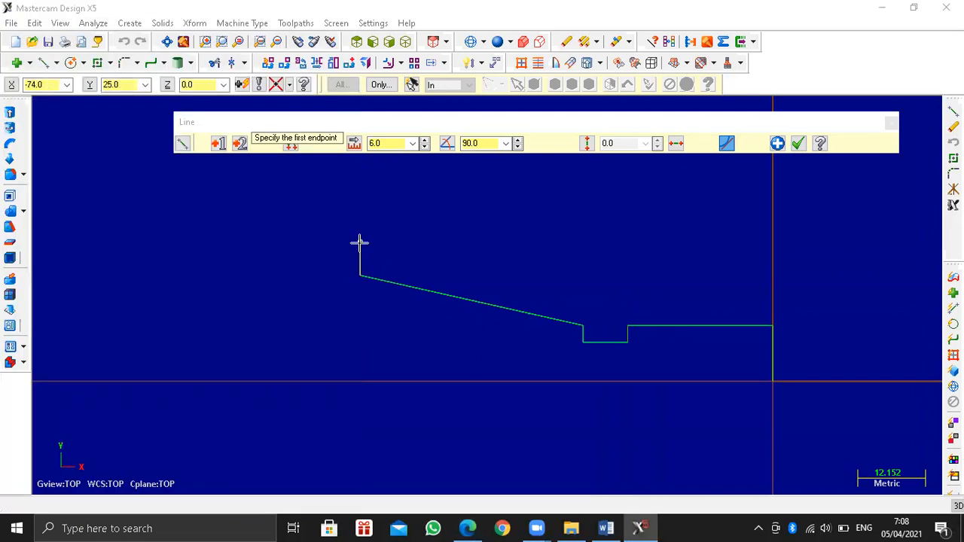
pyautogui.click(360, 244)
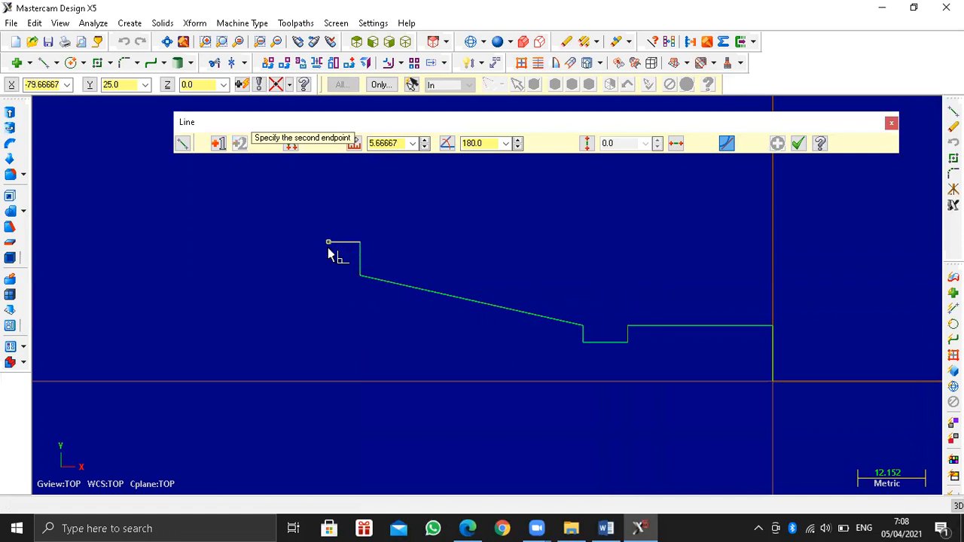
pyautogui.click(330, 248)
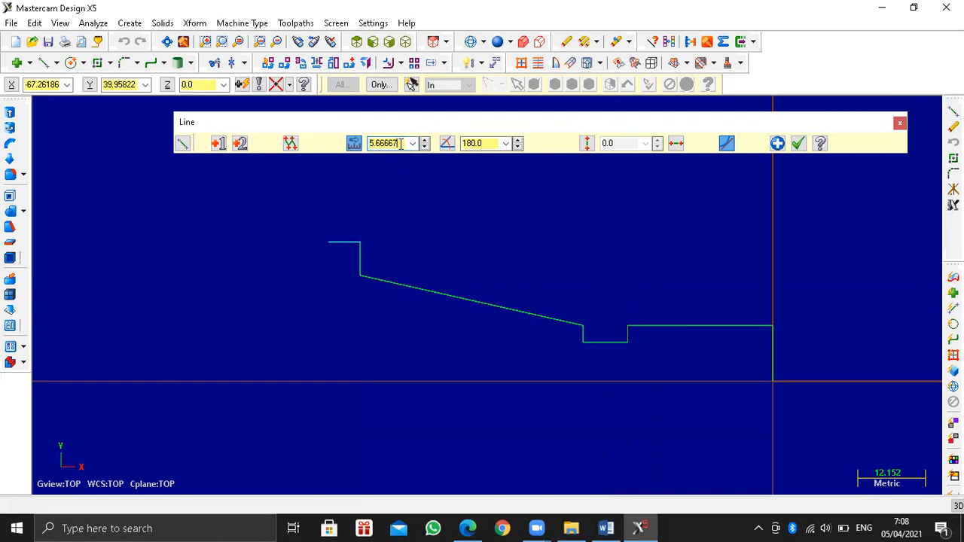
pyautogui.write('10')
pyautogui.press('Return')
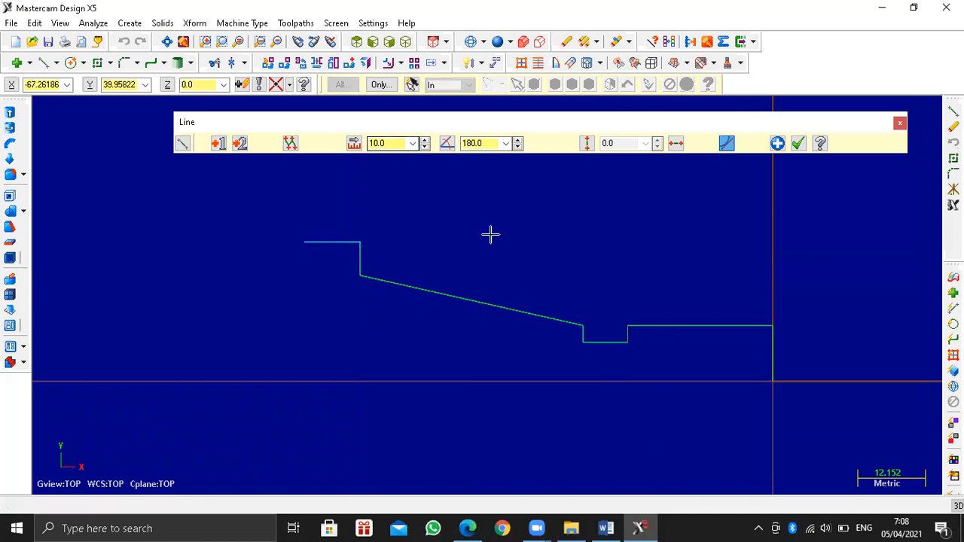
# Step: Check the groove diameter in the PDF and draw a 5 mm vertical line at 270° from the 10 mm line's left endpoint
pyautogui.click(467, 528)
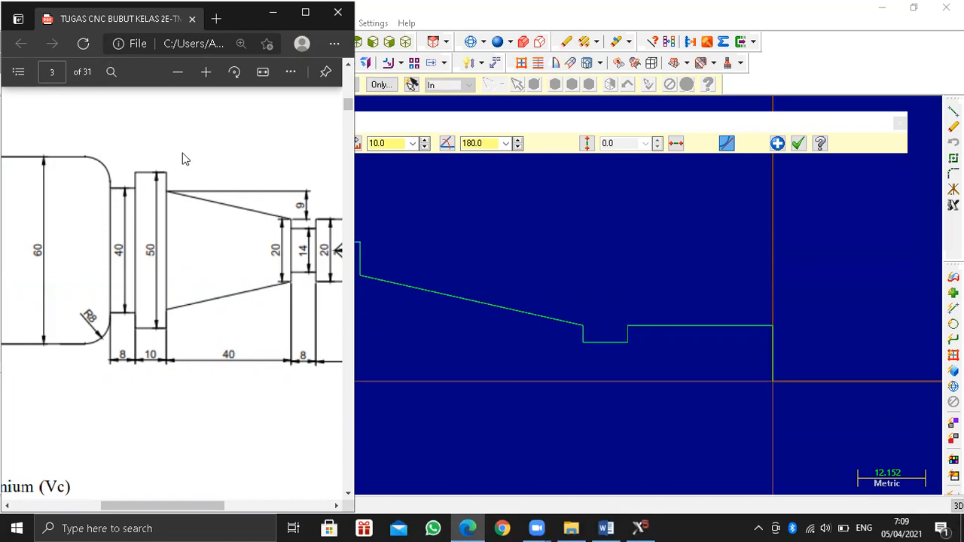
pyautogui.click(271, 12)
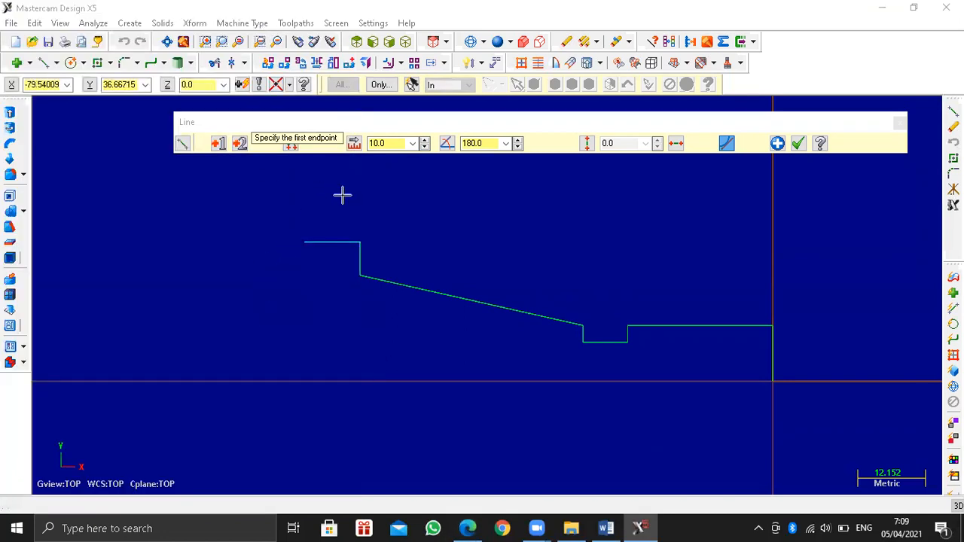
pyautogui.click(305, 242)
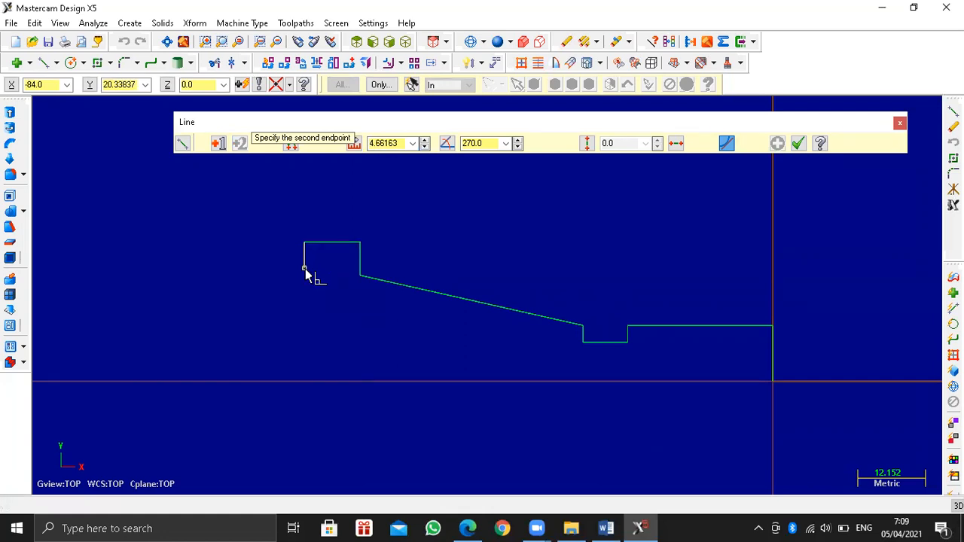
pyautogui.click(382, 143)
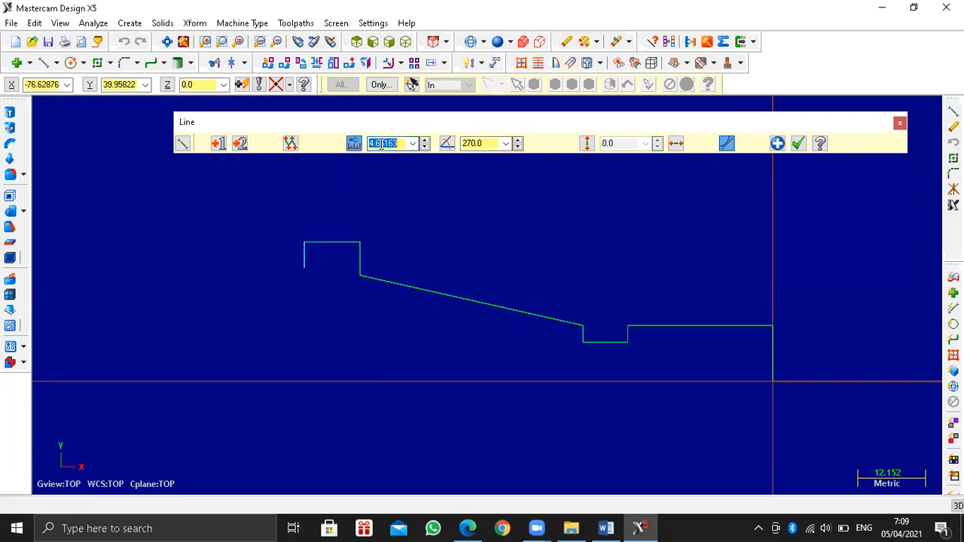
pyautogui.write('5')
pyautogui.press('Return')
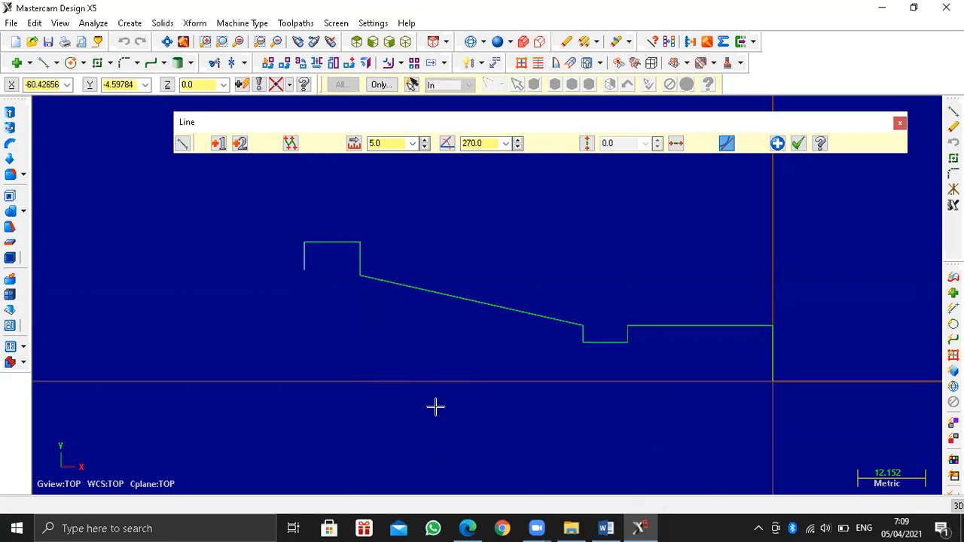
# Step: Check the groove width in the PDF and draw an 8 mm horizontal line at 180° from the 5 mm line's lower endpoint
pyautogui.press('Left')
pyautogui.press('Left')
pyautogui.press('Left')
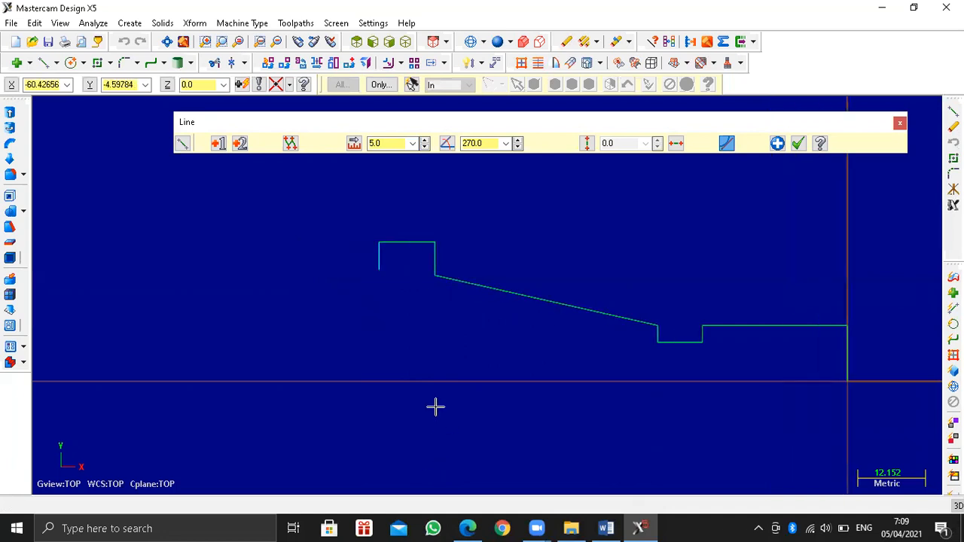
pyautogui.click(468, 528)
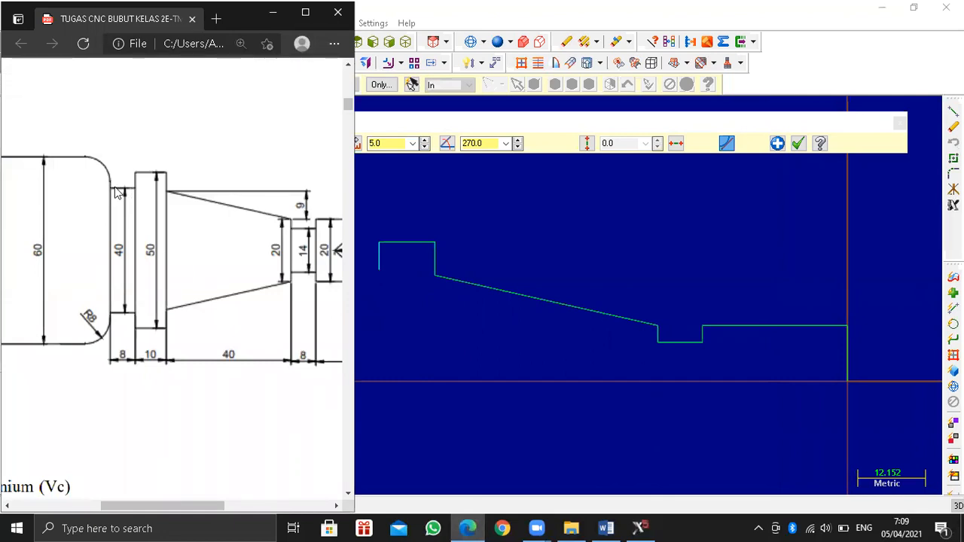
pyautogui.moveTo(237, 46)
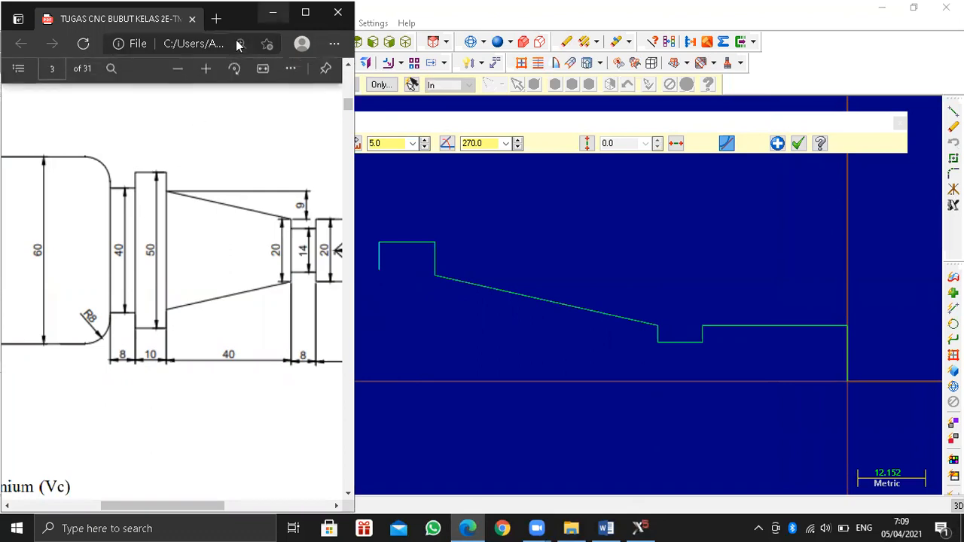
pyautogui.click(273, 12)
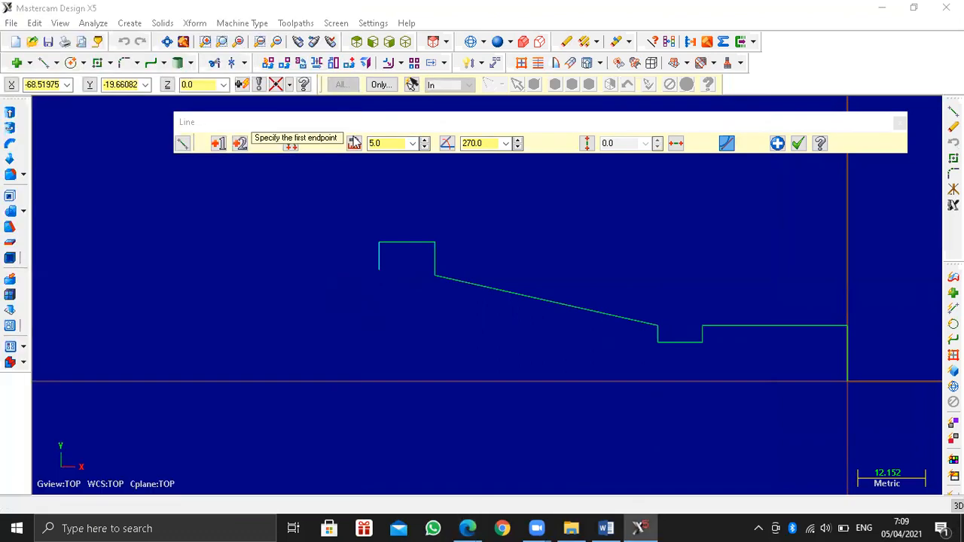
pyautogui.click(379, 269)
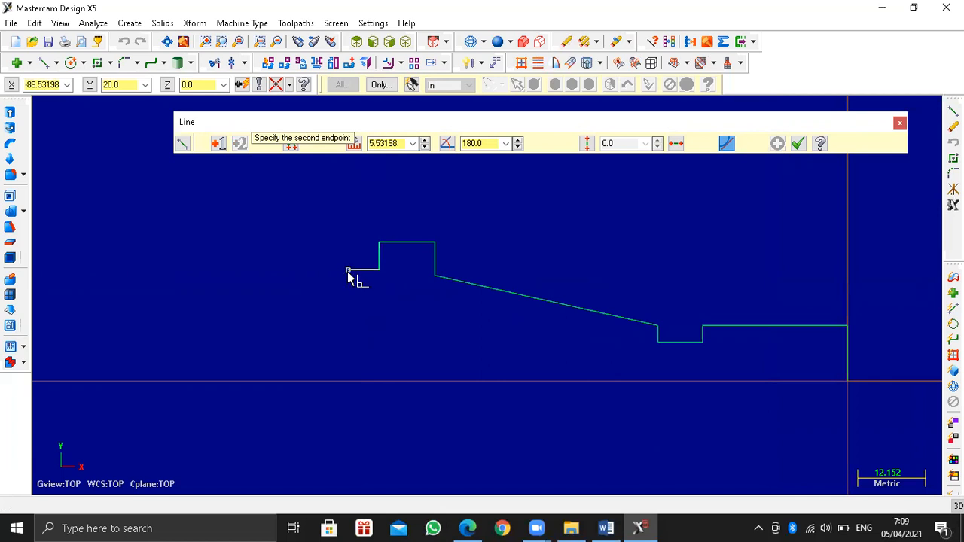
pyautogui.click(348, 269)
pyautogui.click(384, 143)
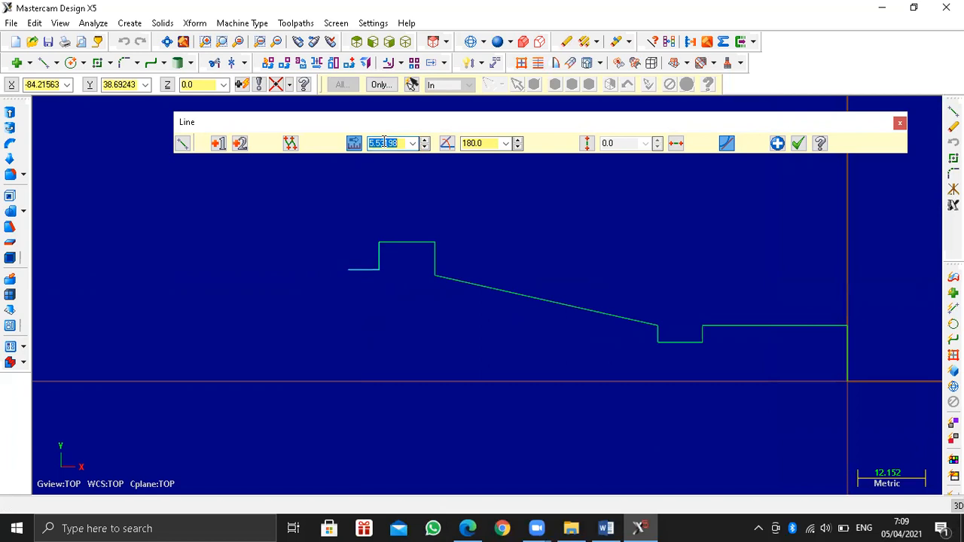
pyautogui.write('8')
pyautogui.press('Return')
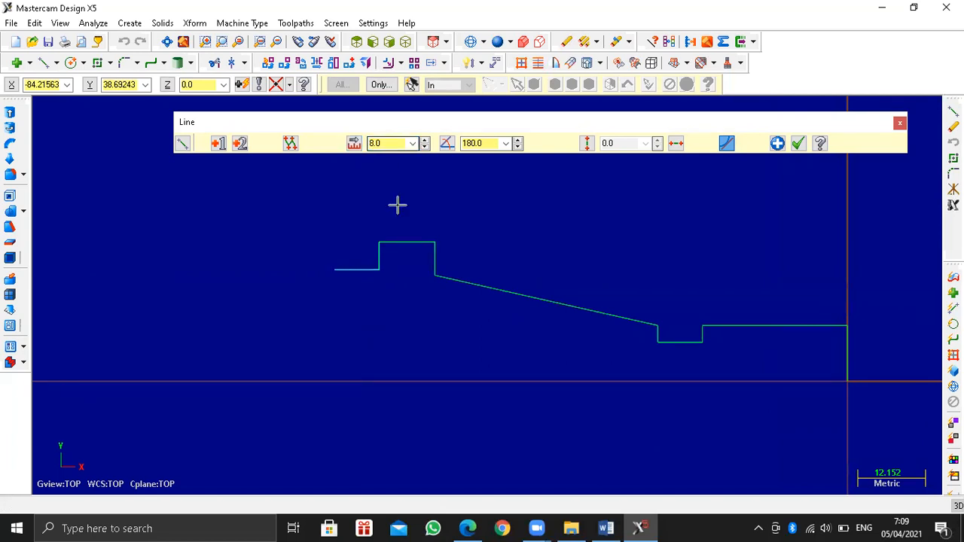
# Step: Check the largest diameter in the PDF and draw a 10 mm vertical line at 90° from the groove line's left endpoint
pyautogui.click(468, 529)
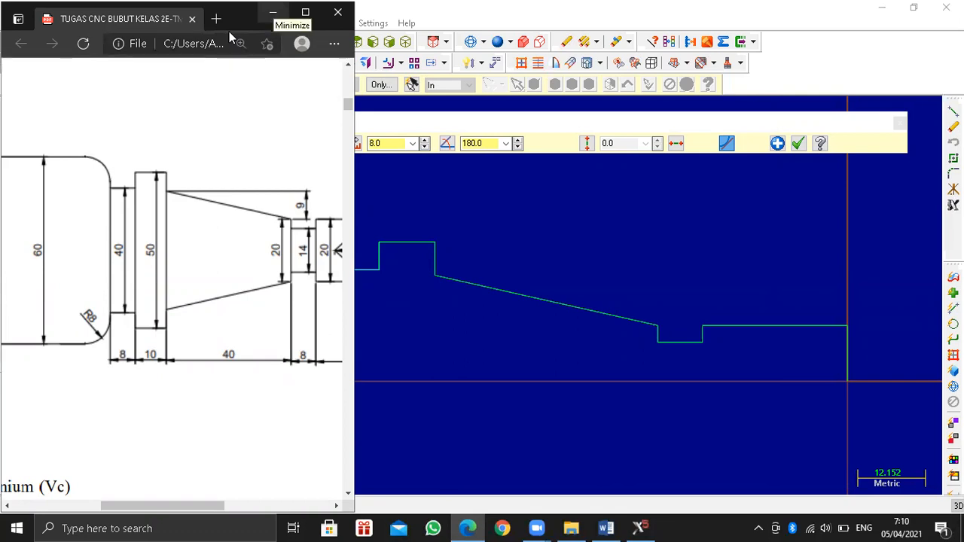
pyautogui.click(273, 12)
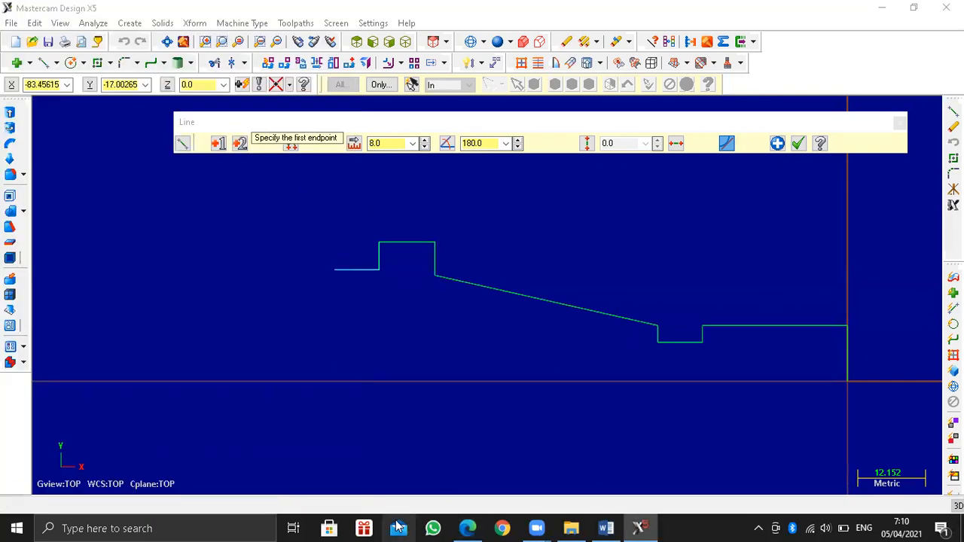
pyautogui.click(467, 528)
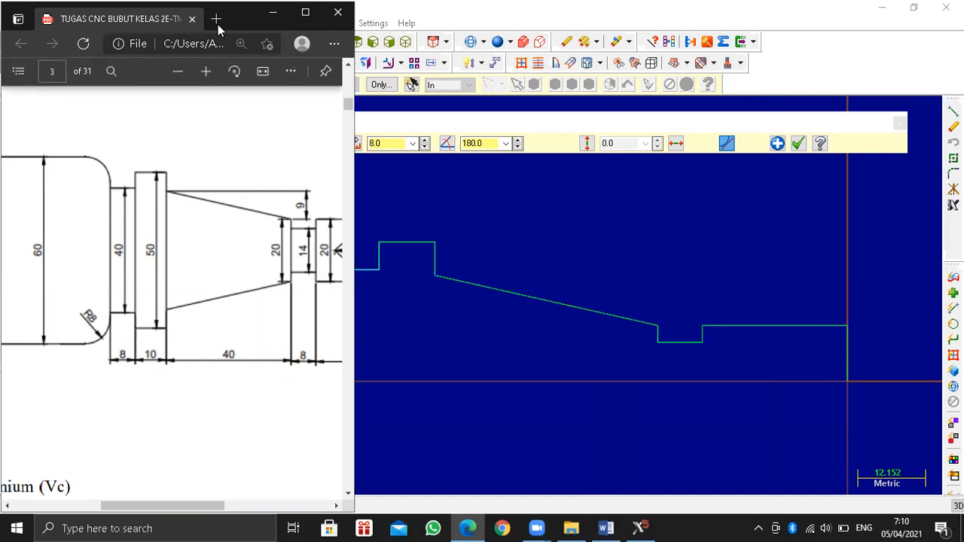
pyautogui.click(273, 12)
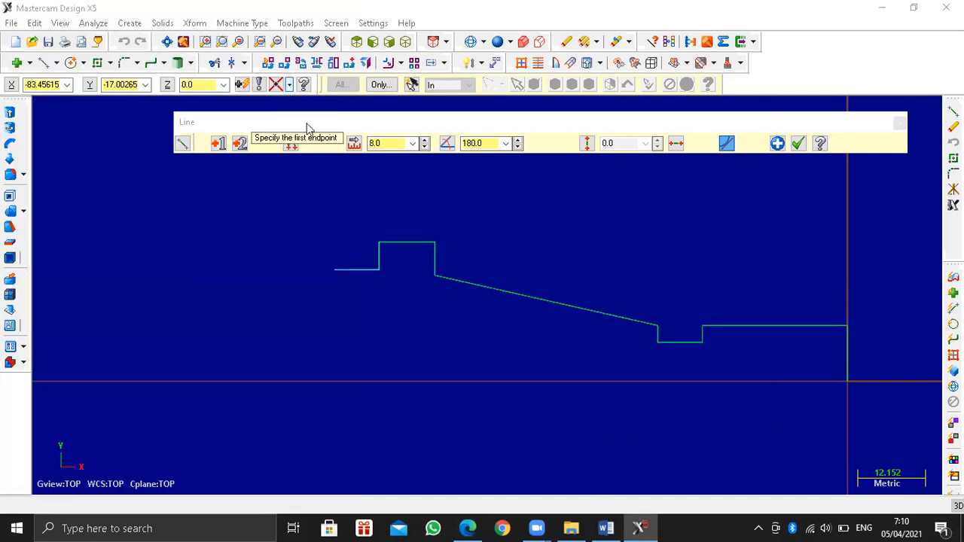
pyautogui.click(334, 271)
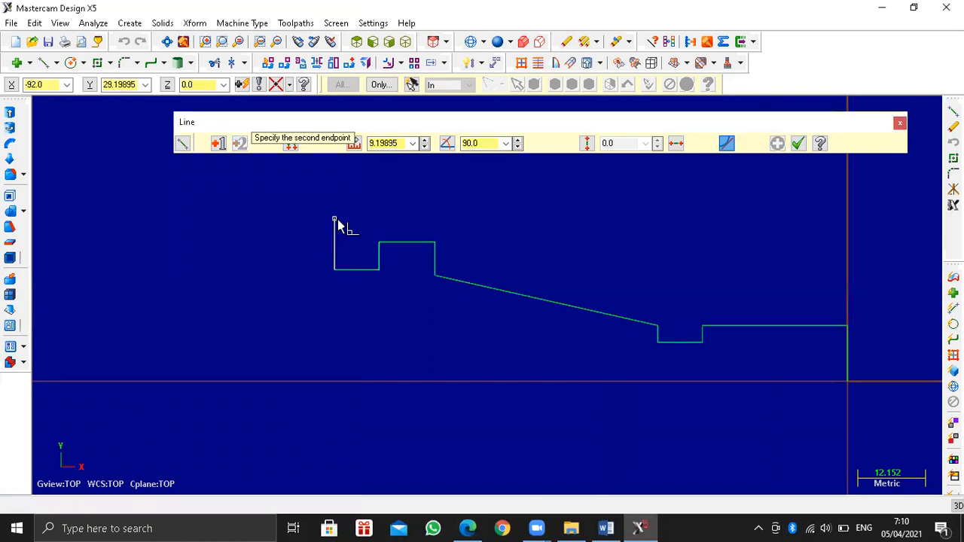
pyautogui.click(335, 217)
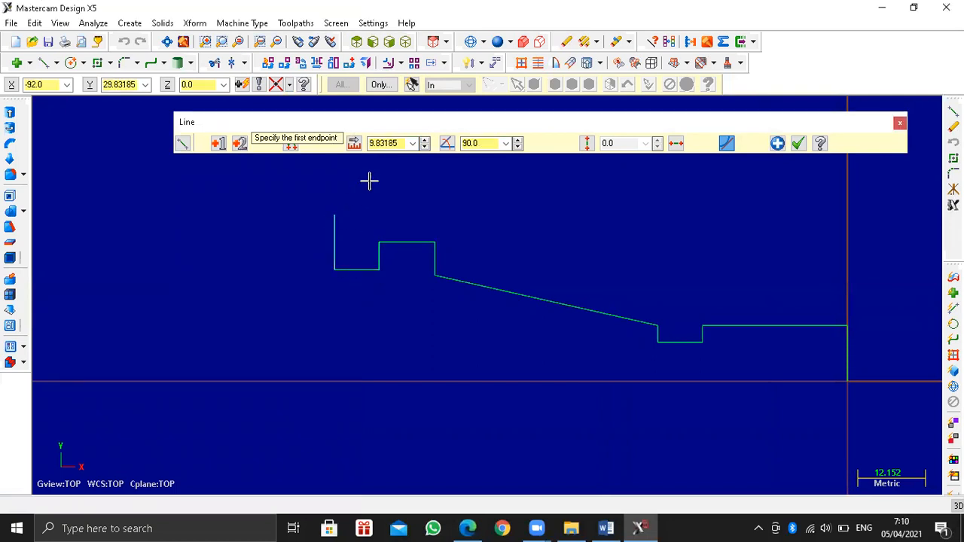
pyautogui.click(398, 143)
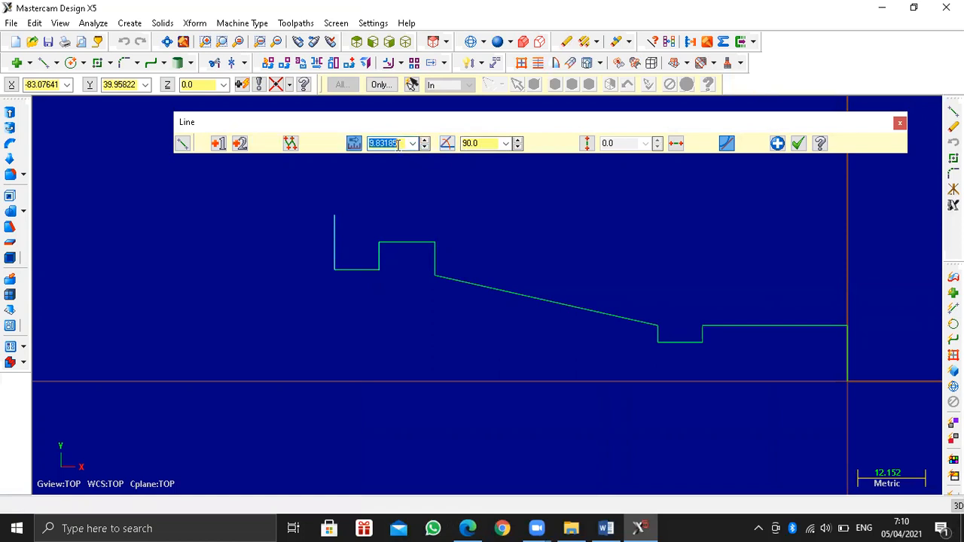
pyautogui.write('10')
pyautogui.press('Return')
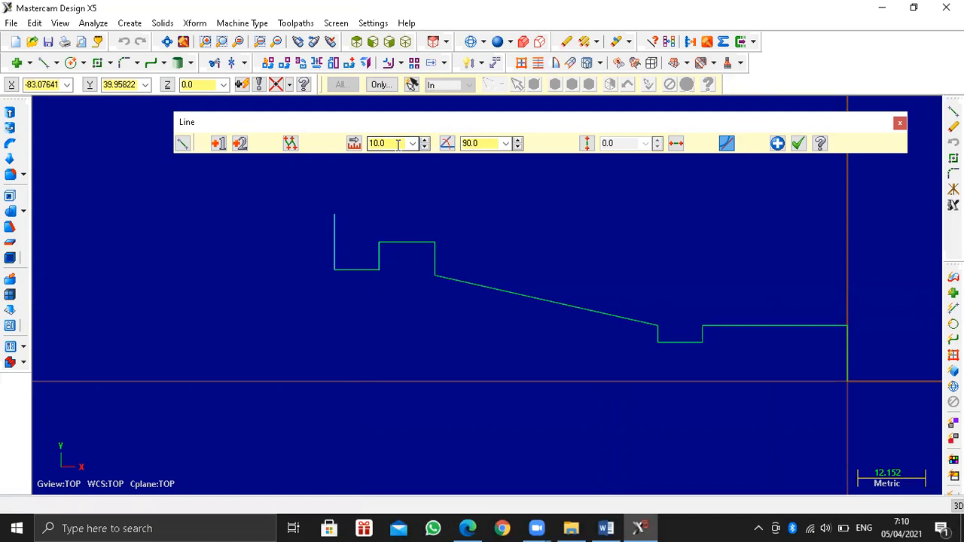
# Step: Check the corner radius in the PDF and draw an 8 mm horizontal line at 180° from the 10 mm vertical line's upper endpoint
pyautogui.click(334, 216)
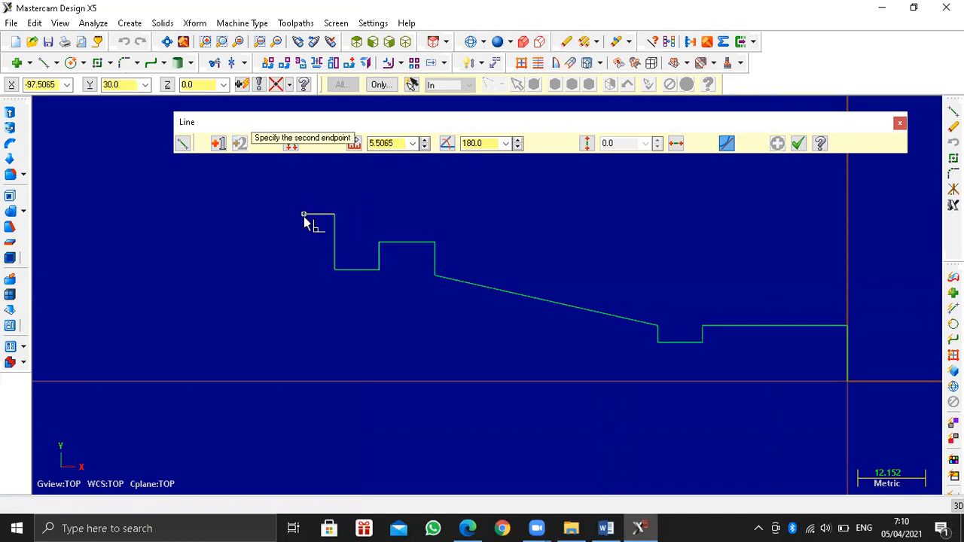
pyautogui.click(305, 217)
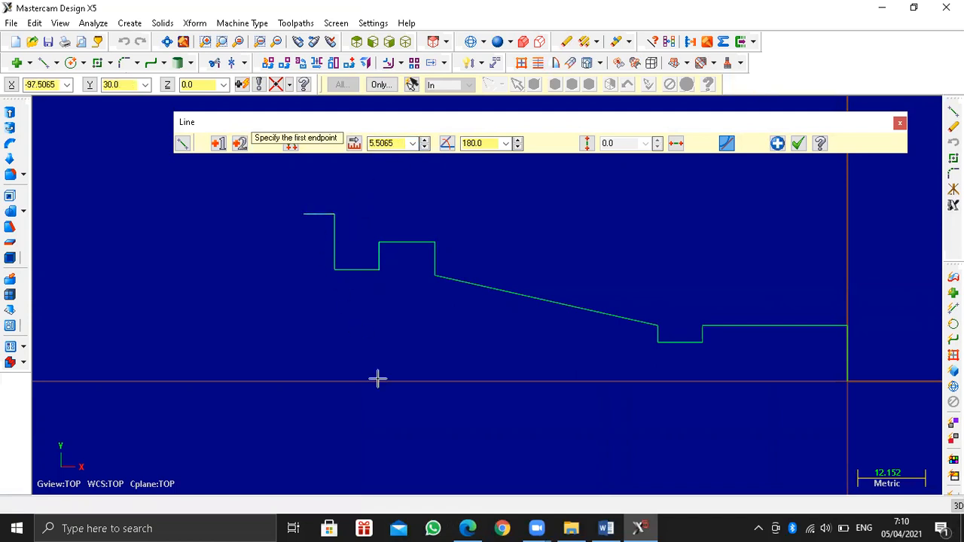
pyautogui.click(468, 528)
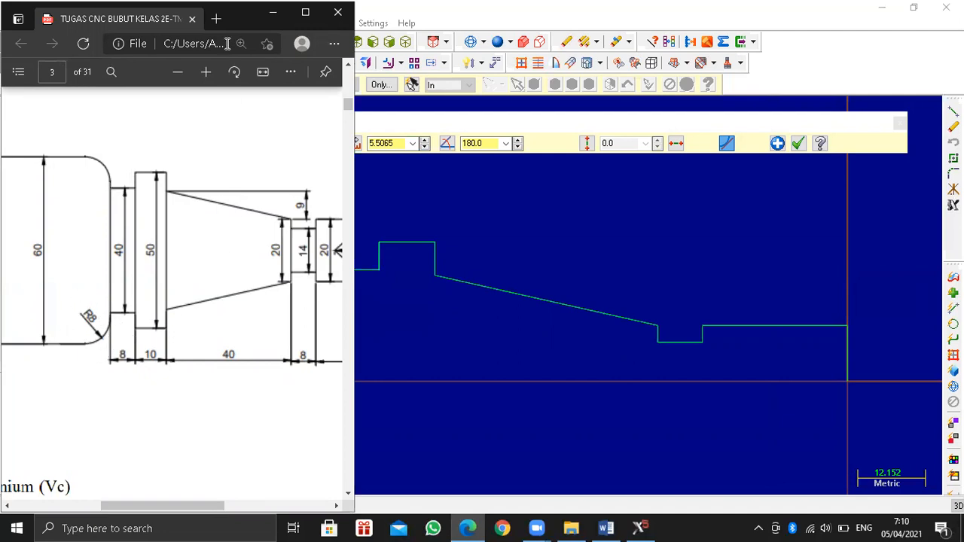
pyautogui.click(275, 17)
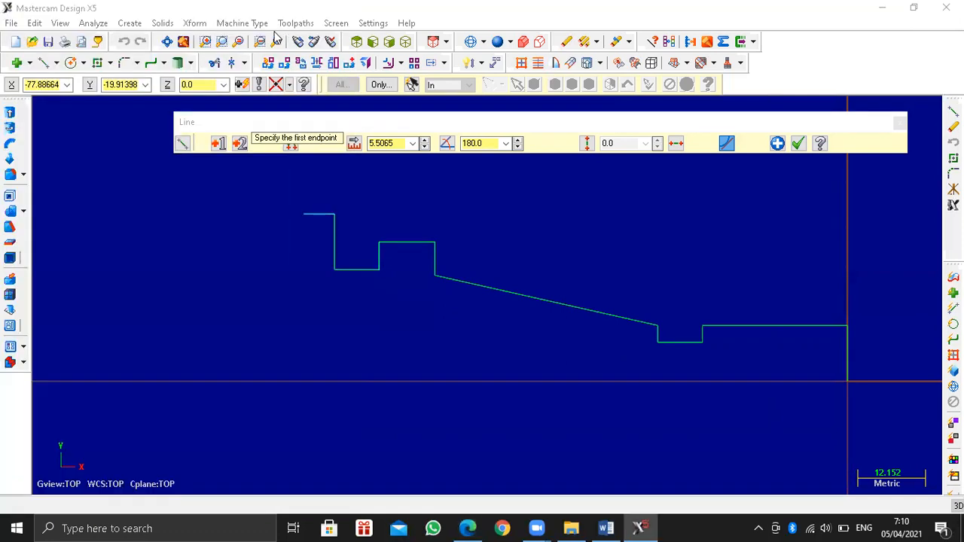
pyautogui.click(385, 143)
pyautogui.write('8')
pyautogui.click(465, 143)
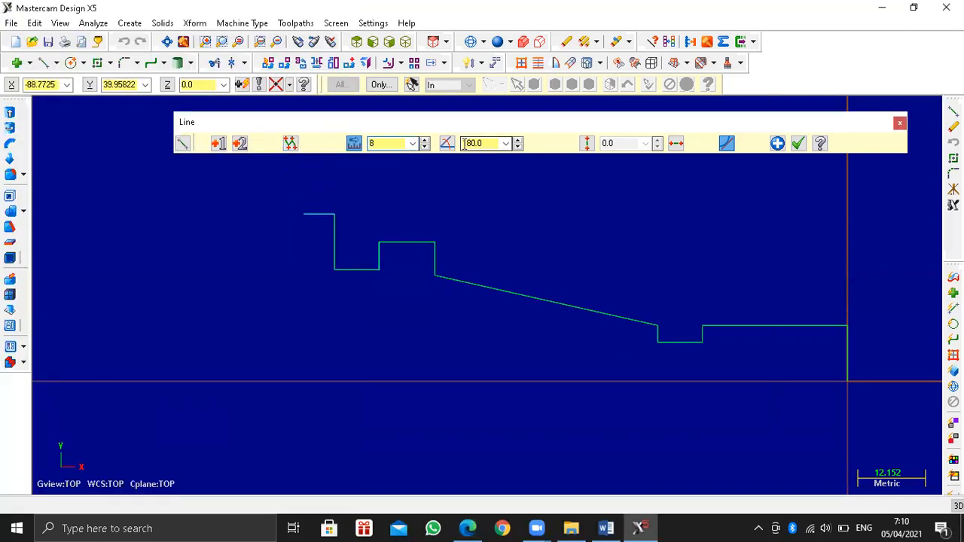
pyautogui.press('Return')
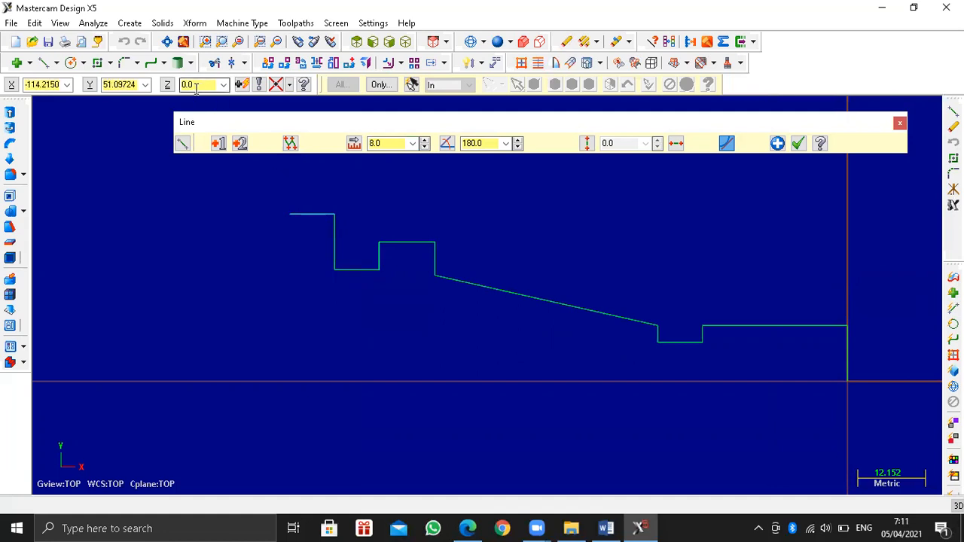
pyautogui.press('Escape')
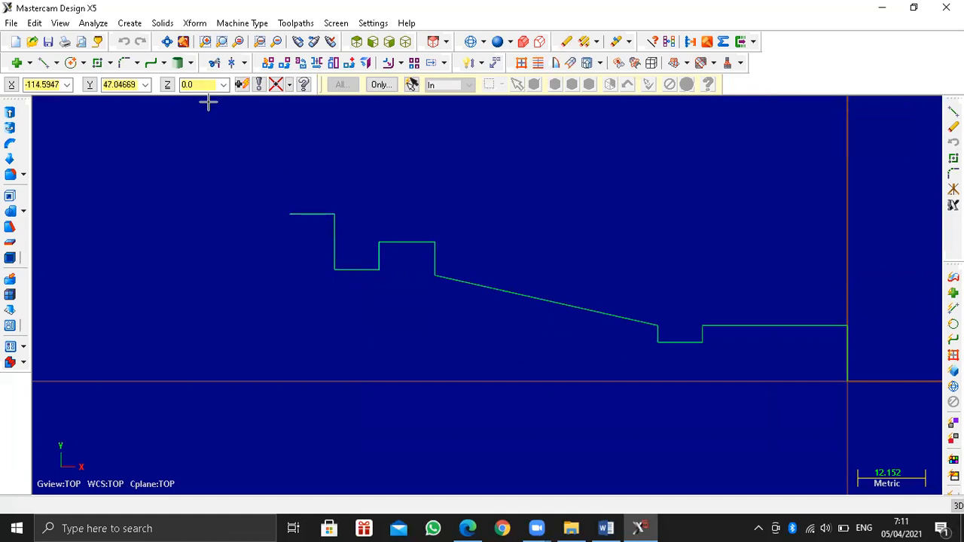
# Step: Fillet the corner between the upper-left 8 mm horizontal line and the 10 mm vertical line with an 8 mm radius
pyautogui.click(138, 65)
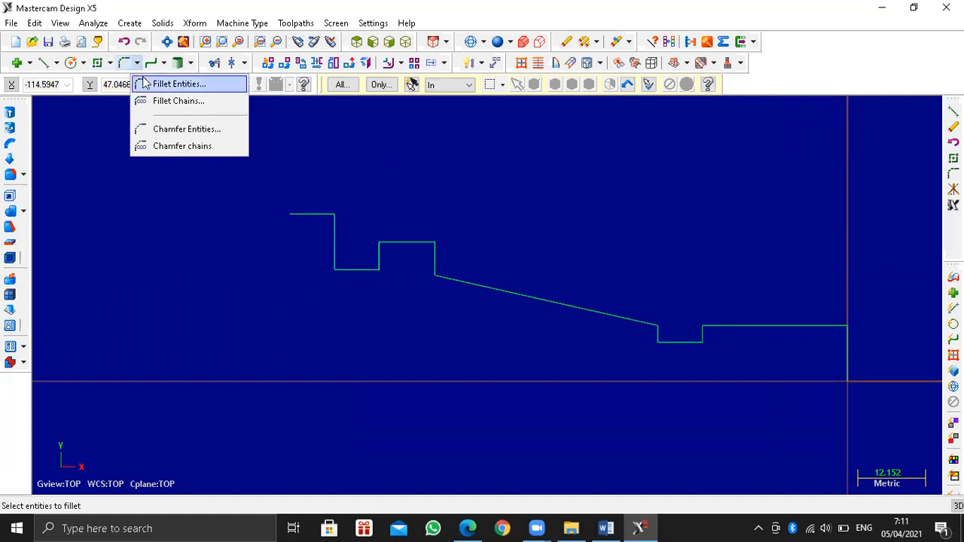
pyautogui.click(166, 84)
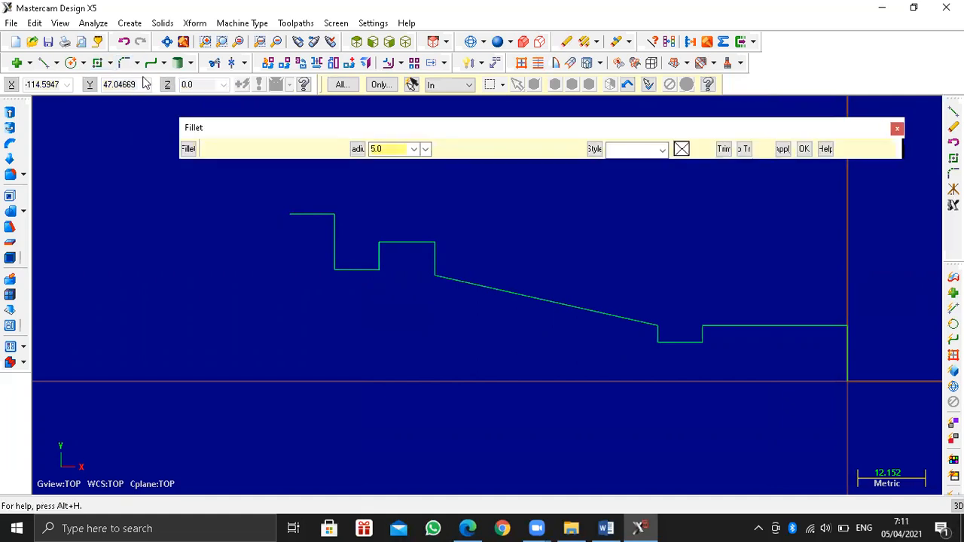
pyautogui.click(413, 150)
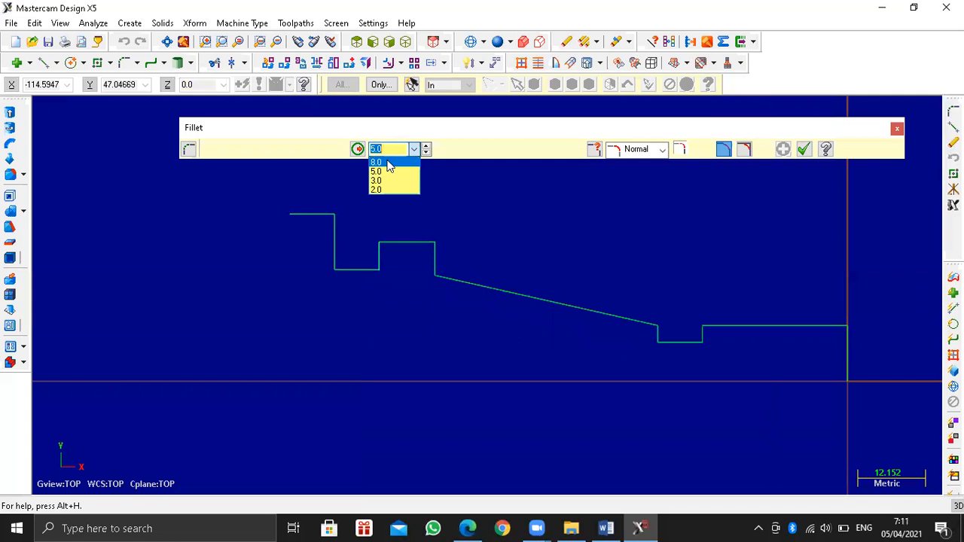
pyautogui.click(388, 163)
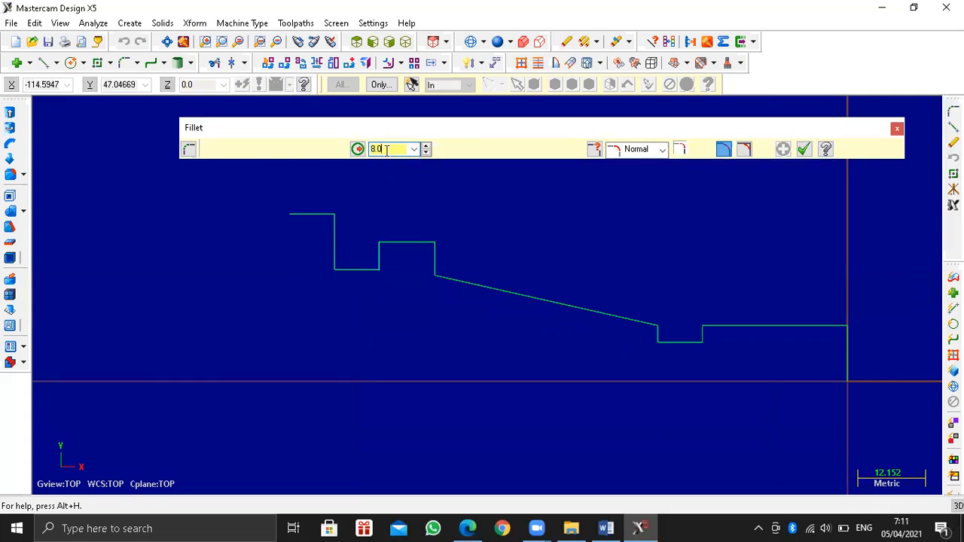
pyautogui.moveTo(391, 150); pyautogui.dragTo(372, 155)
pyautogui.write('8')
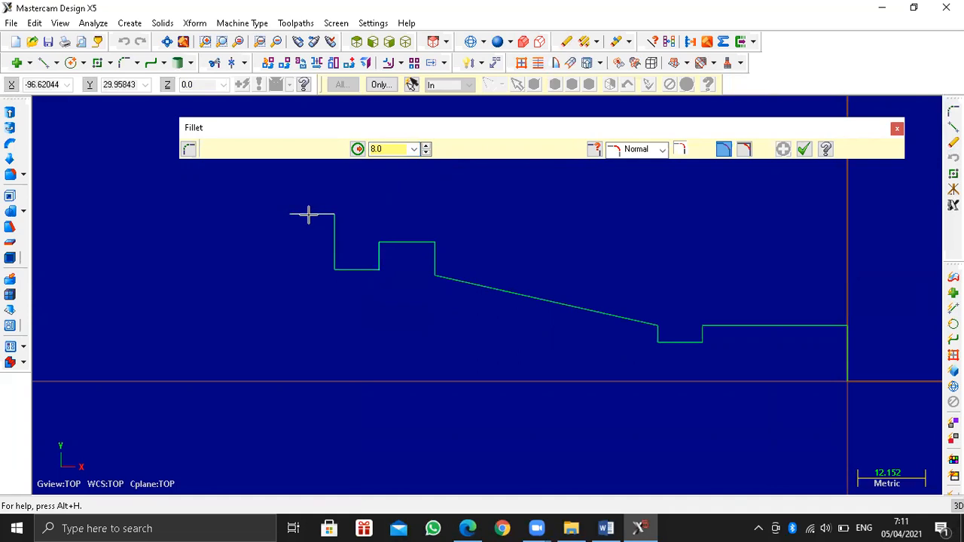
pyautogui.click(309, 216)
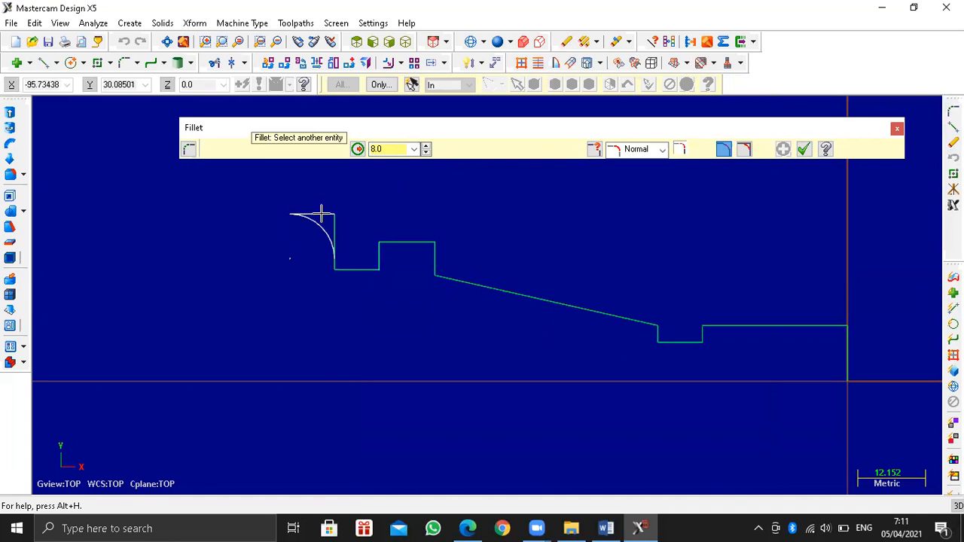
pyautogui.click(335, 225)
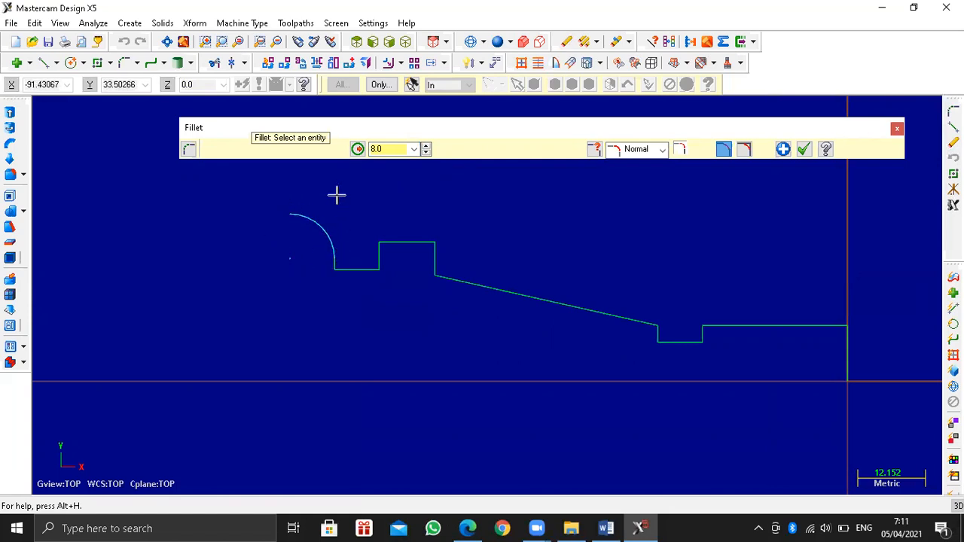
pyautogui.press('Escape')
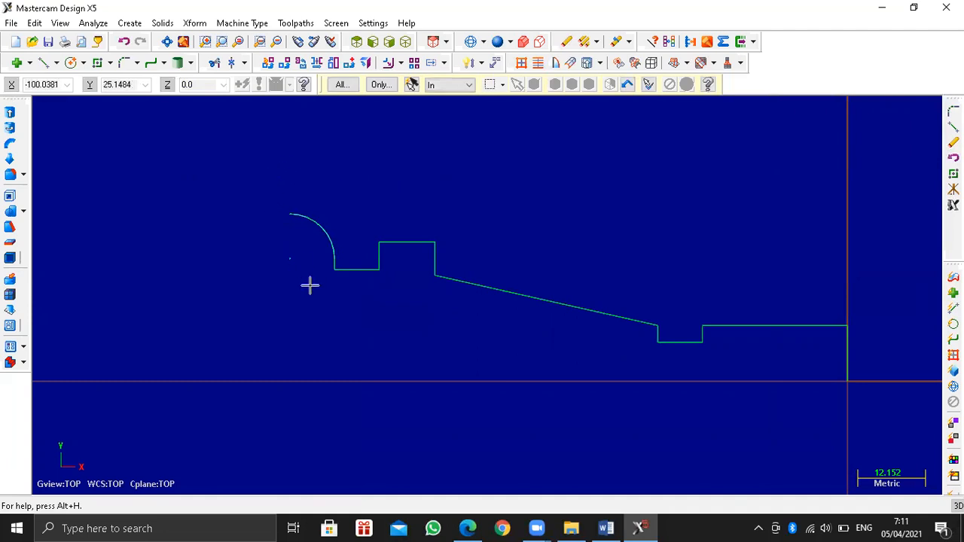
# Step: Check the PDF drawing's large-diameter end and draw a 30 mm horizontal line at 180° from the fillet arc's upper endpoint
pyautogui.click(468, 527)
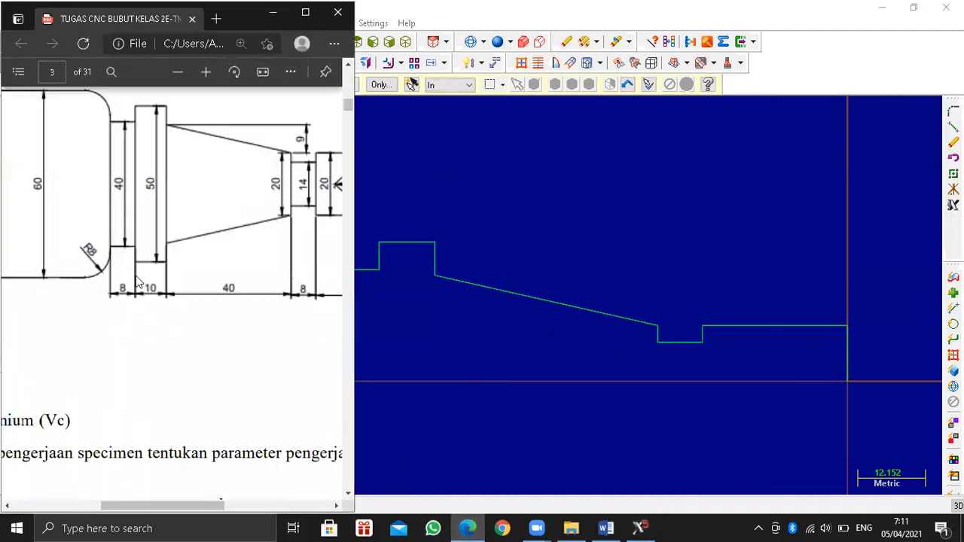
pyautogui.moveTo(162, 507); pyautogui.dragTo(117, 506)
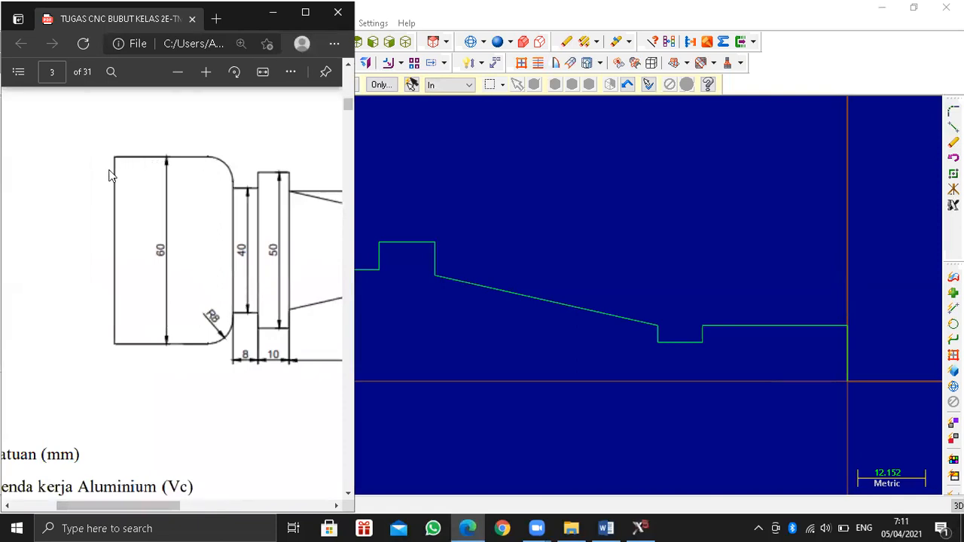
pyautogui.click(274, 21)
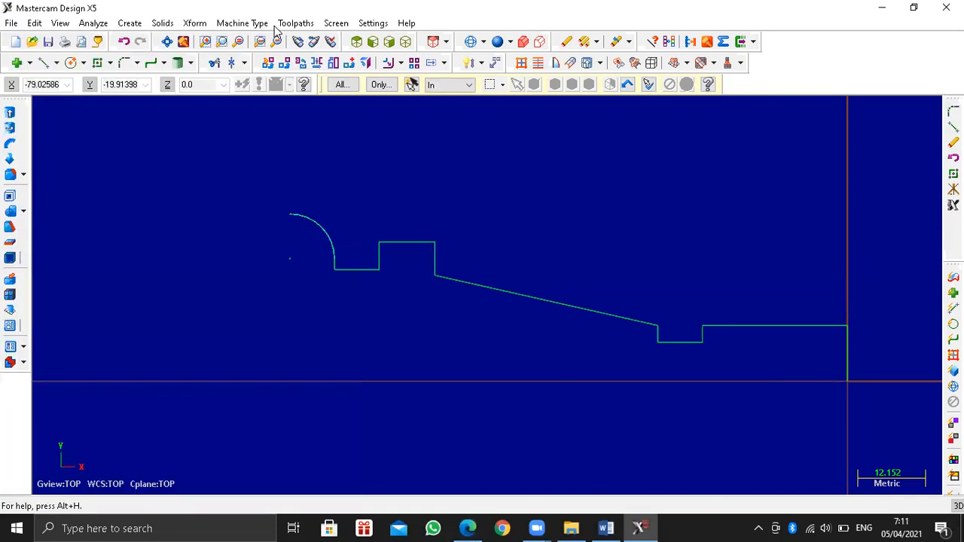
pyautogui.click(44, 62)
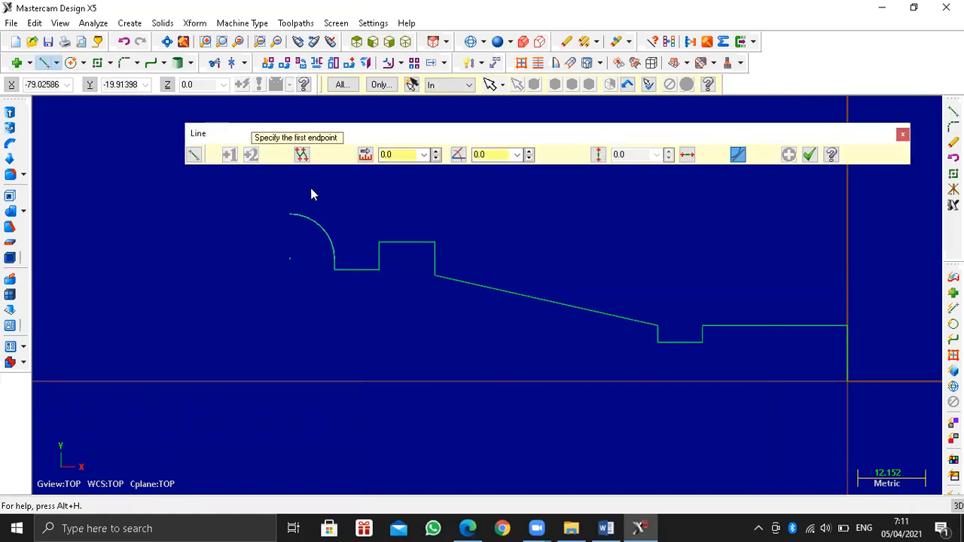
pyautogui.click(292, 215)
pyautogui.click(401, 155)
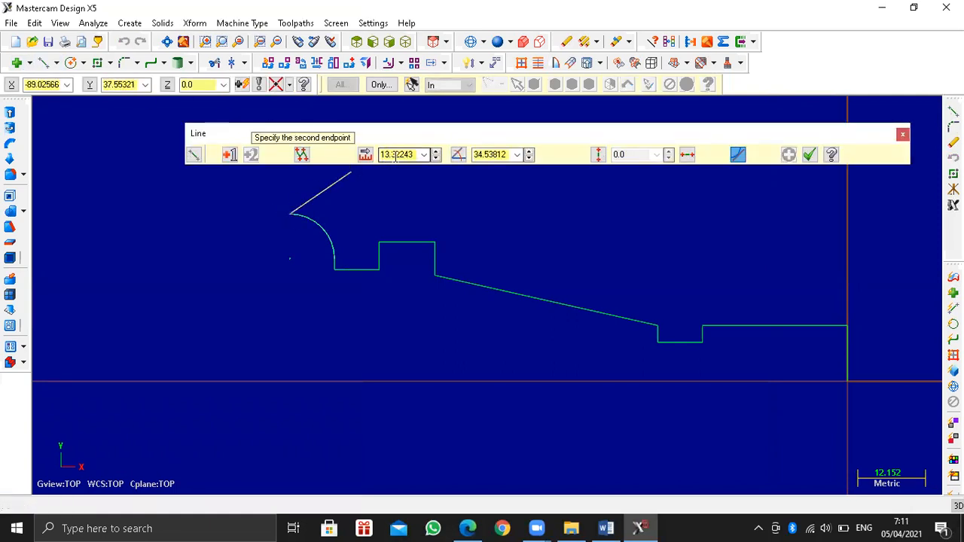
pyautogui.write('30')
pyautogui.click(476, 155)
pyautogui.write('180')
pyautogui.press('Return')
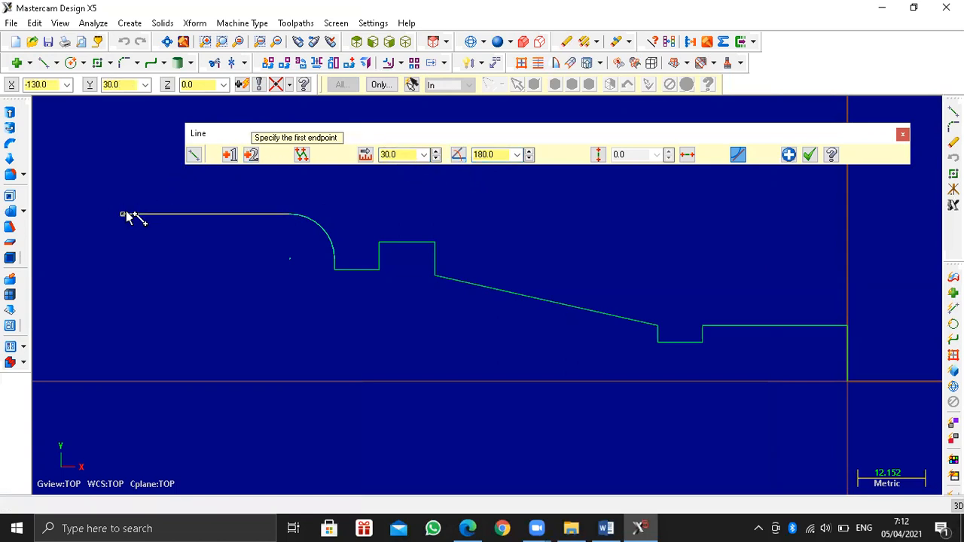
# Step: Check the largest diameter in the PDF and draw a 60 mm vertical line at 270° from the 30 mm line's left endpoint
pyautogui.click(122, 216)
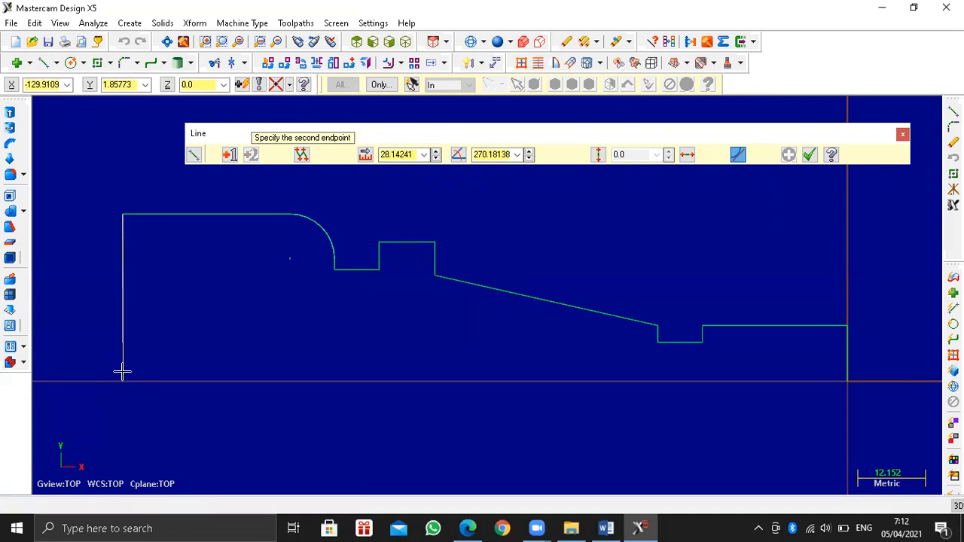
pyautogui.click(124, 263)
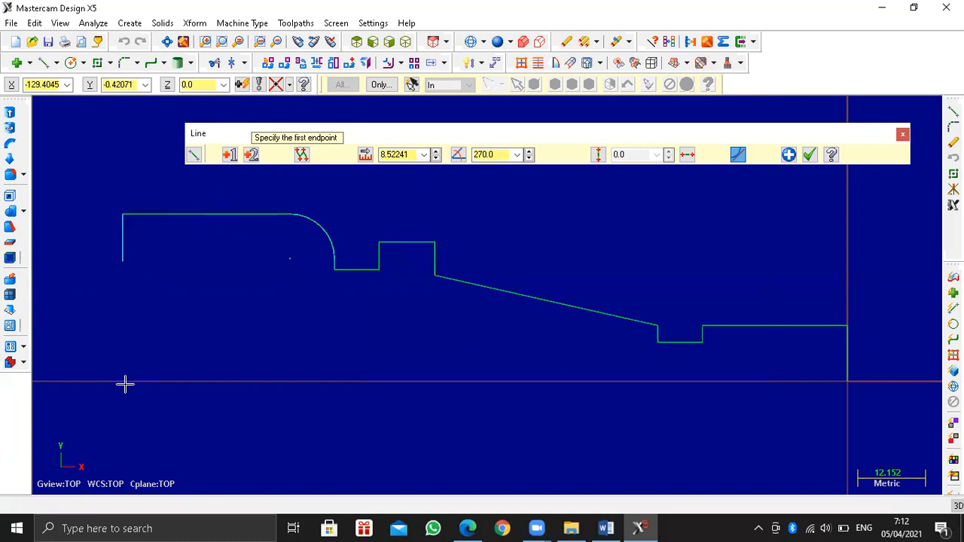
pyautogui.click(468, 528)
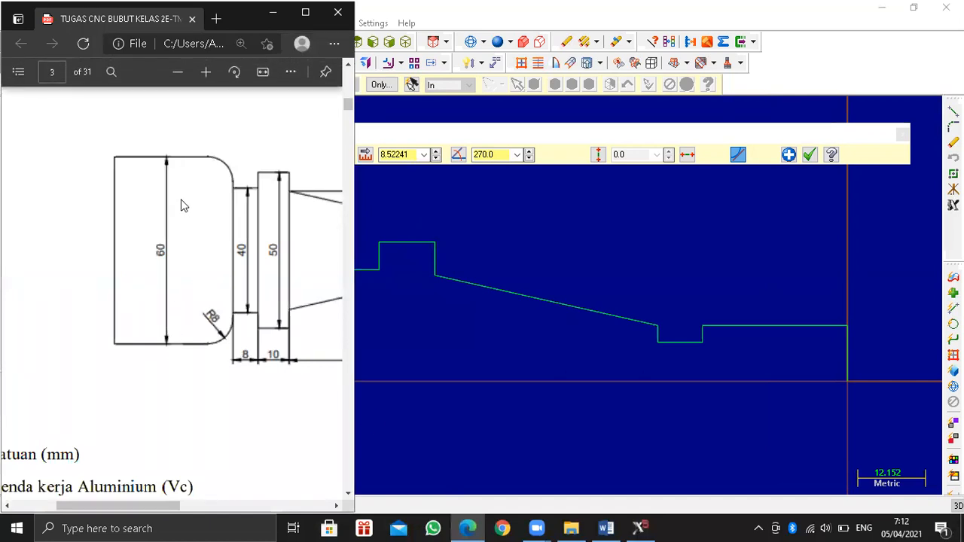
pyautogui.click(272, 13)
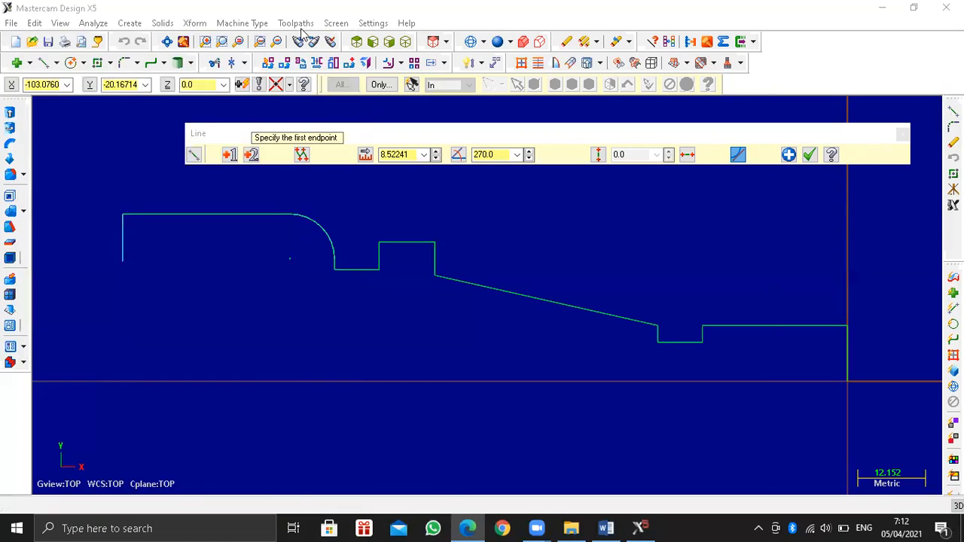
pyautogui.click(392, 153)
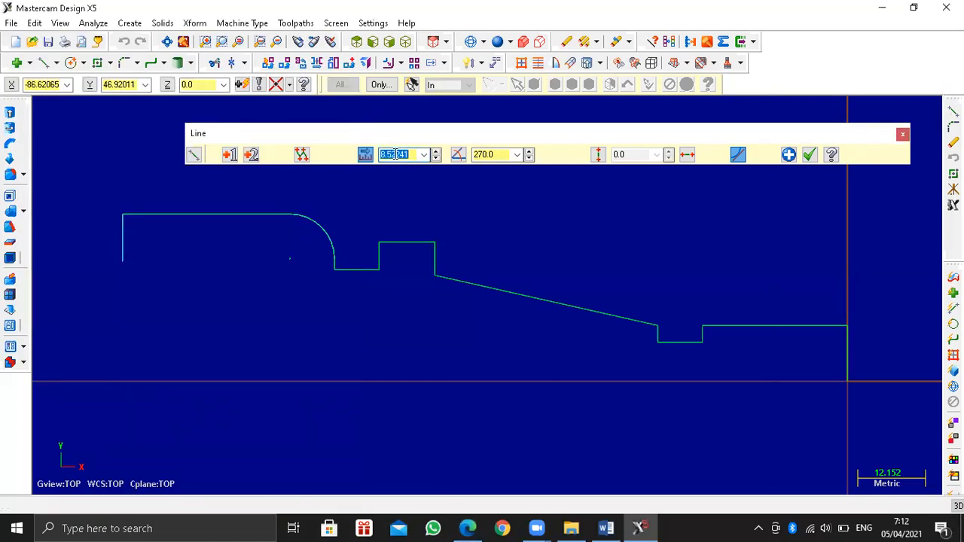
pyautogui.write('60.0')
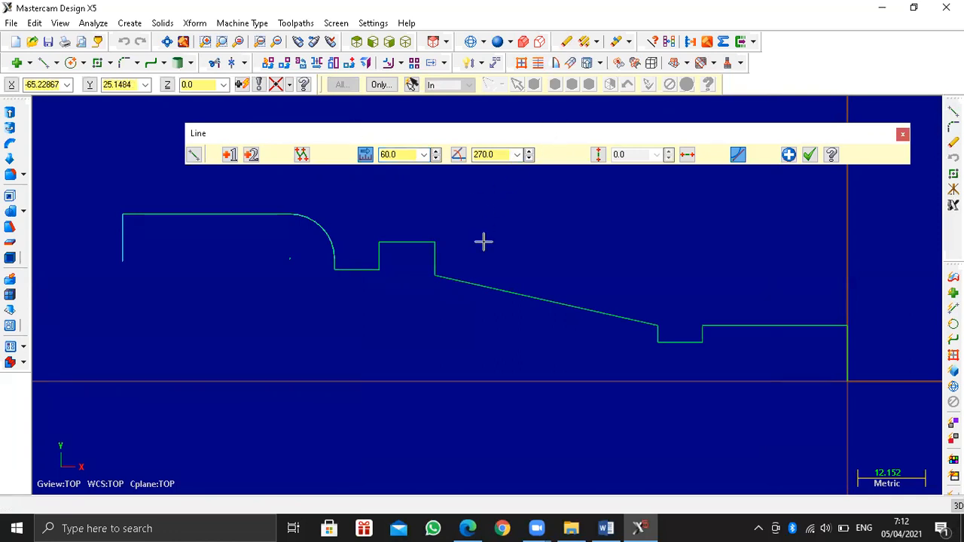
pyautogui.press('Return')
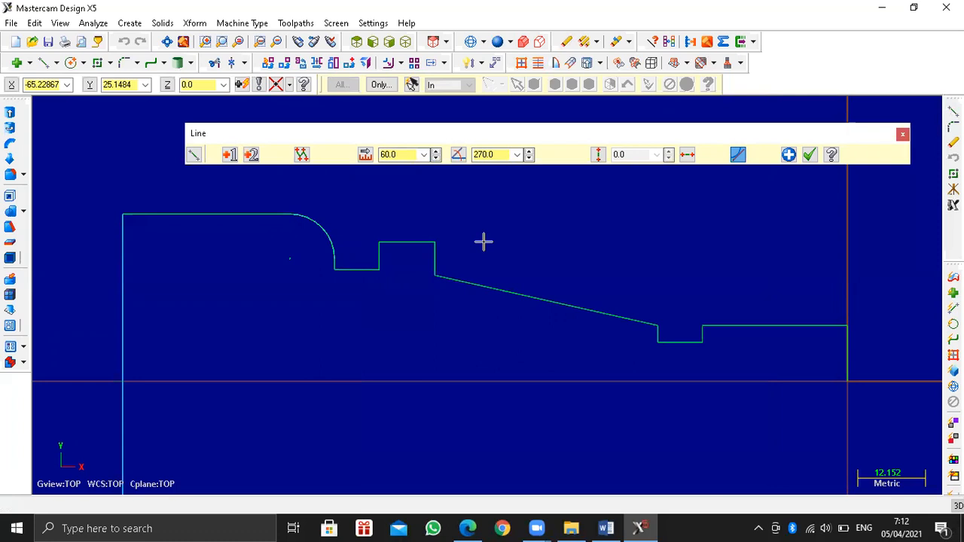
# Step: Set the left vertical line's length to 30 mm and finish the line
pyautogui.click(389, 153)
pyautogui.press('Return')
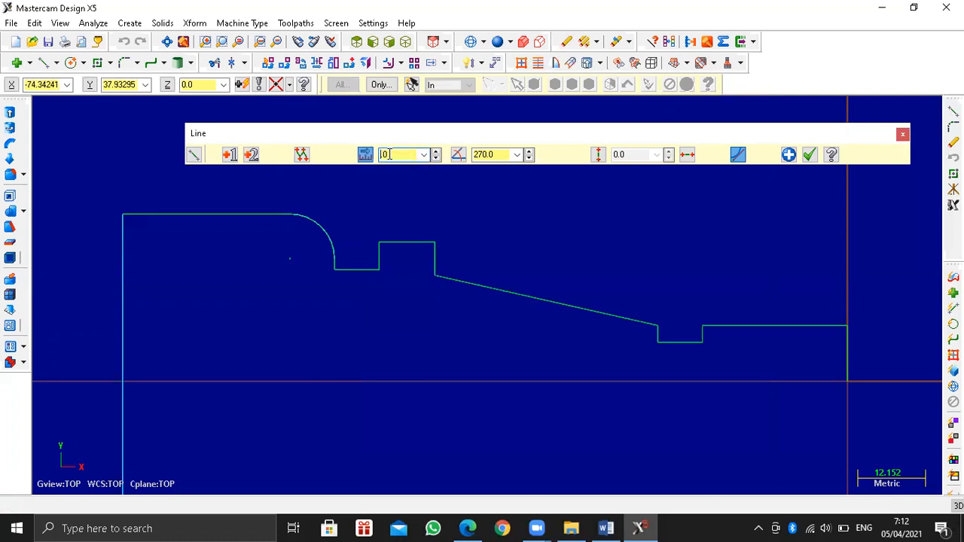
pyautogui.press('Return')
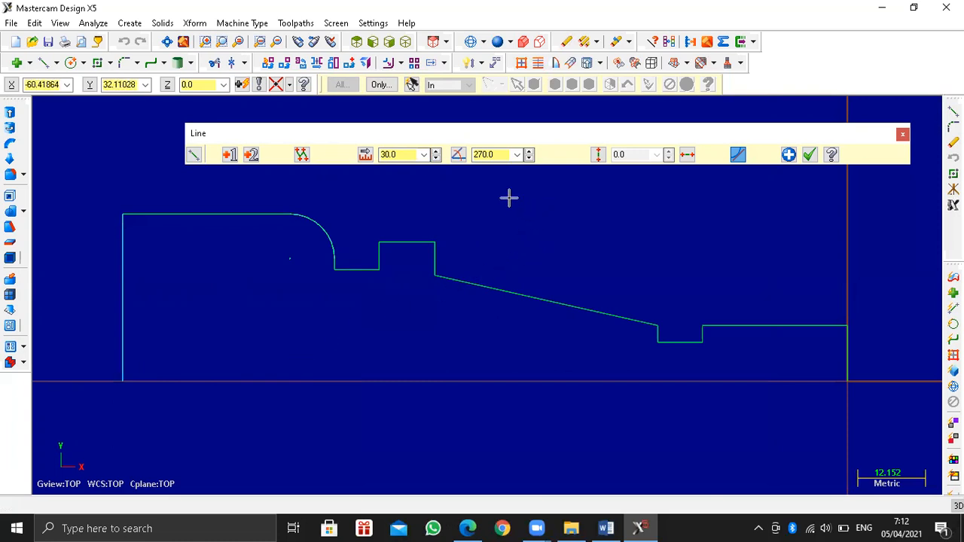
pyautogui.press('Escape')
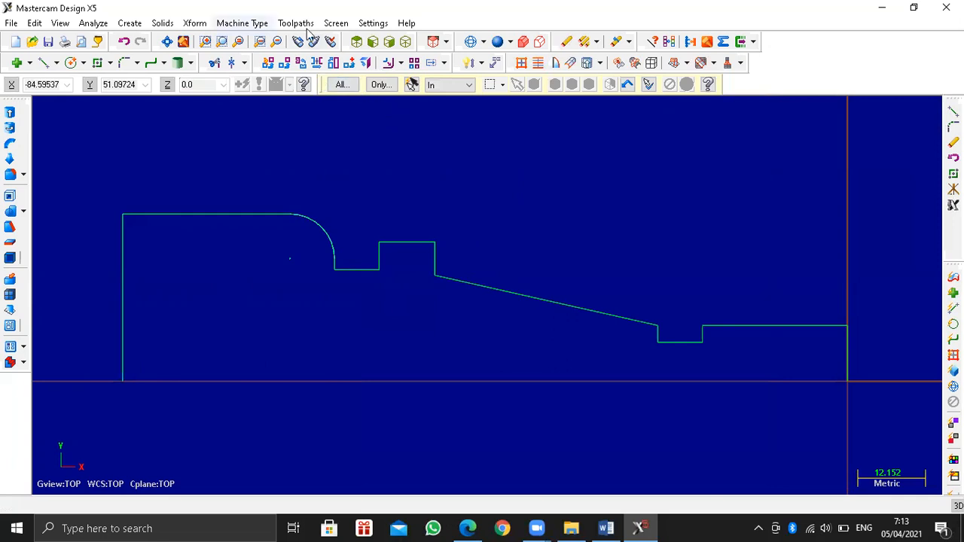
# Step: Set the machine type to the default lathe
pyautogui.click(242, 22)
pyautogui.moveTo(60, 22)
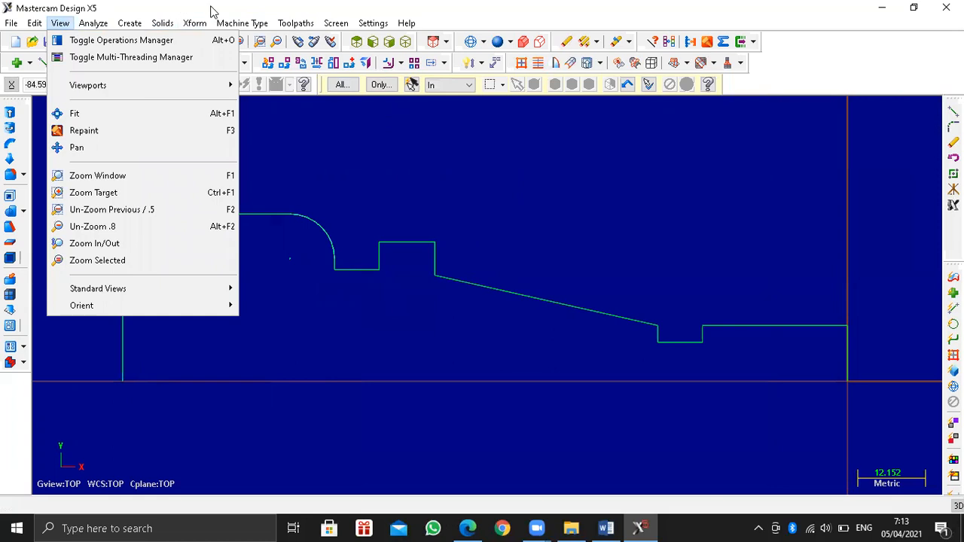
pyautogui.moveTo(212, 12)
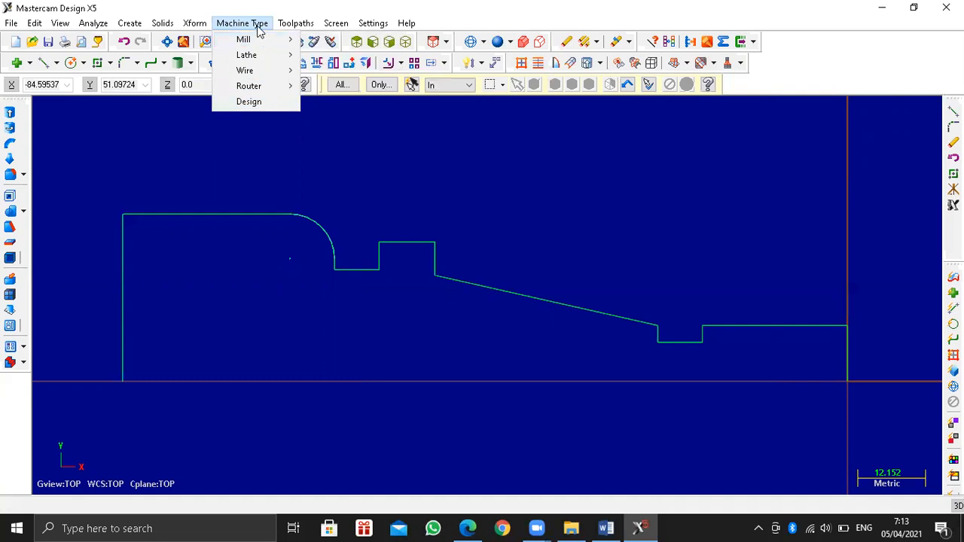
pyautogui.moveTo(265, 57)
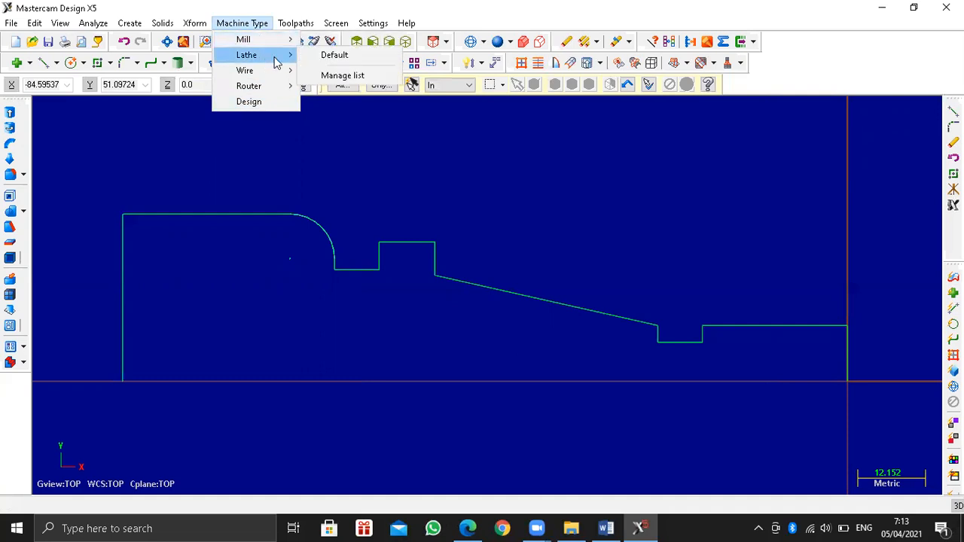
pyautogui.click(320, 58)
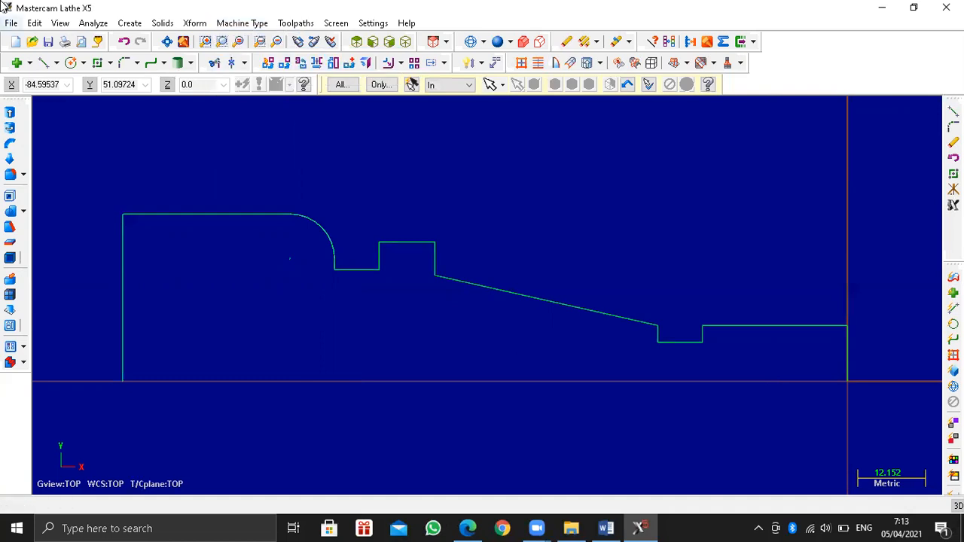
# Step: Show the Operations Manager beside the part profile
pyautogui.click(64, 25)
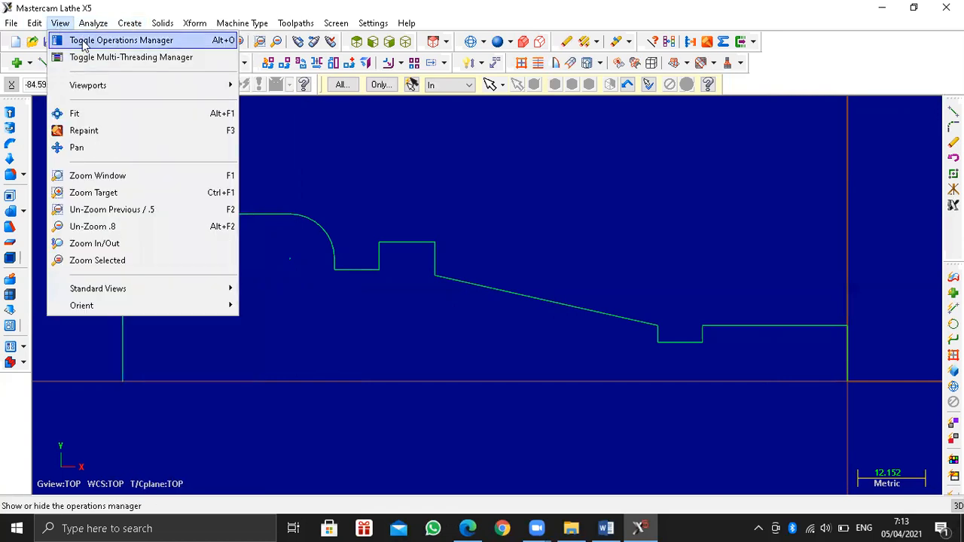
pyautogui.click(160, 45)
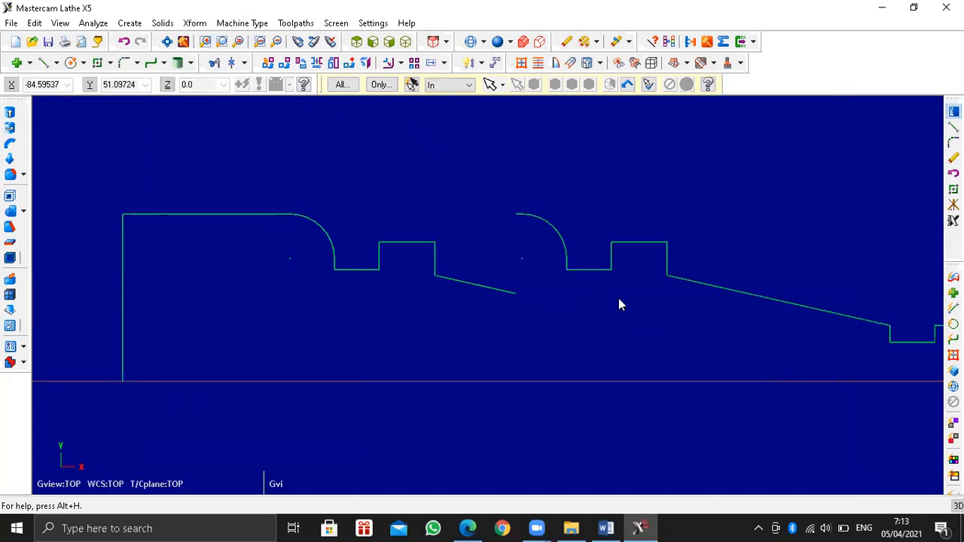
pyautogui.scroll(-4, 630, 278)
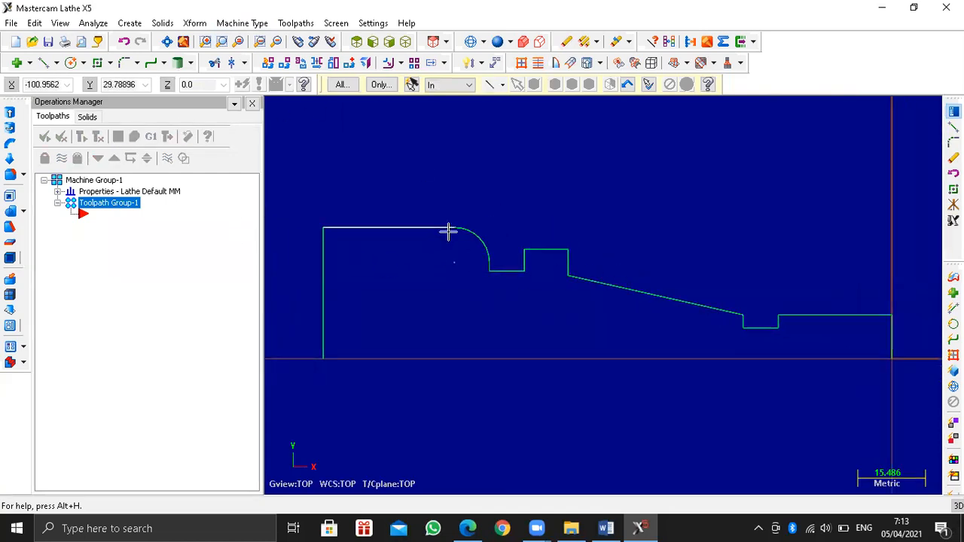
# Step: Define the left-spindle stock as a cylinder with 60 mm OD and 130 mm length, and check its boundary around the profile
pyautogui.click(57, 191)
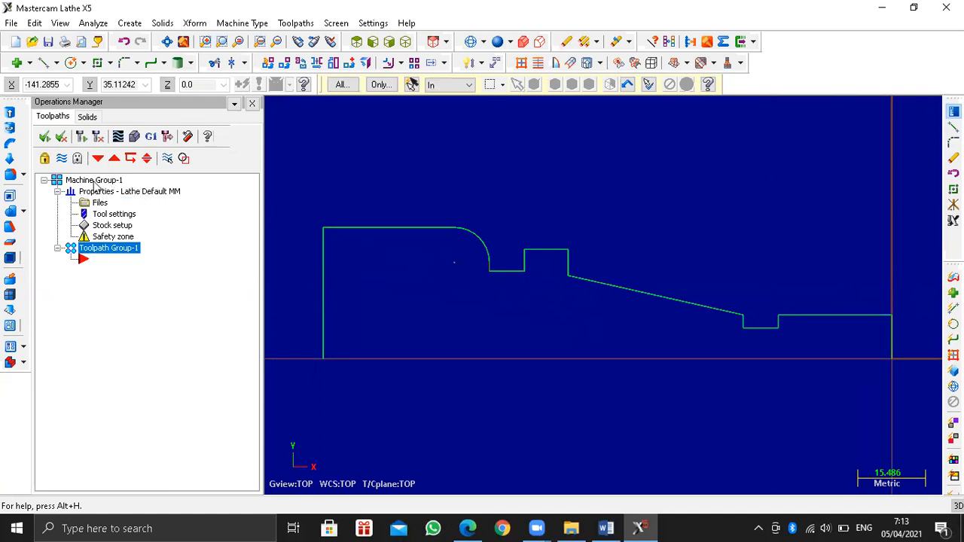
pyautogui.doubleClick(112, 226)
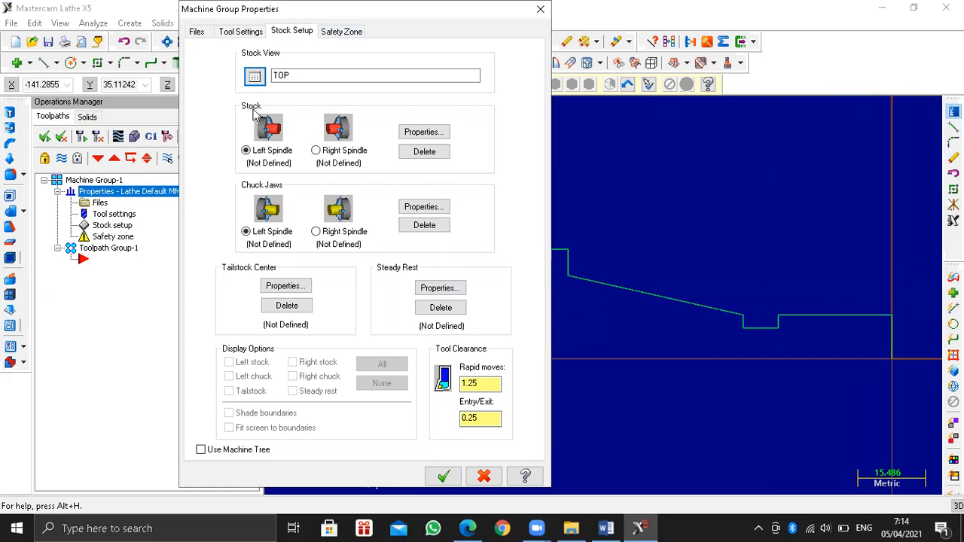
pyautogui.click(411, 134)
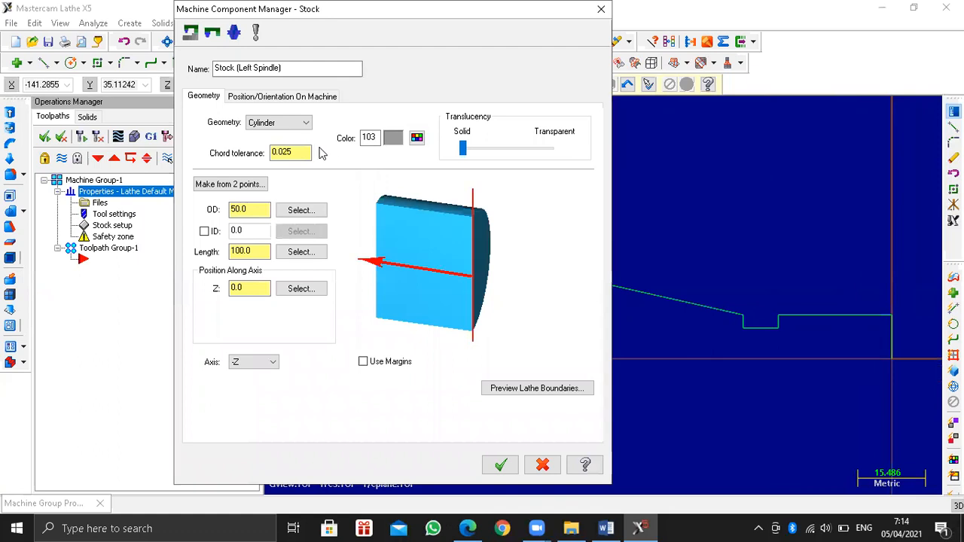
pyautogui.doubleClick(258, 209)
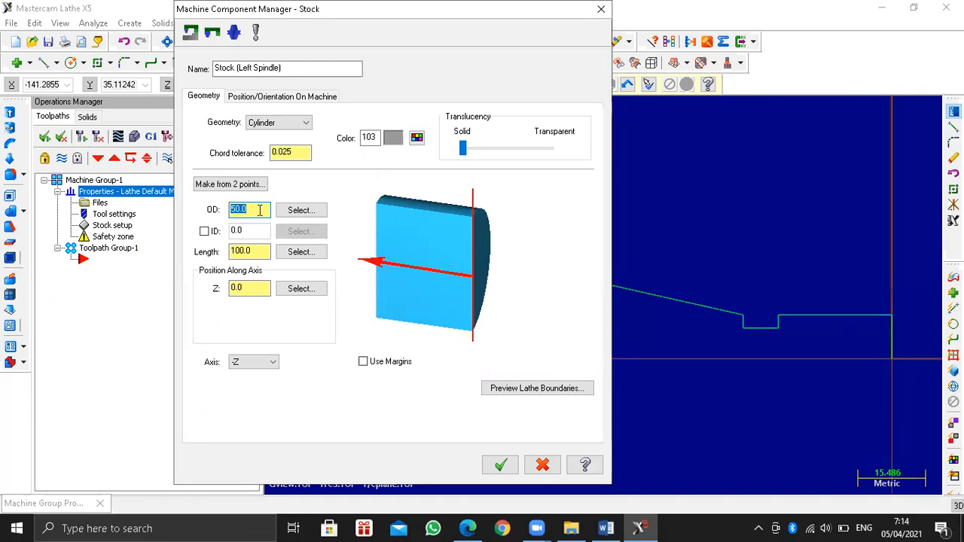
pyautogui.write('60')
pyautogui.click(260, 253)
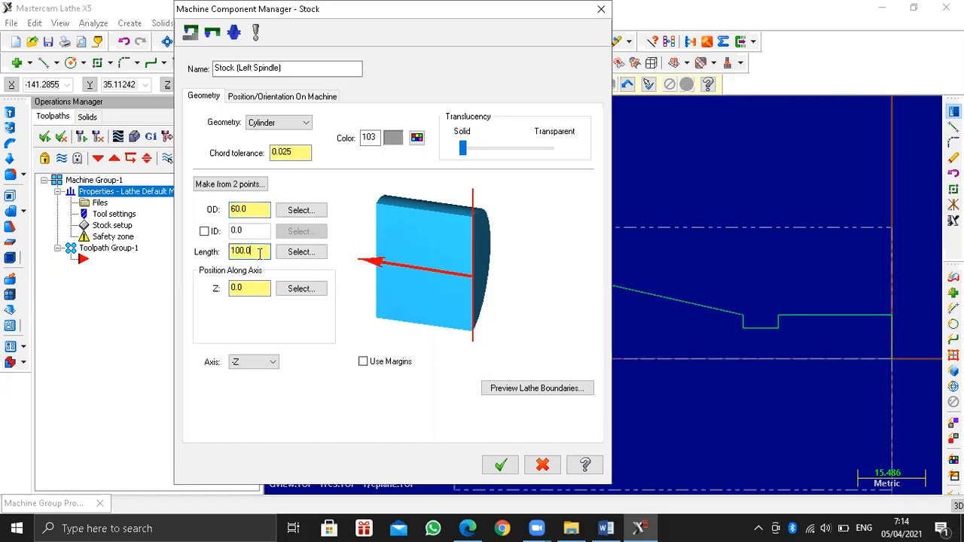
pyautogui.moveTo(259, 253); pyautogui.dragTo(219, 257)
pyautogui.write('130')
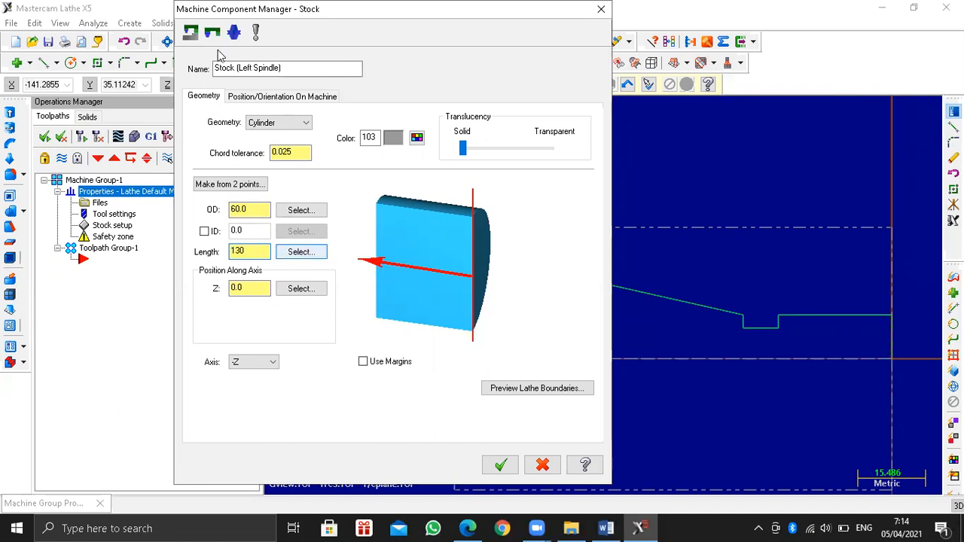
pyautogui.click(501, 466)
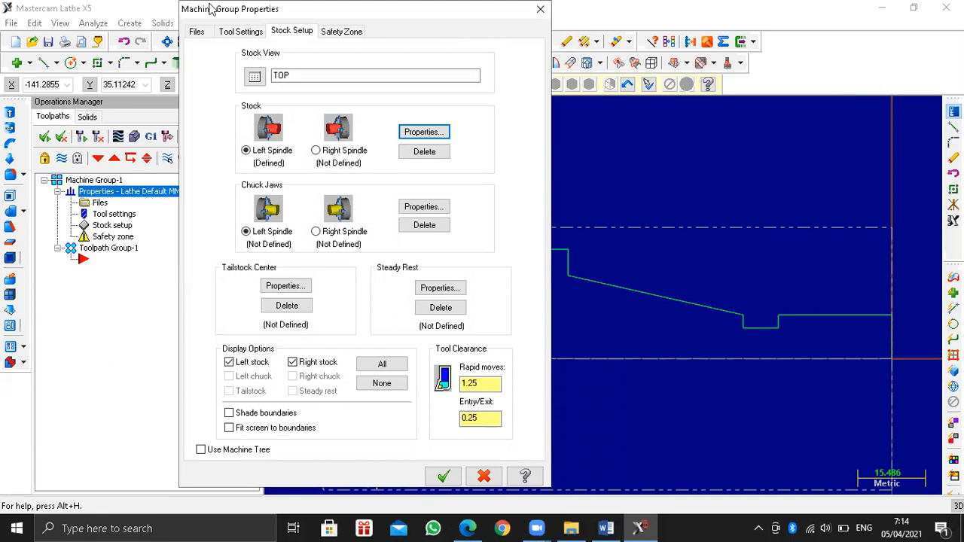
pyautogui.moveTo(211, 9); pyautogui.dragTo(53, 13)
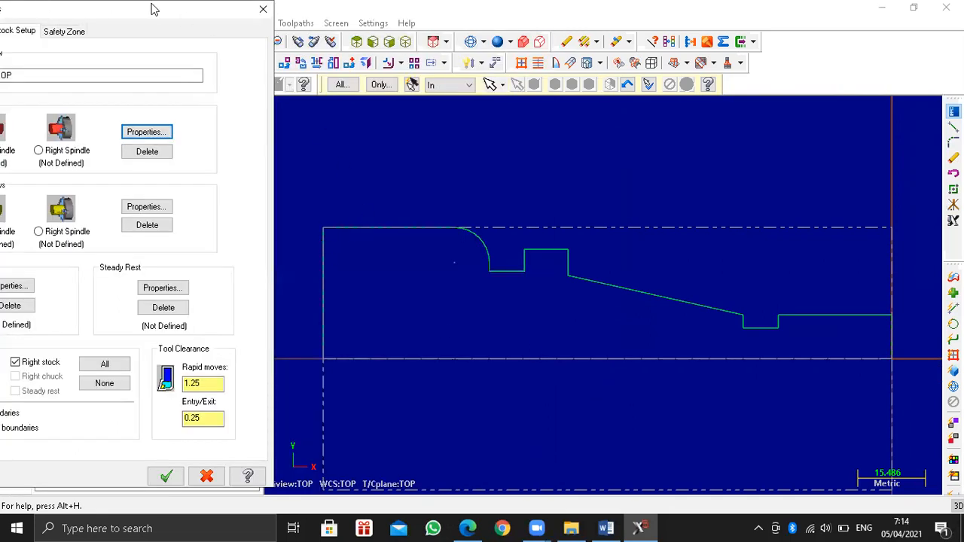
pyautogui.moveTo(152, 5); pyautogui.dragTo(393, 8)
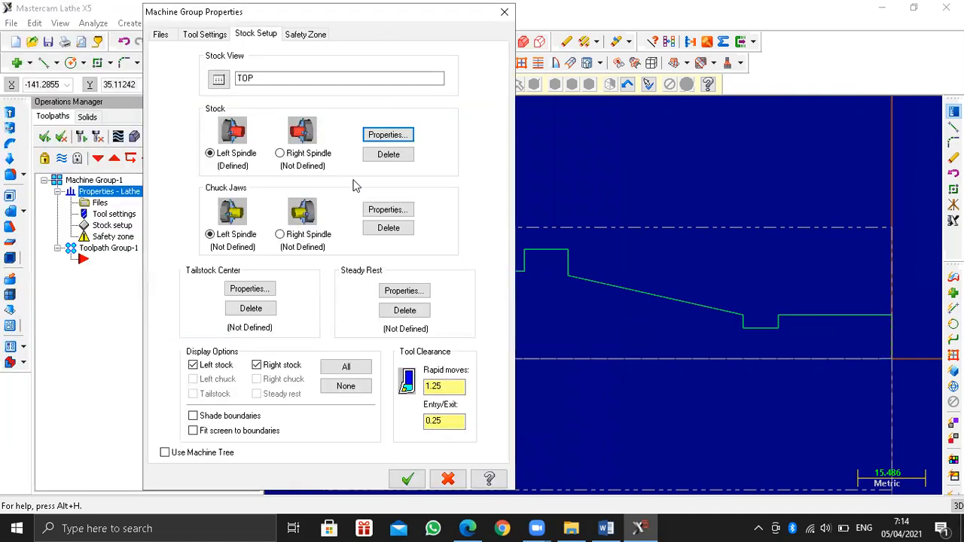
# Step: Define the left-spindle chuck jaws with the OD #1 clamping method and take their position from the stock
pyautogui.click(397, 214)
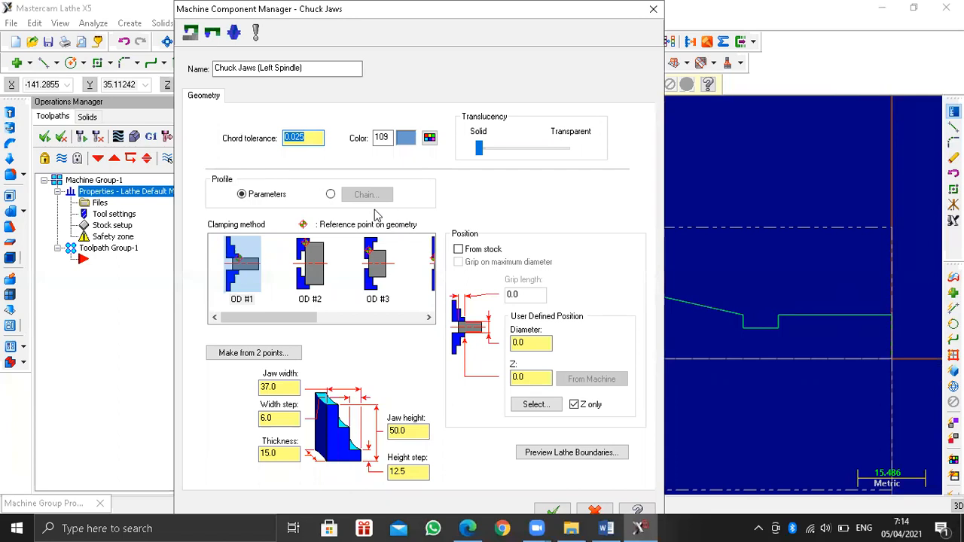
pyautogui.click(242, 276)
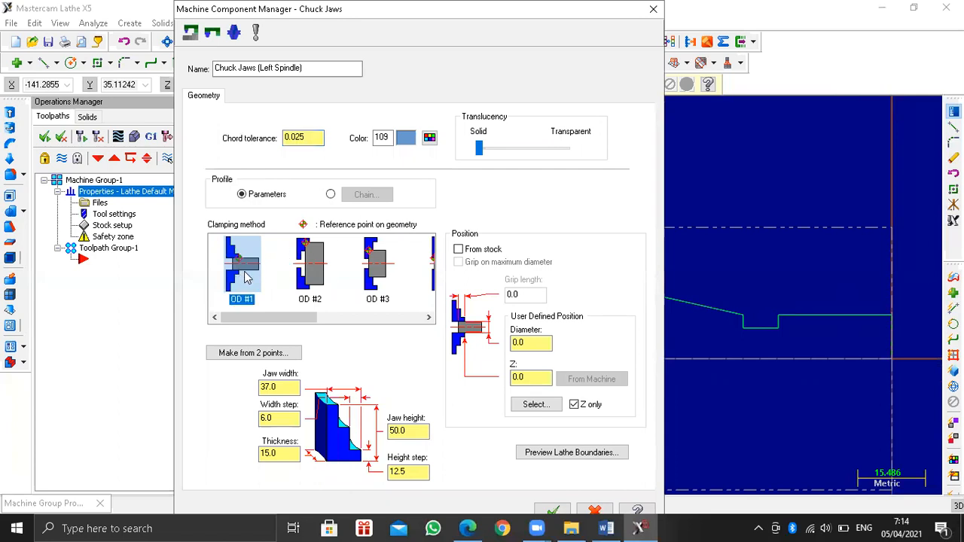
pyautogui.click(459, 250)
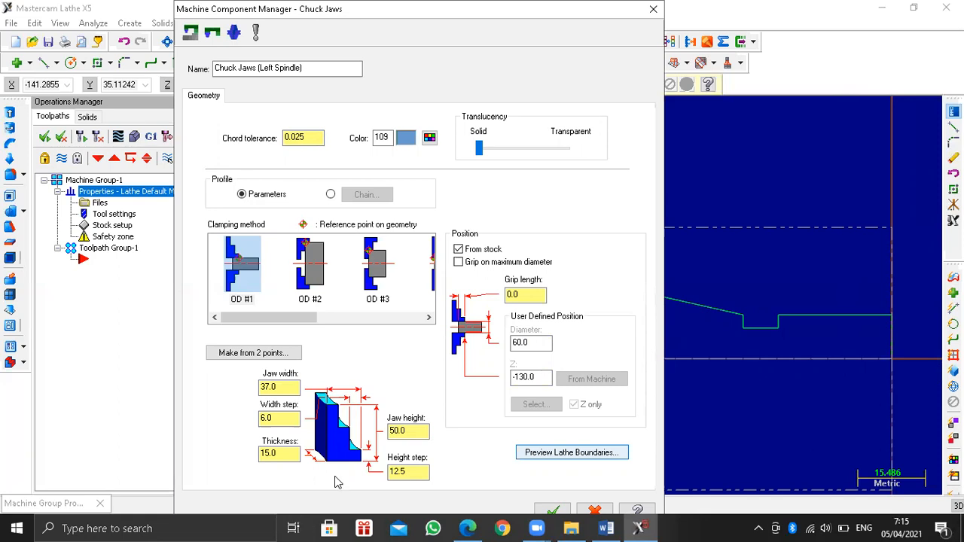
pyautogui.click(397, 431)
pyautogui.moveTo(567, 518)
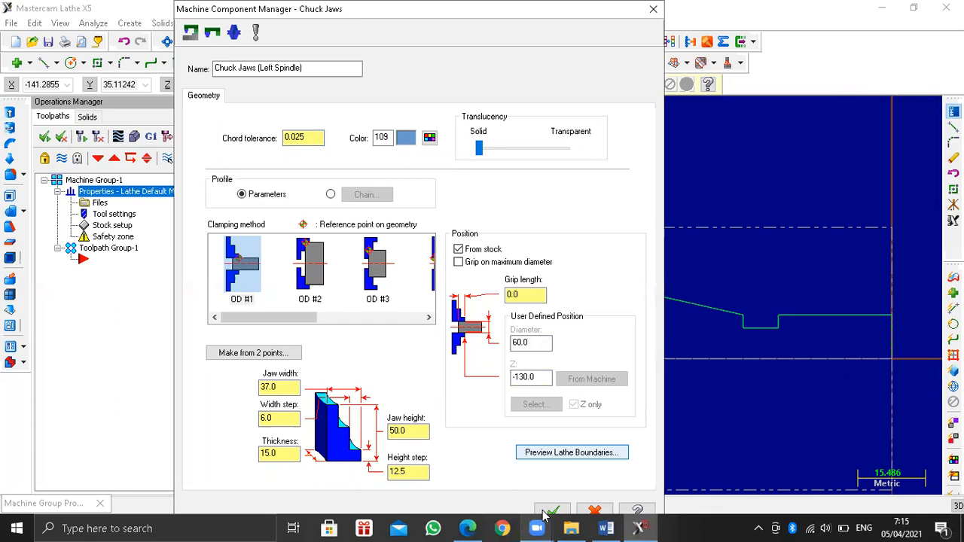
pyautogui.click(552, 511)
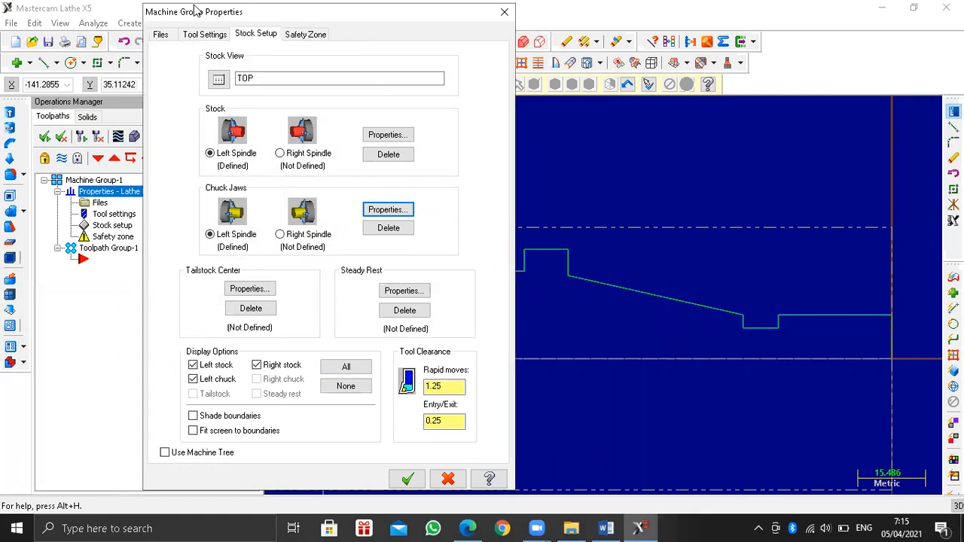
# Step: Apply the stock setup and check the chuck jaw boundaries against the stock and part profile
pyautogui.moveTo(197, 11); pyautogui.dragTo(3, 7)
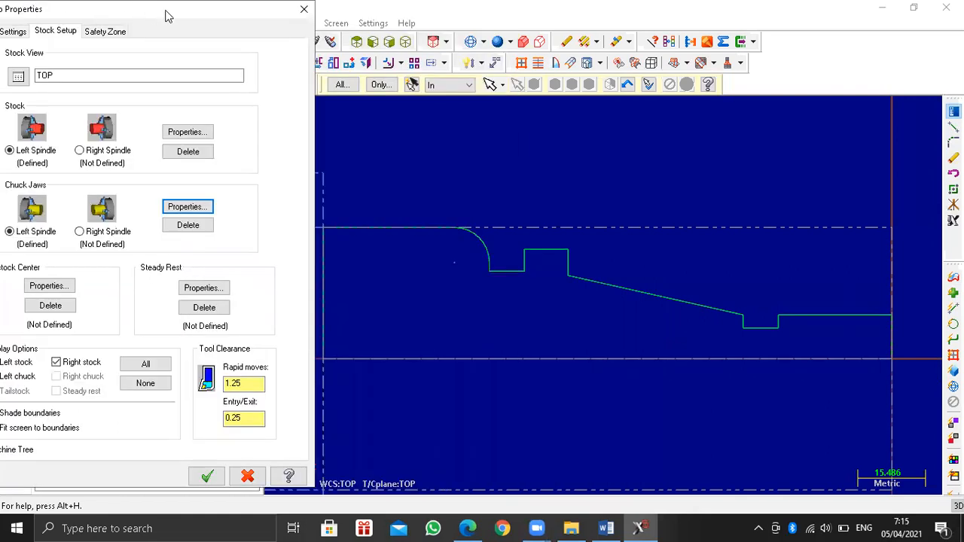
pyautogui.moveTo(167, 15); pyautogui.dragTo(764, 66)
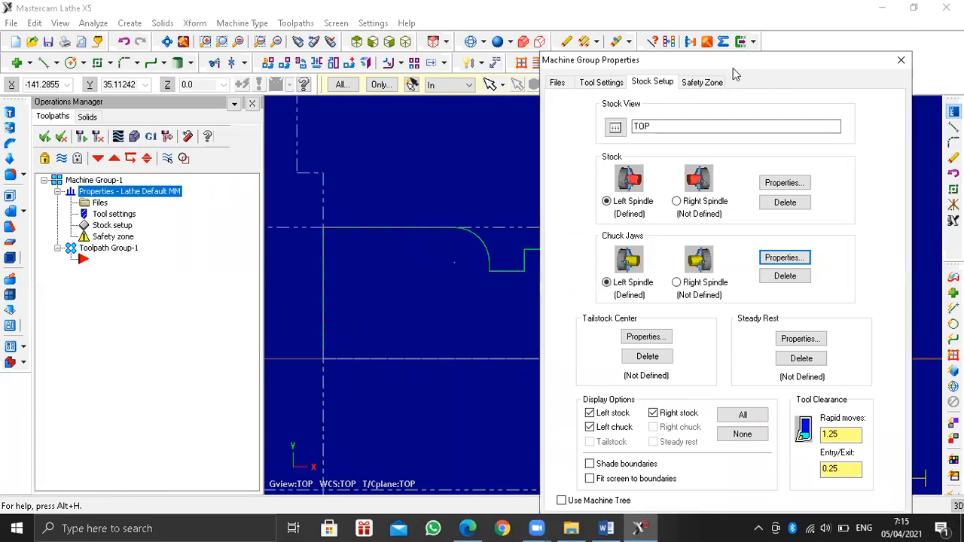
pyautogui.moveTo(735, 74); pyautogui.dragTo(296, 27)
pyautogui.click(363, 479)
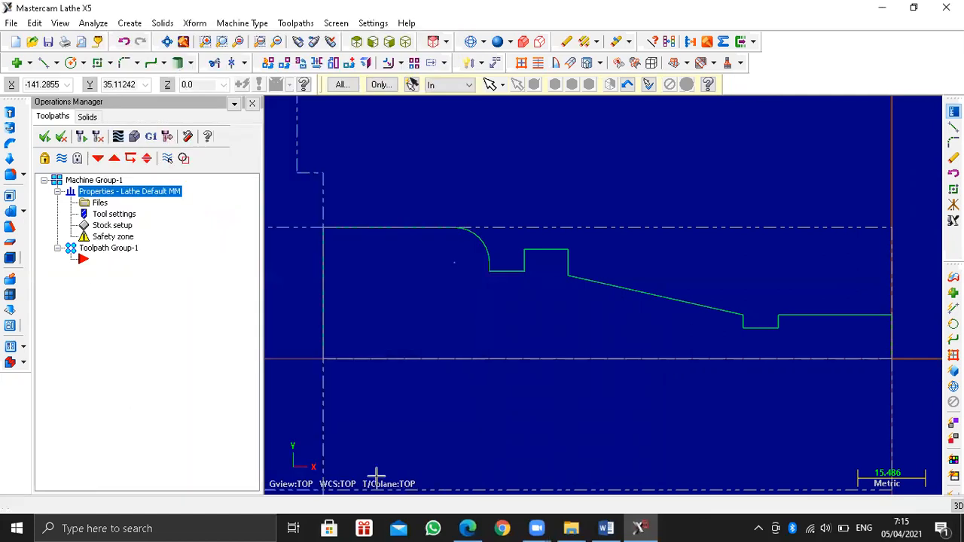
pyautogui.scroll(-4, 413, 306)
pyautogui.scroll(2, 359, 316)
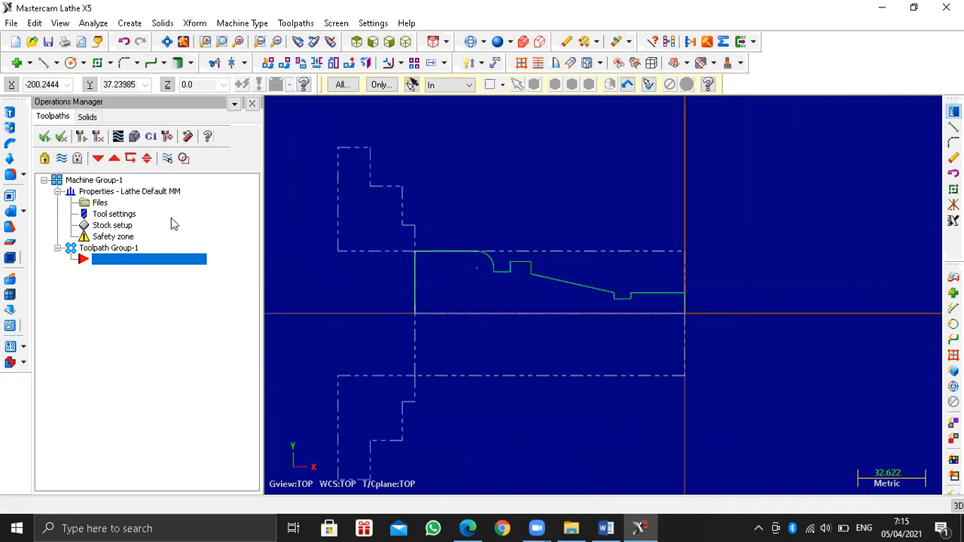
# Step: Position the left-spindle chuck jaws from the stock with a grip length of 15 mm and apply the stock setup
pyautogui.click(118, 225)
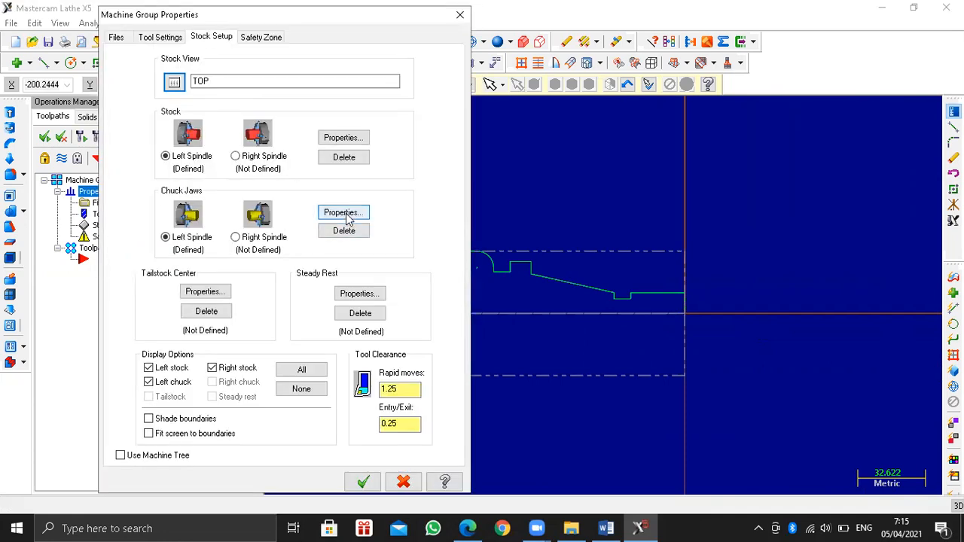
pyautogui.click(346, 214)
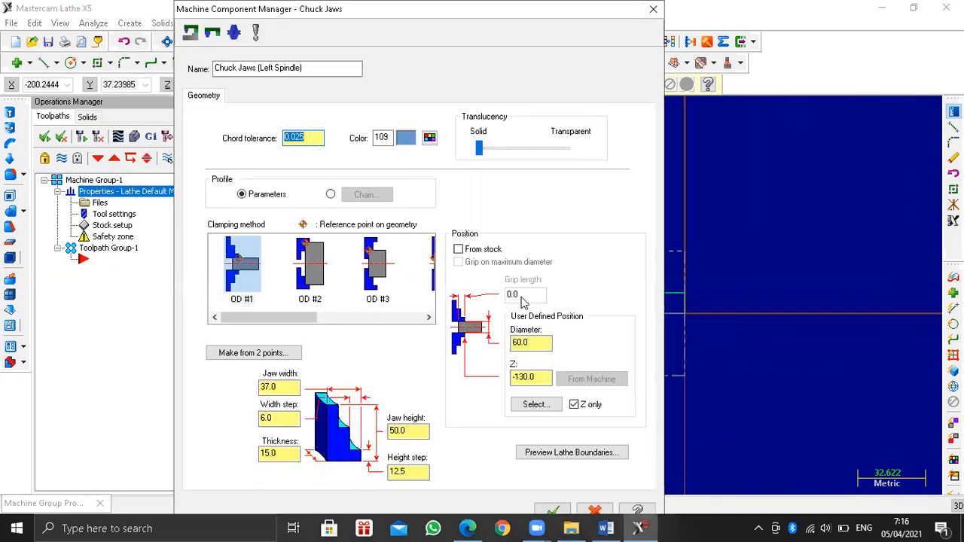
pyautogui.click(458, 249)
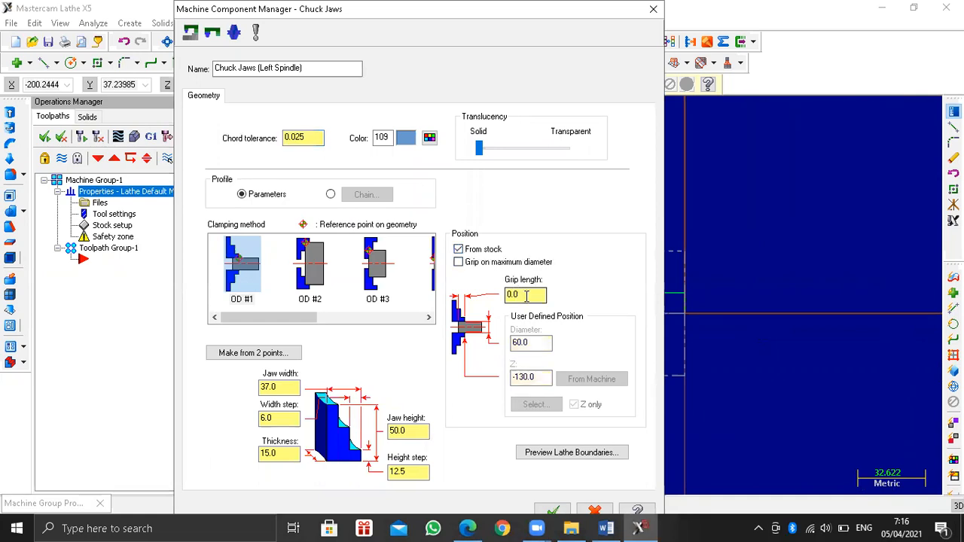
pyautogui.doubleClick(527, 297)
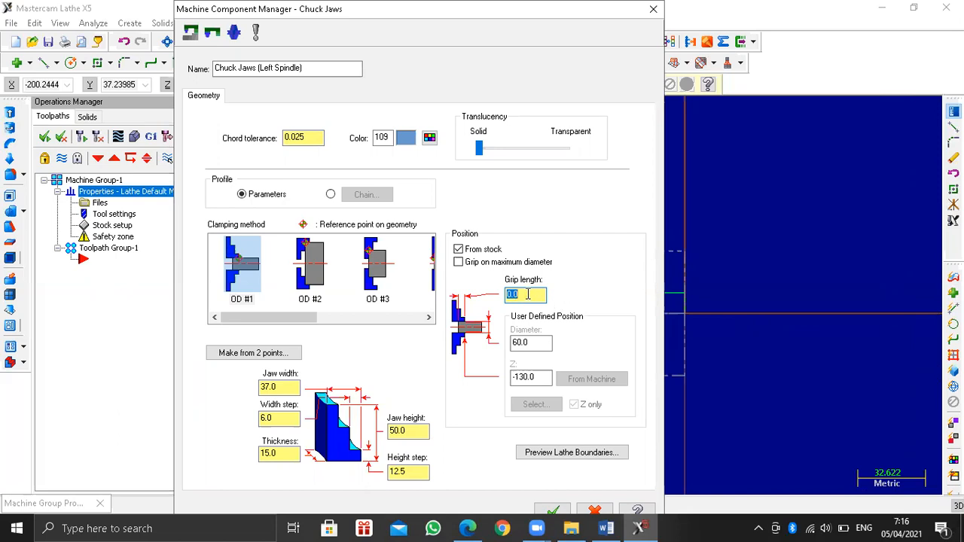
pyautogui.write('15')
pyautogui.click(552, 511)
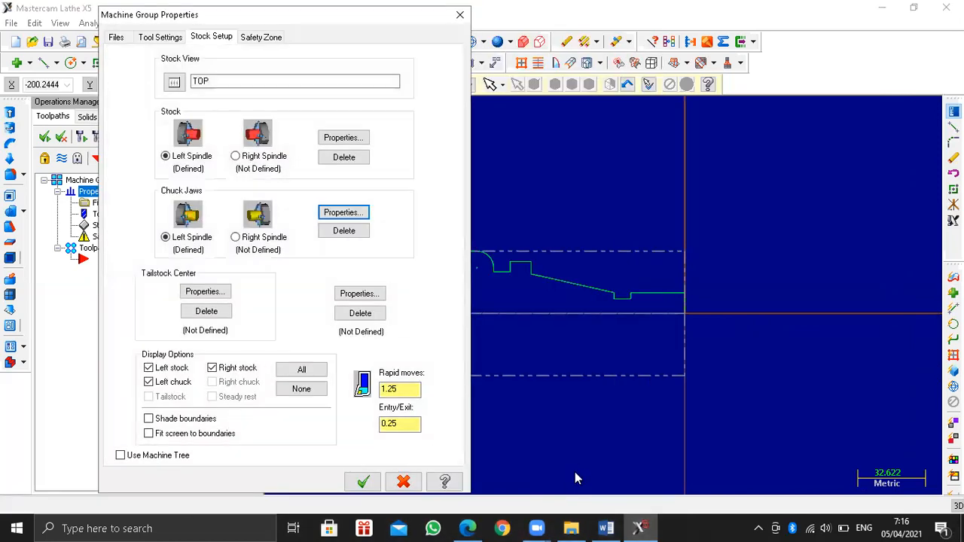
pyautogui.click(363, 481)
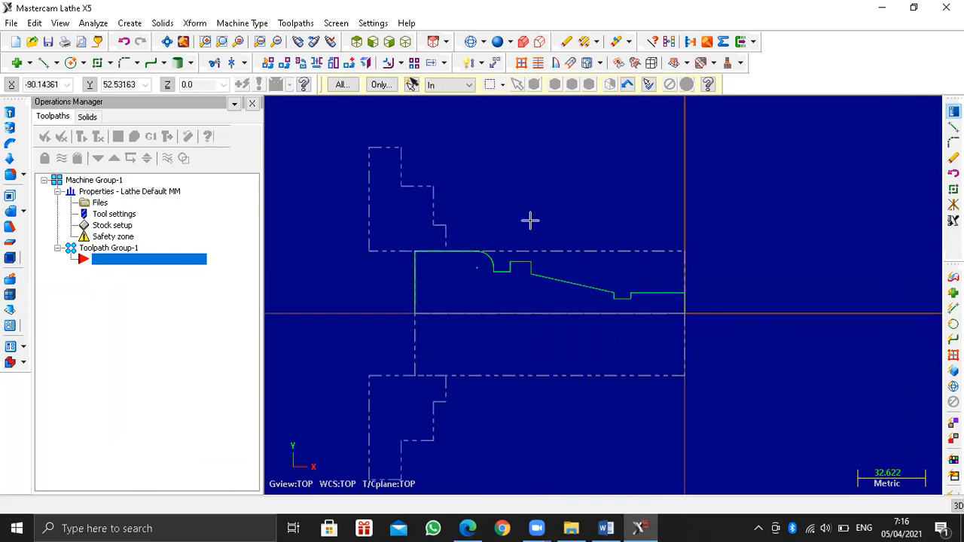
# Step: Start a Face toolpath in the lathe machine group
pyautogui.click(294, 24)
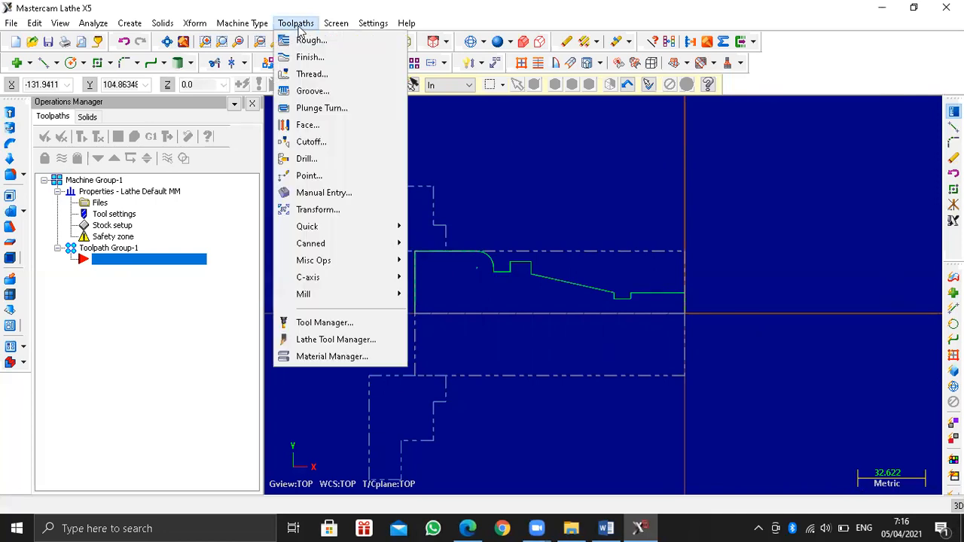
pyautogui.click(326, 124)
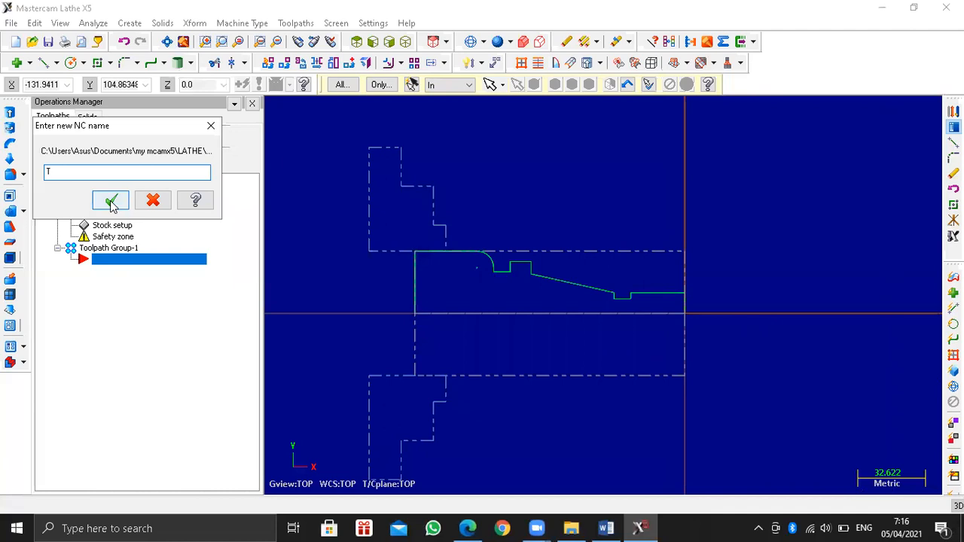
# Step: Confirm T as the NC name and set the facing feed rate to 120 mm/min and spindle speed to 650 RPM
pyautogui.click(111, 200)
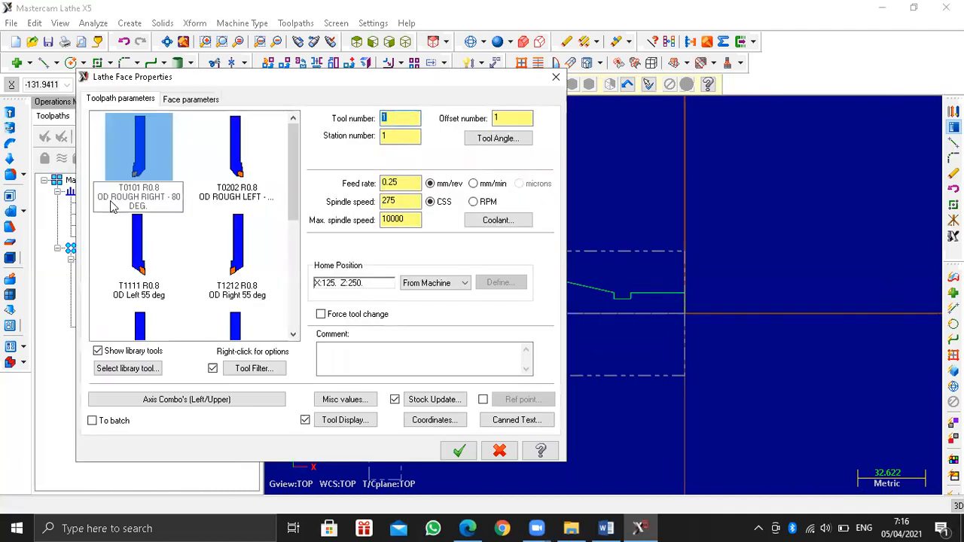
pyautogui.moveTo(112, 207)
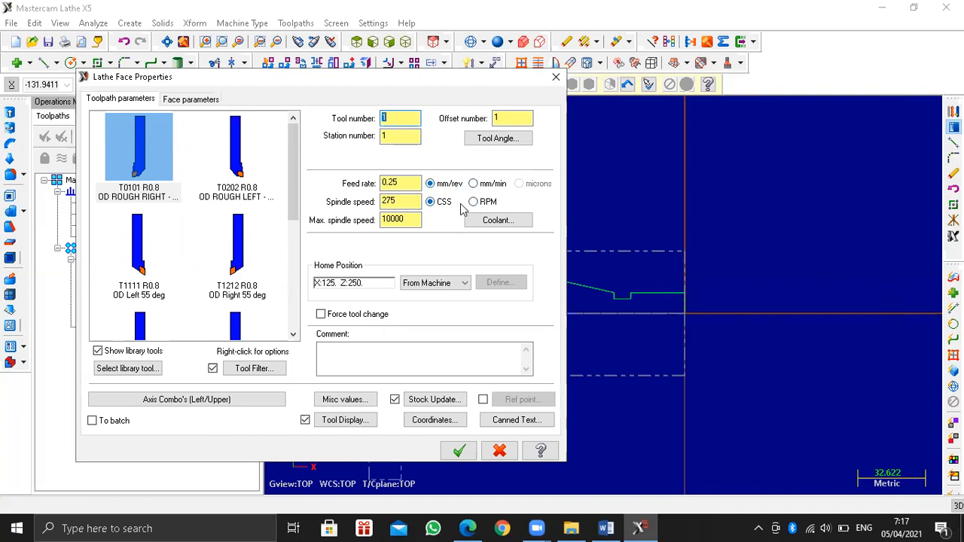
pyautogui.click(473, 184)
pyautogui.doubleClick(408, 183)
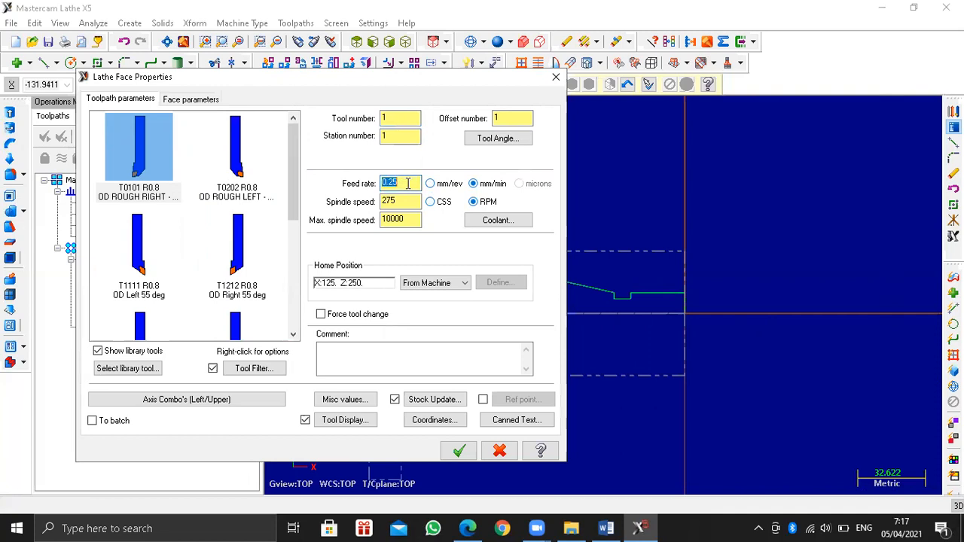
pyautogui.write('120')
pyautogui.doubleClick(410, 201)
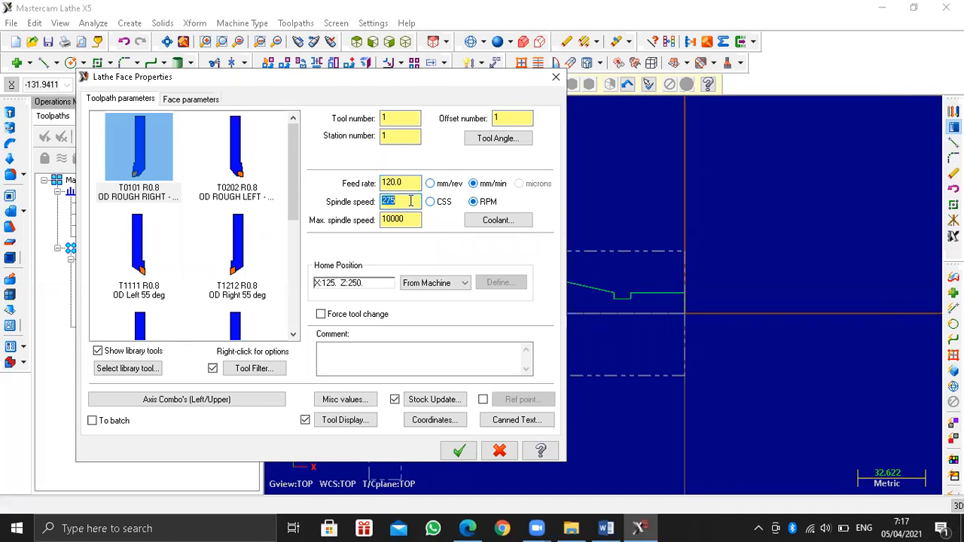
pyautogui.write('650')
pyautogui.click(391, 219)
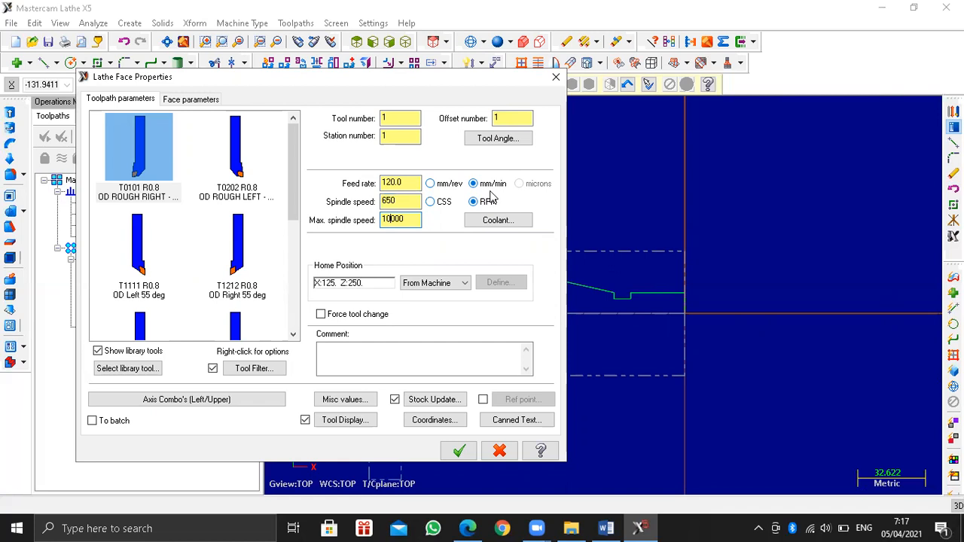
# Step: Review the face parameters and generate the facing toolpath with the T0101 OD rough right tool
pyautogui.click(191, 100)
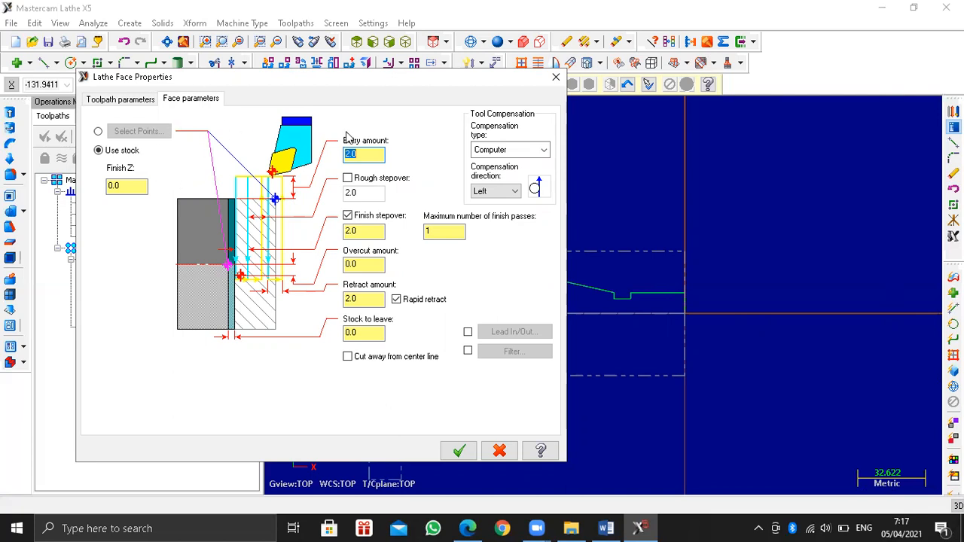
pyautogui.click(372, 153)
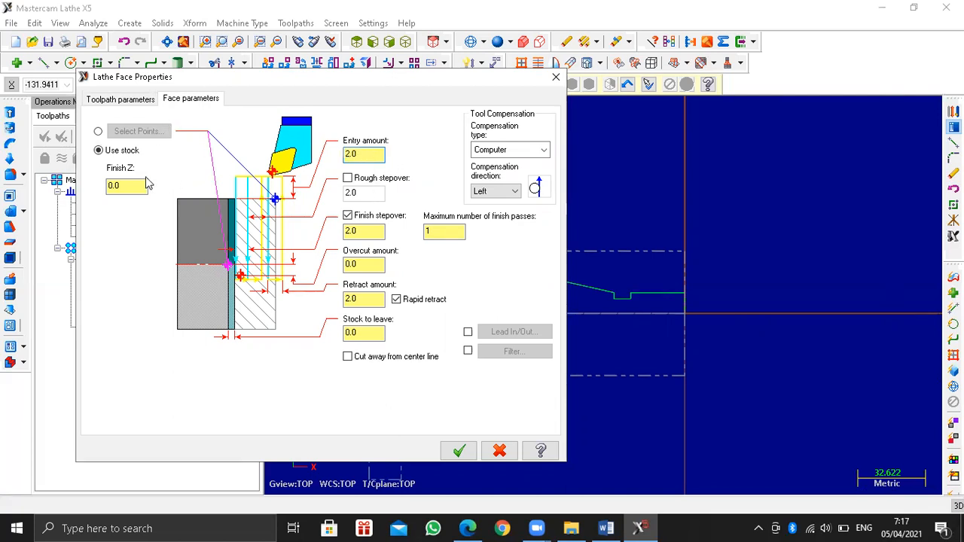
pyautogui.click(113, 100)
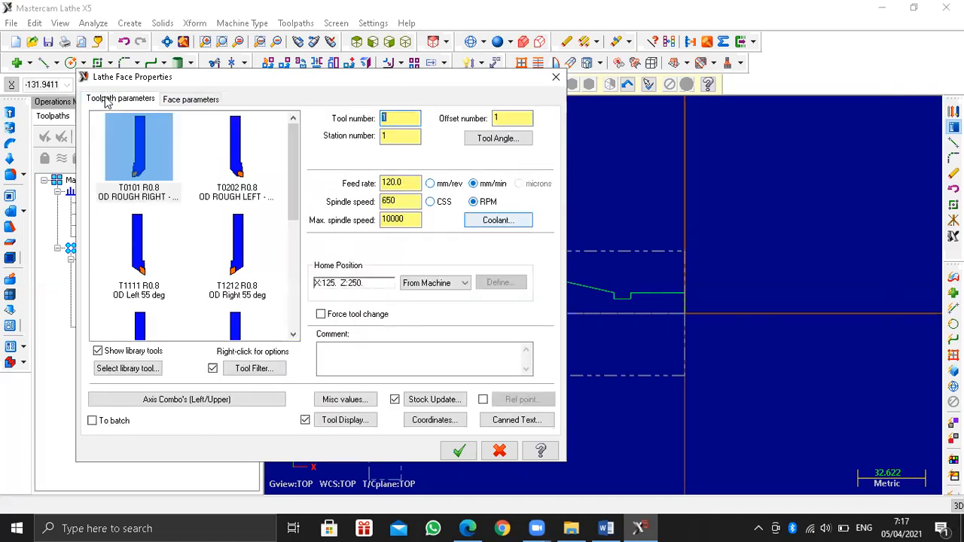
pyautogui.click(461, 452)
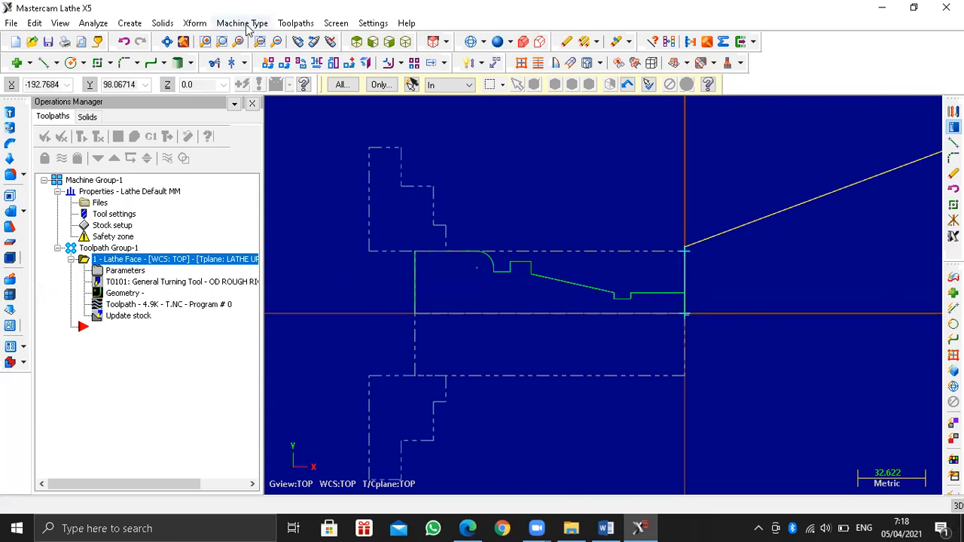
# Step: Start a lathe Rough toolpath and partially chain the profile from the front face line to the rounded corner arc
pyautogui.click(291, 24)
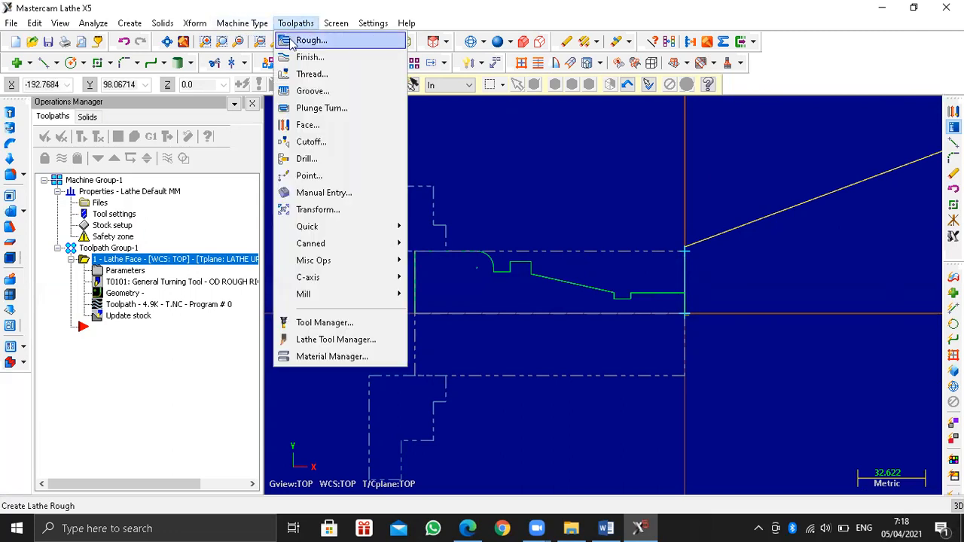
pyautogui.click(294, 42)
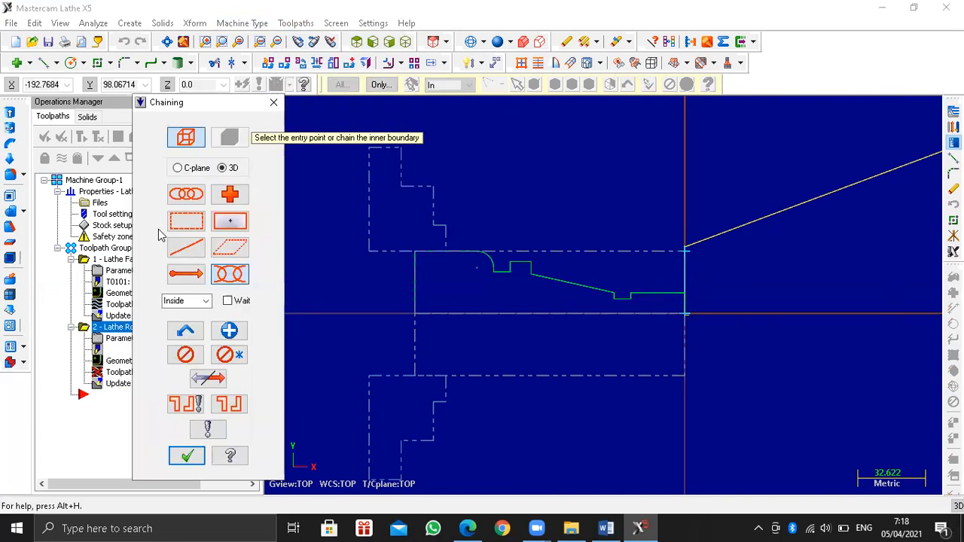
pyautogui.click(182, 135)
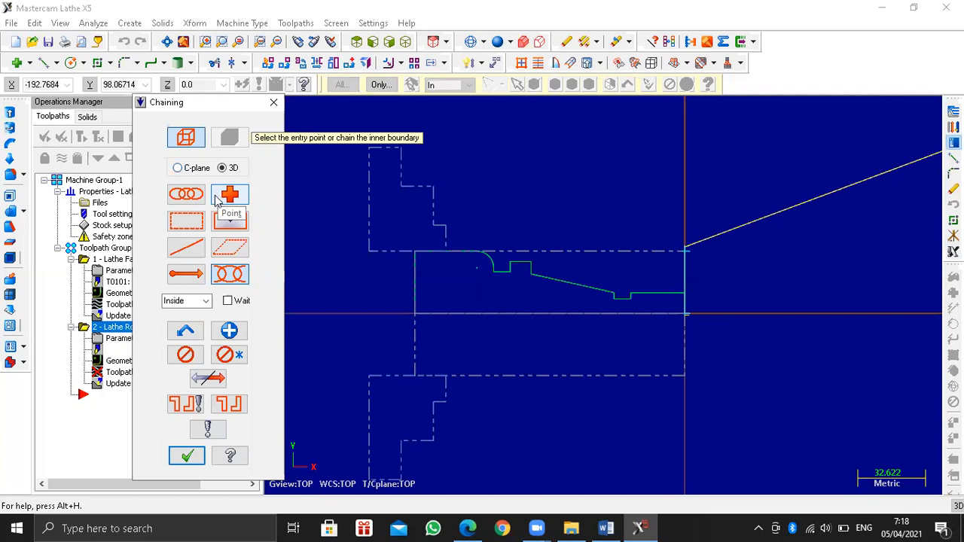
pyautogui.click(238, 279)
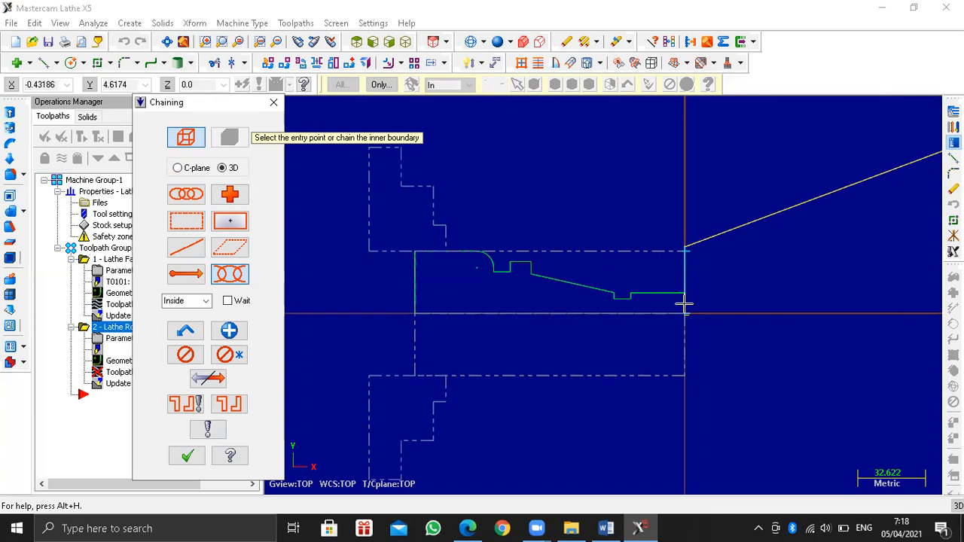
pyautogui.click(684, 305)
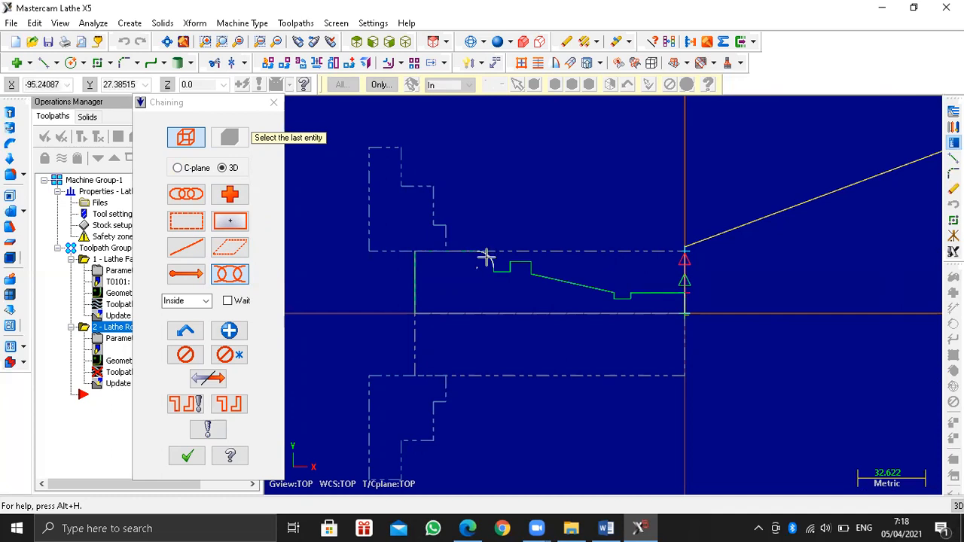
pyautogui.click(487, 257)
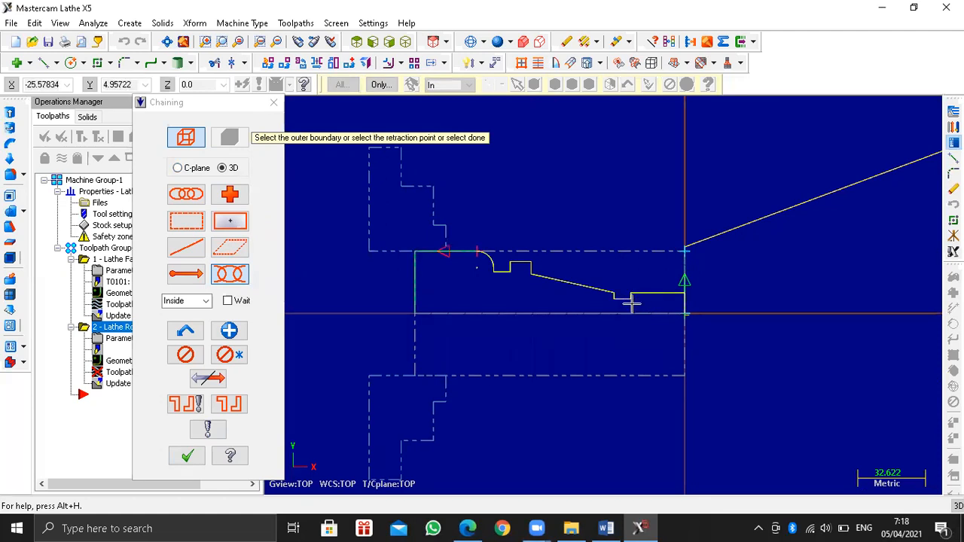
pyautogui.click(189, 457)
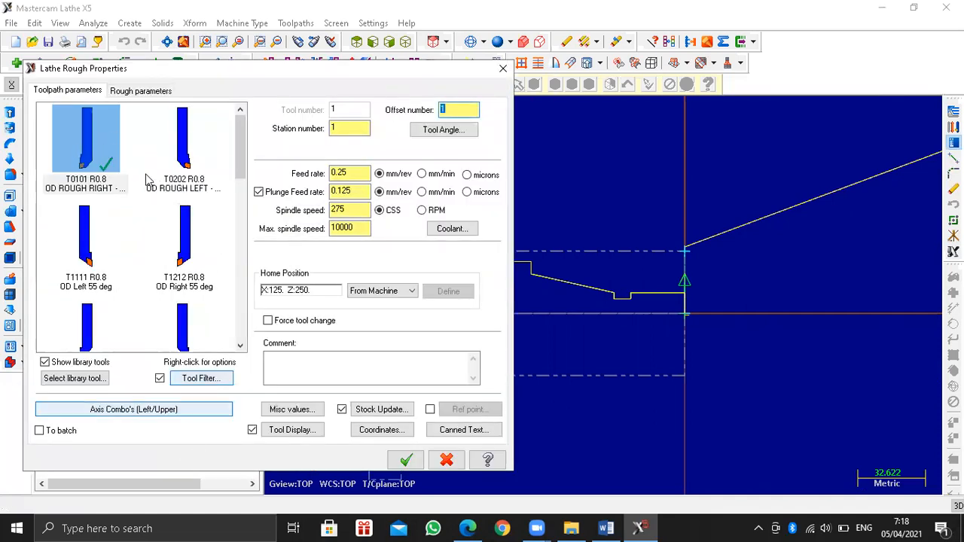
# Step: Set the roughing feed rate to 120 mm/min, plunge feed rate to 60 mm/min and spindle speed to 650 RPM
pyautogui.moveTo(229, 72); pyautogui.dragTo(231, 58)
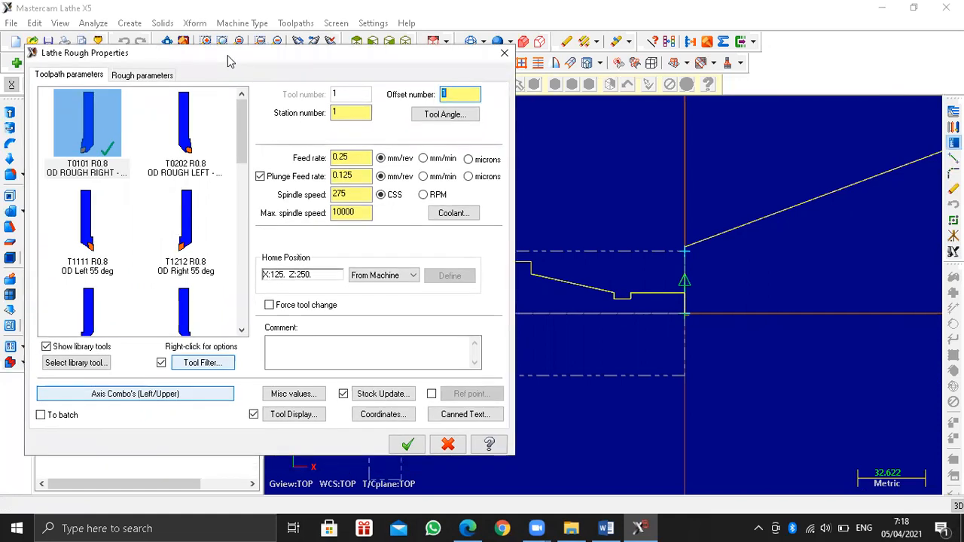
pyautogui.click(423, 158)
pyautogui.click(423, 194)
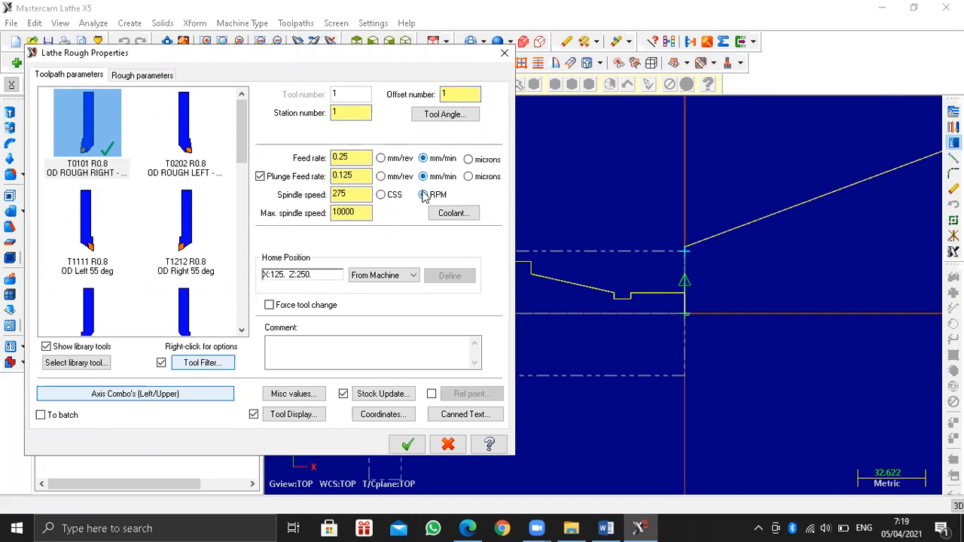
pyautogui.doubleClick(362, 159)
pyautogui.write('120')
pyautogui.doubleClick(367, 176)
pyautogui.write('60')
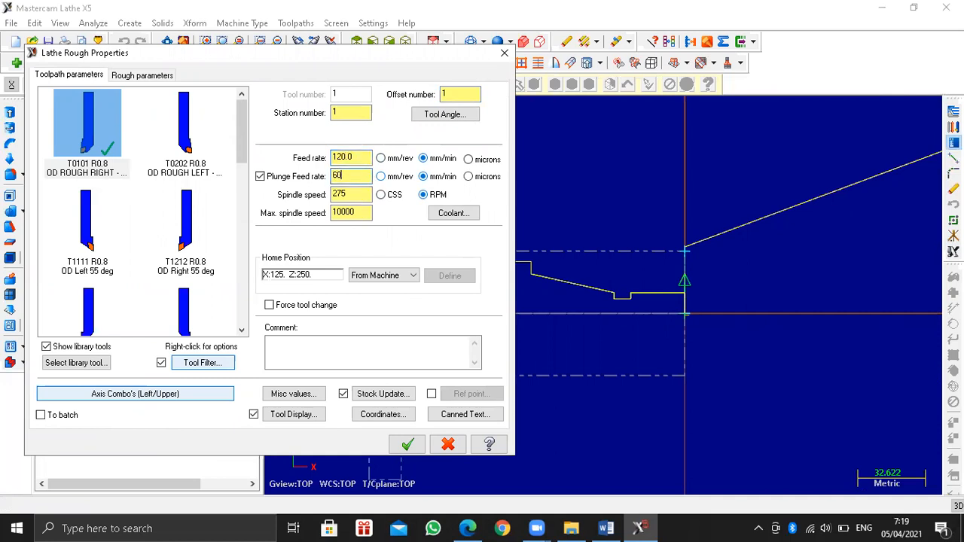
pyautogui.doubleClick(362, 195)
pyautogui.write('650')
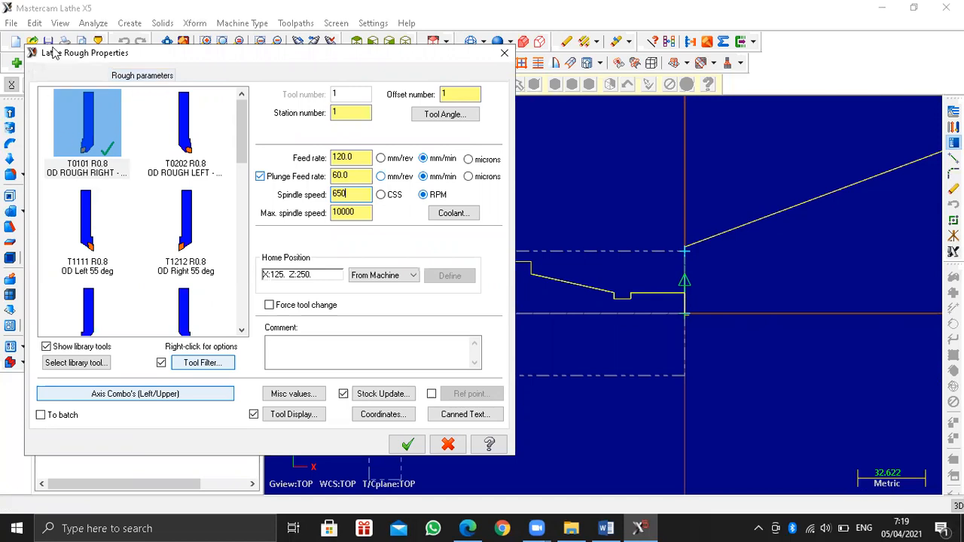
# Step: Set the roughing depth of cut to 1 mm and generate the rough toolpath
pyautogui.click(123, 76)
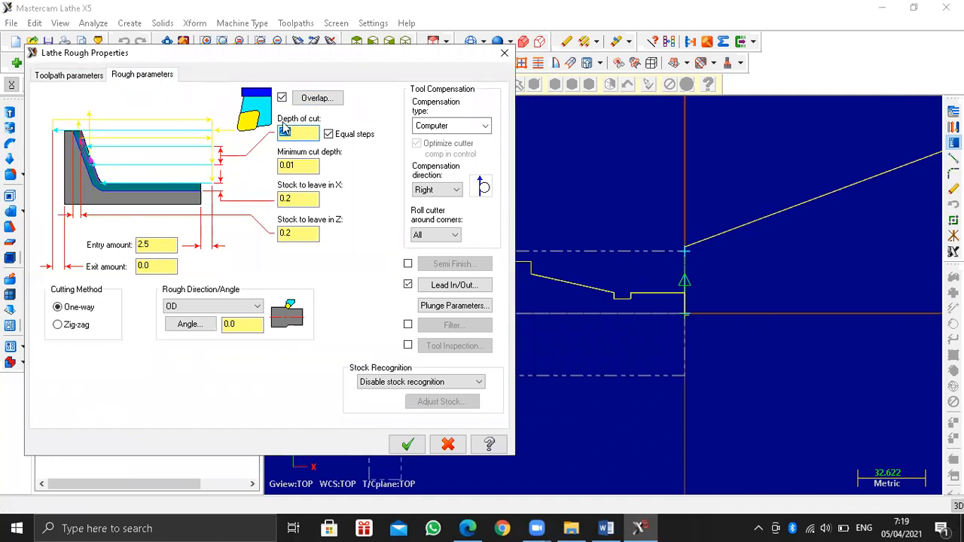
pyautogui.write('1')
pyautogui.click(422, 447)
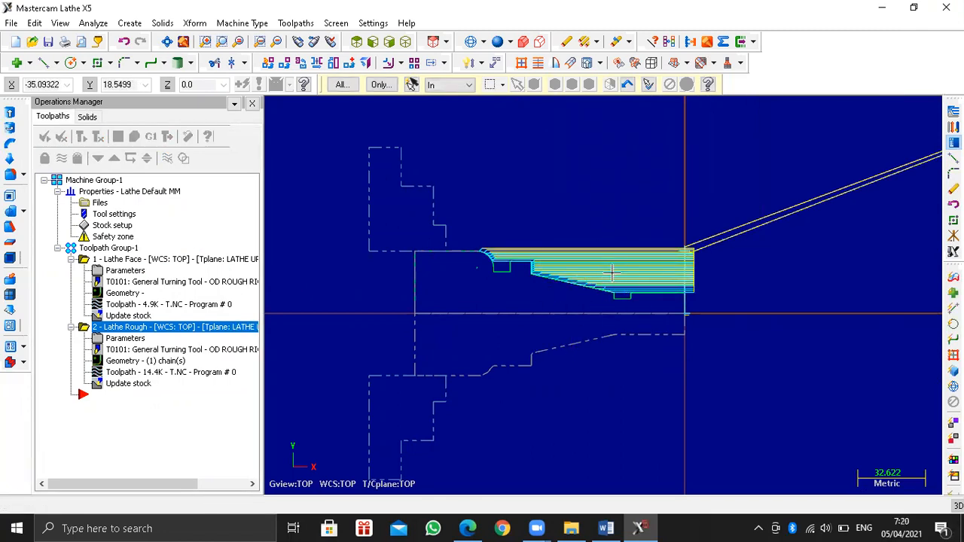
# Step: Examine the roughing passes along the tapered section and around the grooves up close
pyautogui.scroll(4, 610, 275)
pyautogui.scroll(6, 592, 283)
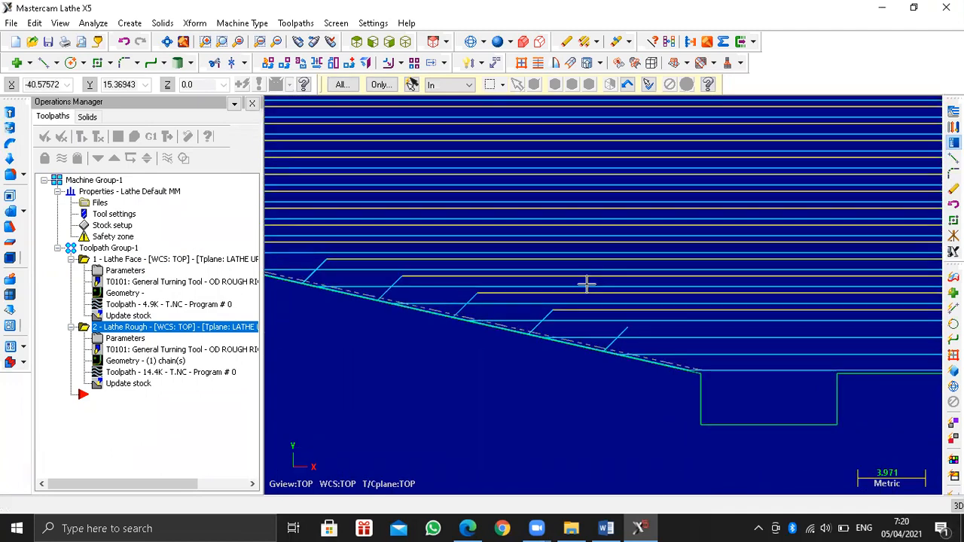
pyautogui.scroll(-6, 594, 273)
pyautogui.scroll(-4, 601, 262)
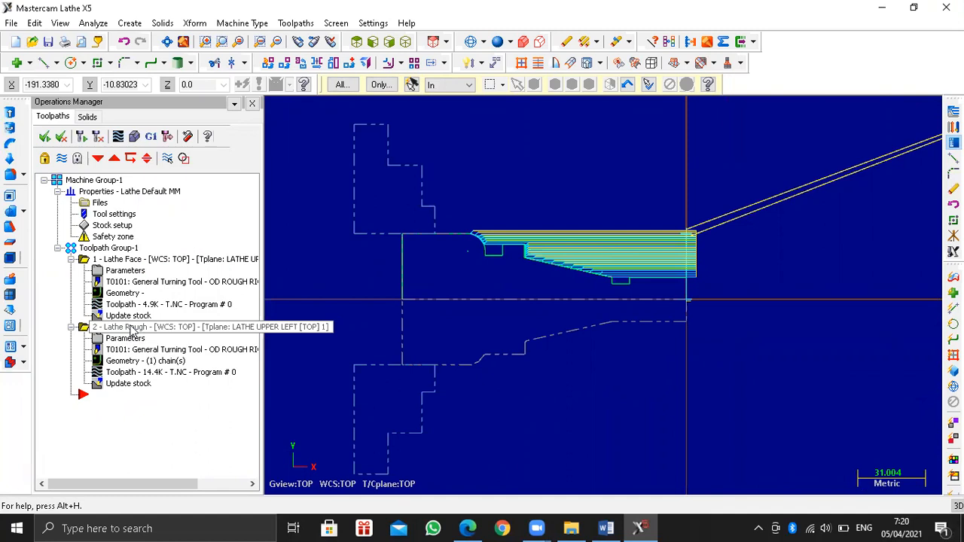
pyautogui.click(132, 328)
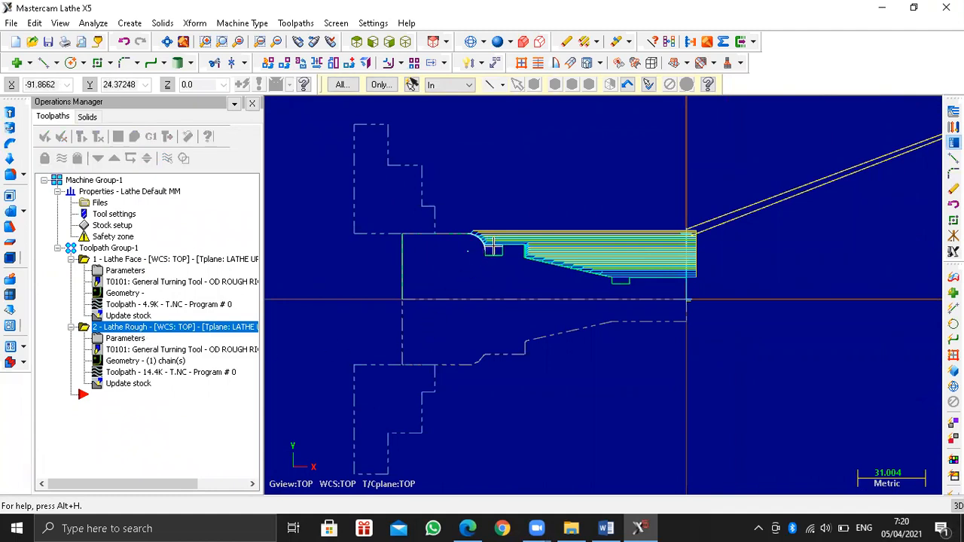
pyautogui.scroll(8, 565, 269)
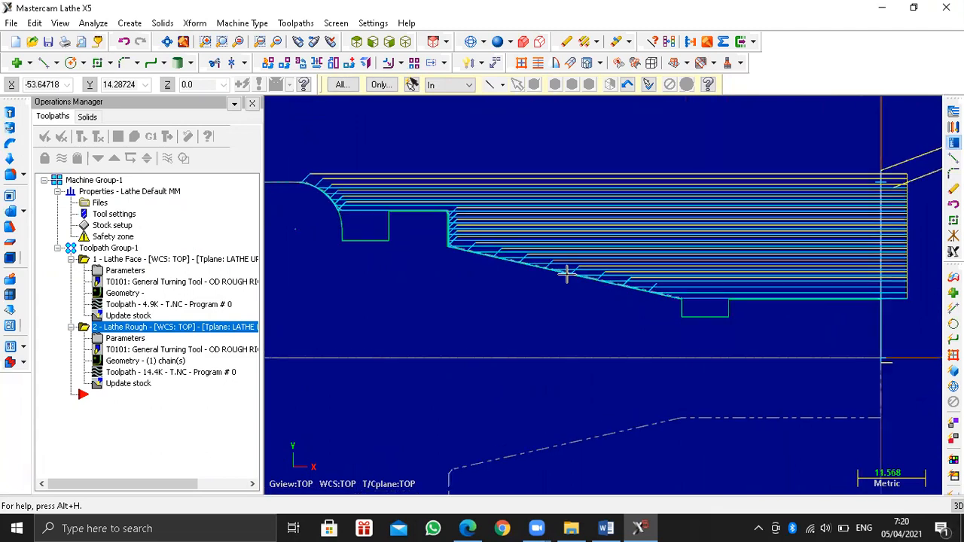
pyautogui.scroll(3, 562, 272)
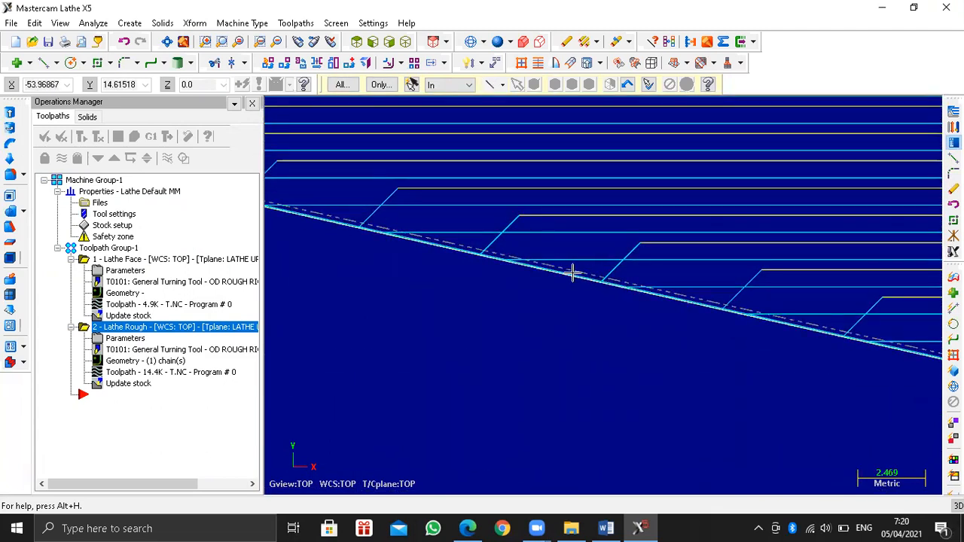
pyautogui.scroll(-4, 445, 263)
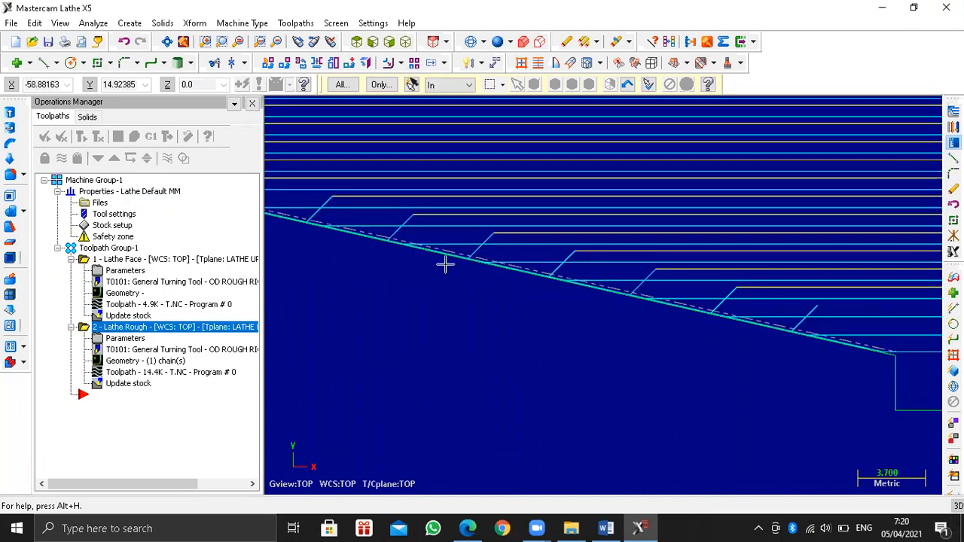
pyautogui.scroll(-6, 467, 230)
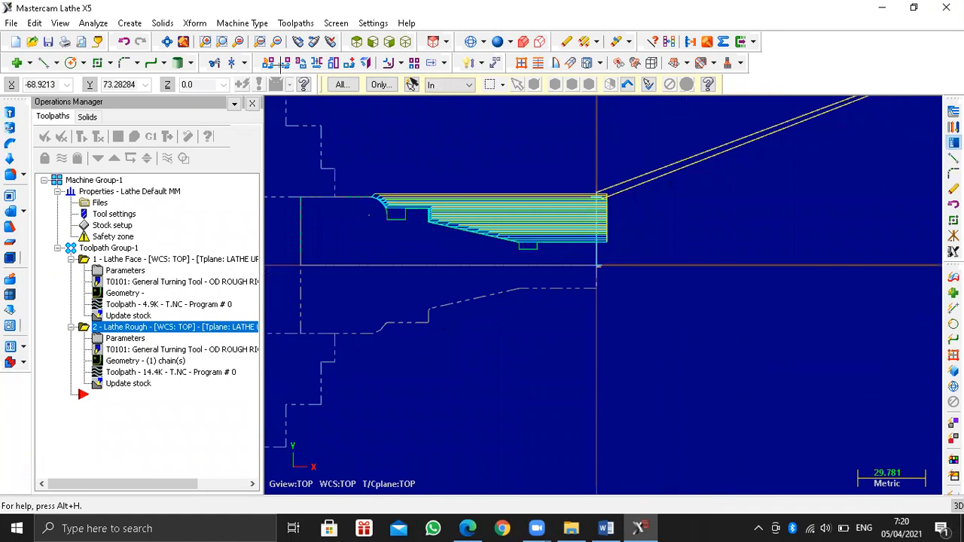
# Step: Start a lathe Finish toolpath and partially chain the profile from the front face line to the rounded shoulder arc
pyautogui.click(295, 23)
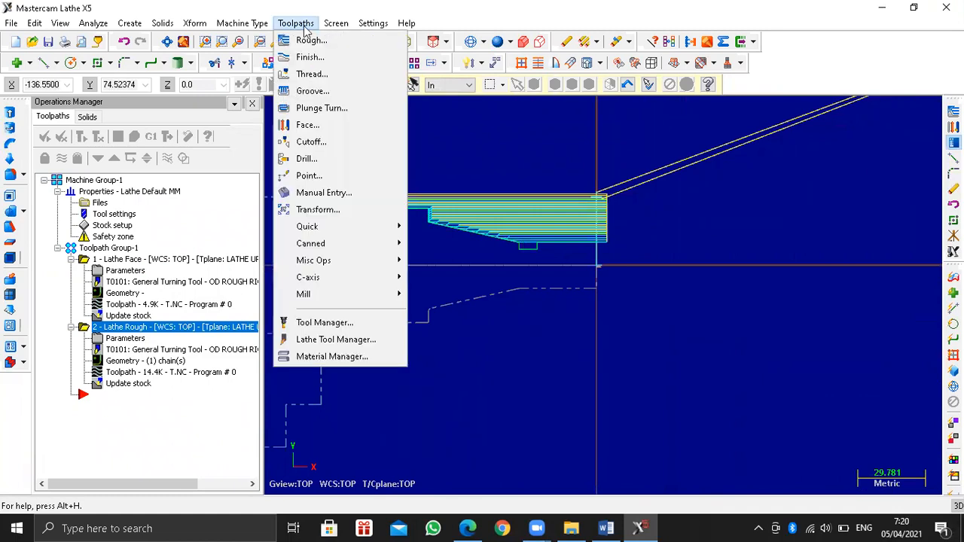
pyautogui.click(309, 59)
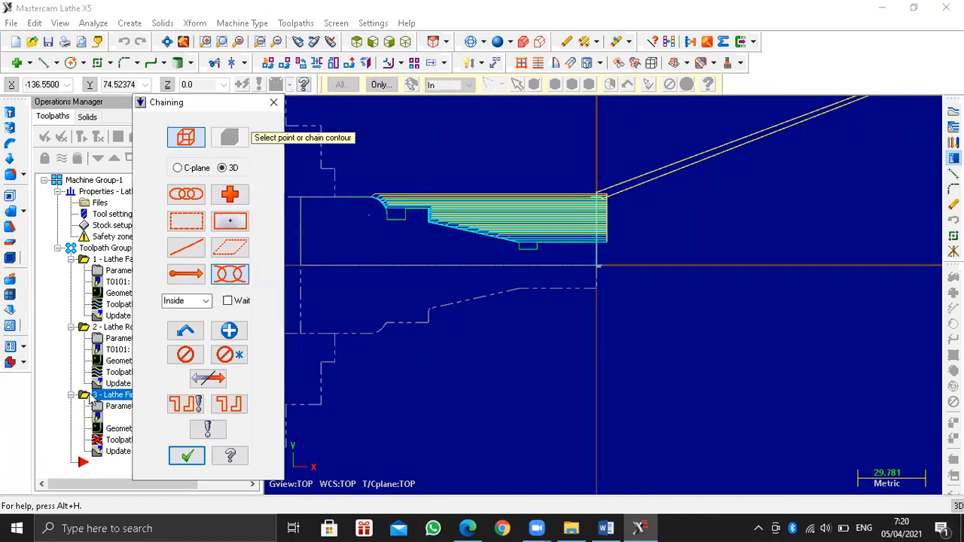
pyautogui.click(226, 277)
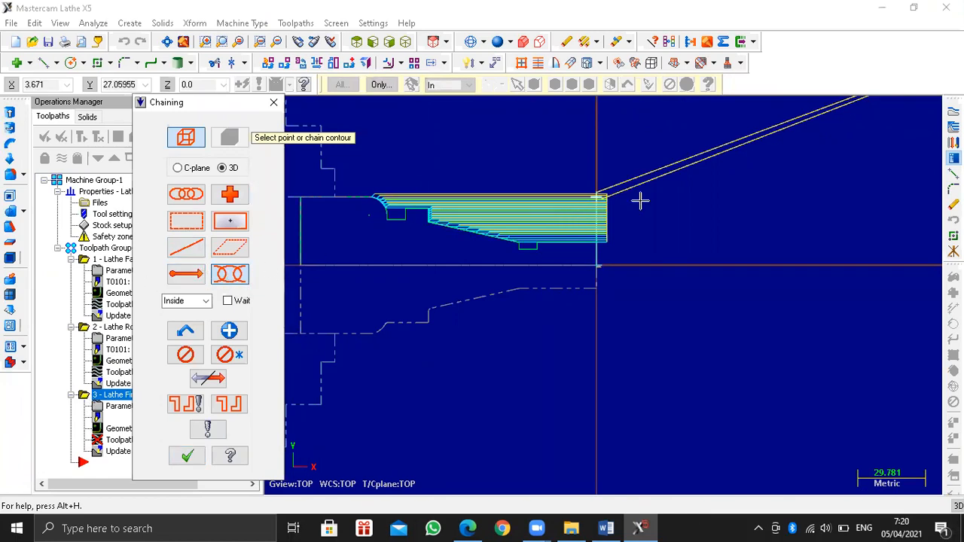
pyautogui.scroll(1, 605, 243)
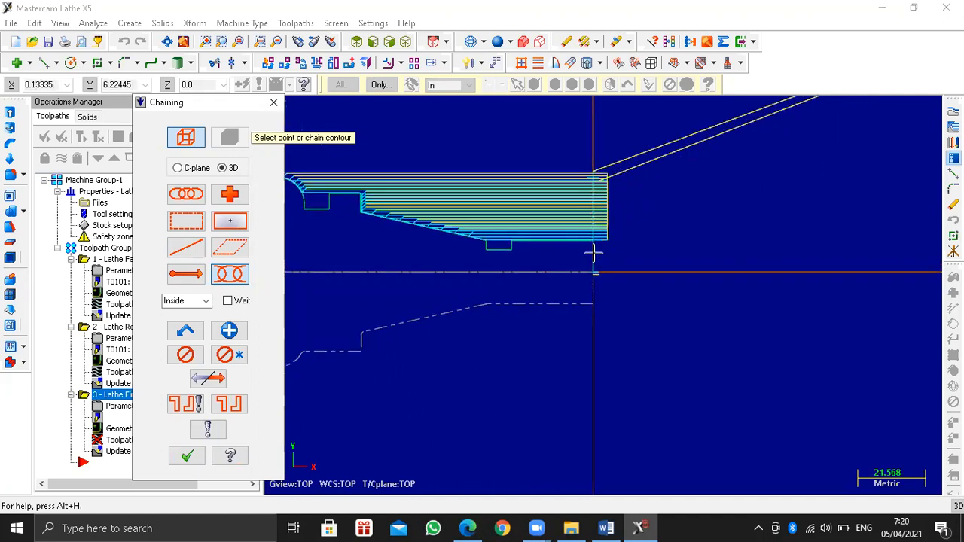
pyautogui.click(593, 254)
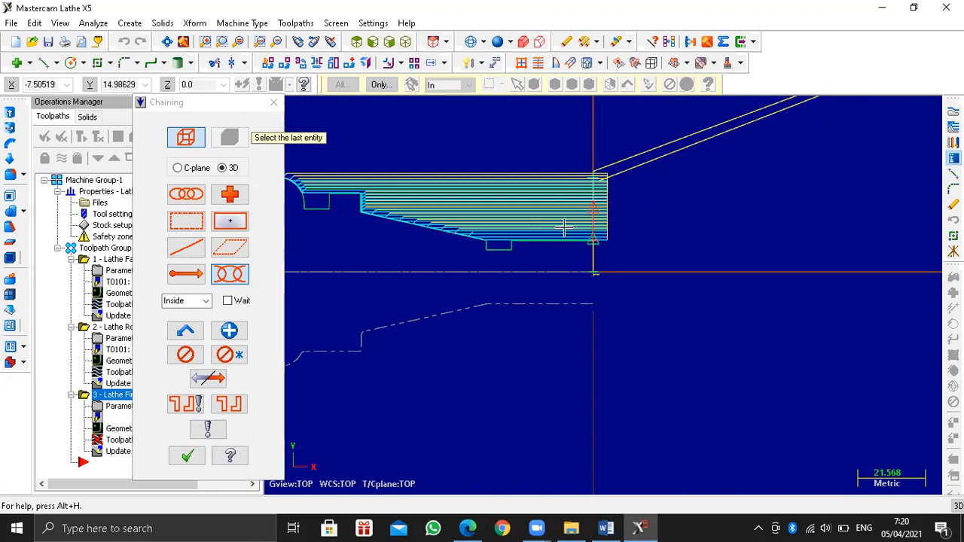
pyautogui.scroll(-1, 510, 229)
pyautogui.scroll(-1, 510, 230)
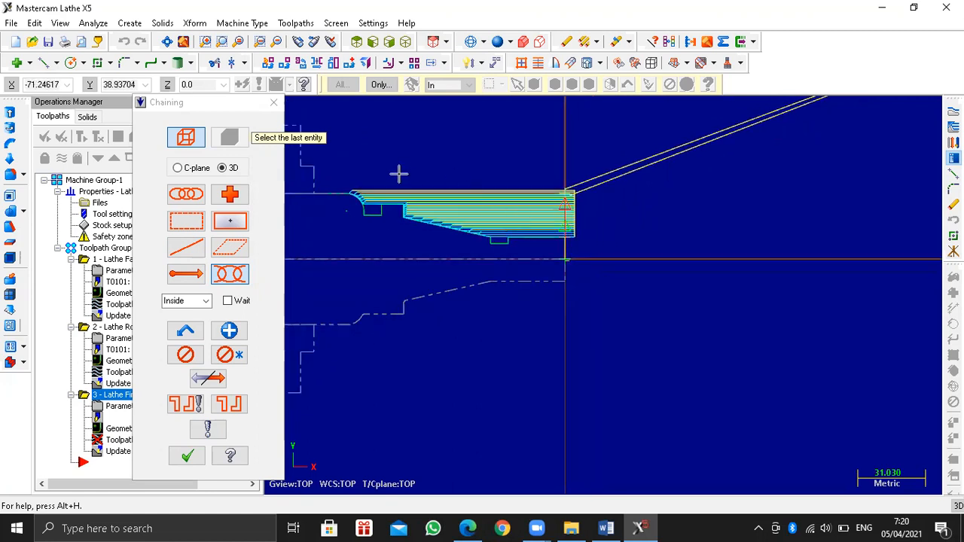
pyautogui.click(357, 197)
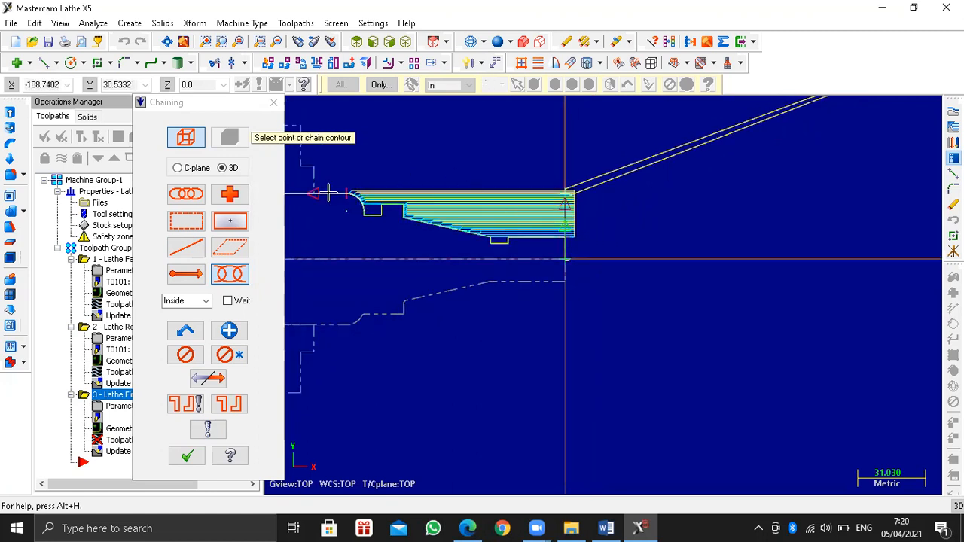
pyautogui.scroll(3, 563, 243)
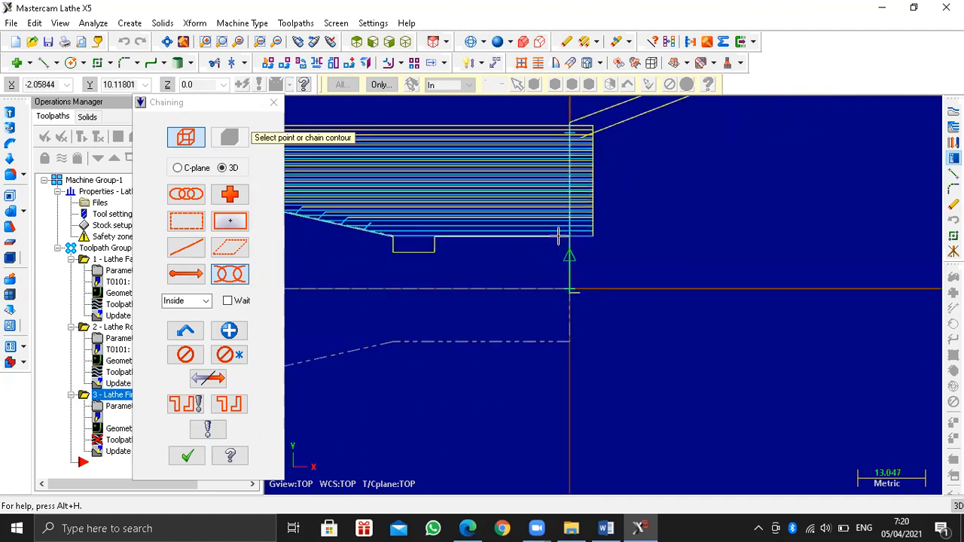
pyautogui.scroll(-1, 567, 271)
pyautogui.scroll(-1, 567, 272)
pyautogui.scroll(1, 319, 200)
pyautogui.scroll(-1, 339, 211)
pyautogui.scroll(-1, 369, 218)
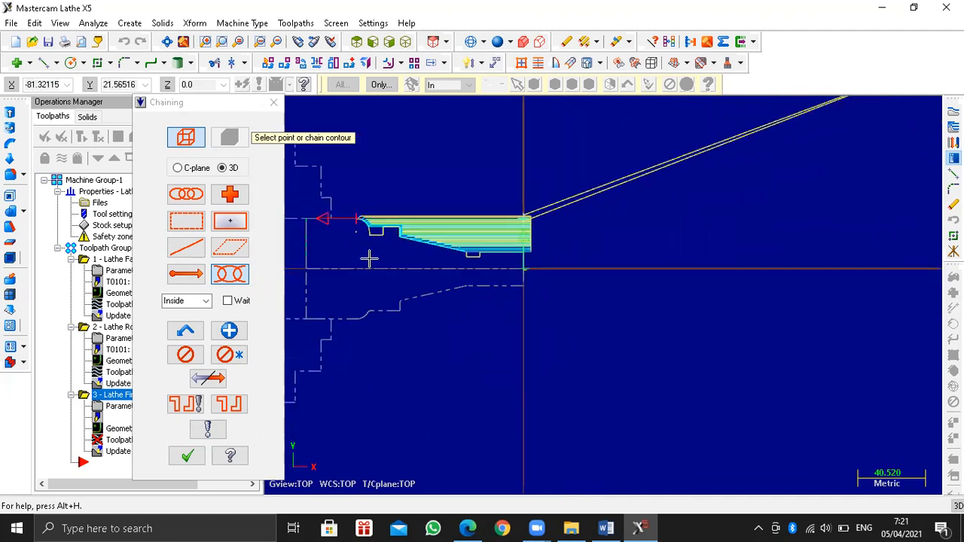
pyautogui.click(174, 456)
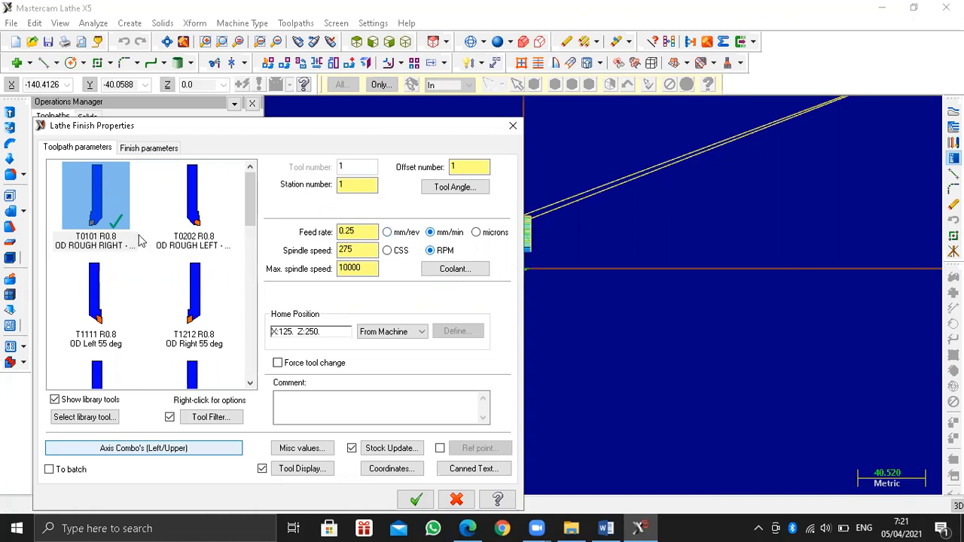
# Step: Choose the T2121 OD FINISH RIGHT - 35 DEG. tool with a 120 mm/min feed rate and 650 RPM spindle speed
pyautogui.scroll(-3, 139, 239)
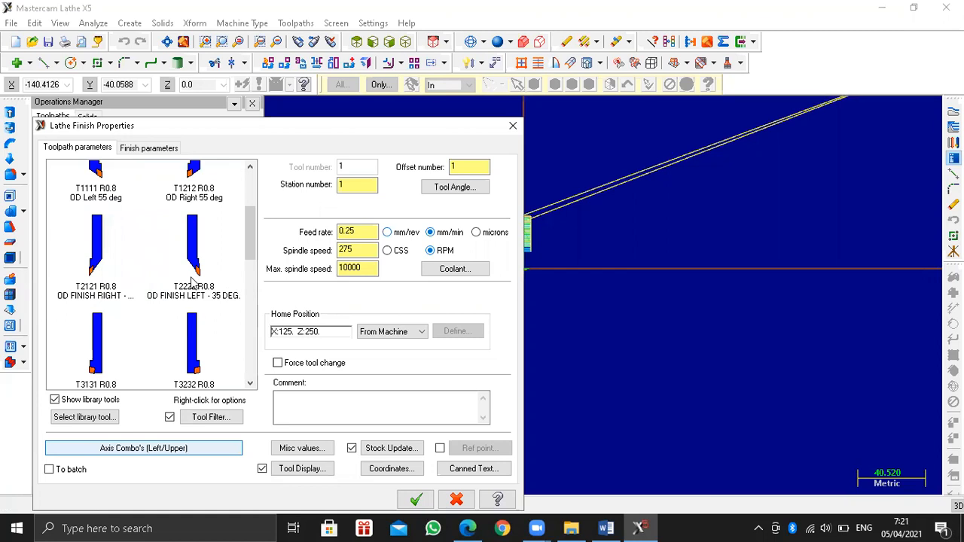
pyautogui.click(103, 253)
pyautogui.click(103, 253)
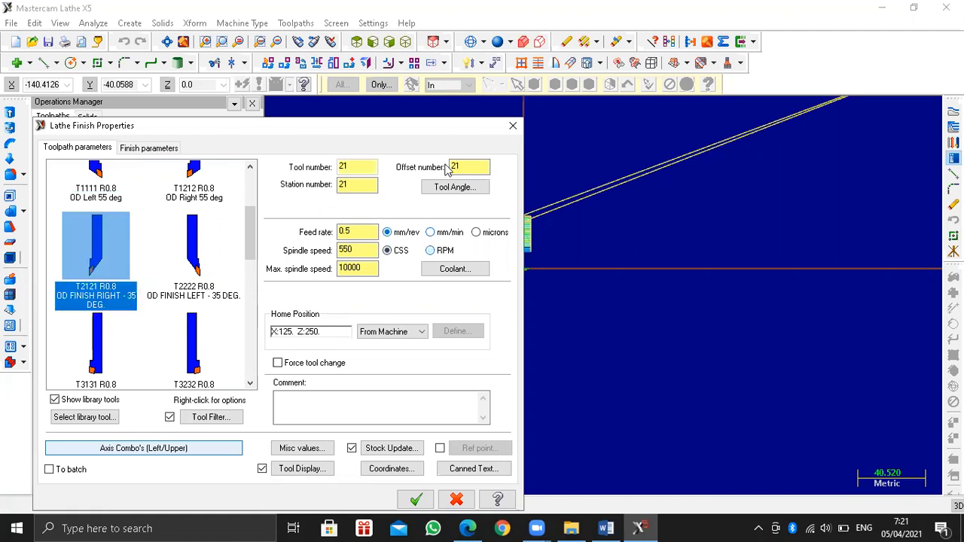
pyautogui.click(431, 232)
pyautogui.click(430, 251)
pyautogui.click(357, 232)
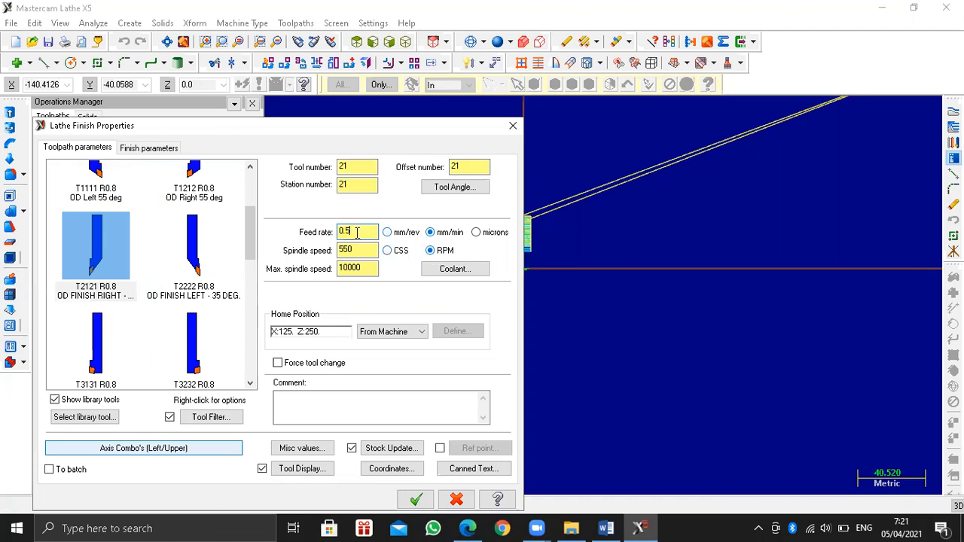
pyautogui.write('120')
pyautogui.press('Tab')
pyautogui.write('650')
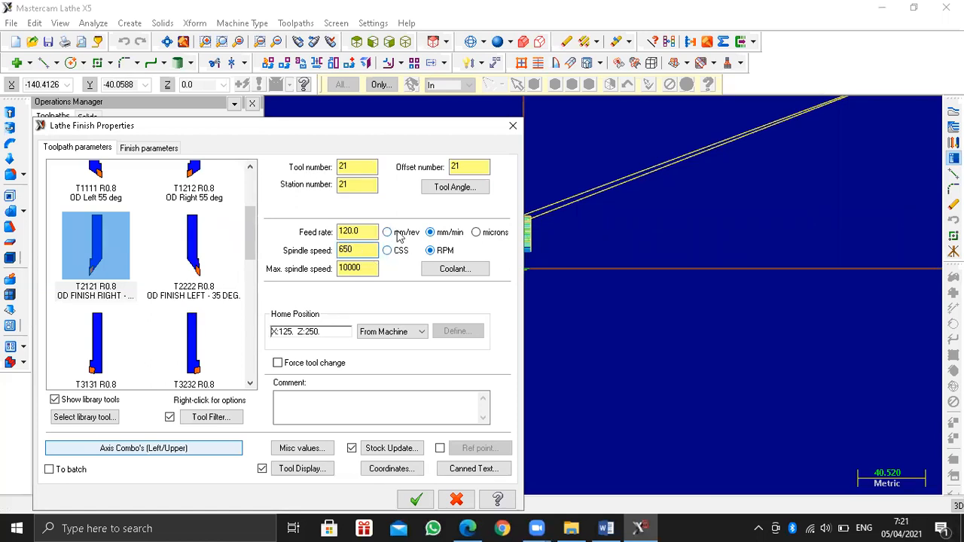
# Step: Try to generate the finish toolpath with one finish pass and zero stock to leave in X and Z
pyautogui.click(170, 148)
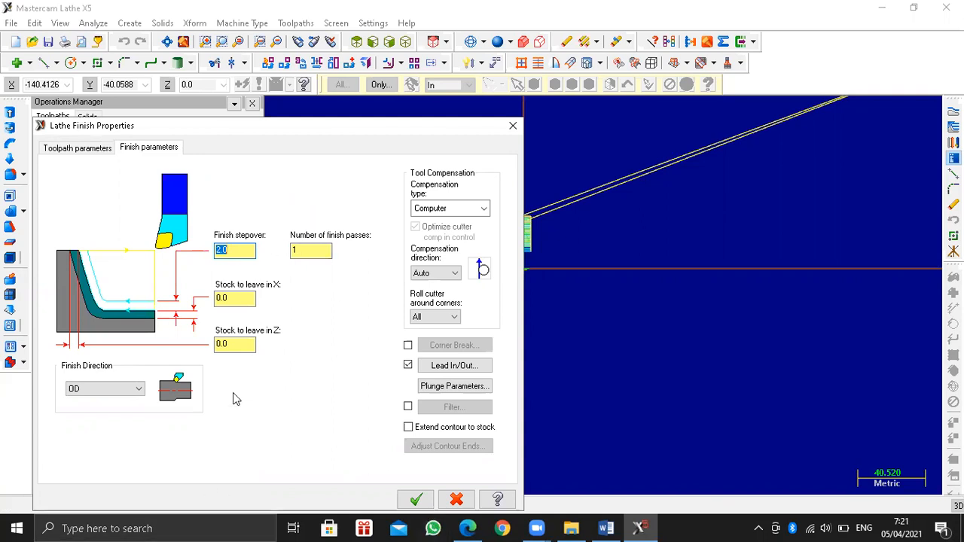
pyautogui.click(416, 501)
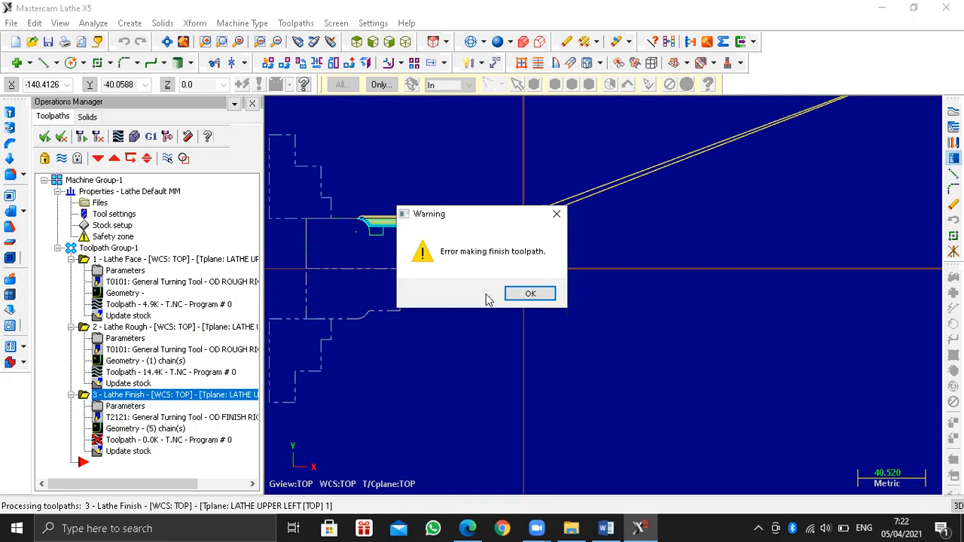
pyautogui.click(526, 295)
pyautogui.click(527, 294)
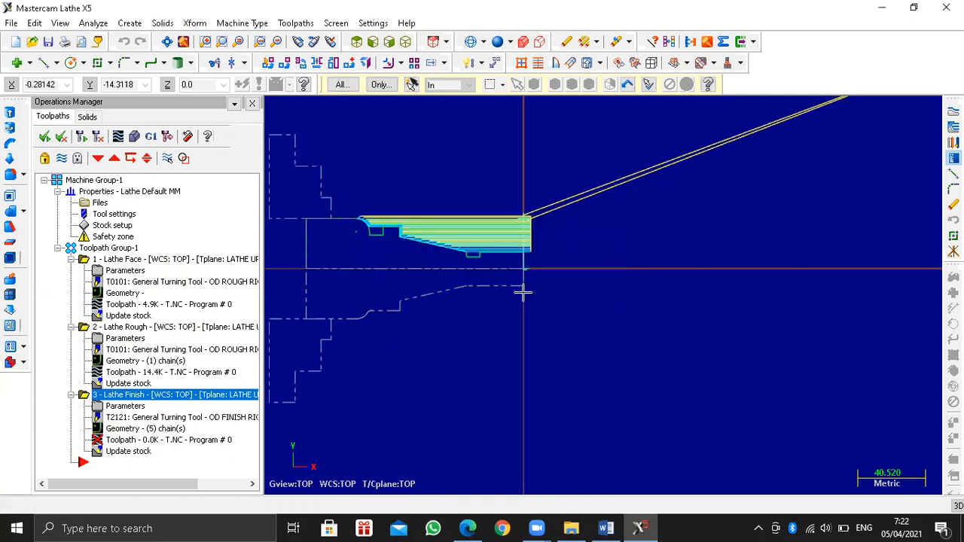
# Step: Review the lathe finish operation's tool definition, available tools and finish parameters, leaving the settings as they are
pyautogui.click(124, 407)
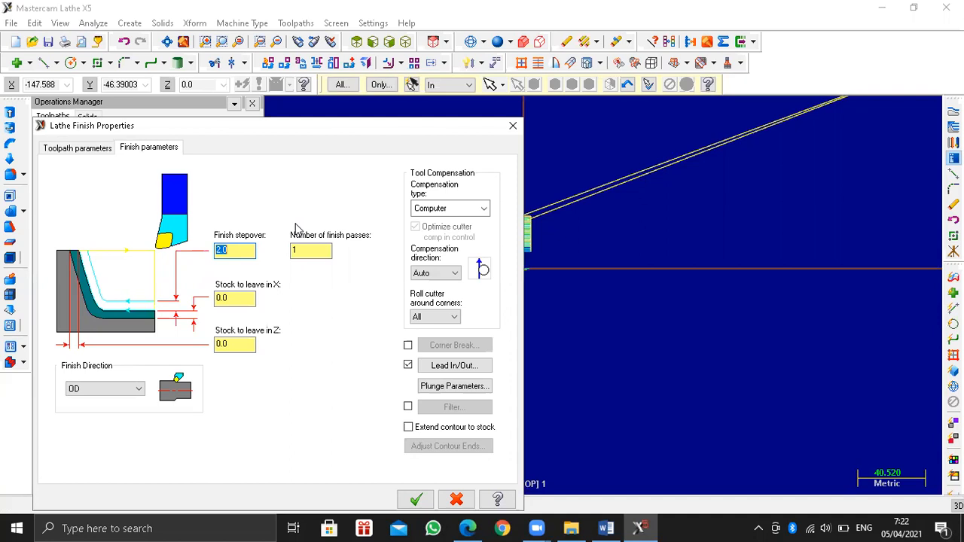
pyautogui.click(89, 147)
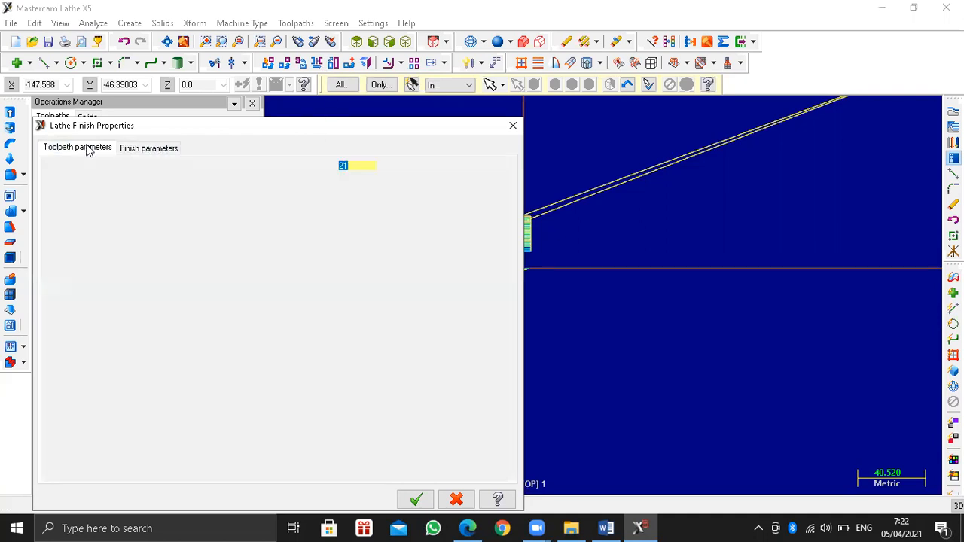
pyautogui.doubleClick(97, 335)
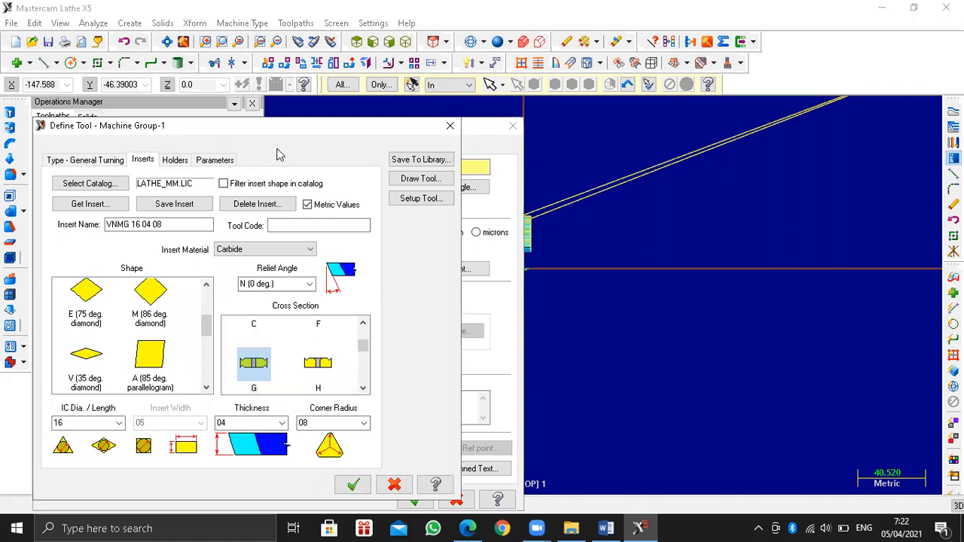
pyautogui.click(448, 128)
pyautogui.click(88, 327)
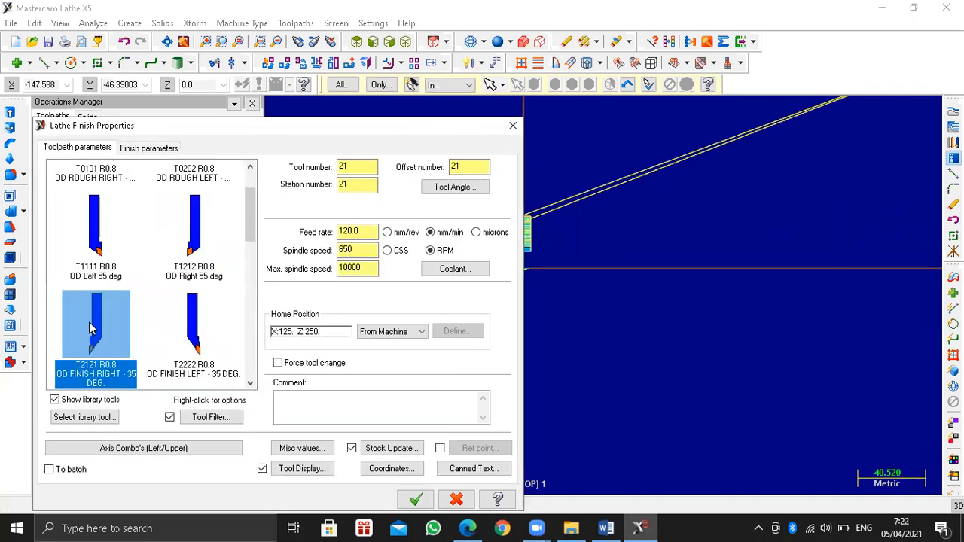
pyautogui.scroll(-3, 123, 307)
pyautogui.scroll(5, 124, 308)
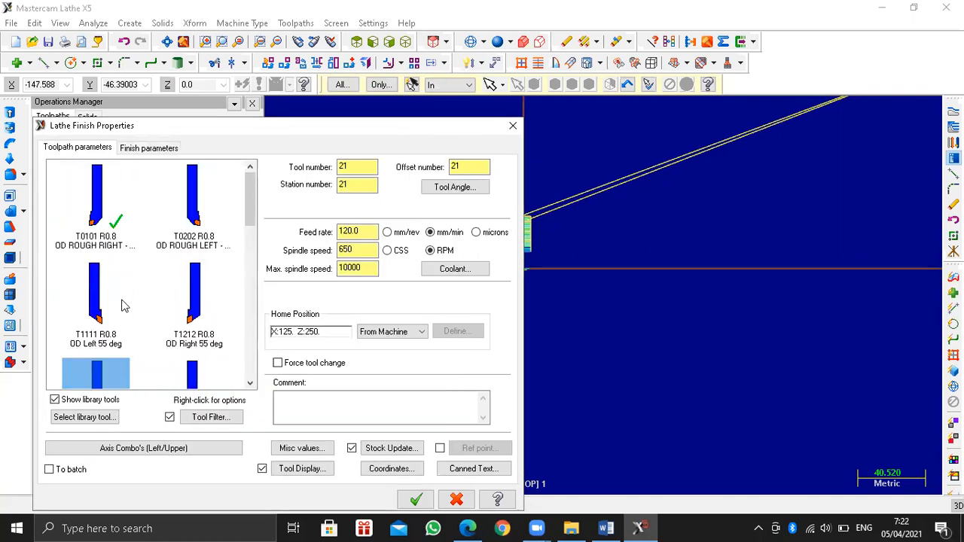
pyautogui.scroll(-2, 123, 306)
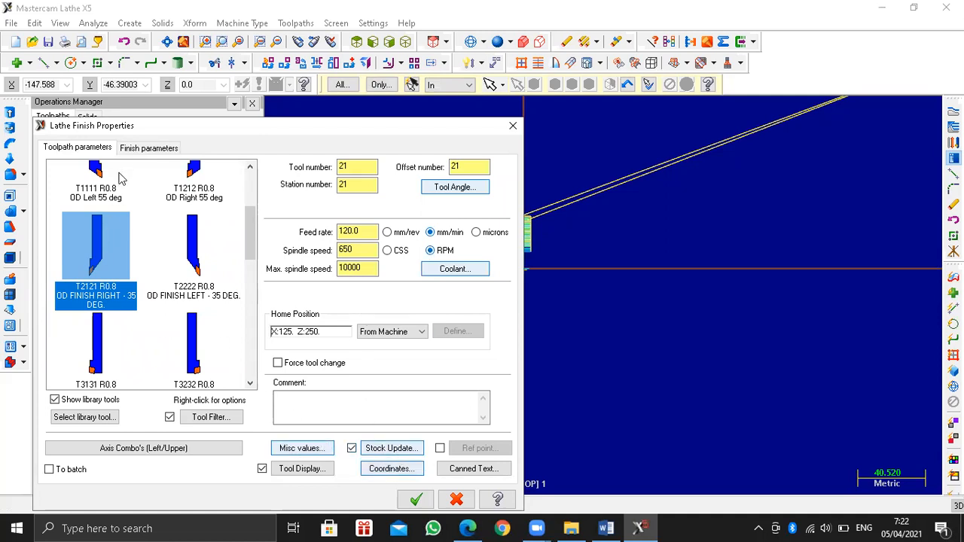
pyautogui.click(137, 147)
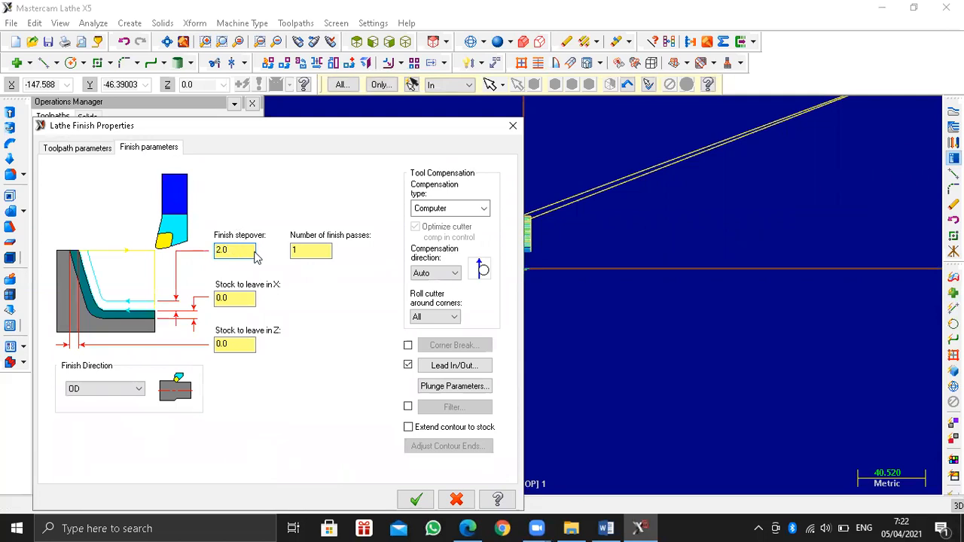
pyautogui.click(416, 500)
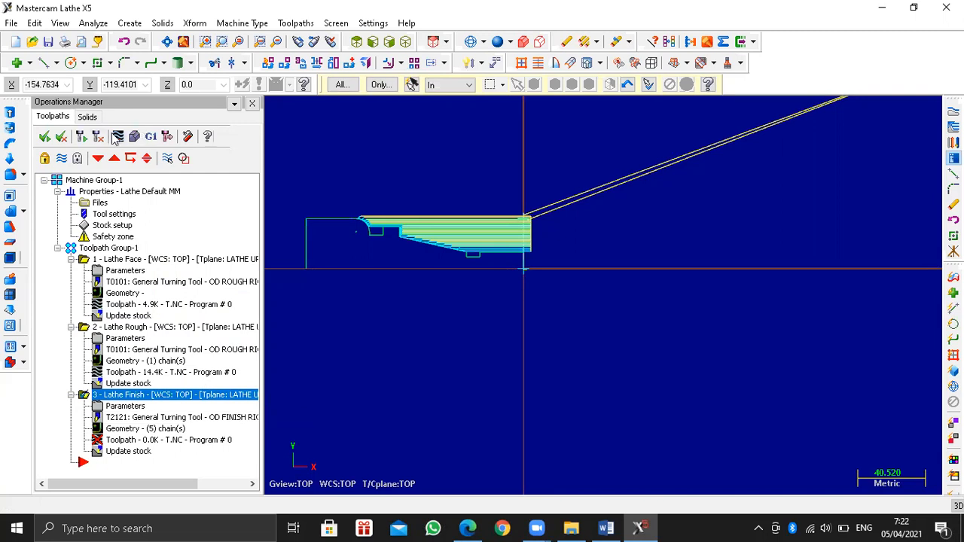
# Step: Try to regenerate the lathe finish operation
pyautogui.click(81, 137)
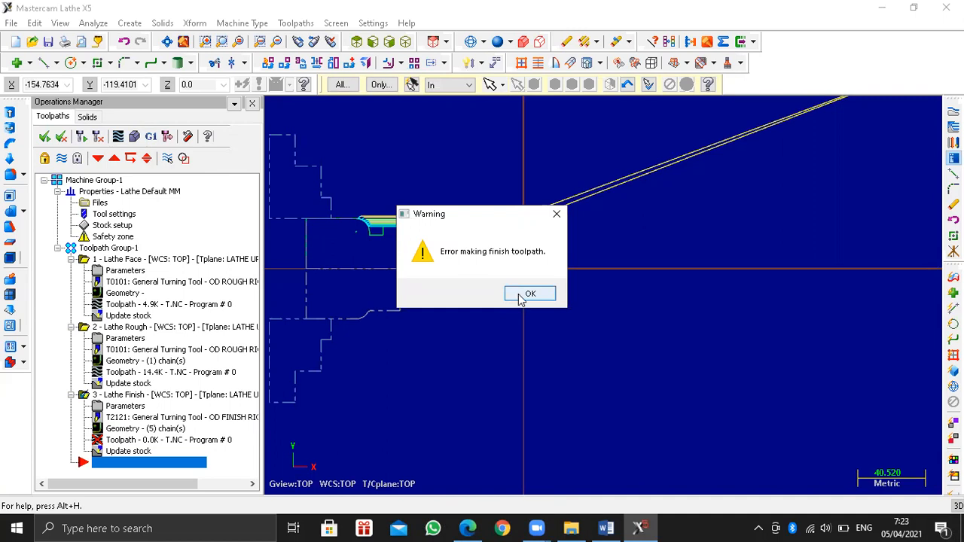
pyautogui.click(522, 295)
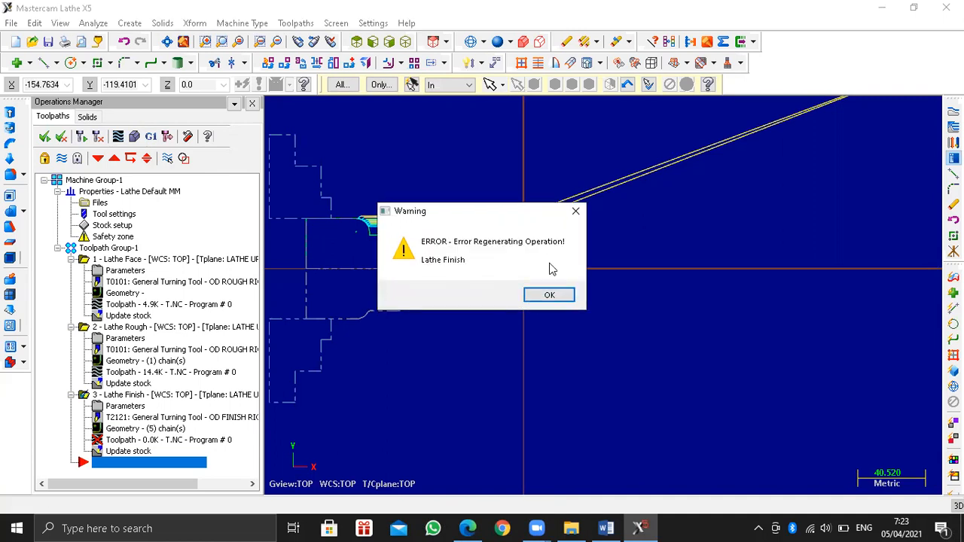
pyautogui.click(576, 212)
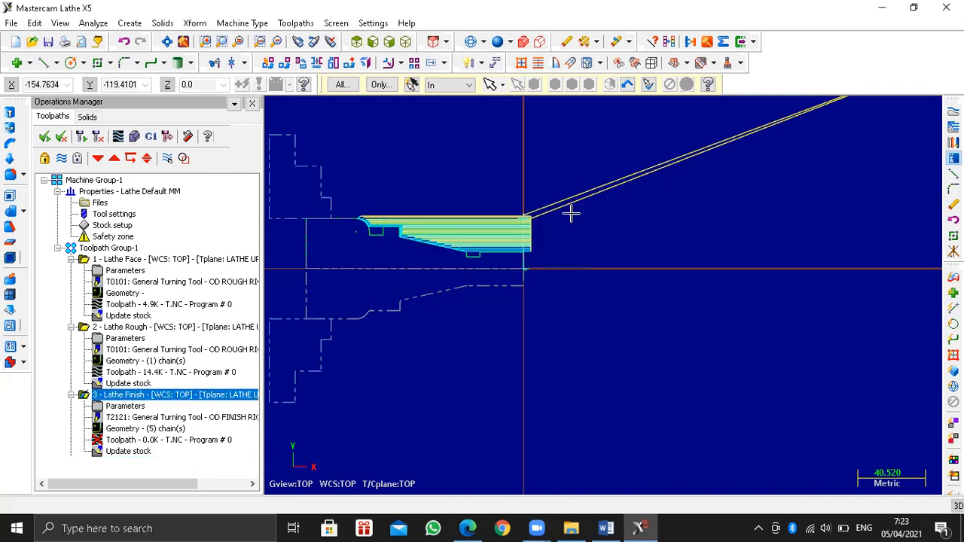
# Step: Delete the lathe finish operation from the toolpath group
pyautogui.click(160, 396)
pyautogui.rightClick(160, 396)
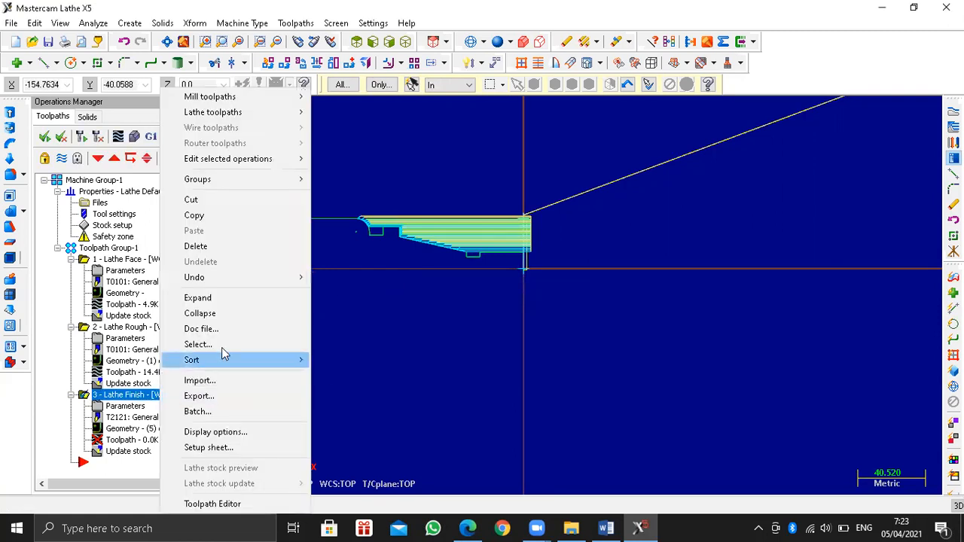
pyautogui.click(231, 253)
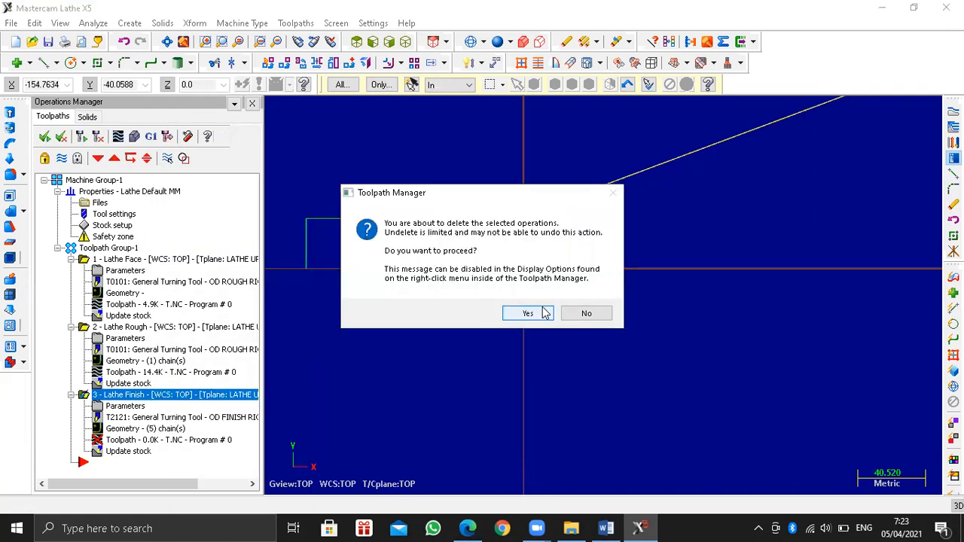
pyautogui.click(528, 313)
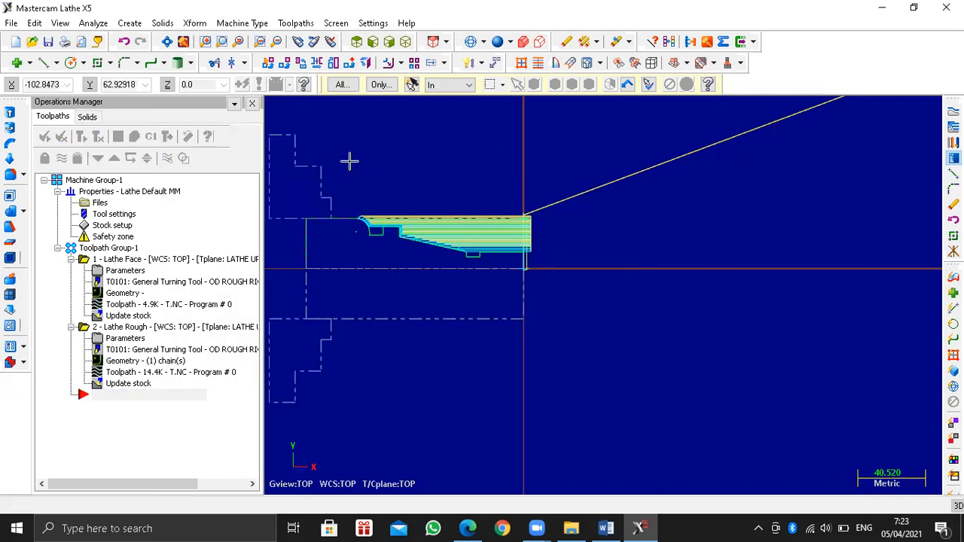
# Step: Start a lathe finish operation and try to partially chain the profile from the front face line to the rounded shoulder arc
pyautogui.click(296, 23)
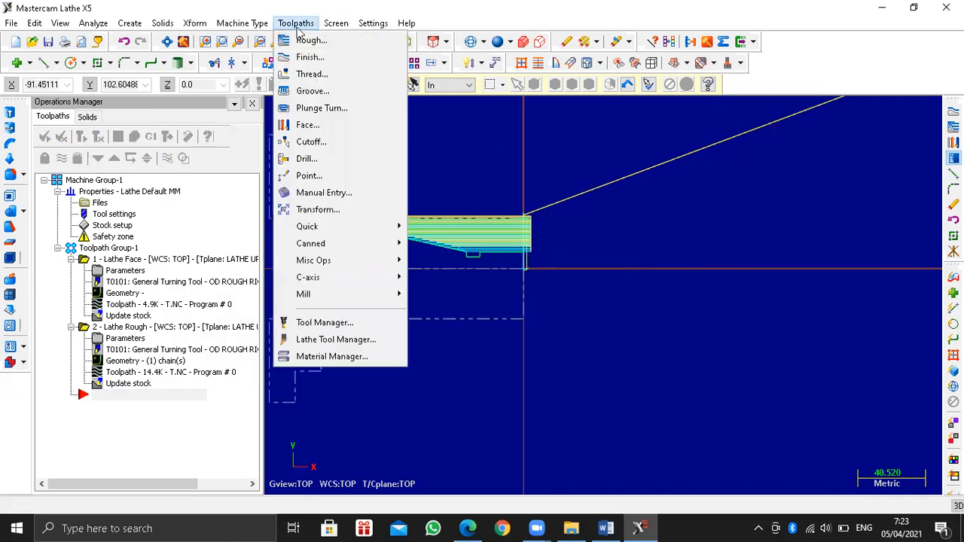
pyautogui.click(310, 59)
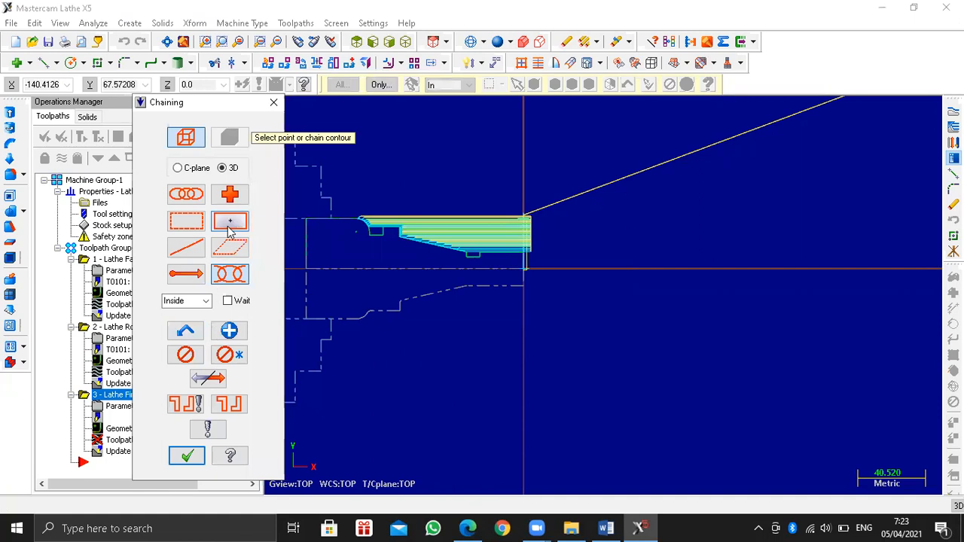
pyautogui.click(231, 279)
pyautogui.scroll(5, 528, 259)
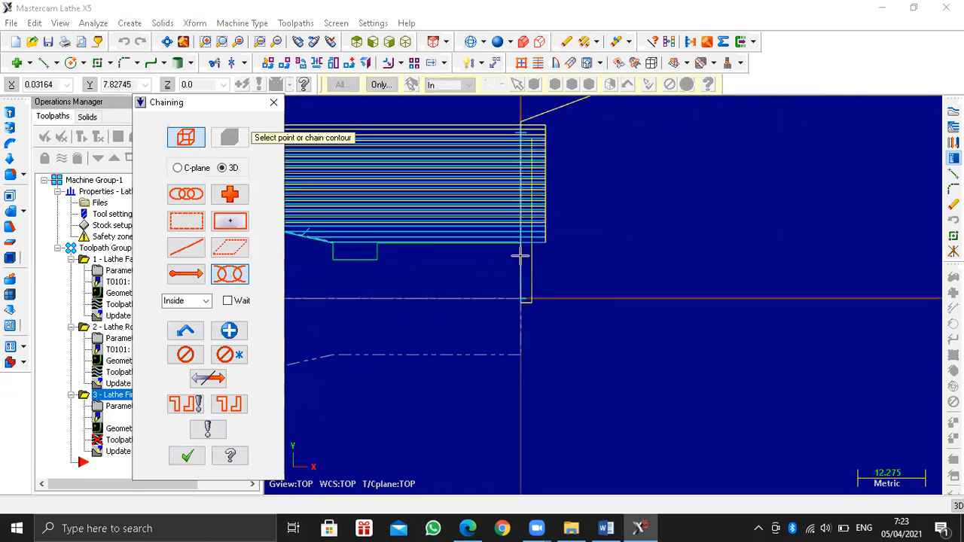
pyautogui.click(519, 263)
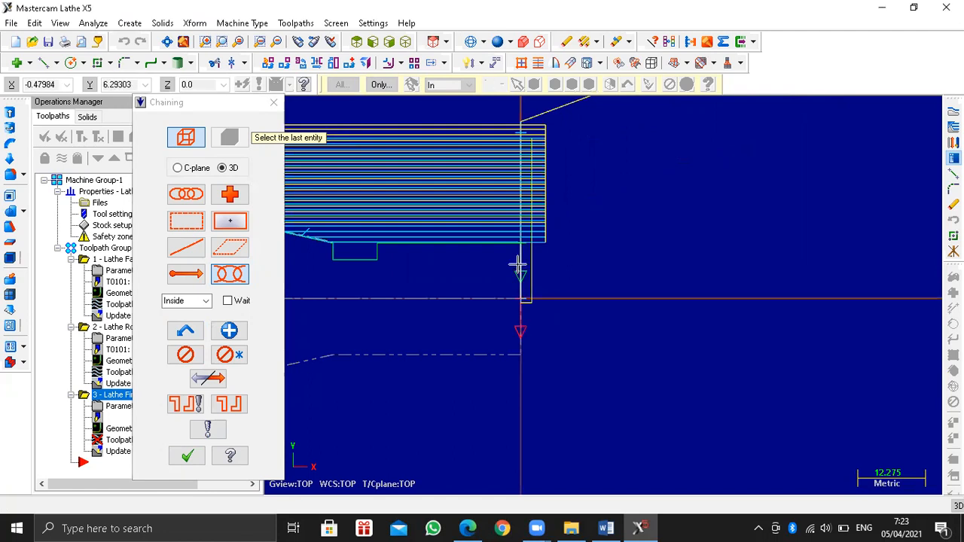
pyautogui.scroll(-4, 413, 263)
pyautogui.scroll(-2, 420, 259)
pyautogui.scroll(4, 324, 230)
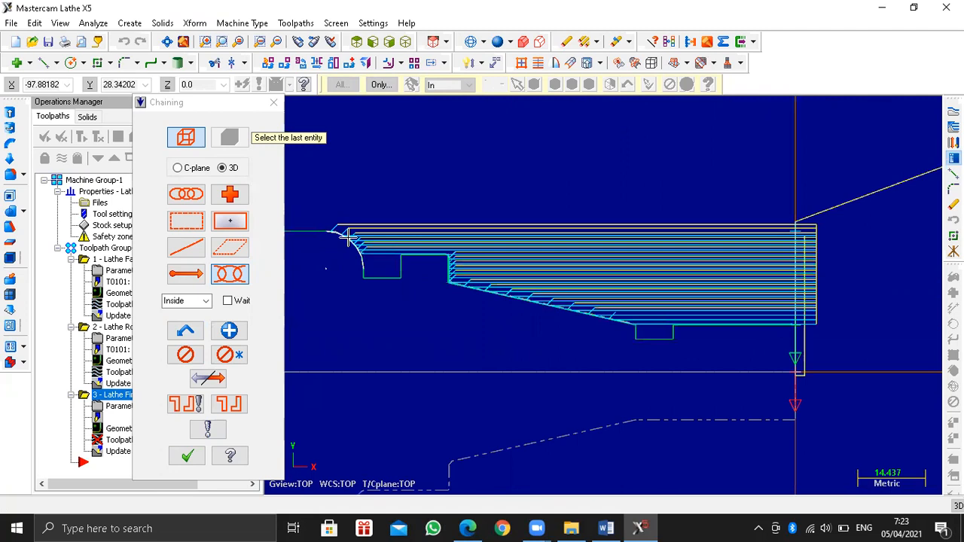
pyautogui.click(351, 239)
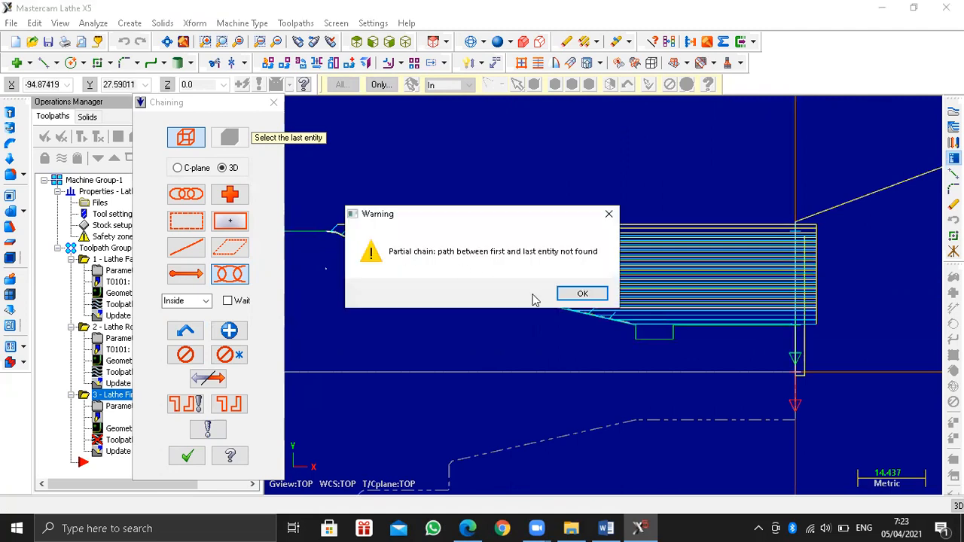
pyautogui.click(581, 294)
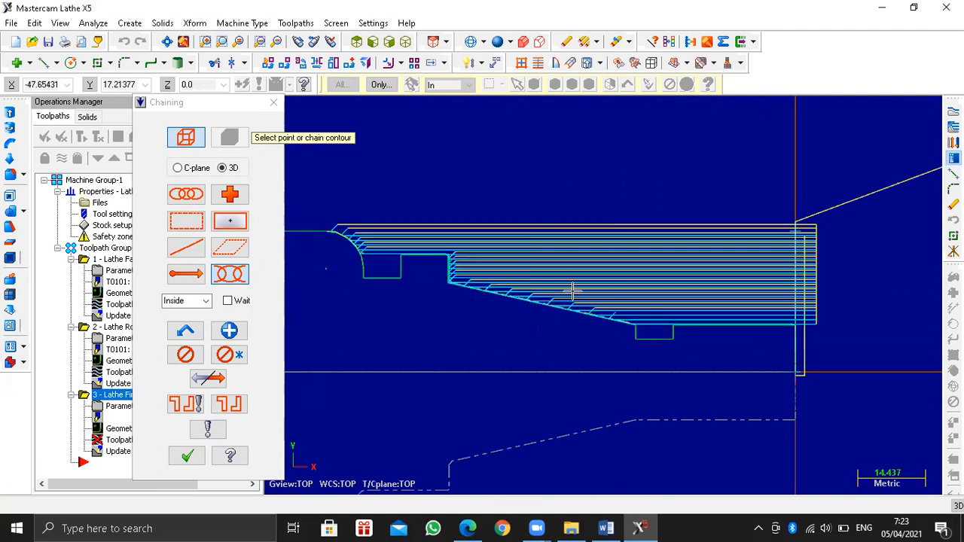
# Step: Reselect the finish contour as a partial chain from the front face line to the rounded shoulder arc and accept it
pyautogui.click(796, 343)
pyautogui.click(797, 339)
pyautogui.click(796, 335)
pyautogui.click(797, 336)
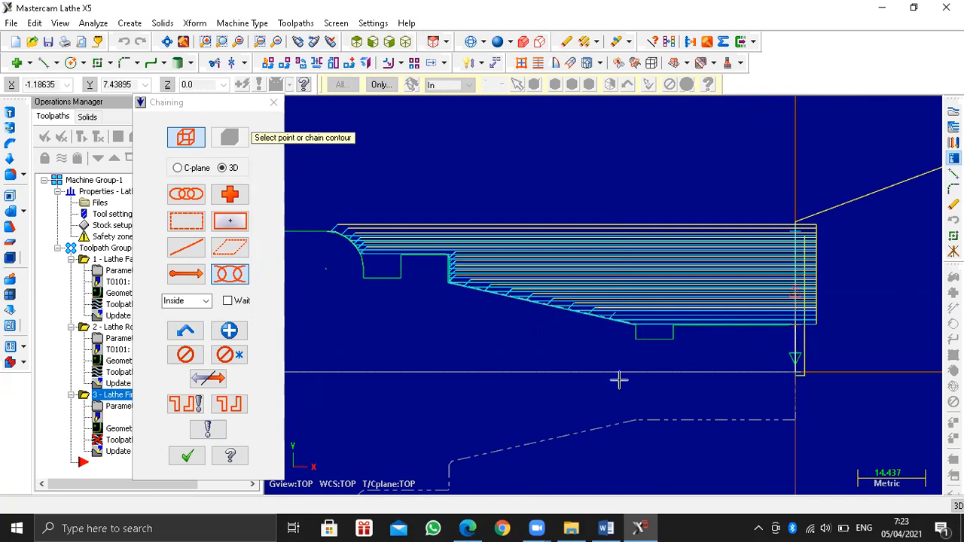
pyautogui.click(216, 380)
pyautogui.click(185, 277)
pyautogui.click(229, 274)
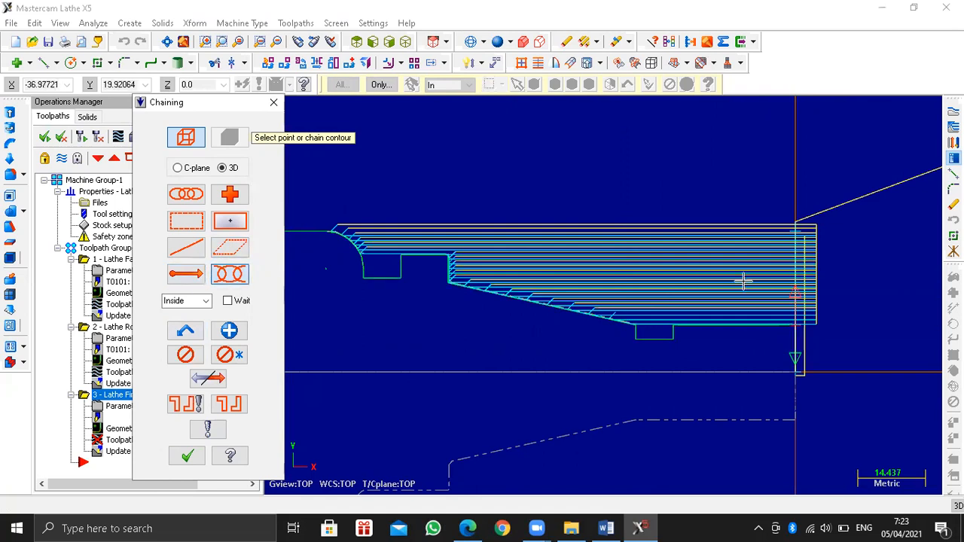
pyautogui.click(797, 352)
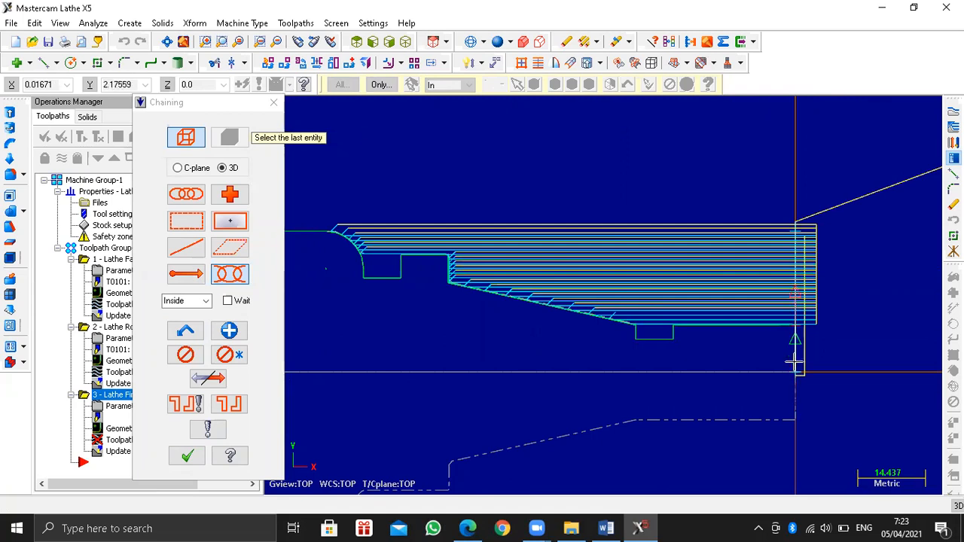
pyautogui.click(336, 233)
pyautogui.scroll(-1, 387, 215)
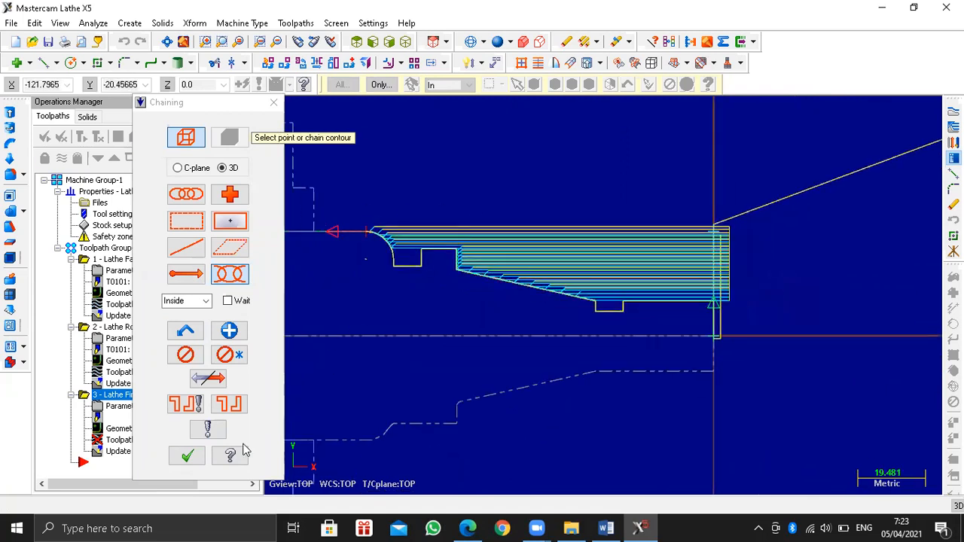
pyautogui.click(188, 455)
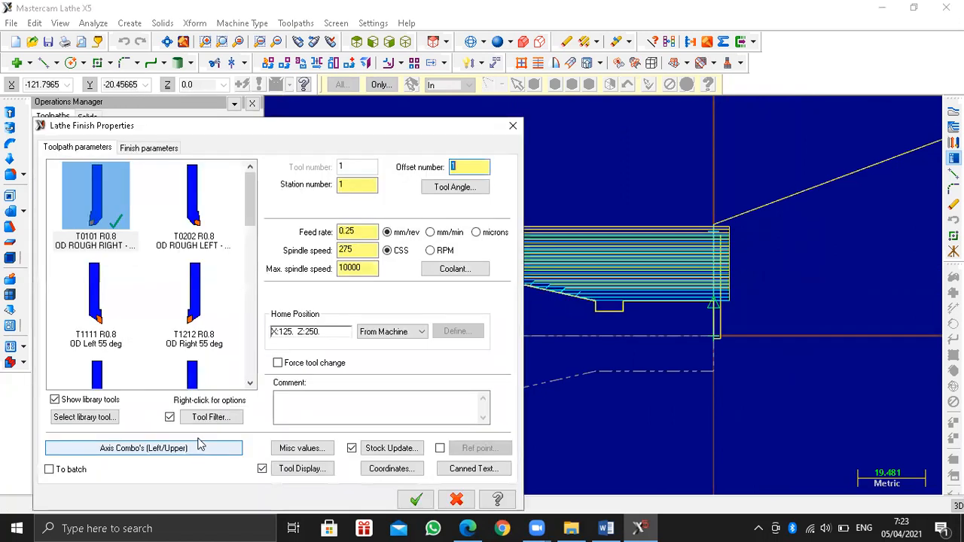
# Step: Choose the T2121 R0.8 OD Finish Right 35 deg. tool for the lathe finish operation
pyautogui.scroll(-2, 140, 315)
pyautogui.scroll(-1, 138, 317)
pyautogui.scroll(2, 138, 316)
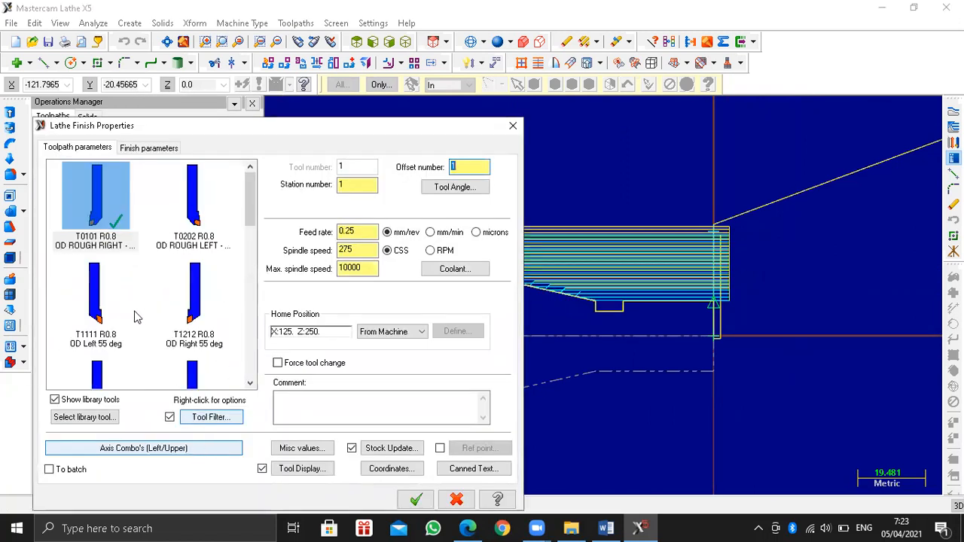
pyautogui.scroll(-1, 138, 284)
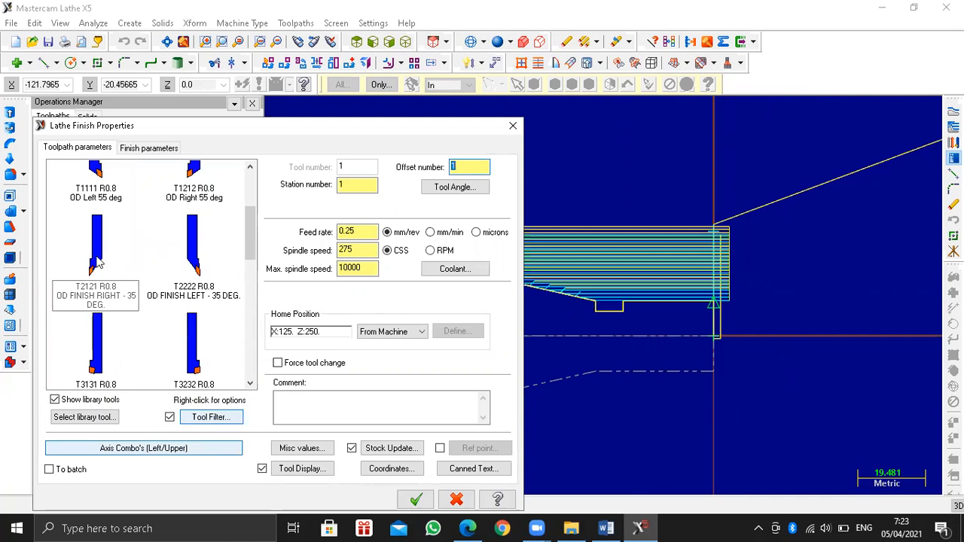
pyautogui.click(88, 255)
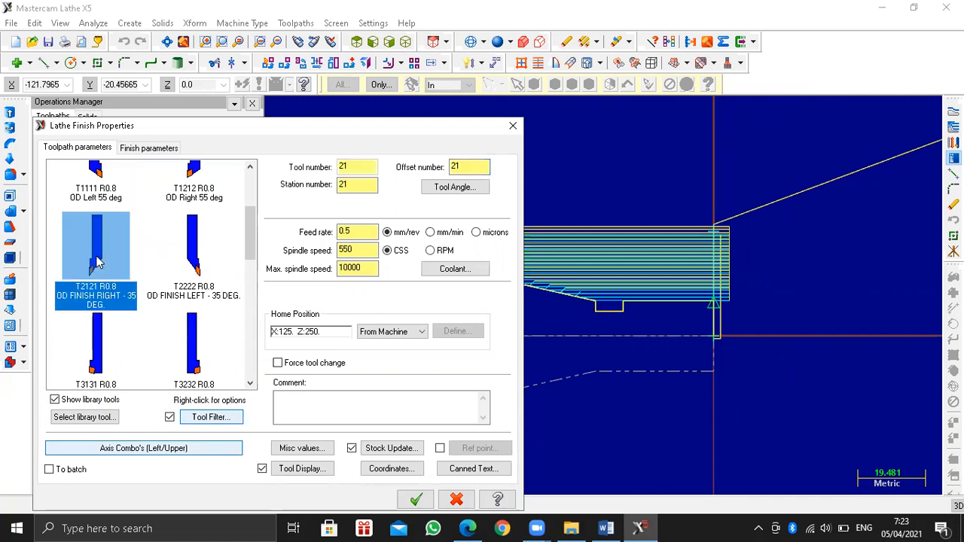
# Step: Set the finish feed rate to 120 mm/min and the spindle speed to 650 RPM
pyautogui.click(430, 232)
pyautogui.click(431, 250)
pyautogui.doubleClick(367, 233)
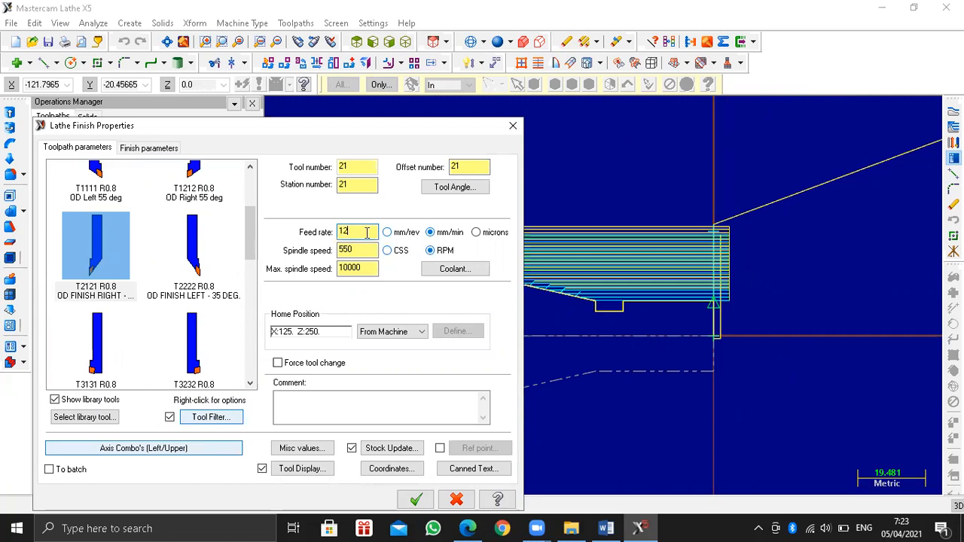
pyautogui.doubleClick(362, 251)
pyautogui.write('650')
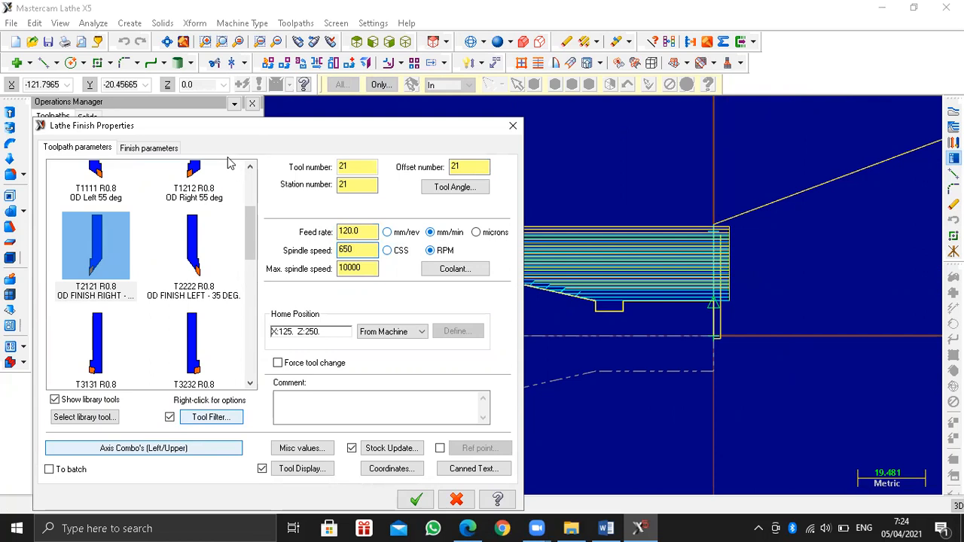
# Step: Try to generate the finish toolpath with the existing finish parameters, and discard the operation without saving it
pyautogui.click(173, 147)
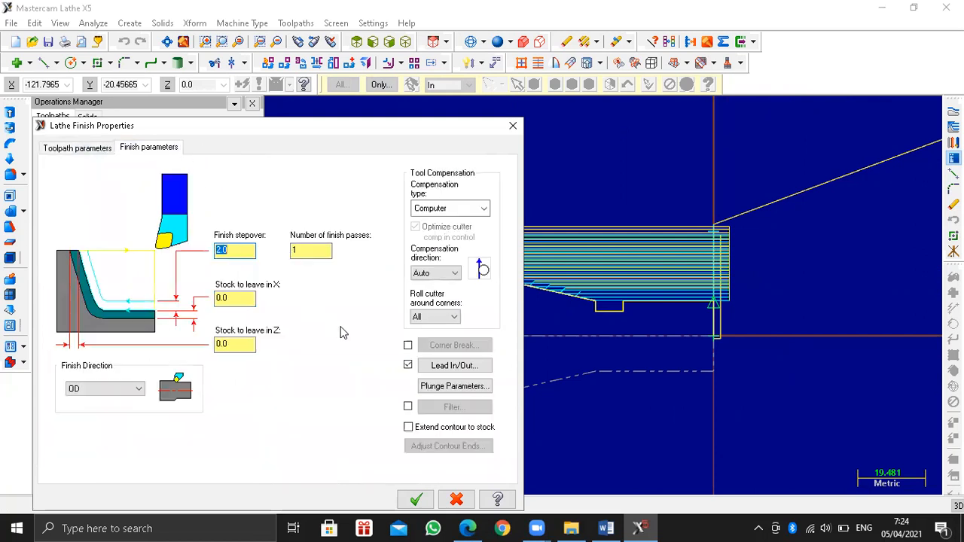
pyautogui.click(416, 499)
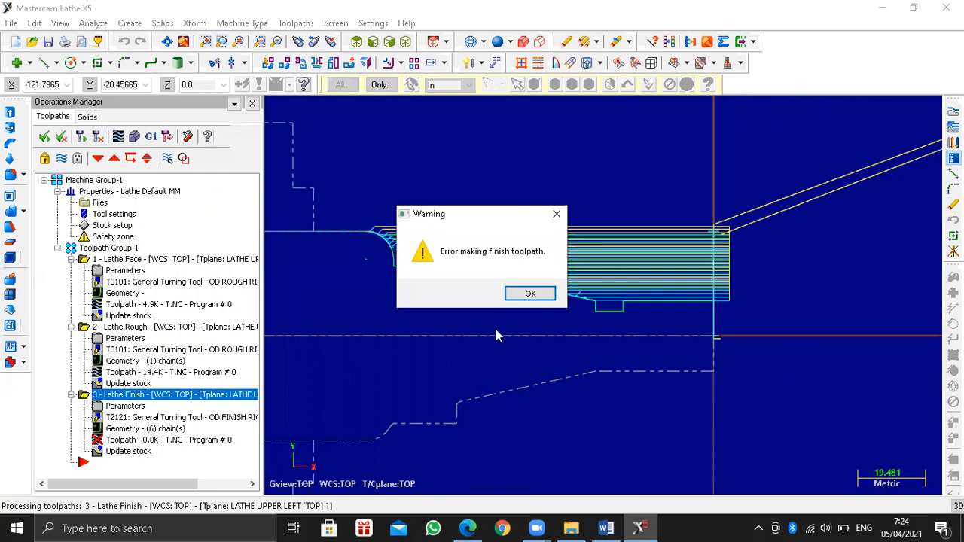
pyautogui.click(522, 293)
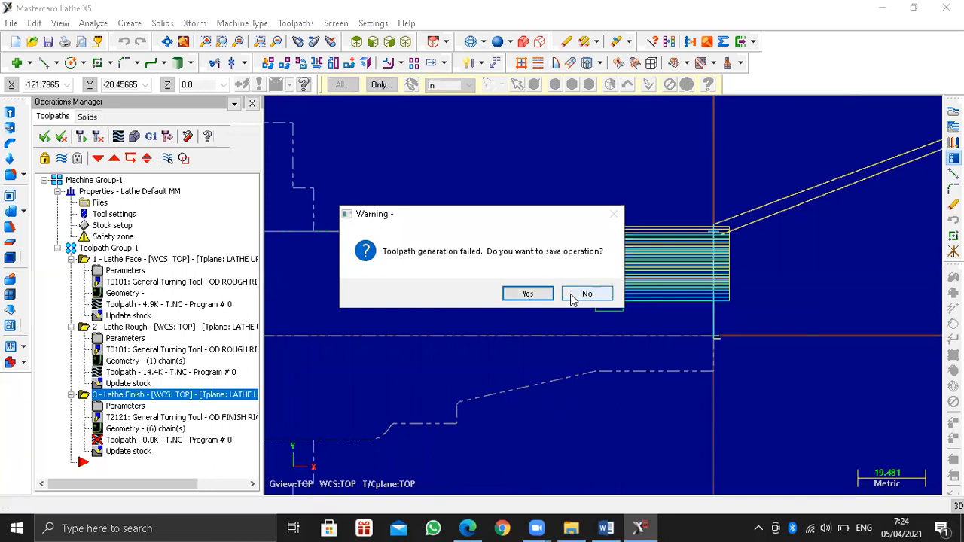
pyautogui.click(570, 294)
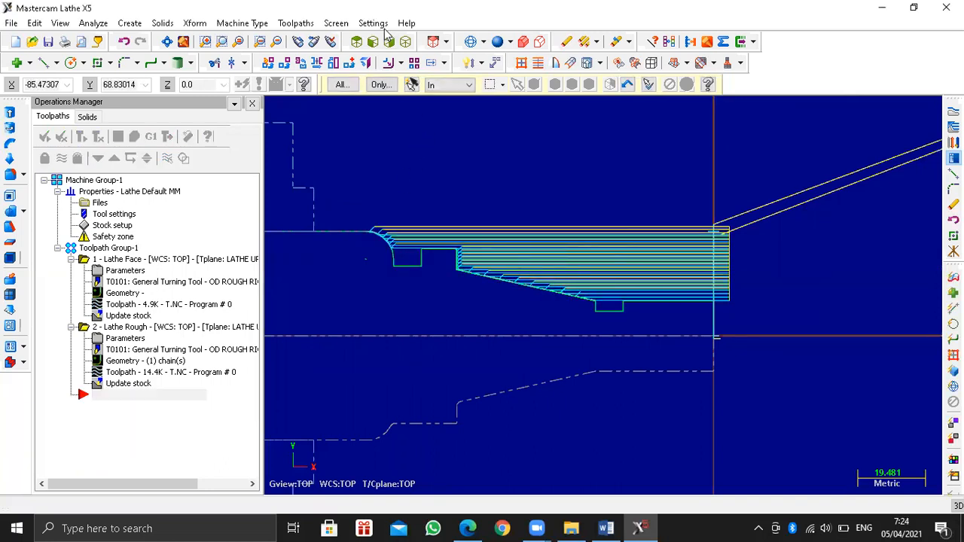
# Step: Start a new lathe finish operation and chain the contour from the front face line to the rounded shoulder arc
pyautogui.click(756, 49)
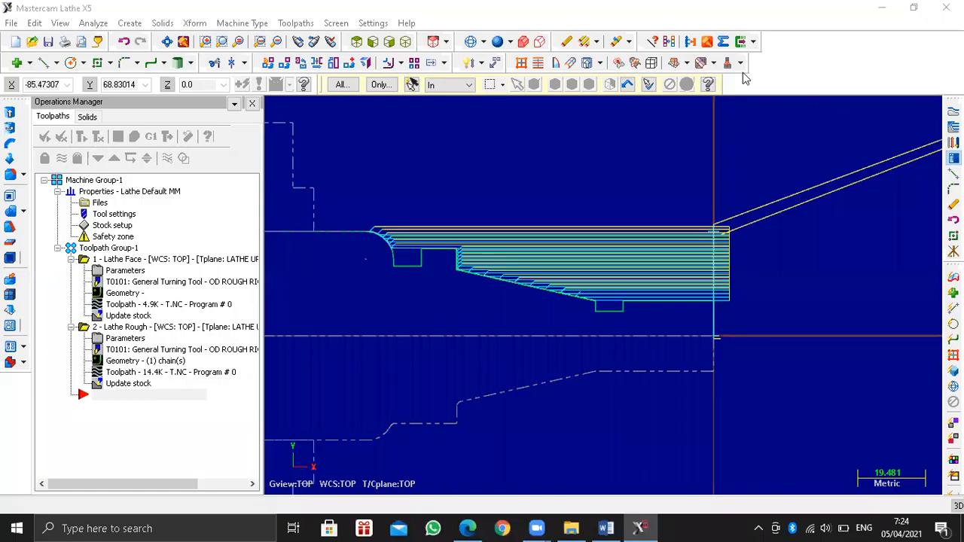
pyautogui.press('alt')
pyautogui.hotkey('alt', 't')
pyautogui.click(307, 60)
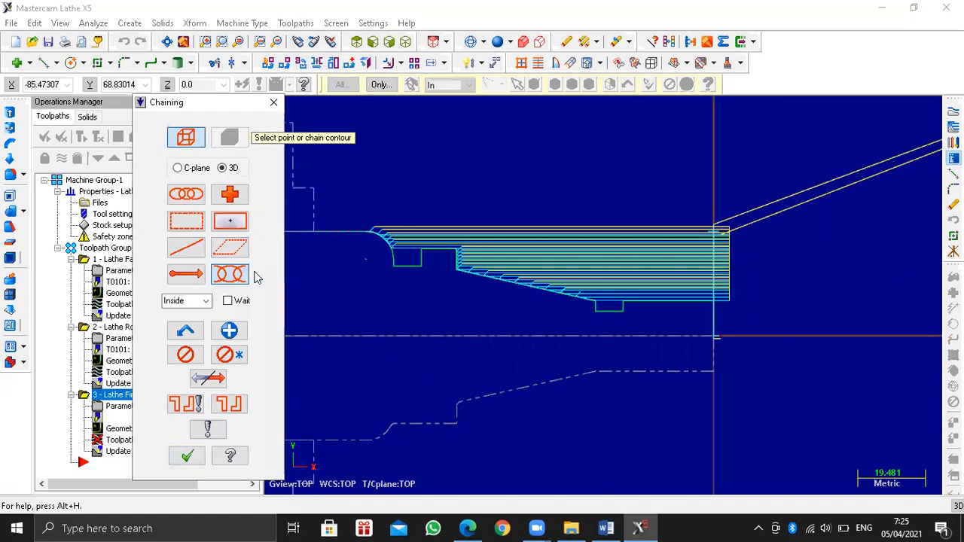
pyautogui.click(715, 336)
pyautogui.click(713, 334)
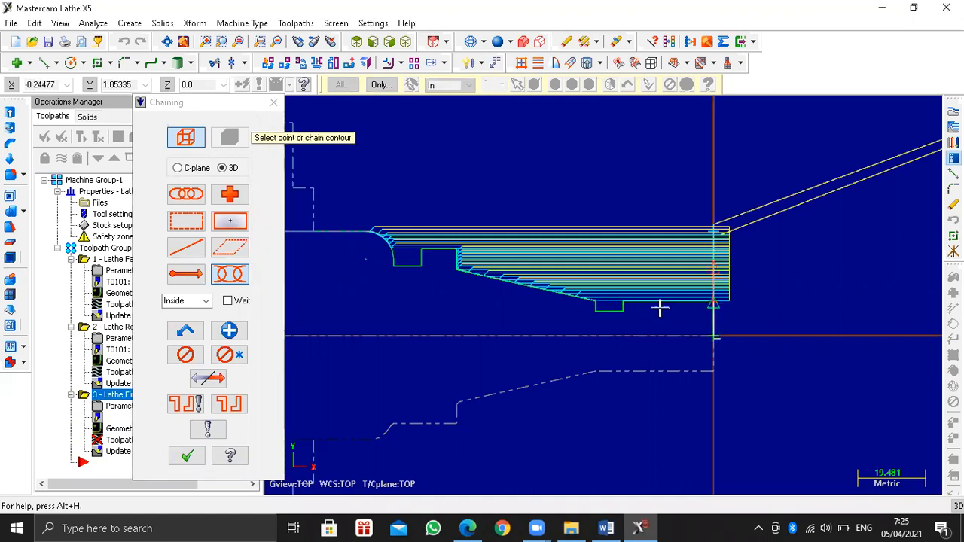
pyautogui.click(377, 230)
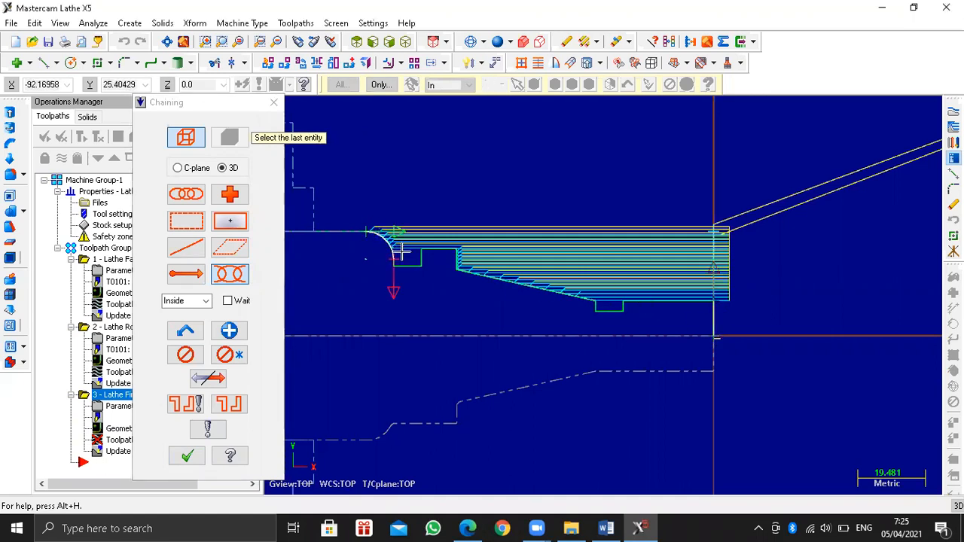
pyautogui.click(713, 334)
pyautogui.click(713, 334)
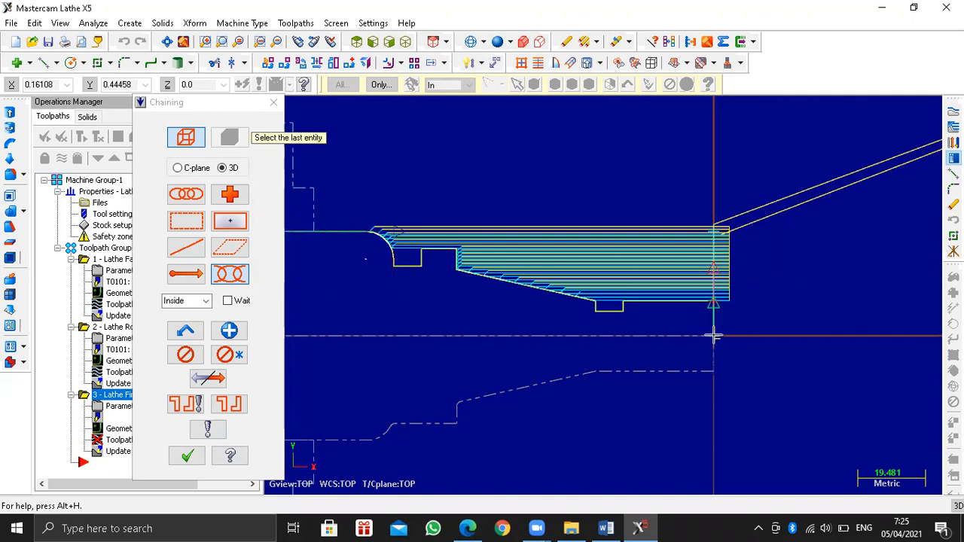
pyautogui.click(380, 232)
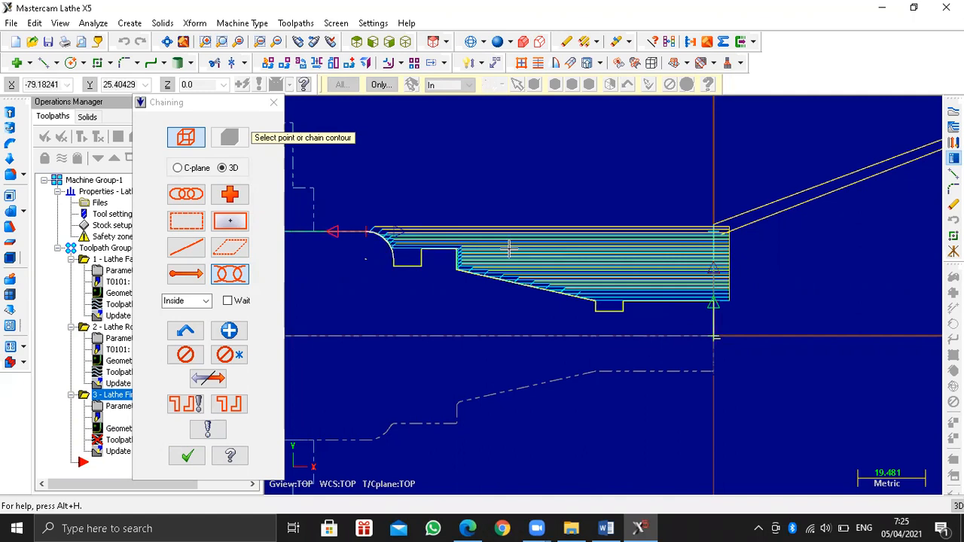
pyautogui.click(188, 455)
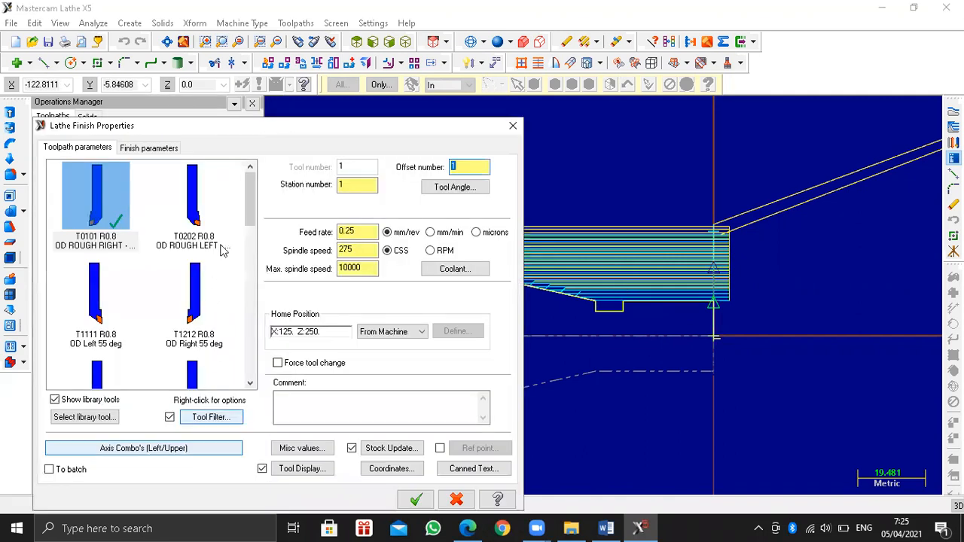
# Step: Choose the T2121 OD Finish Right 35 deg. tool, with a feed rate of 120 mm/min and the spindle speed in RPM
pyautogui.scroll(-2, 121, 328)
pyautogui.click(95, 256)
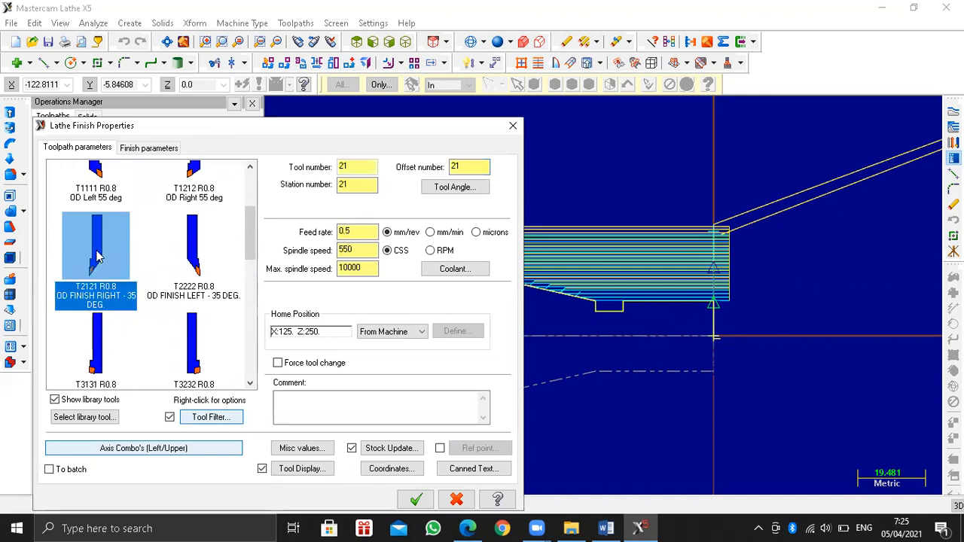
pyautogui.click(430, 233)
pyautogui.click(431, 250)
pyautogui.doubleClick(366, 233)
pyautogui.write('120')
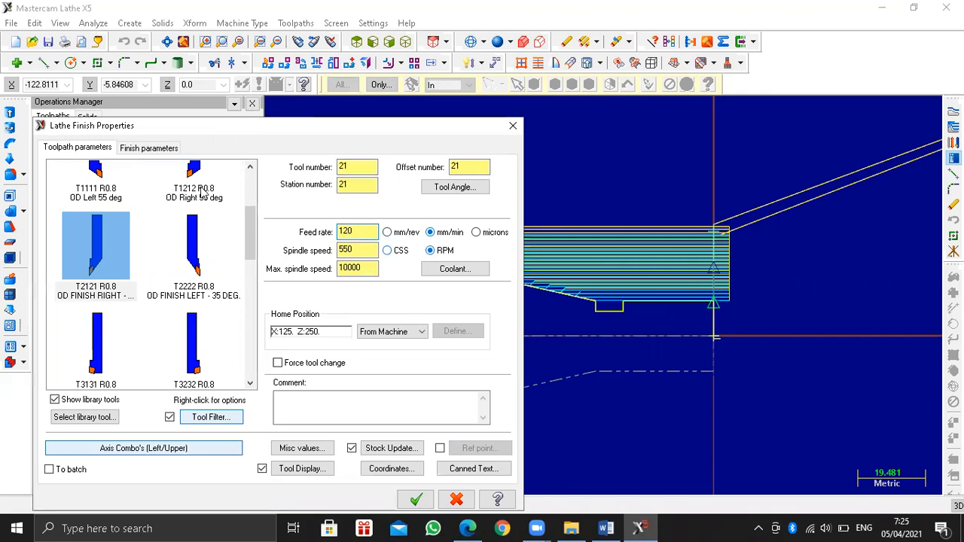
# Step: Try to generate the finish toolpath with Computer compensation, refuse writing the colliding toolpath, and save the operation anyway
pyautogui.click(163, 148)
pyautogui.click(437, 209)
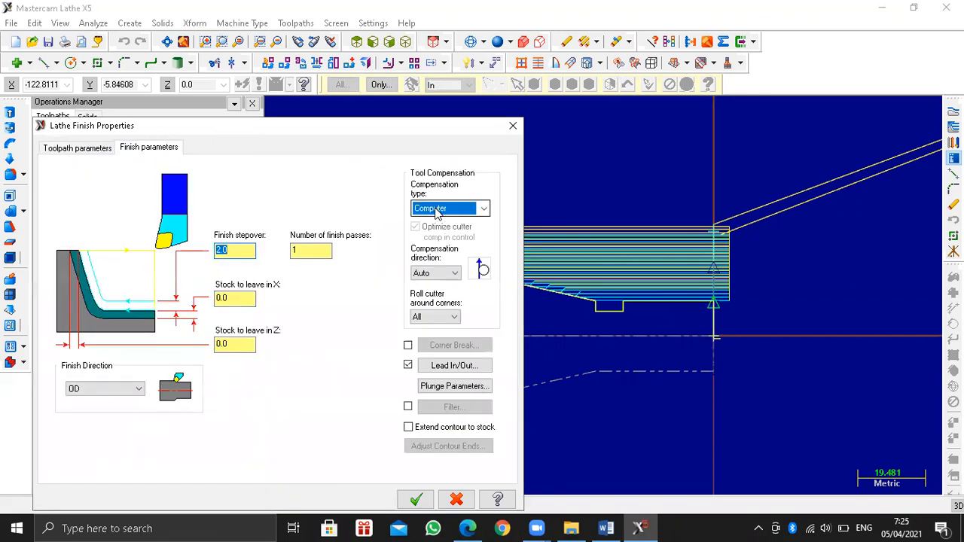
pyautogui.click(437, 211)
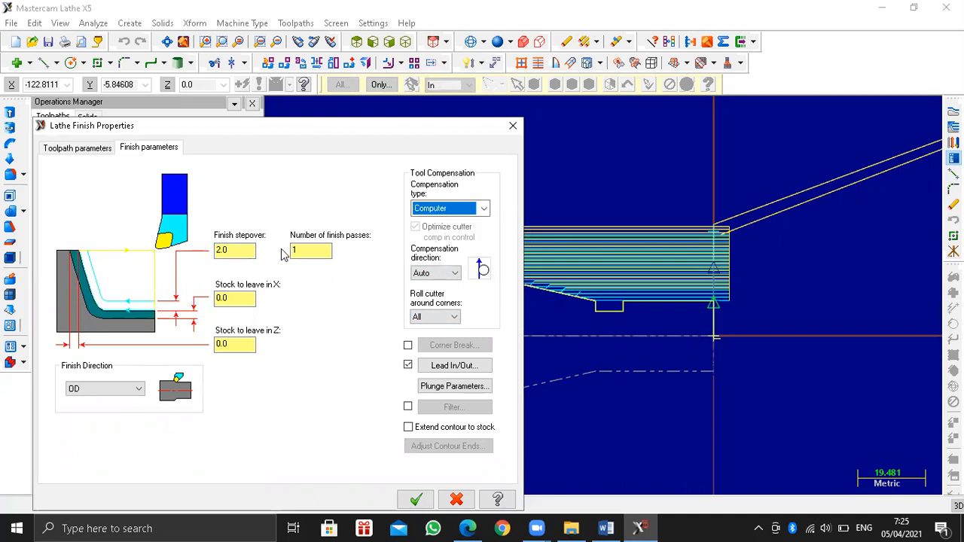
pyautogui.click(413, 499)
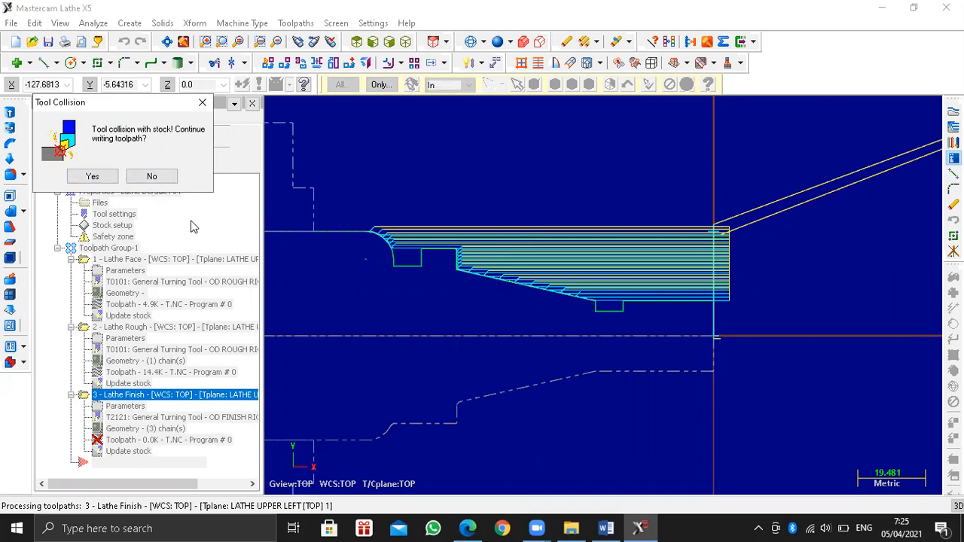
pyautogui.click(152, 177)
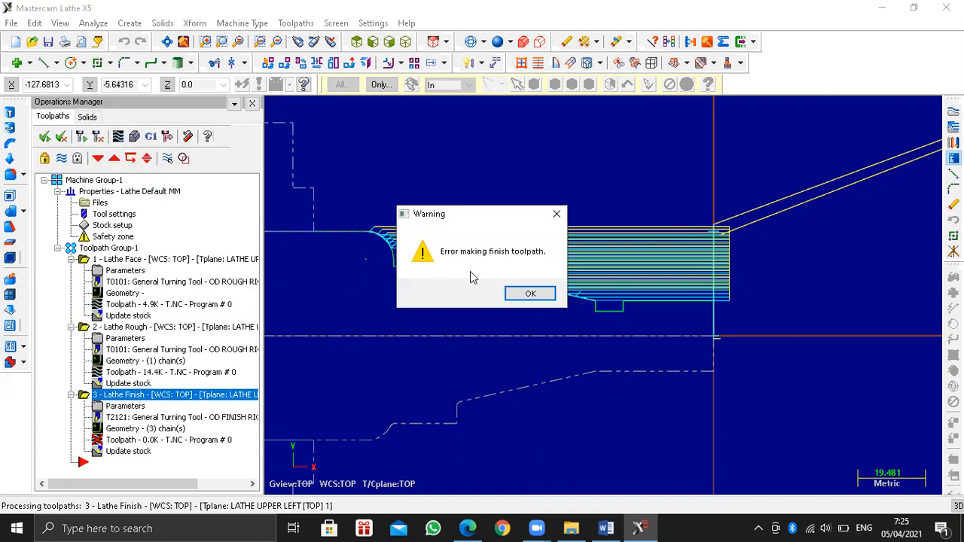
pyautogui.click(530, 294)
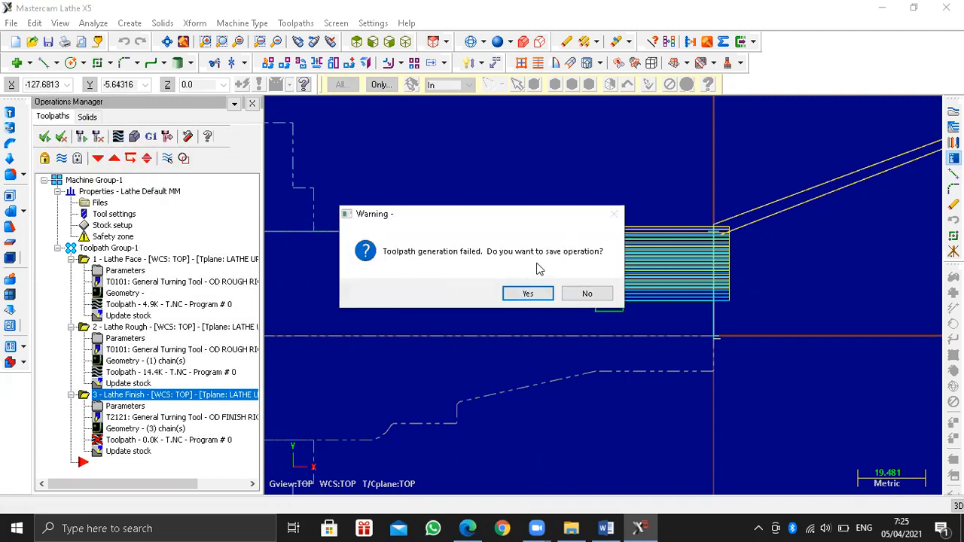
pyautogui.click(538, 294)
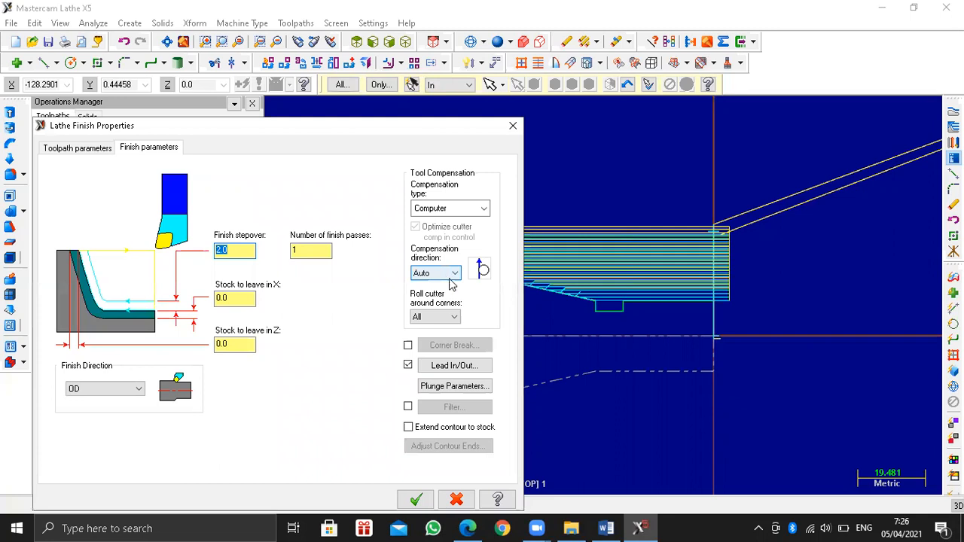
# Step: Set the finish operation's roll cutter around corners option to None and try to regenerate its toolpath
pyautogui.click(452, 318)
pyautogui.click(422, 330)
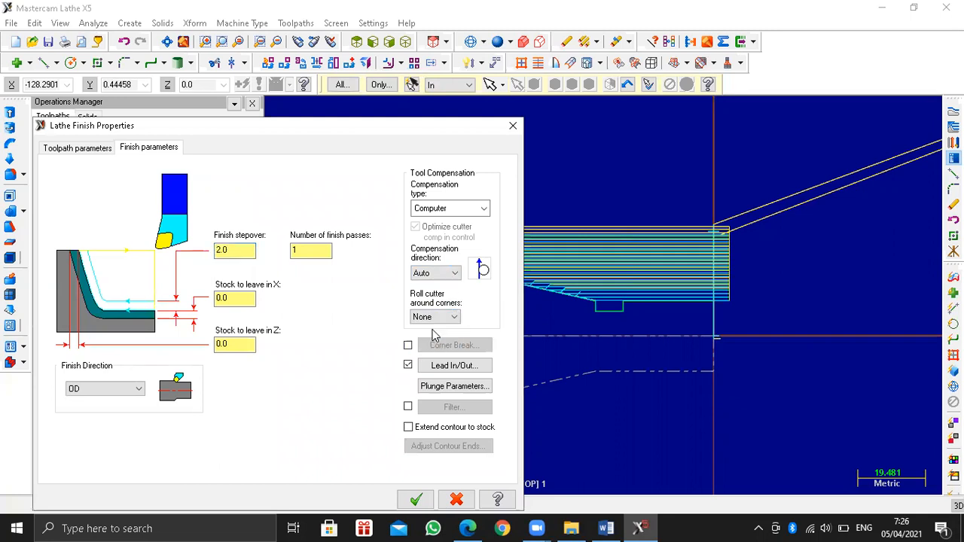
pyautogui.click(419, 503)
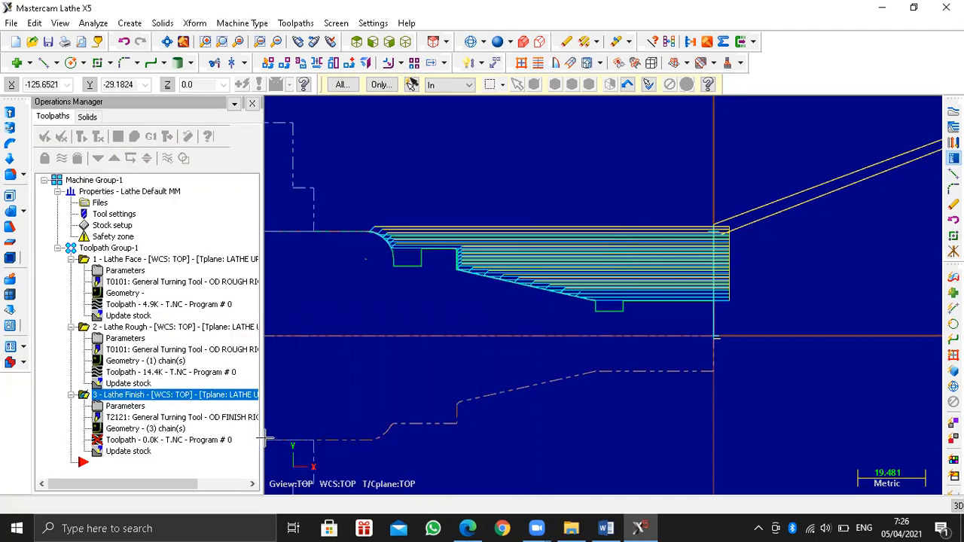
pyautogui.click(173, 443)
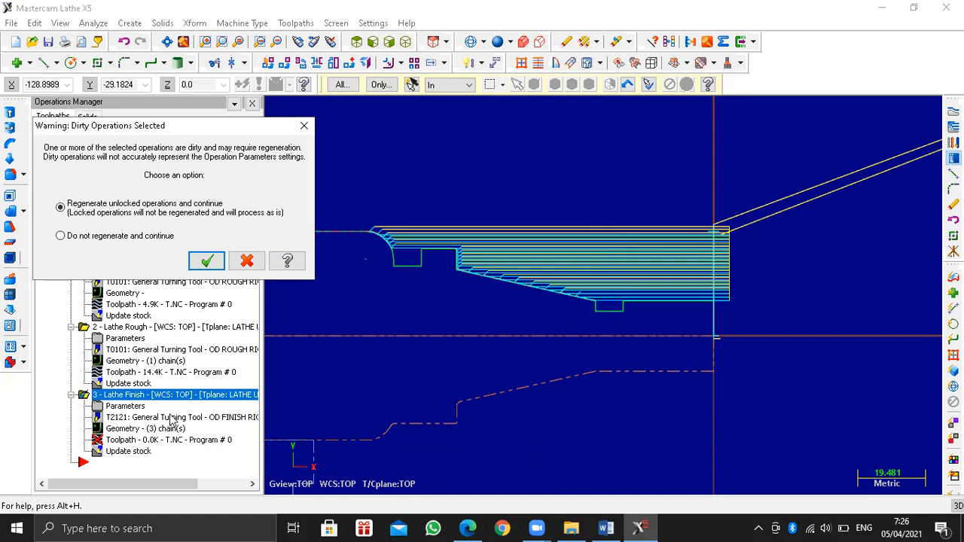
pyautogui.click(207, 261)
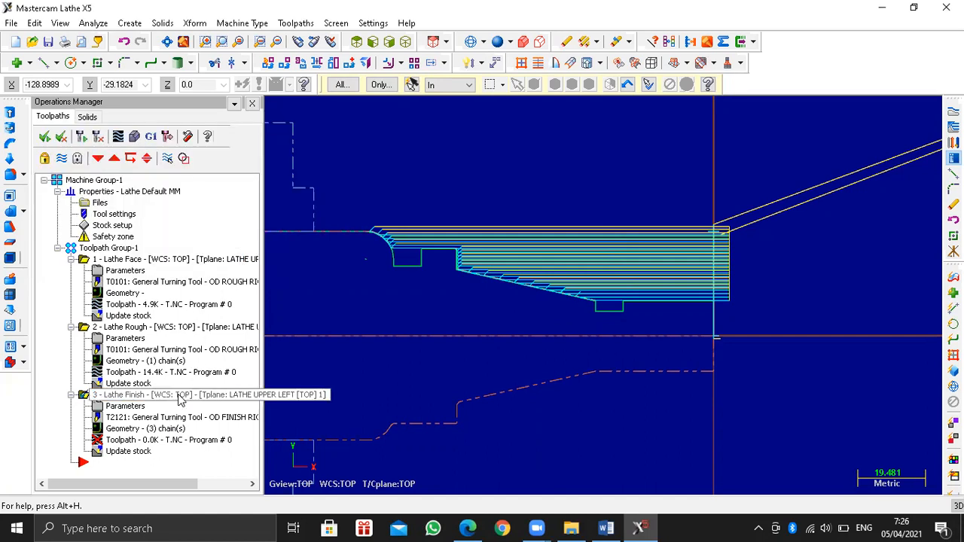
# Step: Set roll cutter around corners to All, disable lead in/out, and try to regenerate the finish toolpath, refusing to write it with the collision
pyautogui.click(126, 406)
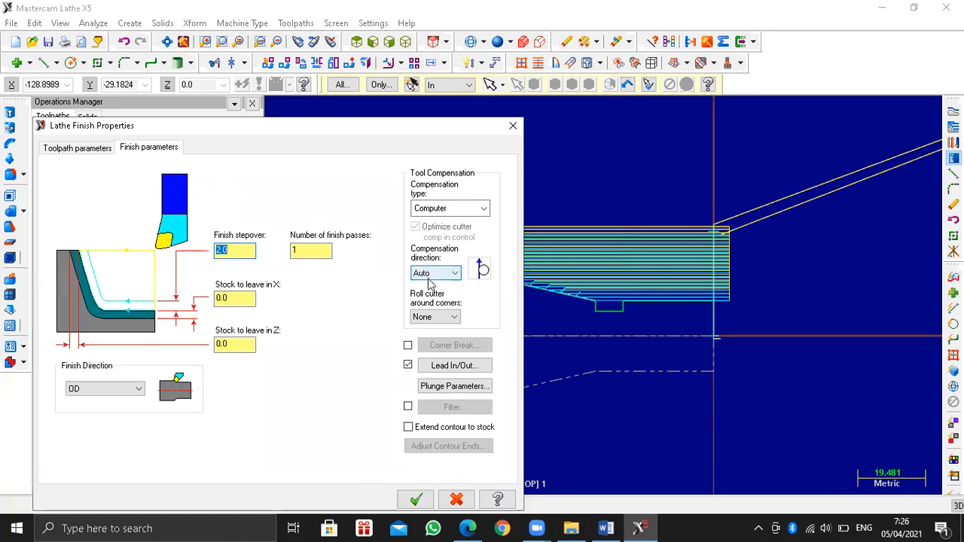
pyautogui.click(435, 317)
pyautogui.click(430, 351)
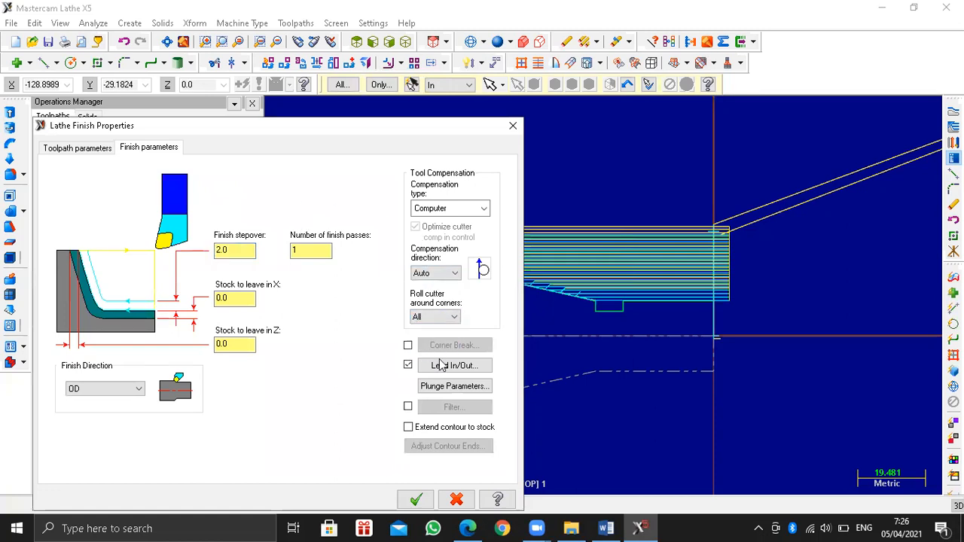
pyautogui.click(408, 366)
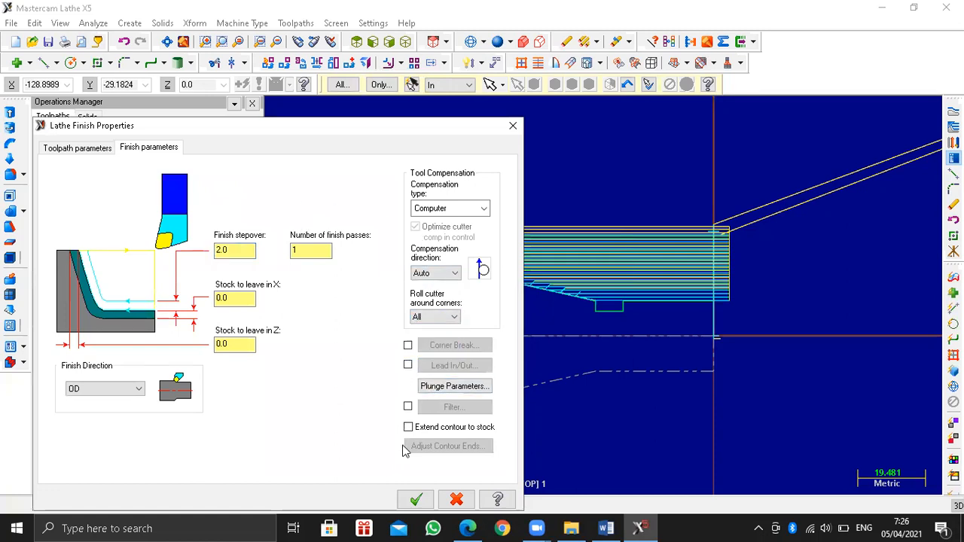
pyautogui.click(416, 499)
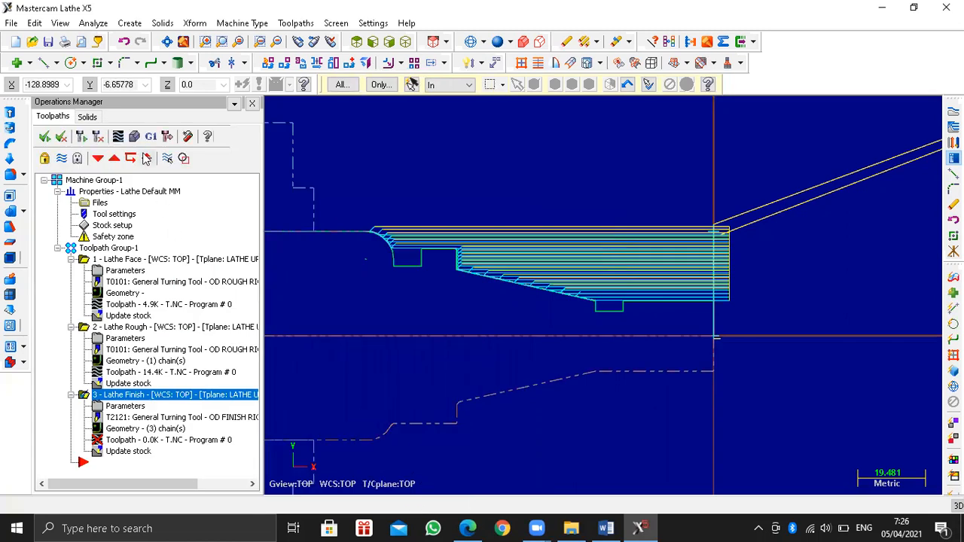
pyautogui.click(80, 136)
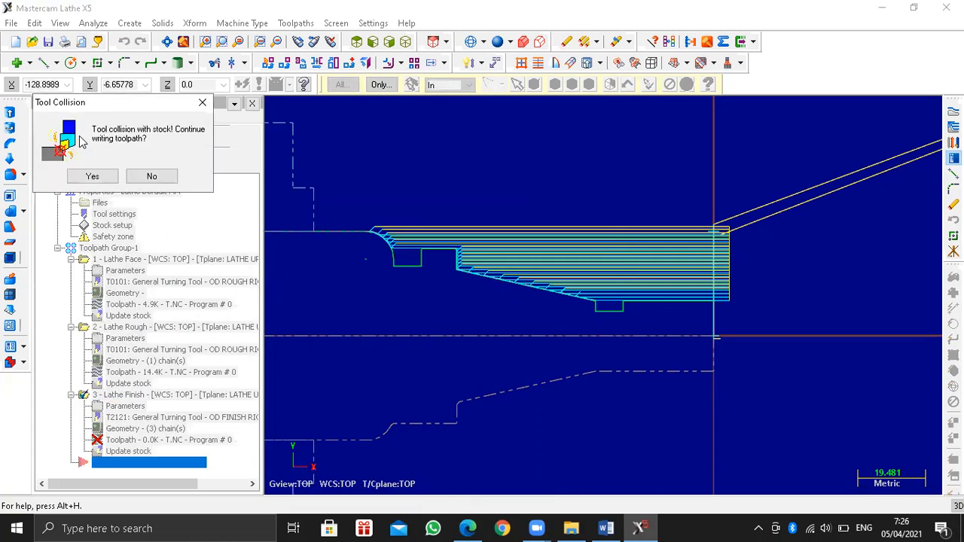
pyautogui.click(152, 178)
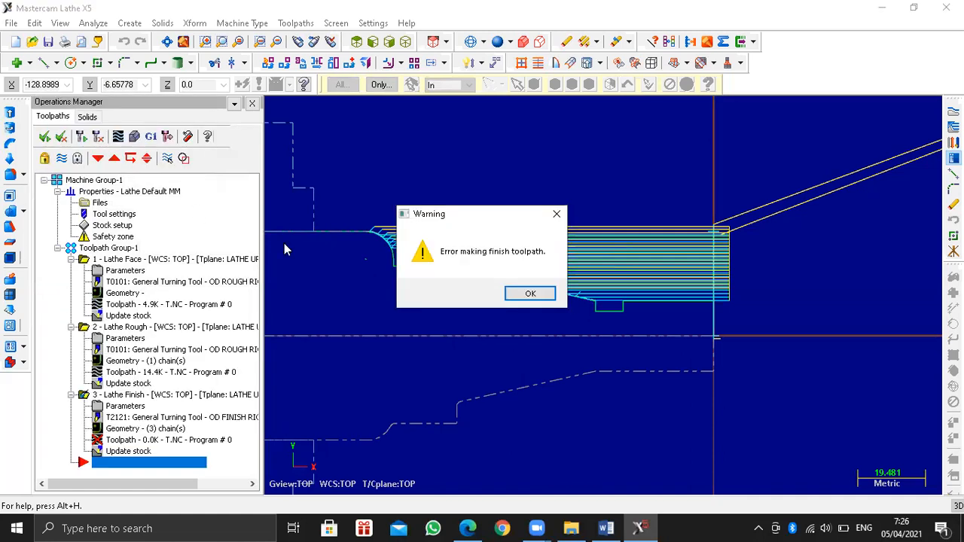
pyautogui.click(525, 299)
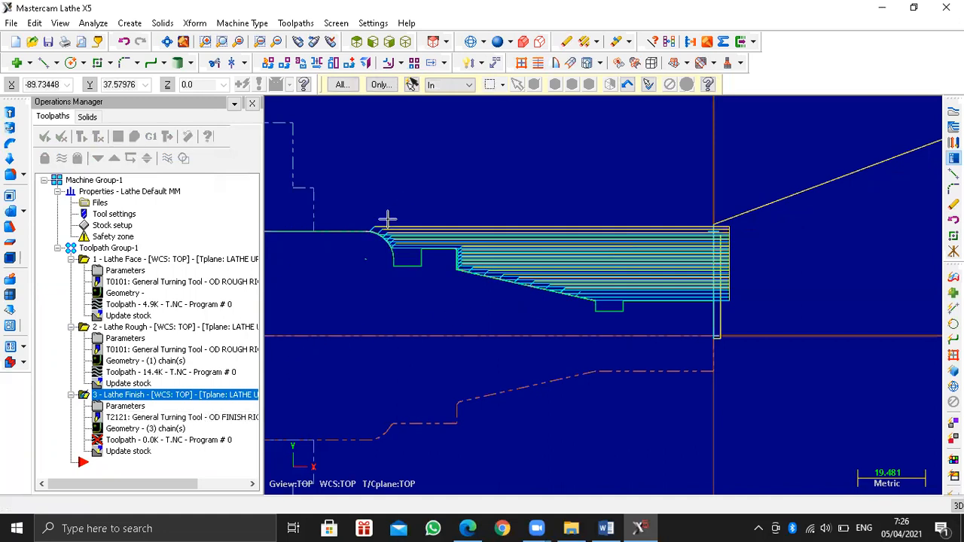
# Step: Review the finish operation's parameters, including feed rate and spindle speed, accept them, and regenerate the finish toolpath
pyautogui.click(117, 408)
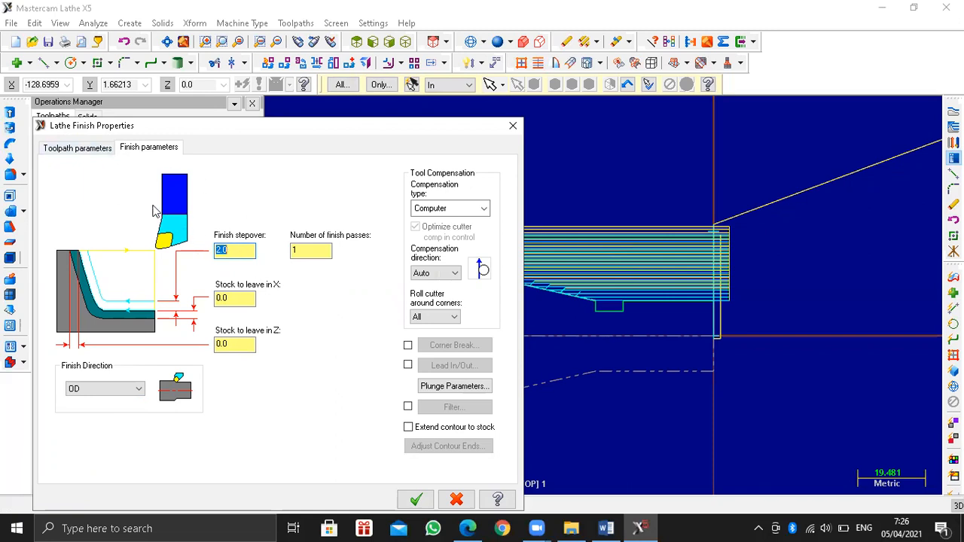
pyautogui.click(82, 148)
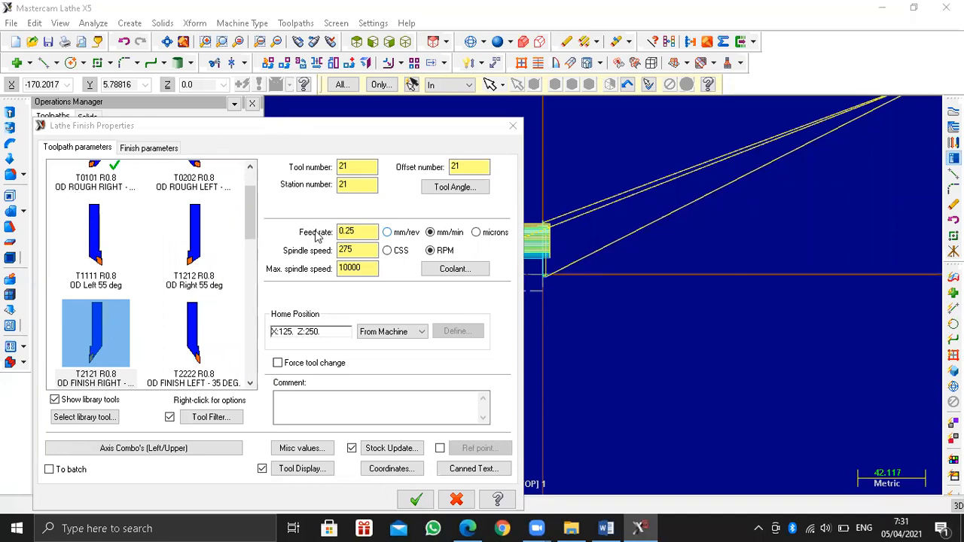
pyautogui.click(365, 233)
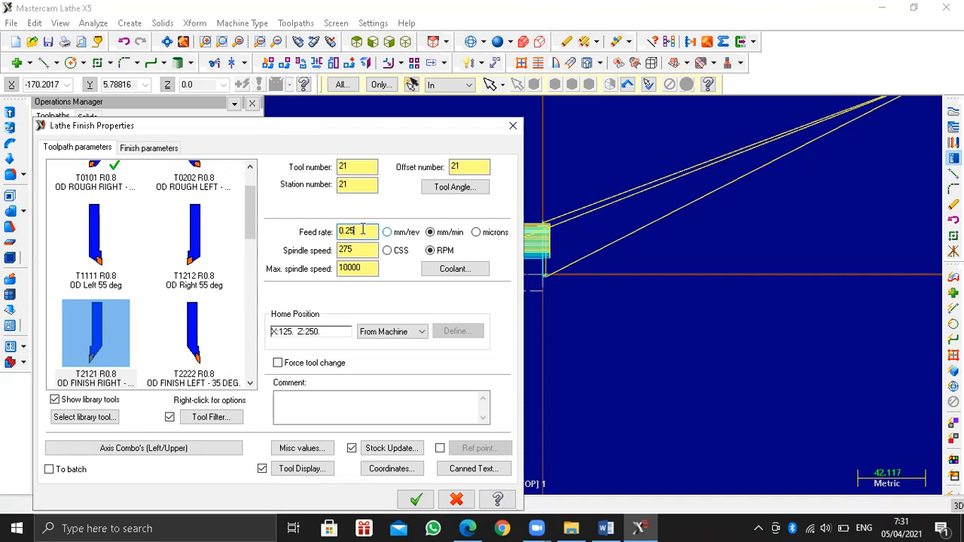
pyautogui.click(364, 249)
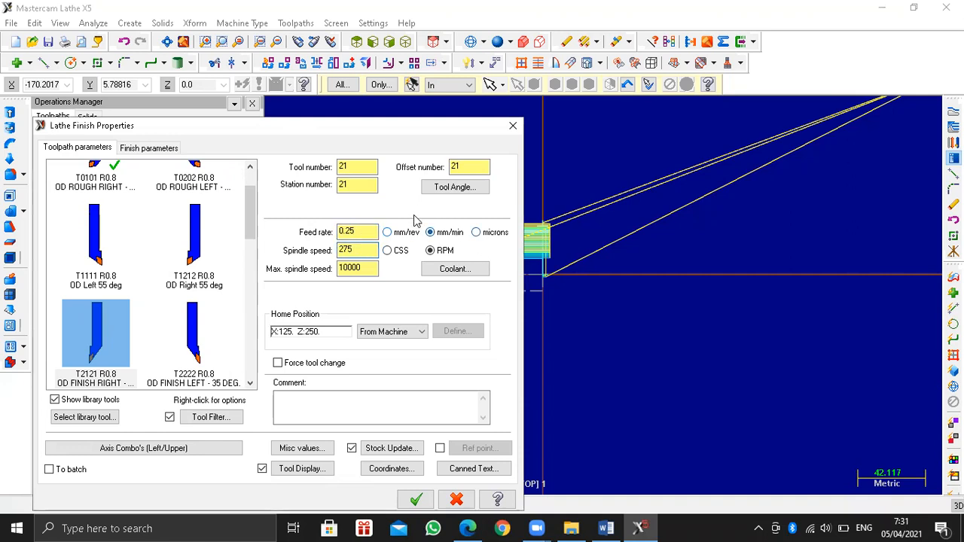
pyautogui.click(416, 500)
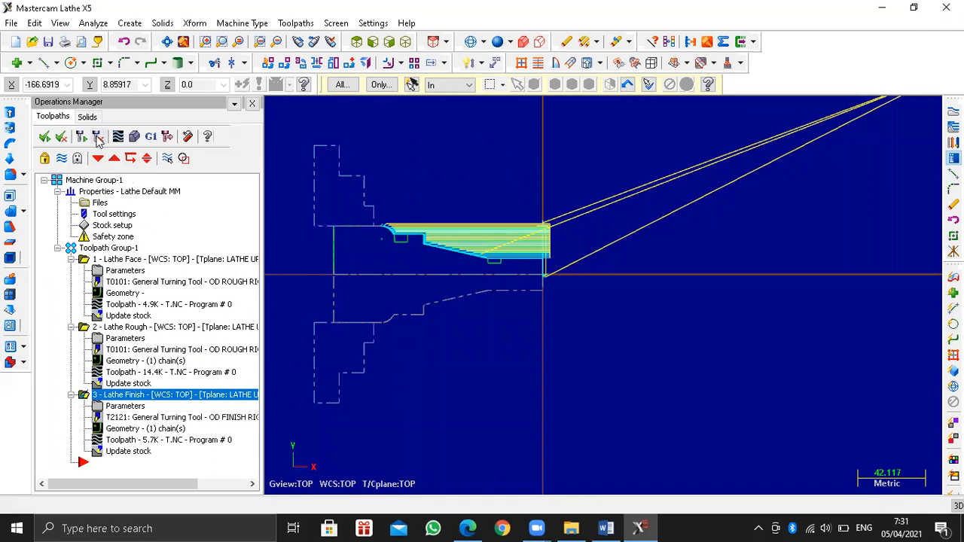
pyautogui.click(82, 139)
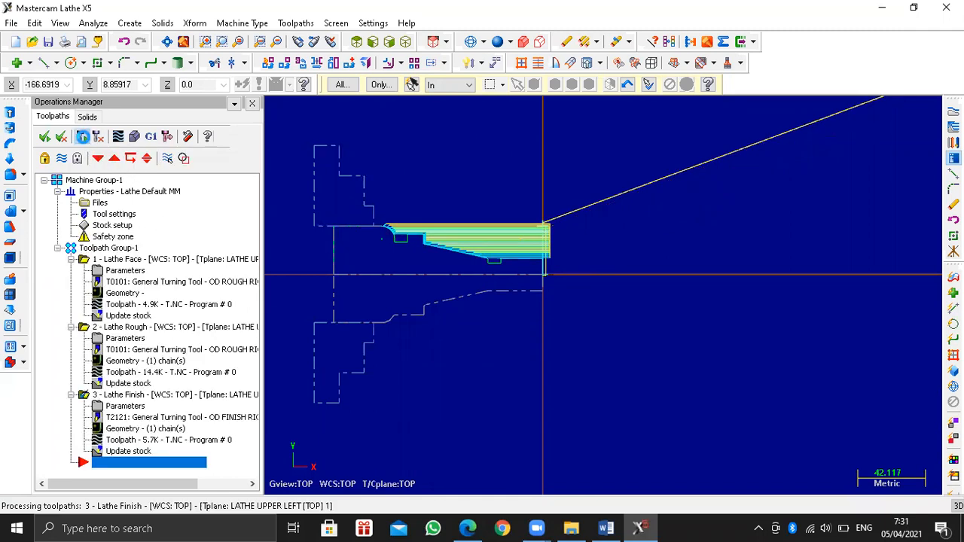
# Step: Examine the regenerated finish toolpath closely along the taper and beside the front groove, and check the whole part profile
pyautogui.scroll(8, 463, 266)
pyautogui.scroll(5, 468, 268)
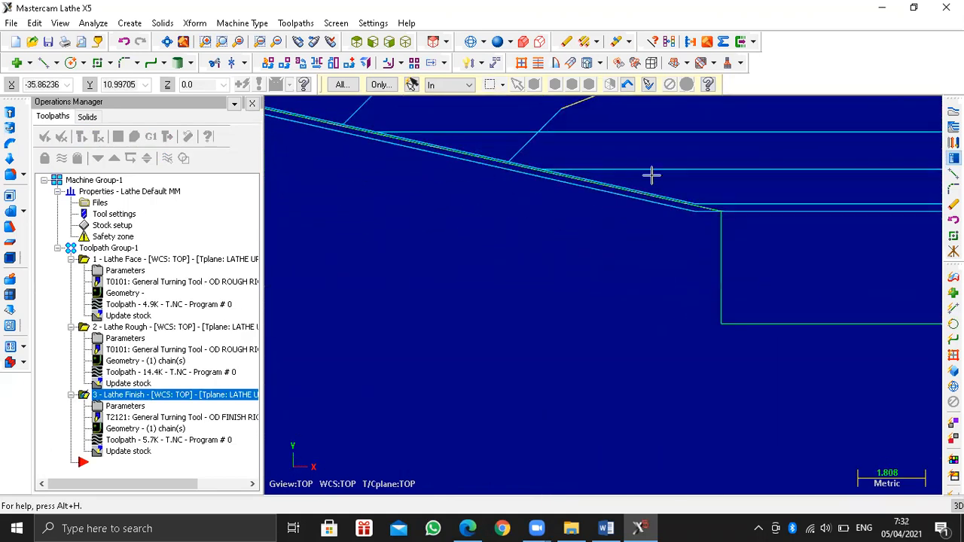
pyautogui.scroll(-5, 633, 196)
pyautogui.scroll(-8, 606, 189)
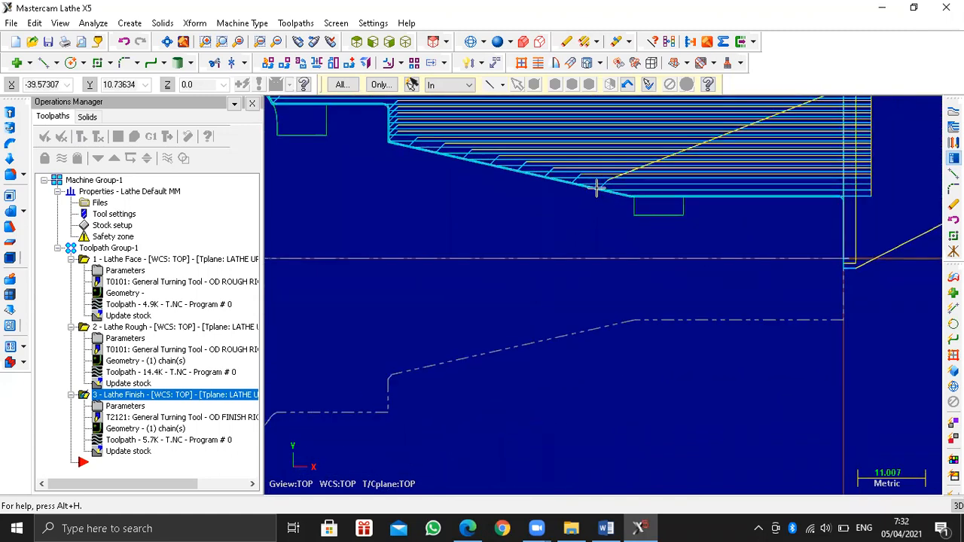
pyautogui.scroll(2, 520, 122)
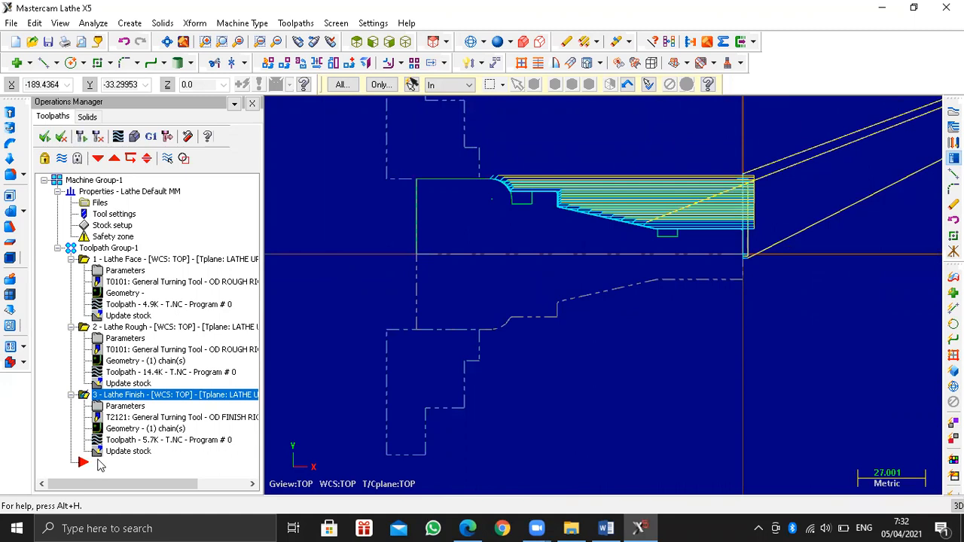
pyautogui.click(364, 43)
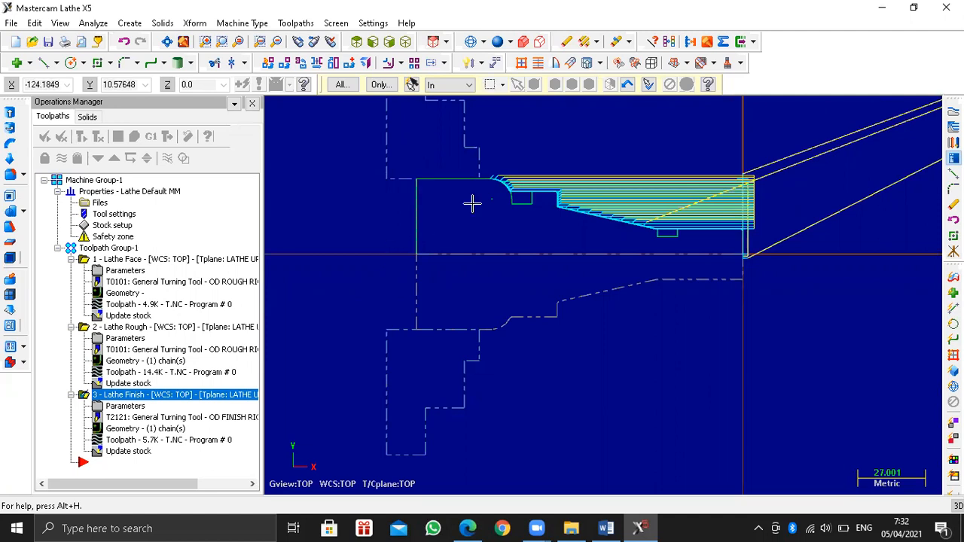
pyautogui.scroll(2, 524, 199)
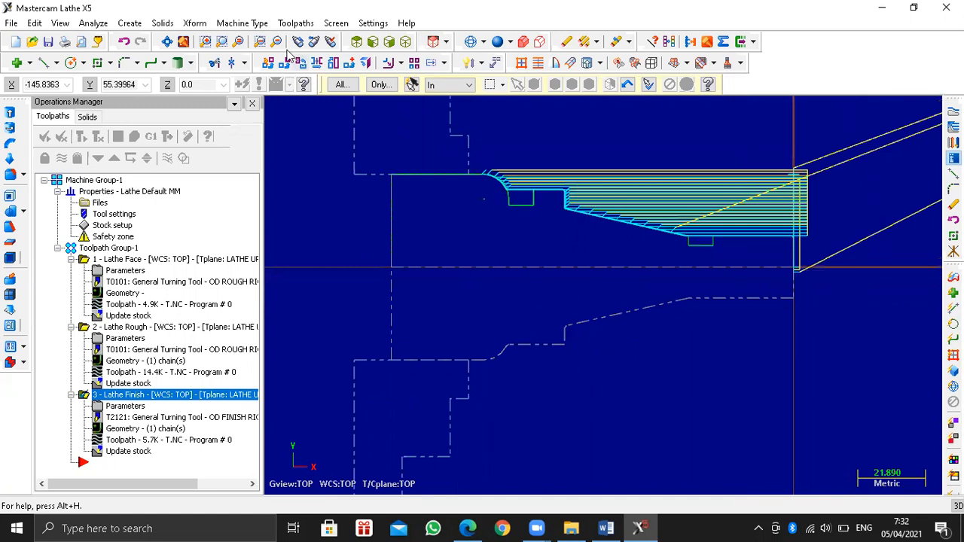
# Step: Start a lathe thread toolpath and choose the T9494 R0.072 OD Thread Right - Small tool, accepting its modified settings
pyautogui.click(295, 24)
pyautogui.click(312, 75)
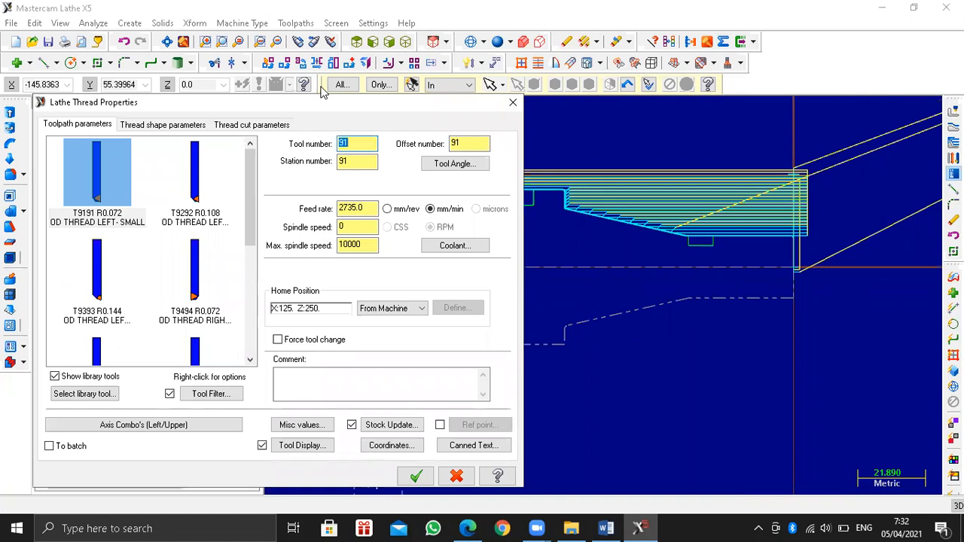
pyautogui.click(196, 291)
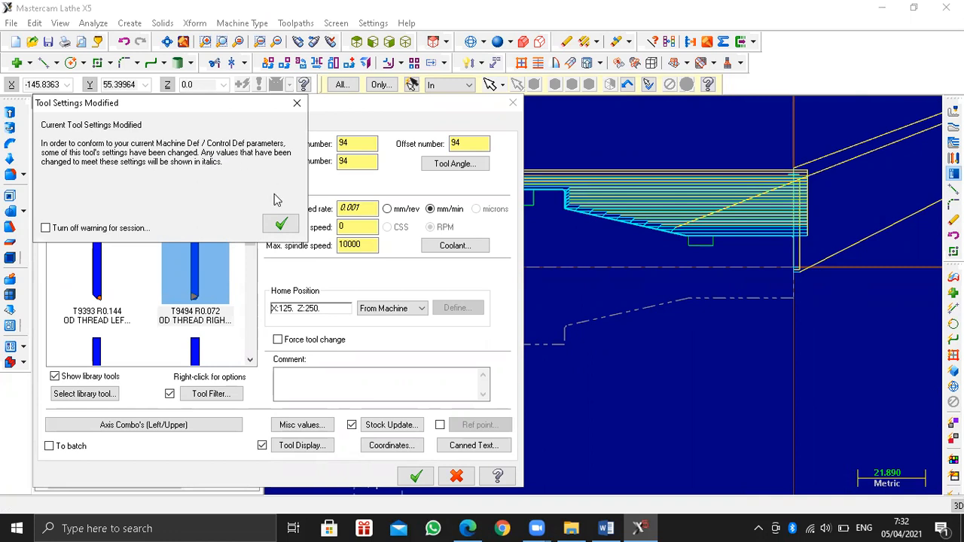
pyautogui.click(281, 226)
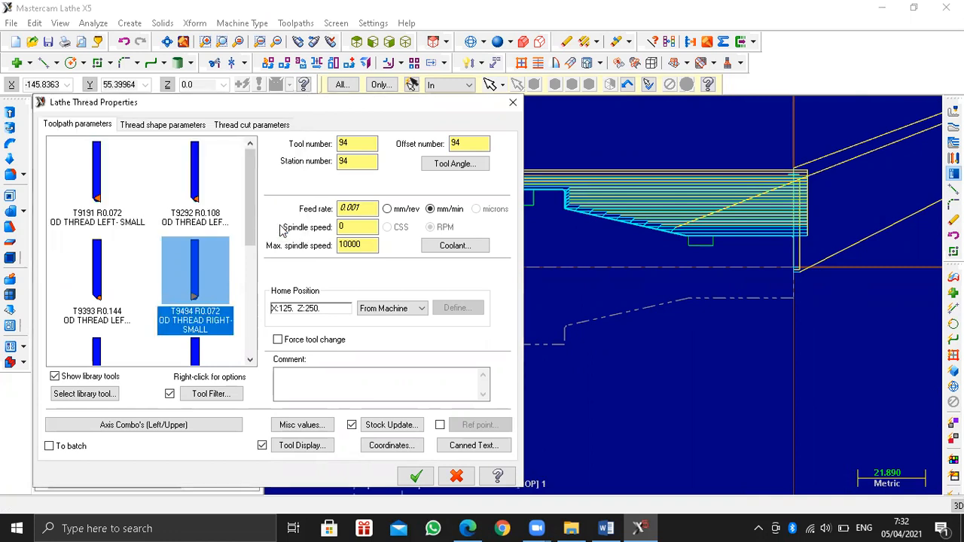
# Step: Set the threading feed rate to 120 mm/min and the spindle speed to 96, and open the thread shape parameters
pyautogui.doubleClick(371, 208)
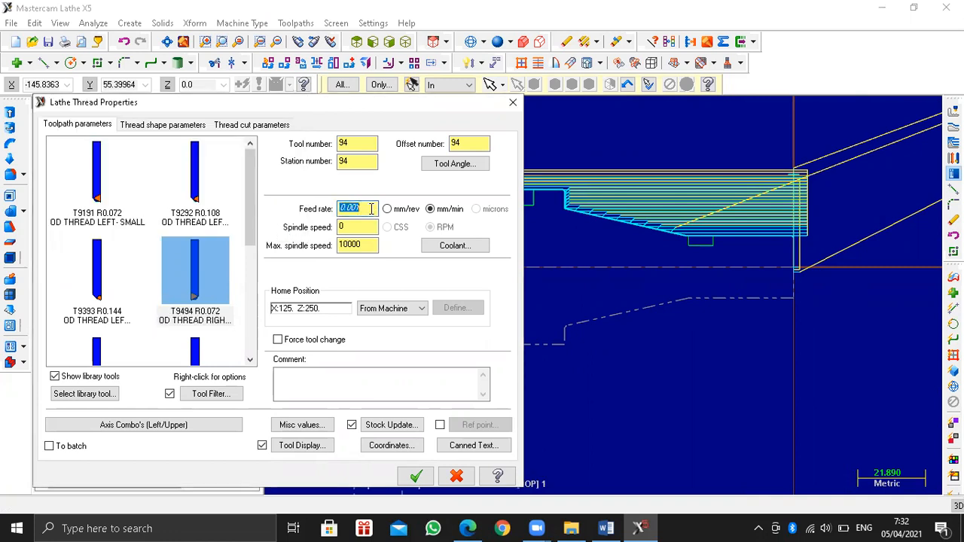
pyautogui.write('720')
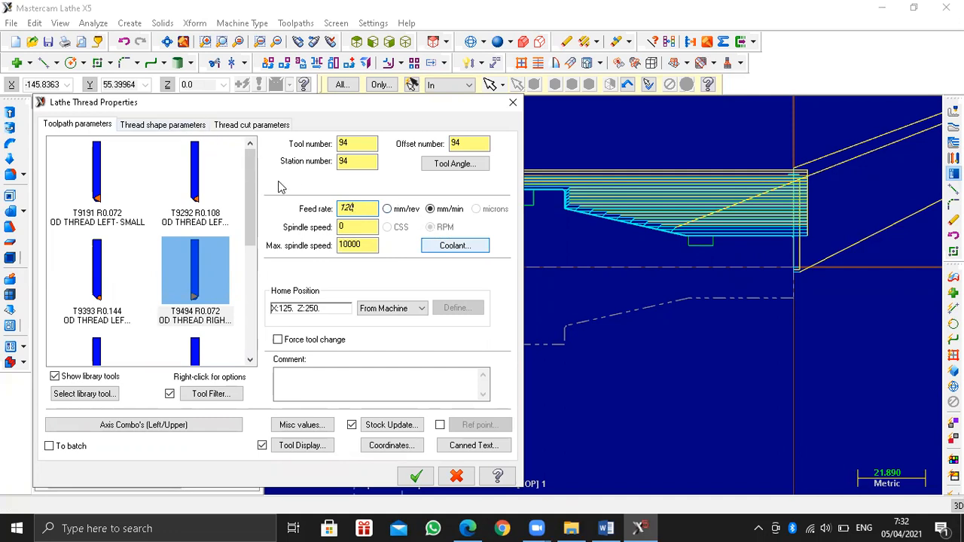
pyautogui.press('Tab')
pyautogui.write('96')
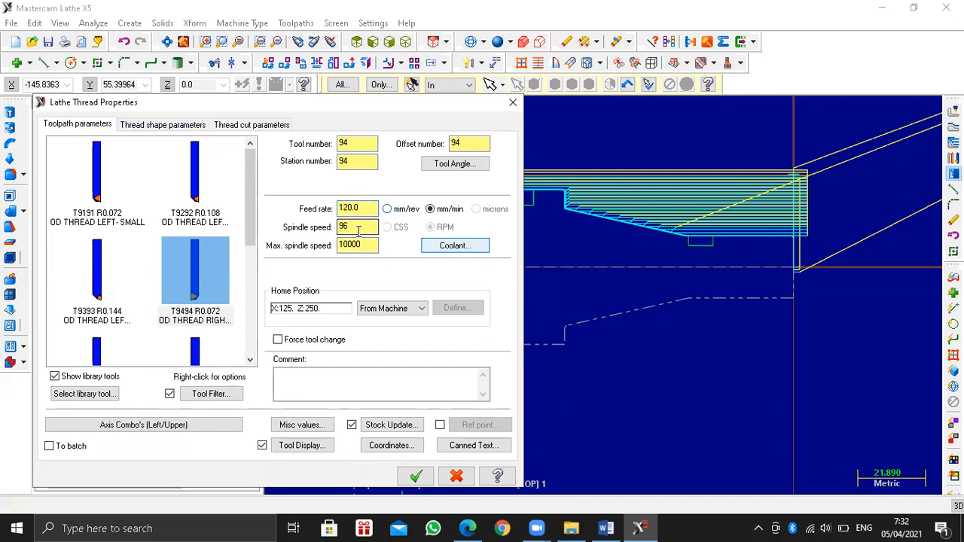
pyautogui.click(172, 124)
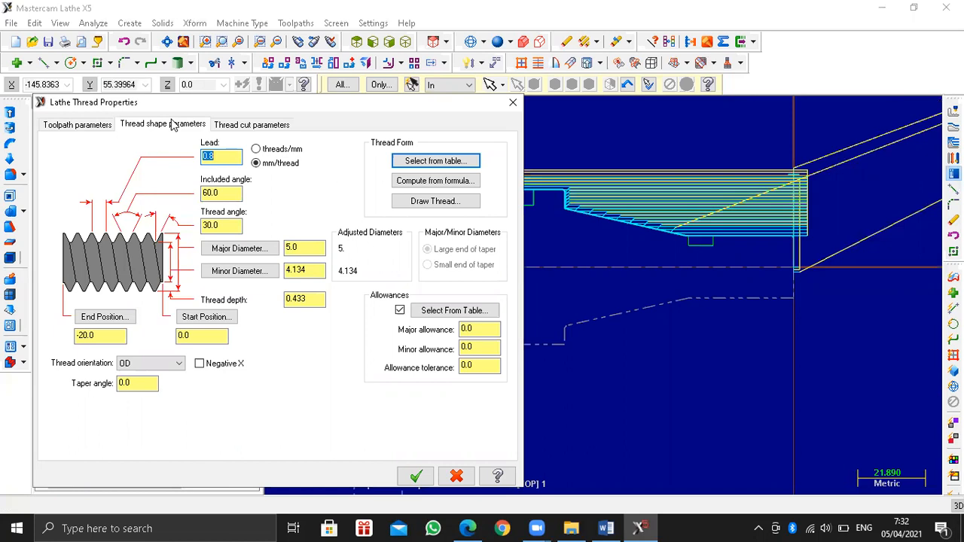
# Step: Select the fine Metric M Profile thread with 20 mm major diameter and 1.5 mm lead from the thread table
pyautogui.click(404, 164)
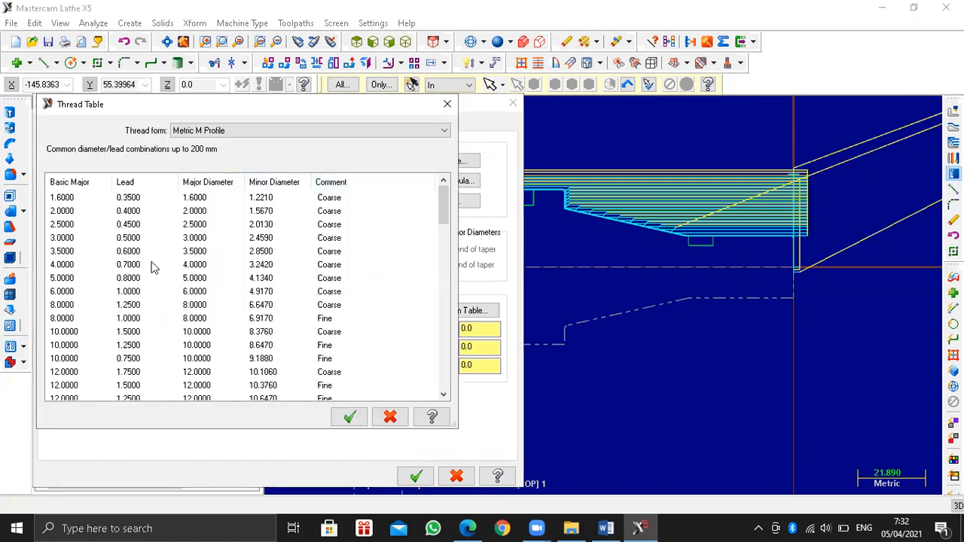
pyautogui.scroll(-5, 149, 273)
pyautogui.scroll(-3, 149, 278)
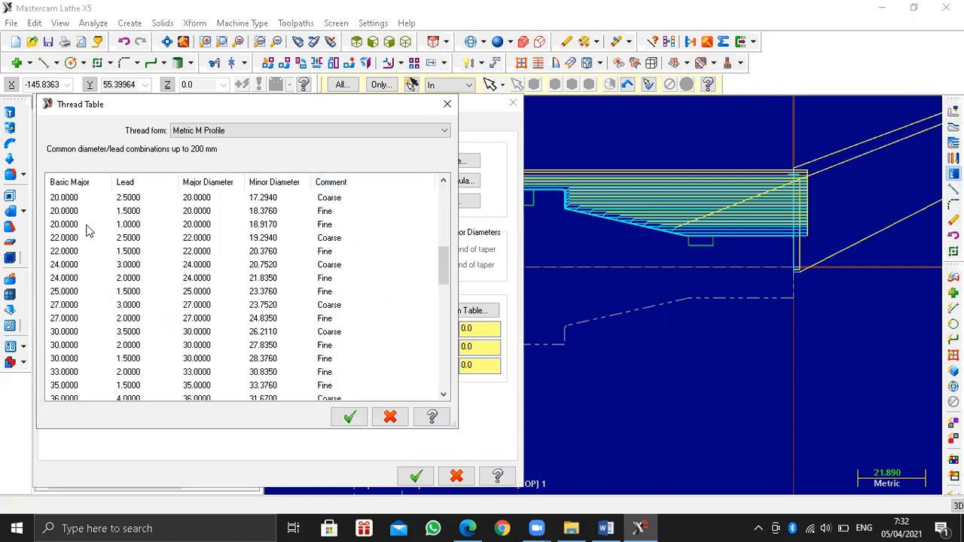
pyautogui.click(130, 212)
pyautogui.click(349, 417)
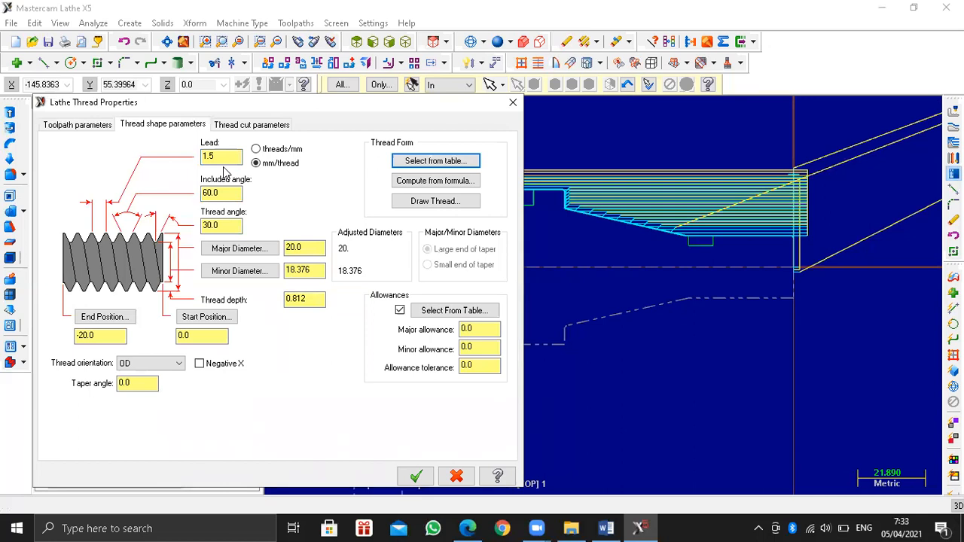
# Step: Set the thread cuts to equal depths with 10 cuts and 10 spring cuts, and generate the thread toolpath
pyautogui.click(232, 130)
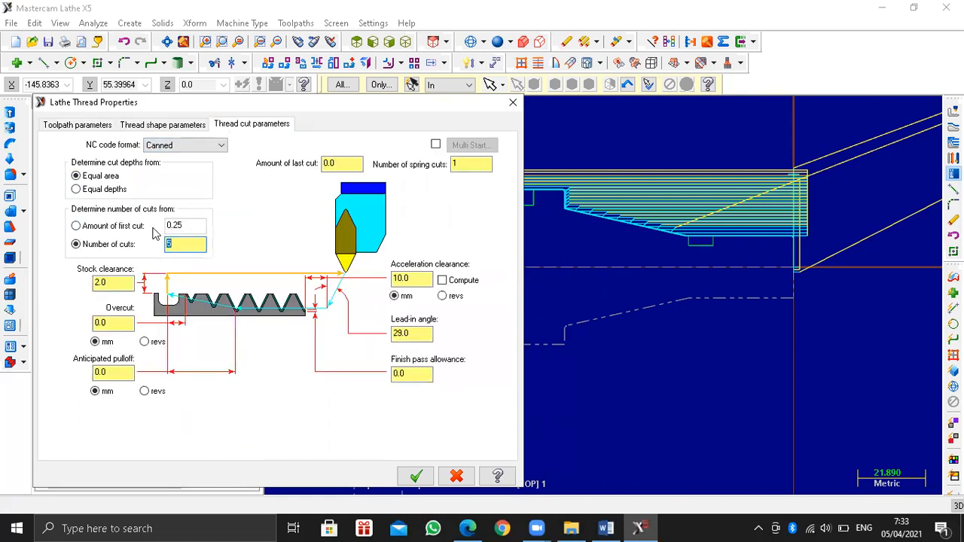
pyautogui.click(119, 190)
pyautogui.click(192, 245)
pyautogui.click(462, 165)
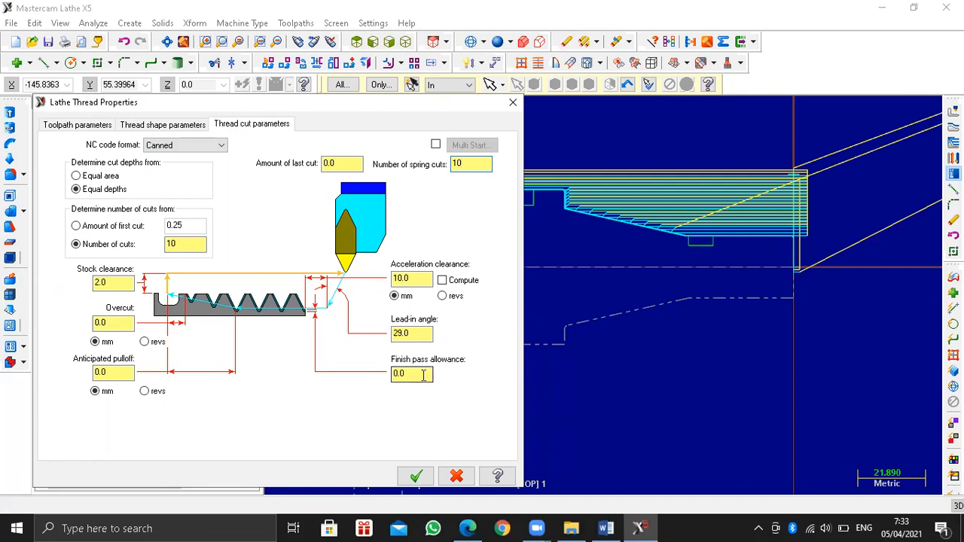
pyautogui.click(417, 477)
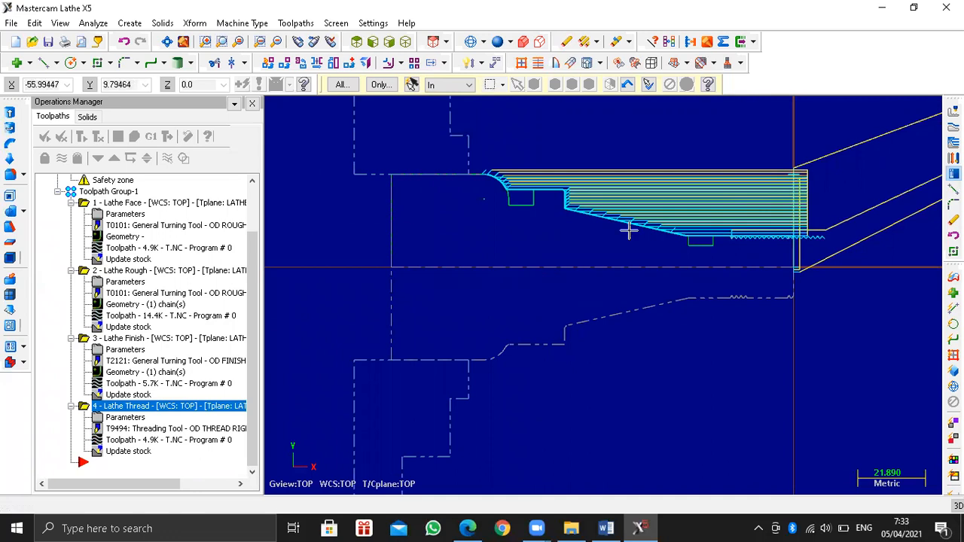
# Step: Set the thread's end position to -26 and regenerate the thread toolpath
pyautogui.scroll(4, 750, 241)
pyautogui.scroll(4, 730, 238)
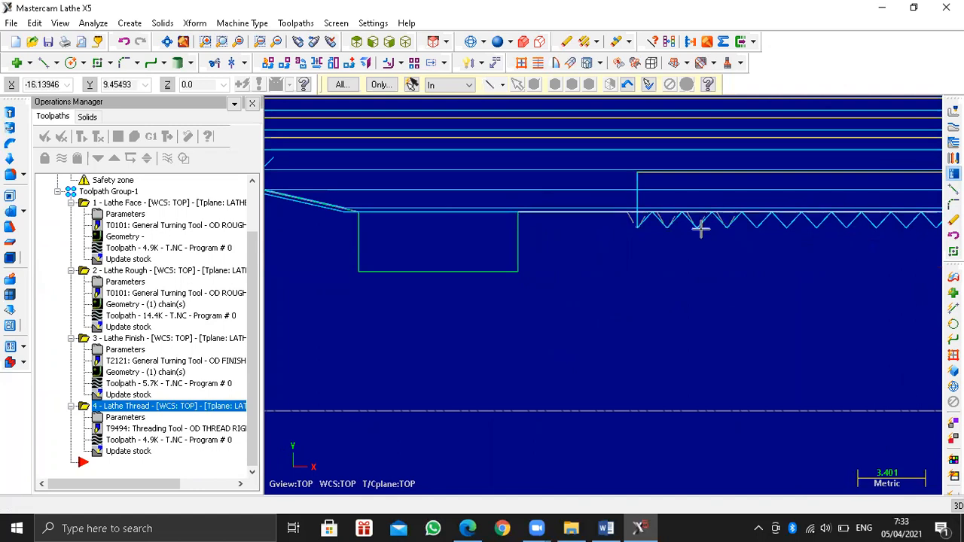
pyautogui.scroll(-6, 694, 234)
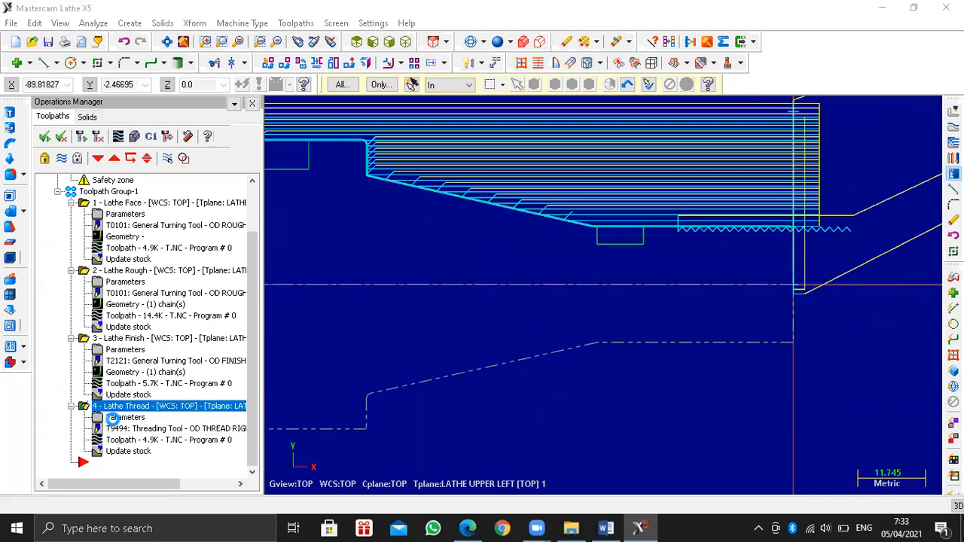
pyautogui.click(117, 417)
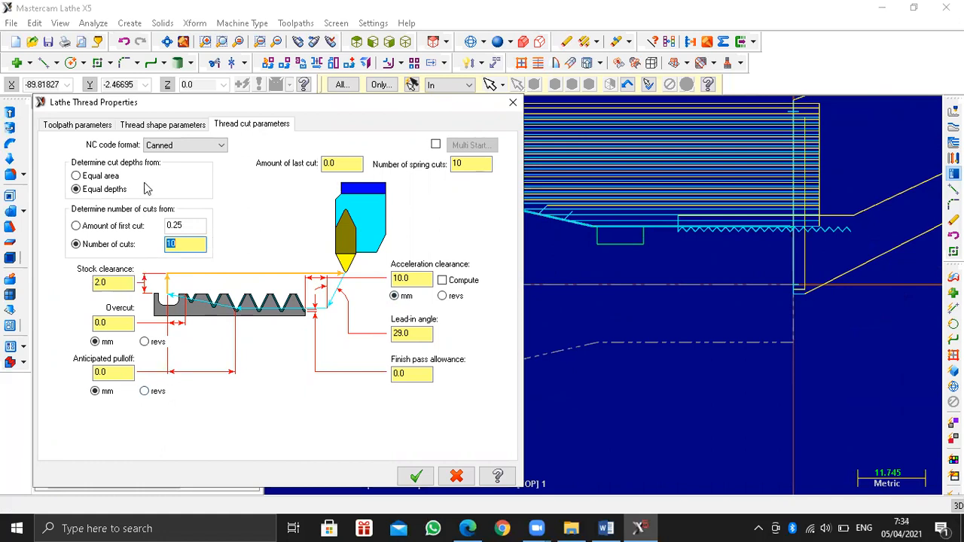
pyautogui.click(161, 125)
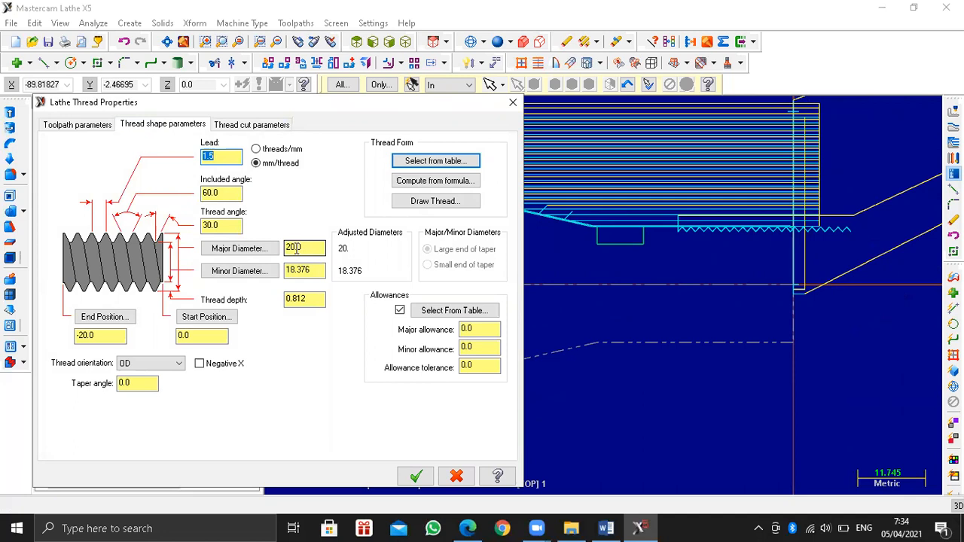
pyautogui.click(86, 338)
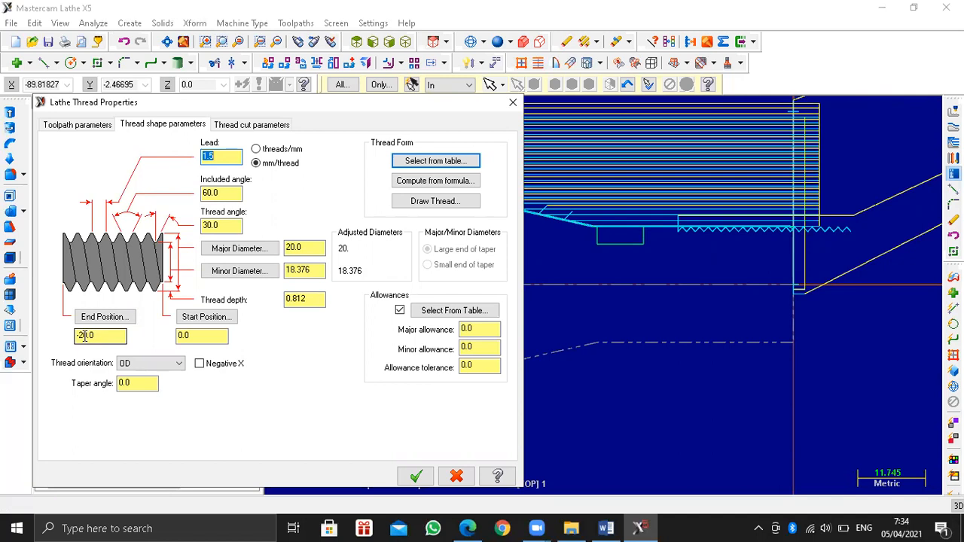
pyautogui.click(87, 336)
pyautogui.write('-26')
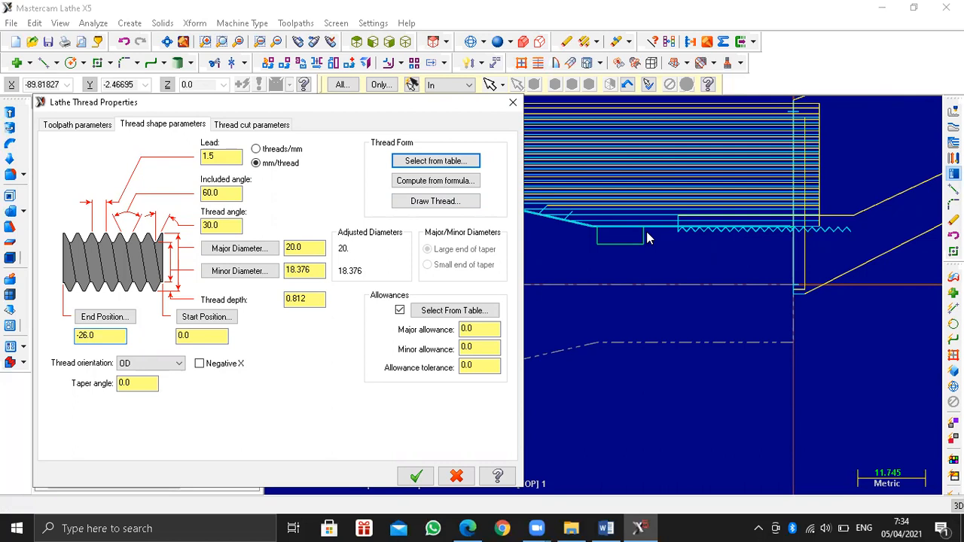
pyautogui.click(416, 476)
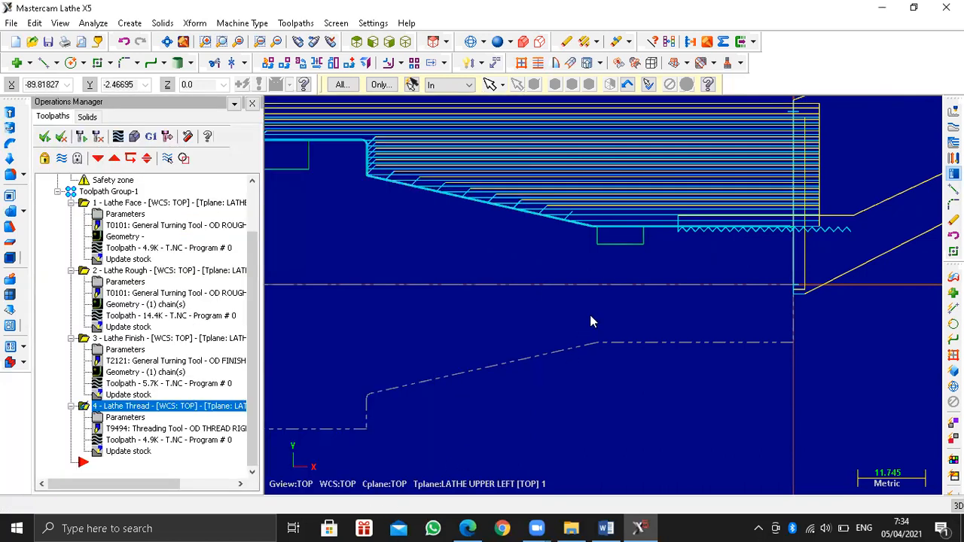
pyautogui.click(81, 137)
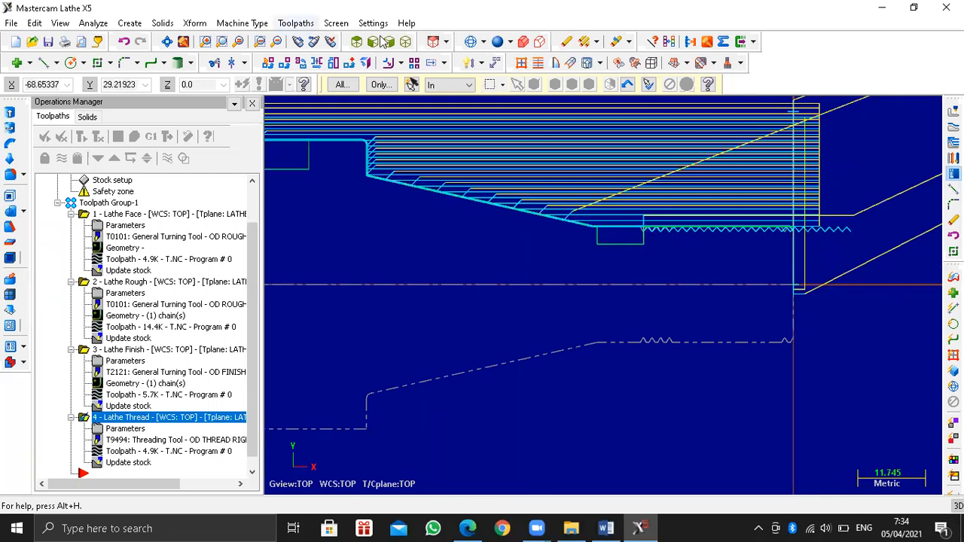
# Step: Start a lathe groove toolpath defined by 2 points and mark opposite corners of the groove next to the rounded shoulder
pyautogui.click(295, 23)
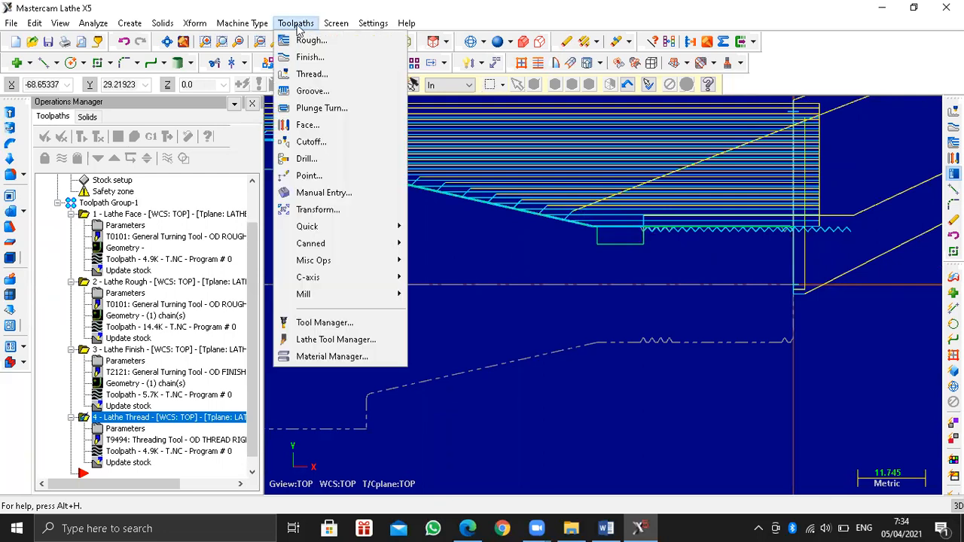
pyautogui.click(320, 90)
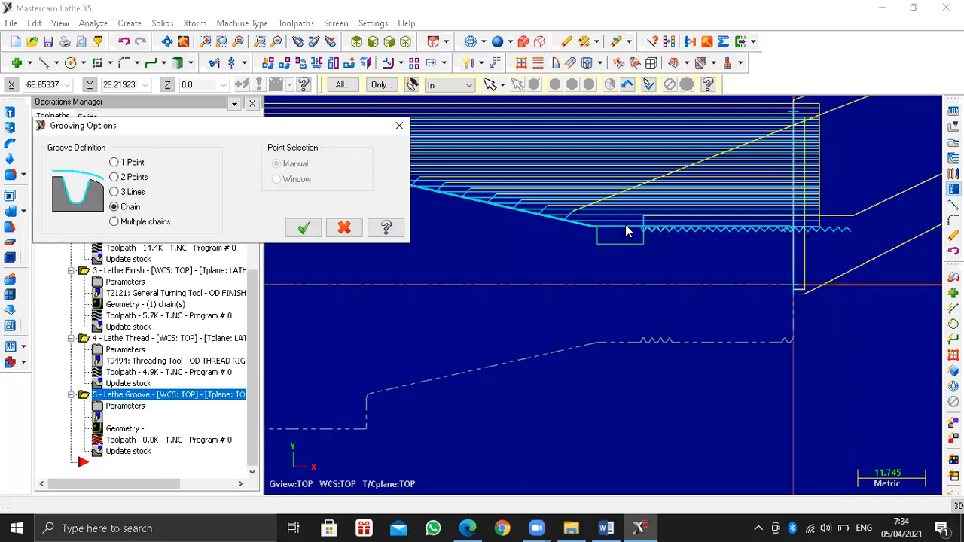
pyautogui.click(114, 177)
pyautogui.click(303, 228)
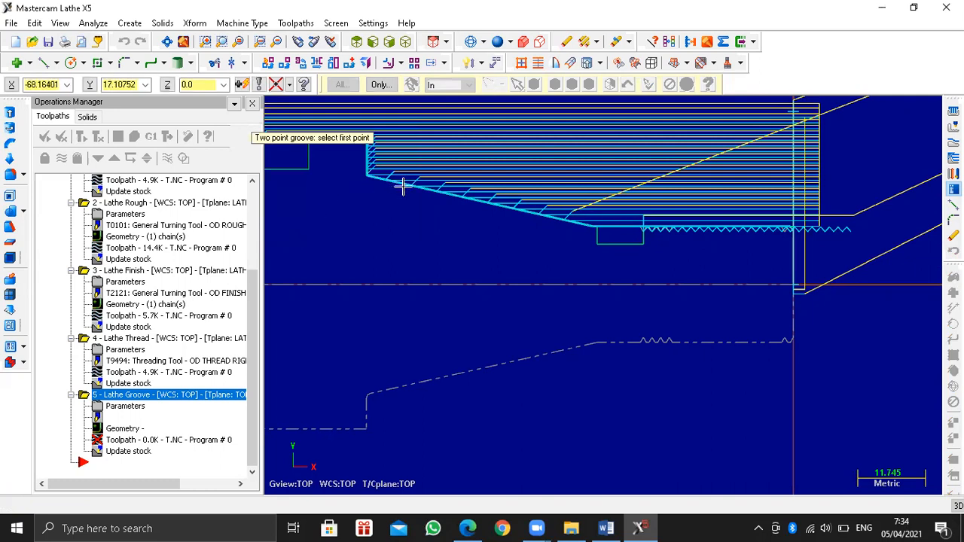
pyautogui.scroll(-2, 411, 187)
pyautogui.scroll(-1, 422, 181)
pyautogui.scroll(6, 315, 181)
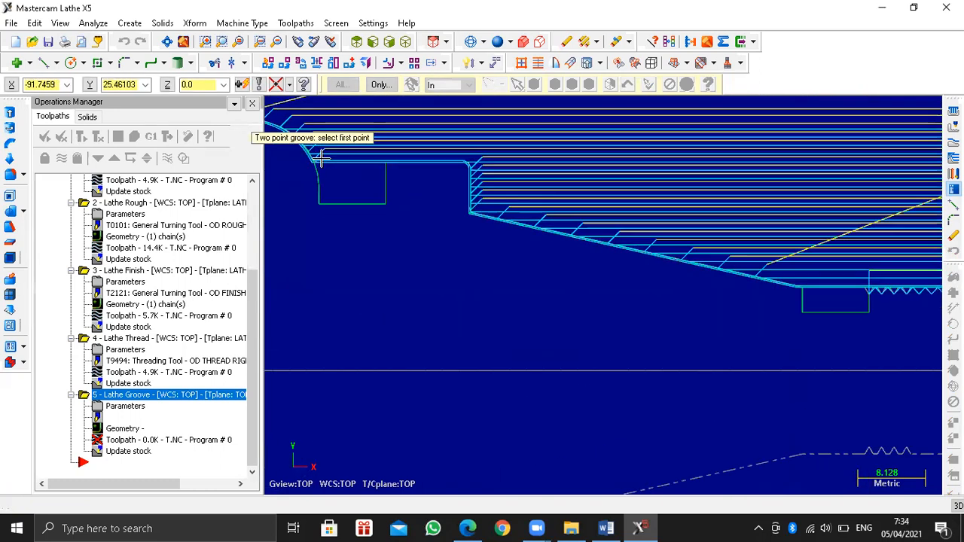
pyautogui.click(318, 220)
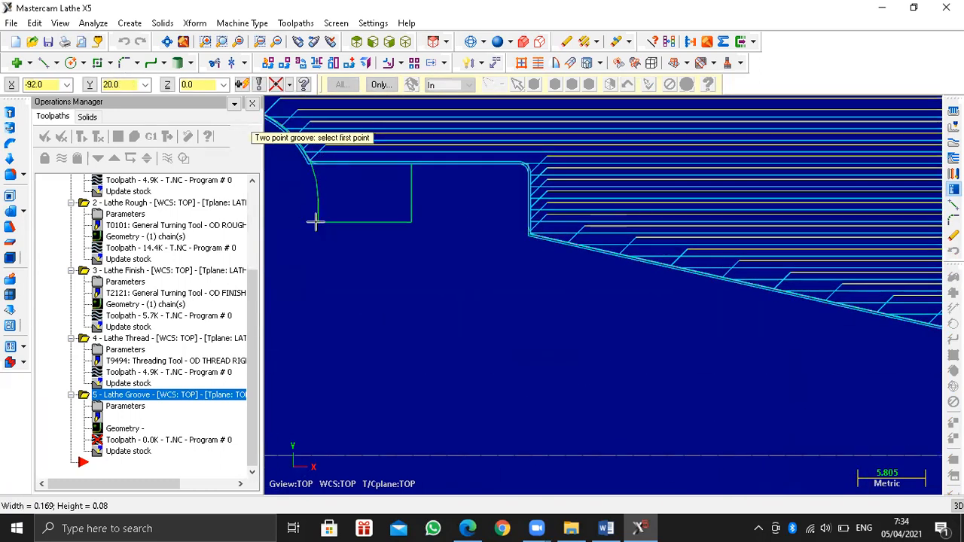
pyautogui.click(419, 171)
# Step: Mark opposite corners of the front groove between the taper and the thread, and finish the groove selection
pyautogui.scroll(-4, 674, 176)
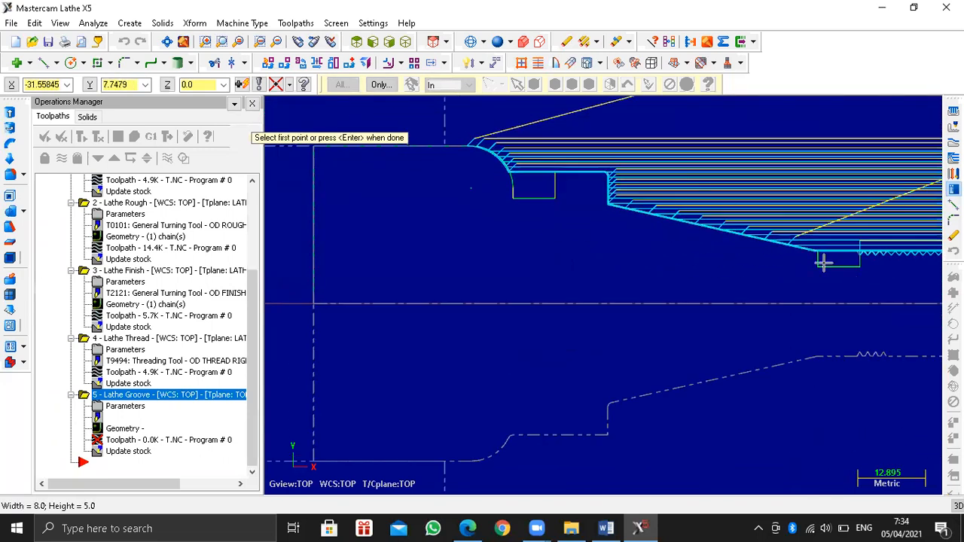
pyautogui.press('Right')
pyautogui.press('Right')
pyautogui.press('Right')
pyautogui.press('Right')
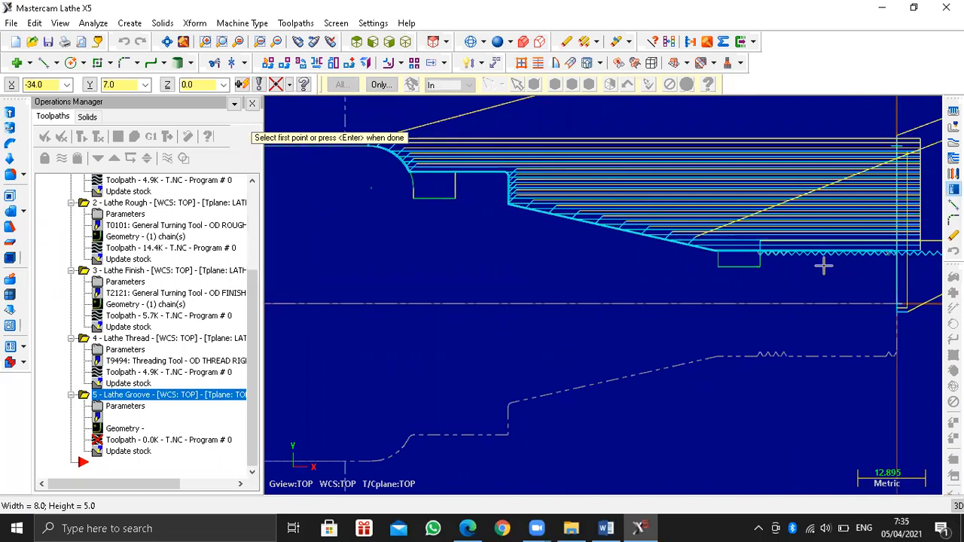
pyautogui.scroll(5, 724, 260)
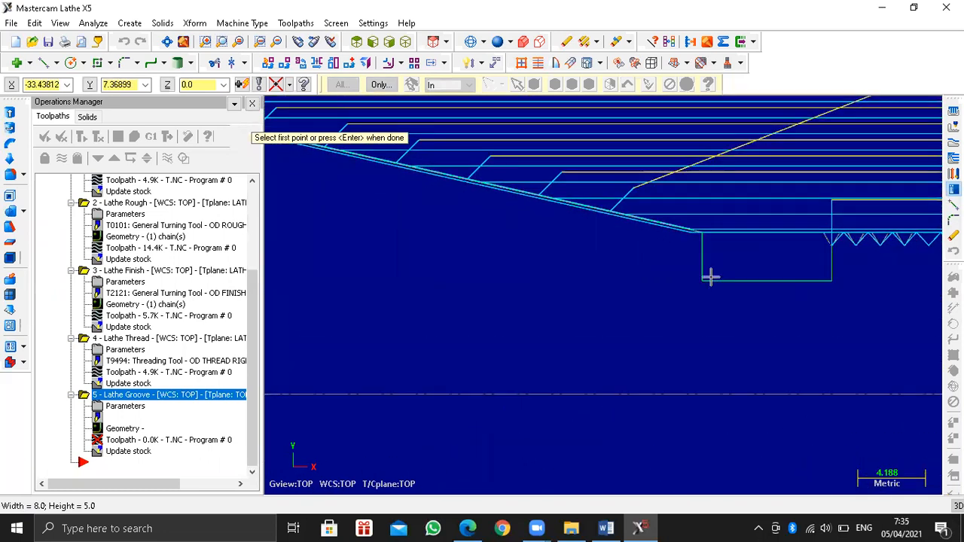
pyautogui.click(704, 282)
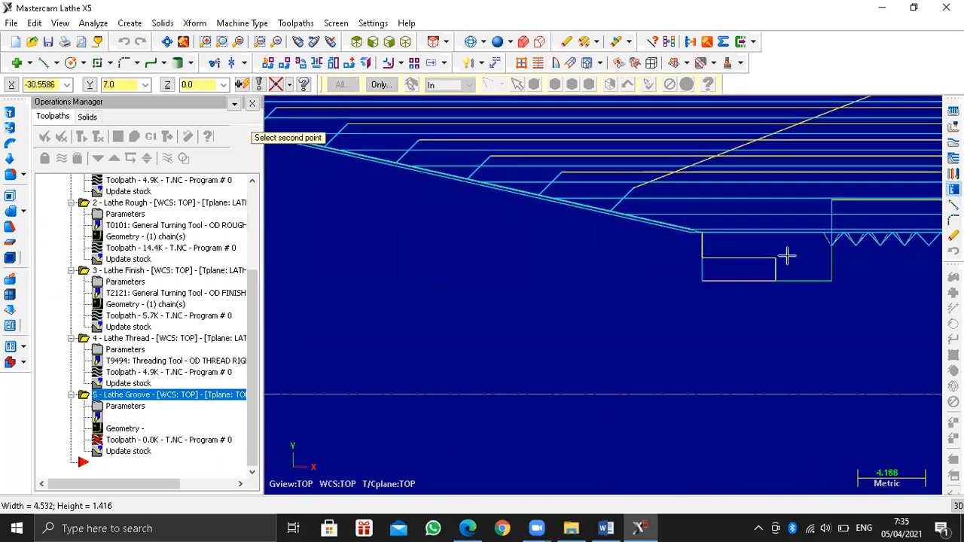
pyautogui.click(832, 235)
pyautogui.scroll(-4, 620, 222)
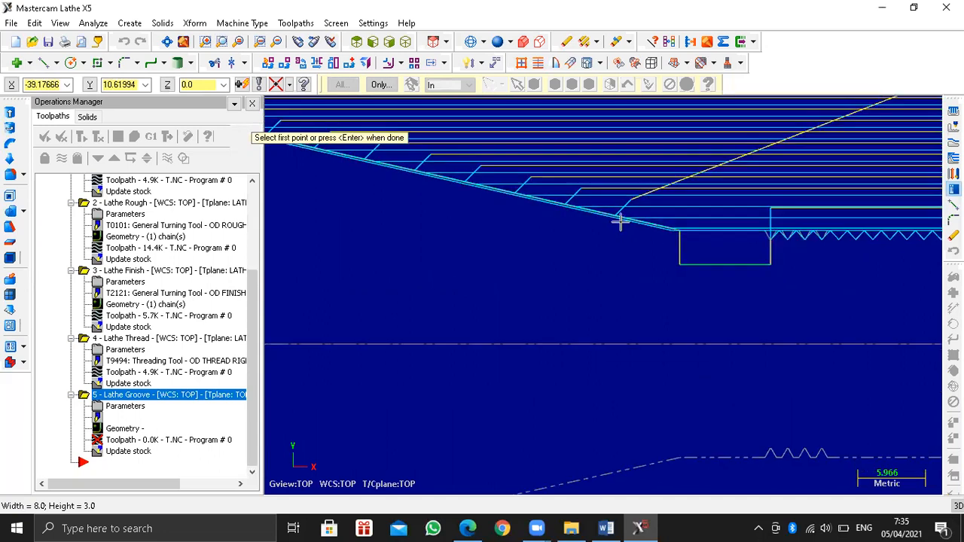
pyautogui.scroll(-1, 606, 205)
pyautogui.press('Return')
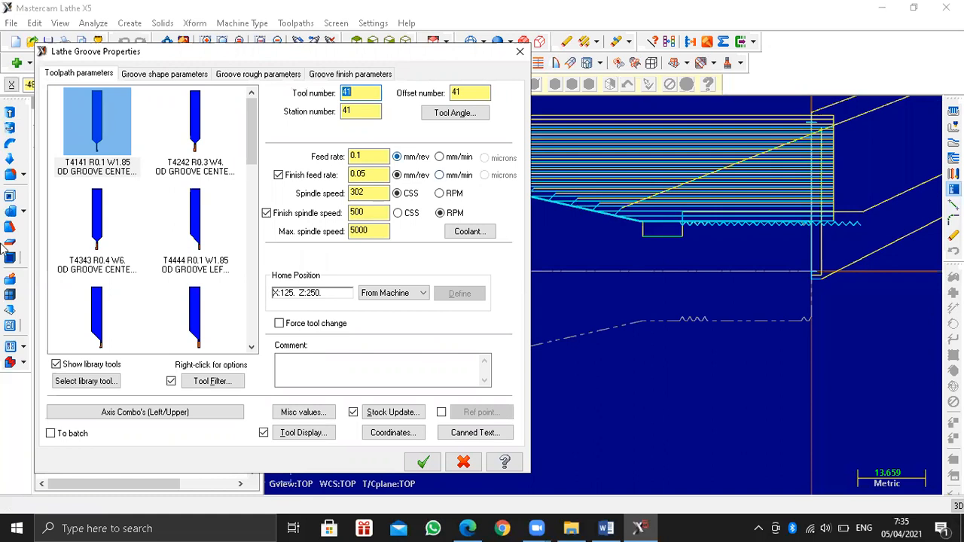
# Step: Choose the T4747 R0.1 W1.85 OD Groove Right - Narrow tool, with both feed rates in mm/min and spindle speed in RPM
pyautogui.scroll(-3, 79, 264)
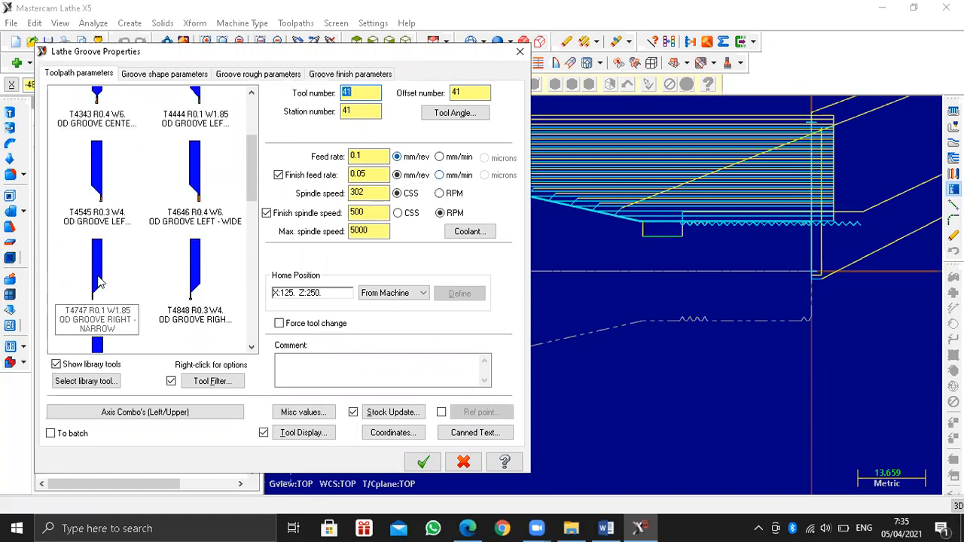
pyautogui.moveTo(99, 282)
pyautogui.click(111, 290)
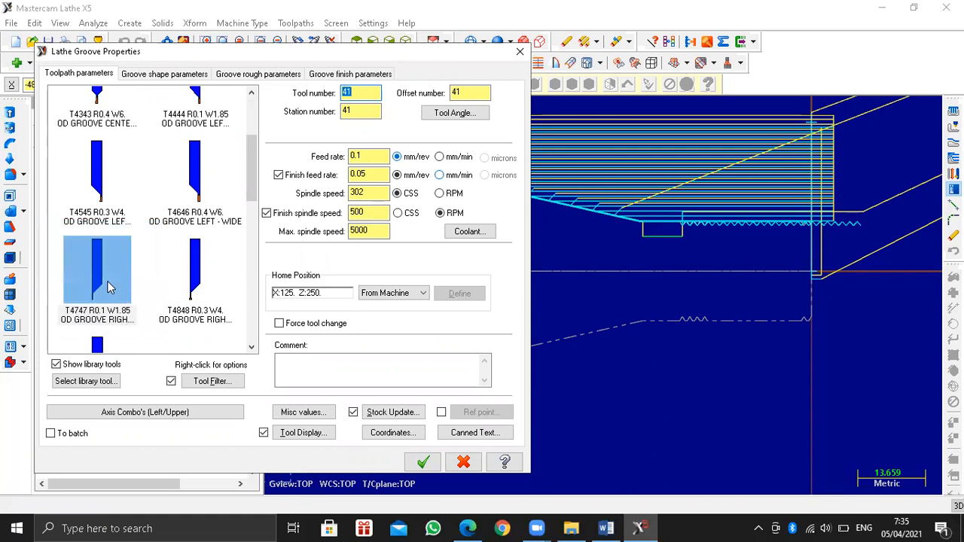
pyautogui.click(439, 157)
pyautogui.click(439, 175)
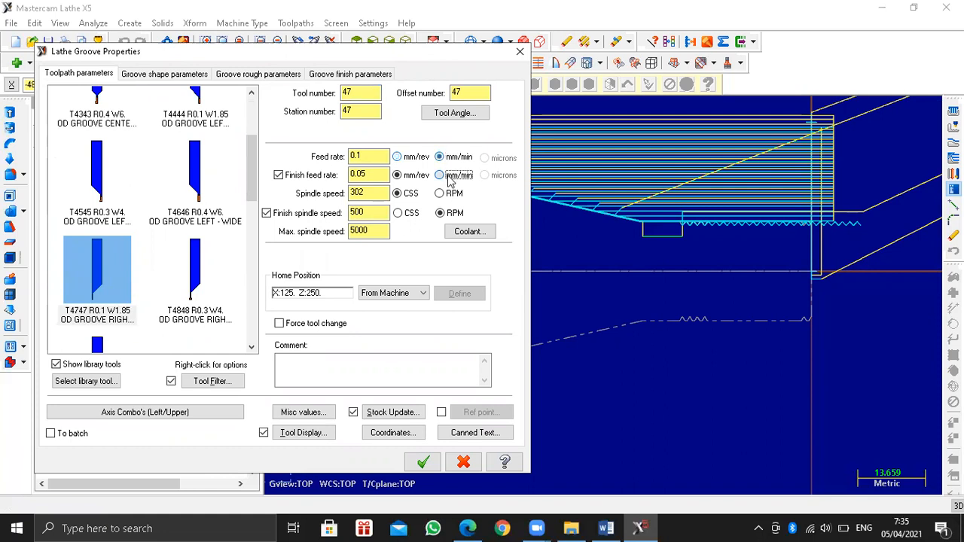
pyautogui.click(440, 194)
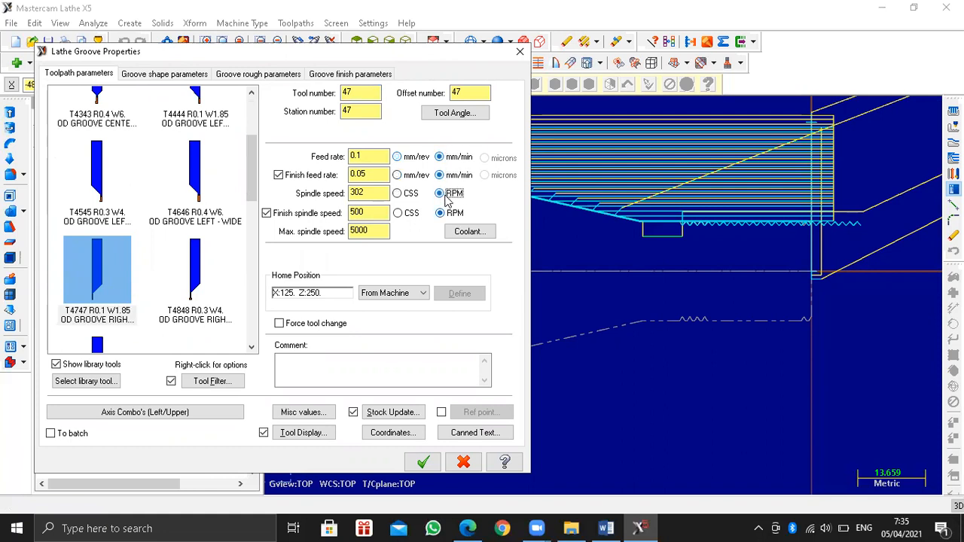
# Step: Set the groove feed rate and finish feed rate to 120 mm/min and both spindle speeds to 350 RPM
pyautogui.click(364, 156)
pyautogui.press('BackSpace')
pyautogui.press('BackSpace')
pyautogui.press('BackSpace')
pyautogui.write('120')
pyautogui.press('Tab')
pyautogui.write('120.0')
pyautogui.press('Tab')
pyautogui.write('350')
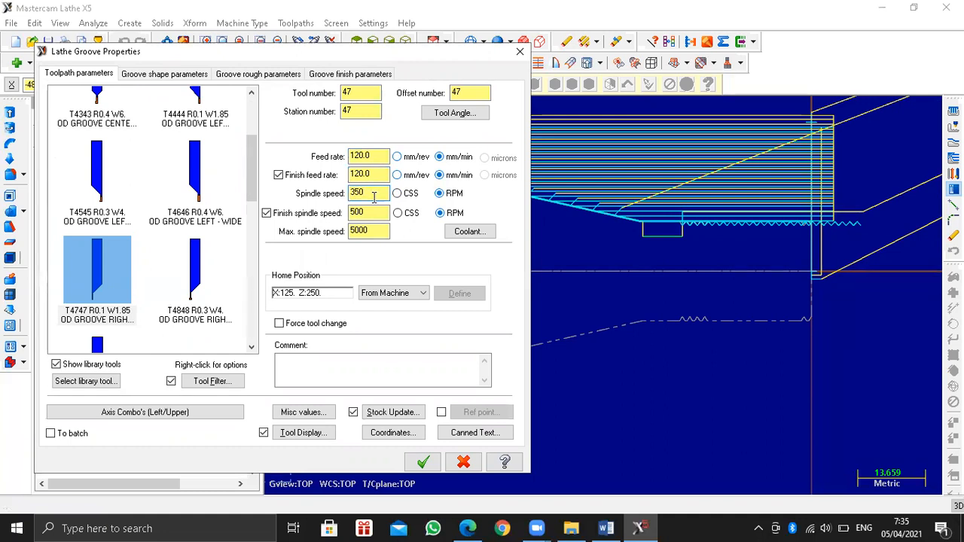
pyautogui.click(374, 213)
pyautogui.doubleClick(373, 212)
pyautogui.write('3')
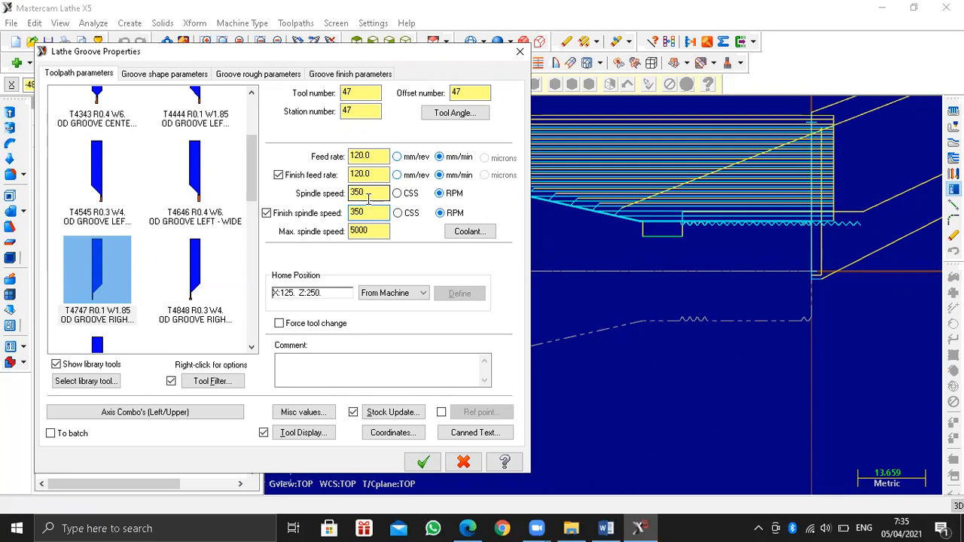
# Step: Use the stock as the groove's outer boundary and set the groove walls to Smooth for roughing
pyautogui.click(173, 75)
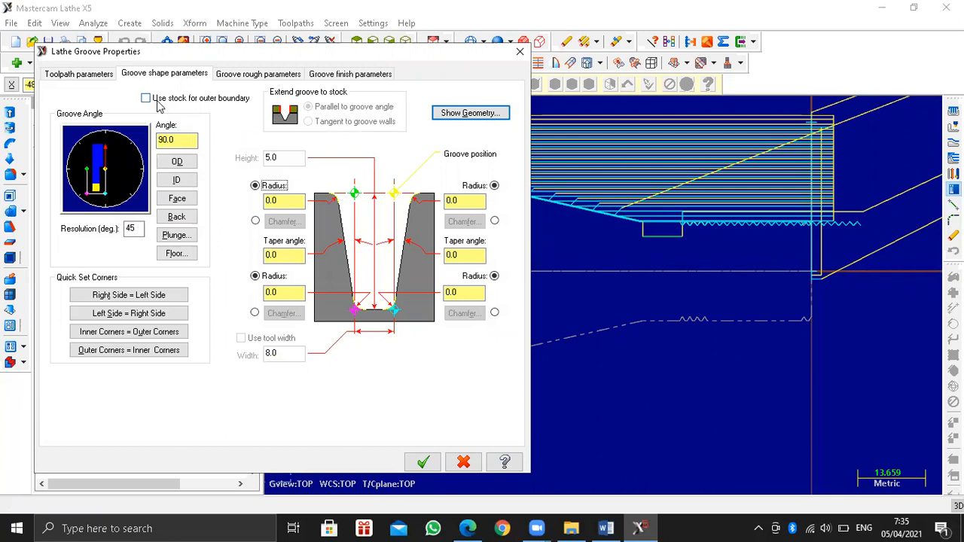
pyautogui.click(149, 99)
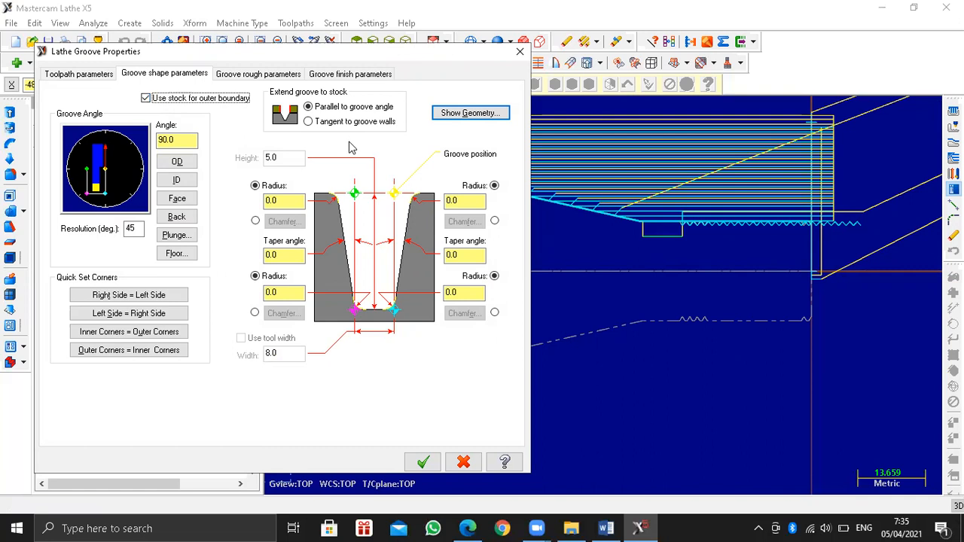
pyautogui.click(234, 74)
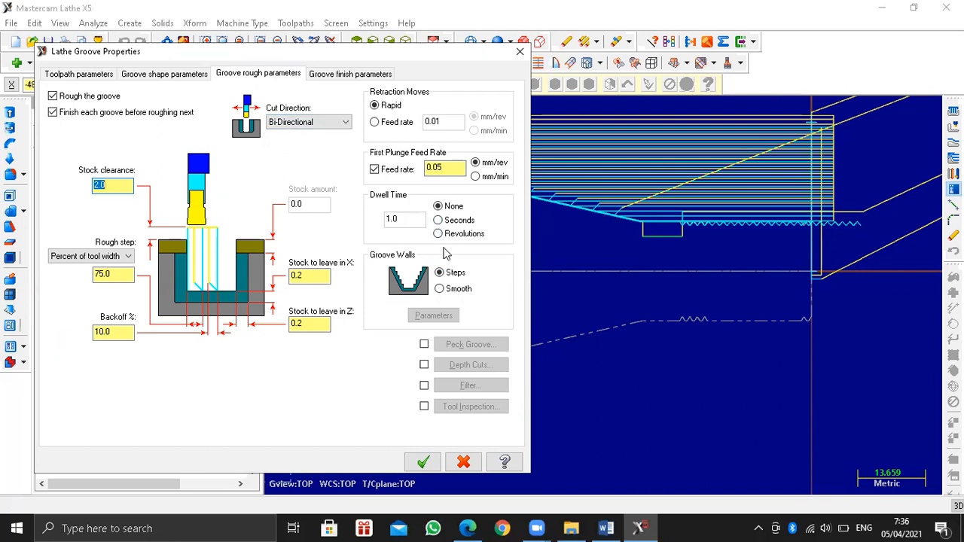
pyautogui.click(450, 291)
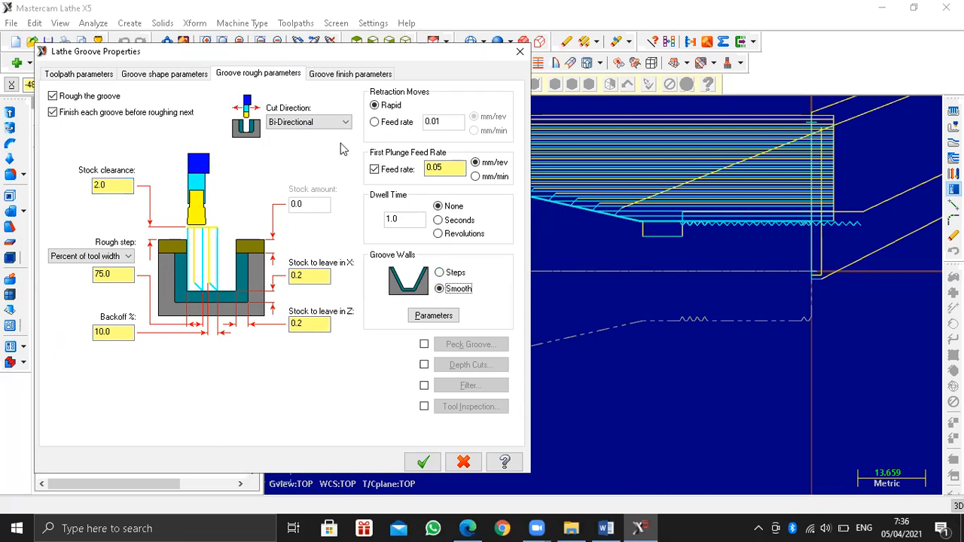
# Step: Turn off the lead-in for the groove finish pass and generate the groove toolpath
pyautogui.click(328, 75)
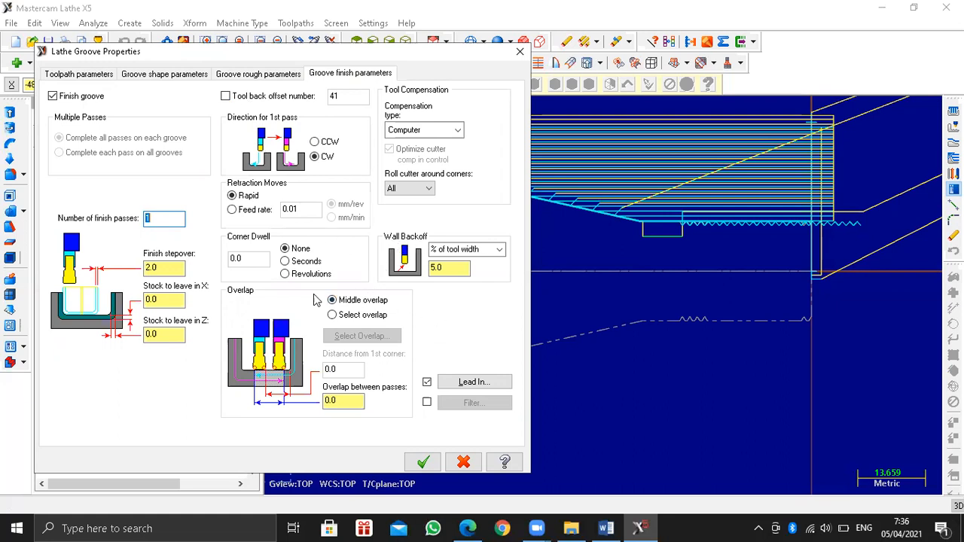
pyautogui.click(427, 382)
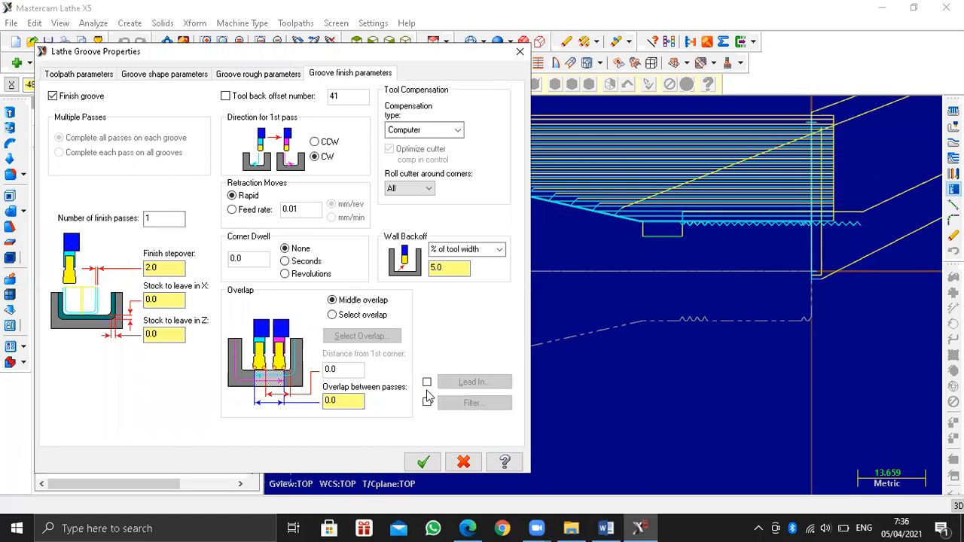
pyautogui.click(424, 462)
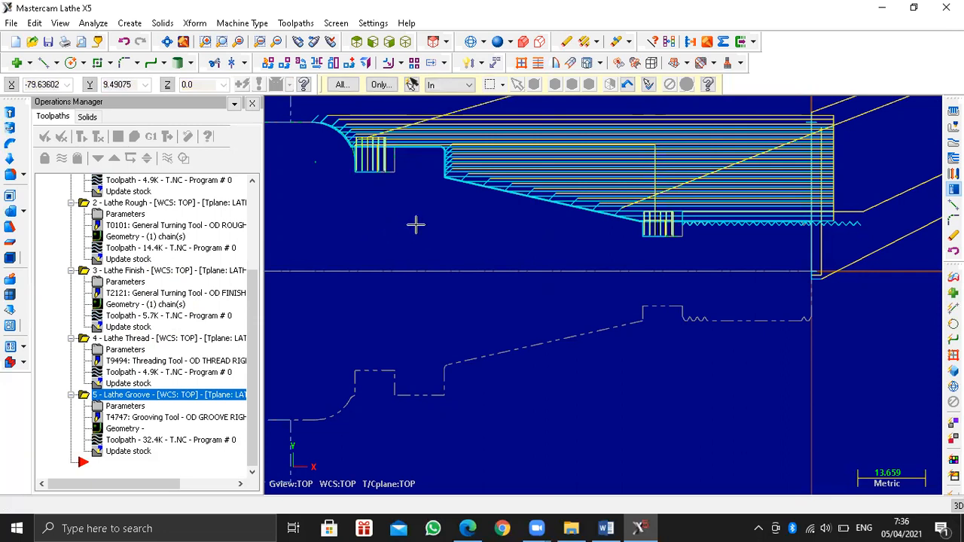
pyautogui.scroll(-4, 561, 204)
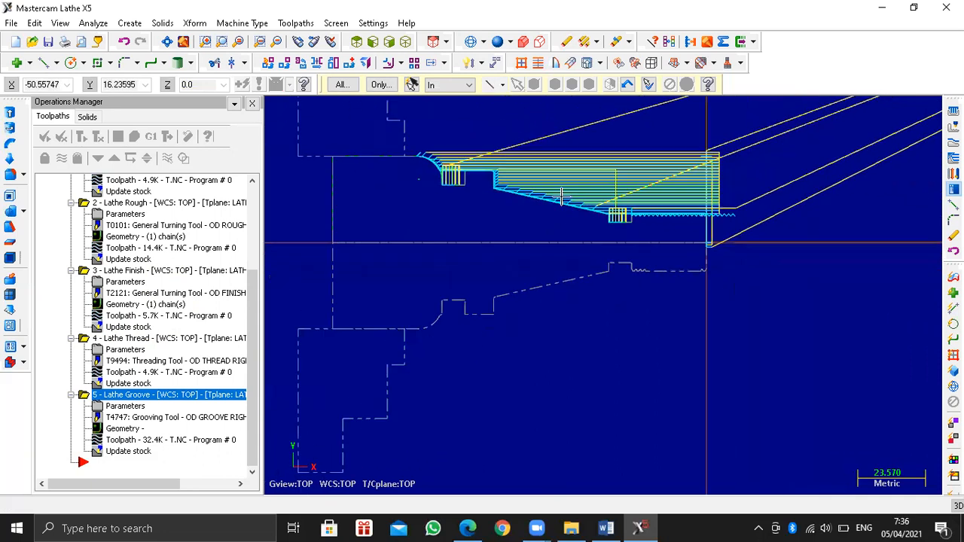
# Step: Start a lathe Drill toolpath with the 6 mm spot tool, a feed rate of 20 mm/min and a spindle speed of 120 RPM
pyautogui.click(295, 23)
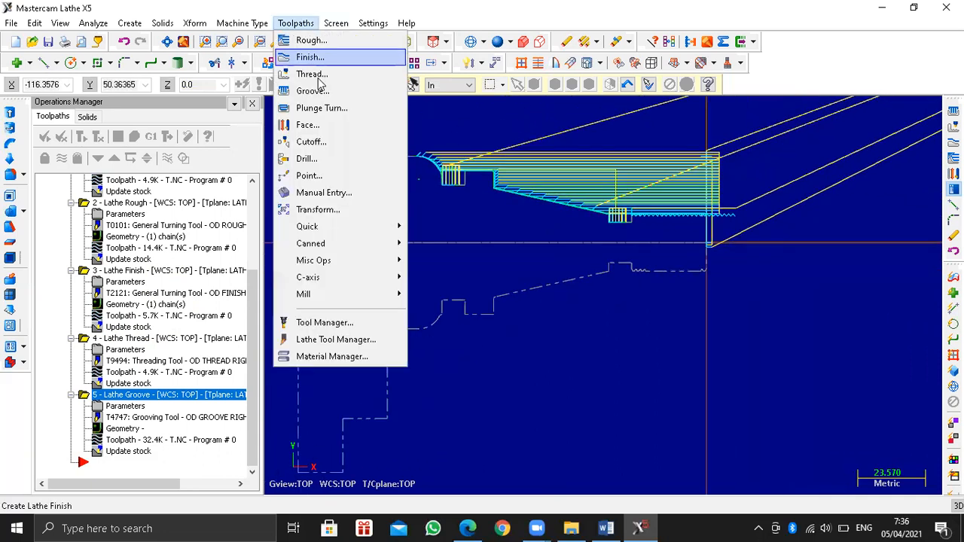
pyautogui.click(325, 159)
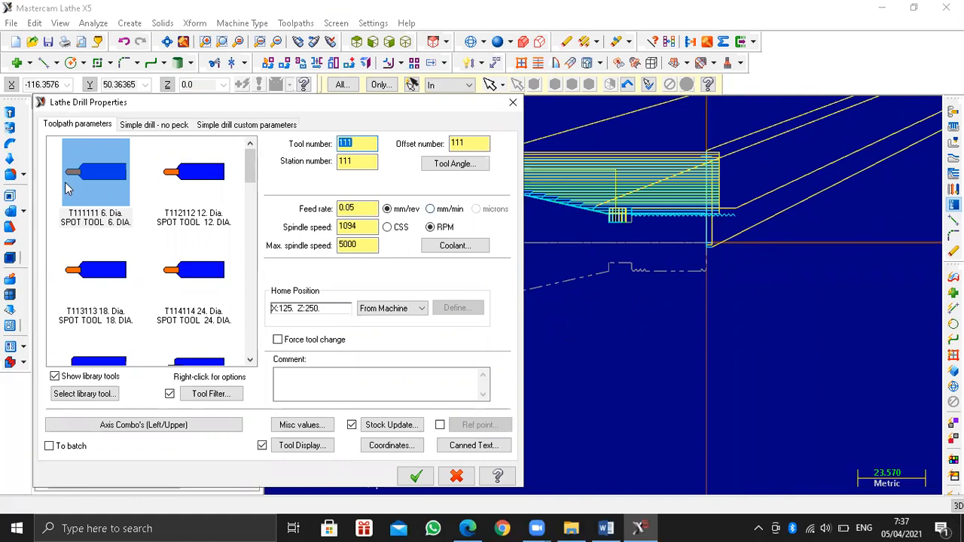
pyautogui.click(431, 211)
pyautogui.click(369, 208)
pyautogui.doubleClick(368, 208)
pyautogui.write('20')
pyautogui.doubleClick(368, 226)
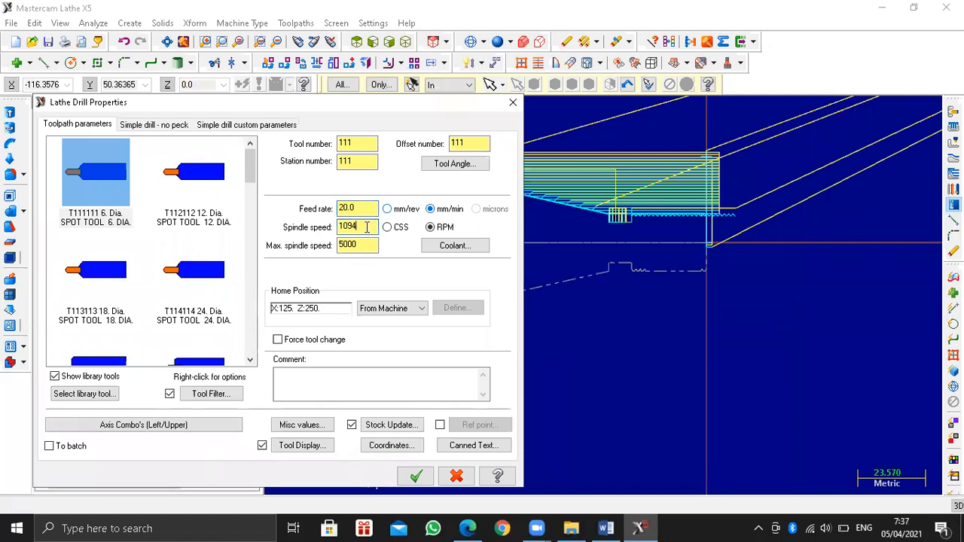
pyautogui.write('1')
# Step: Set the drill depth, clearance and retract to absolute, with a depth of -20, and generate the drill toolpath
pyautogui.click(172, 128)
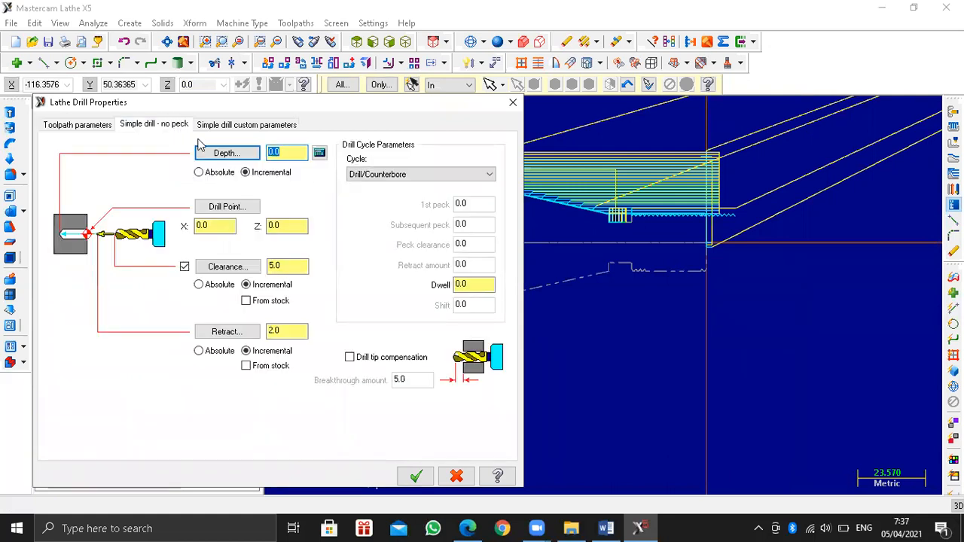
pyautogui.click(201, 171)
pyautogui.click(210, 288)
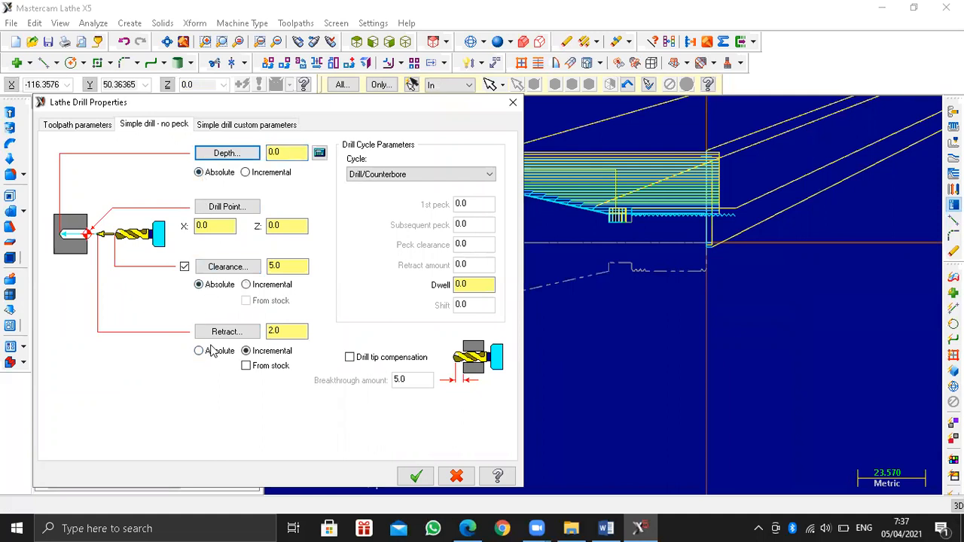
pyautogui.click(200, 351)
pyautogui.click(289, 150)
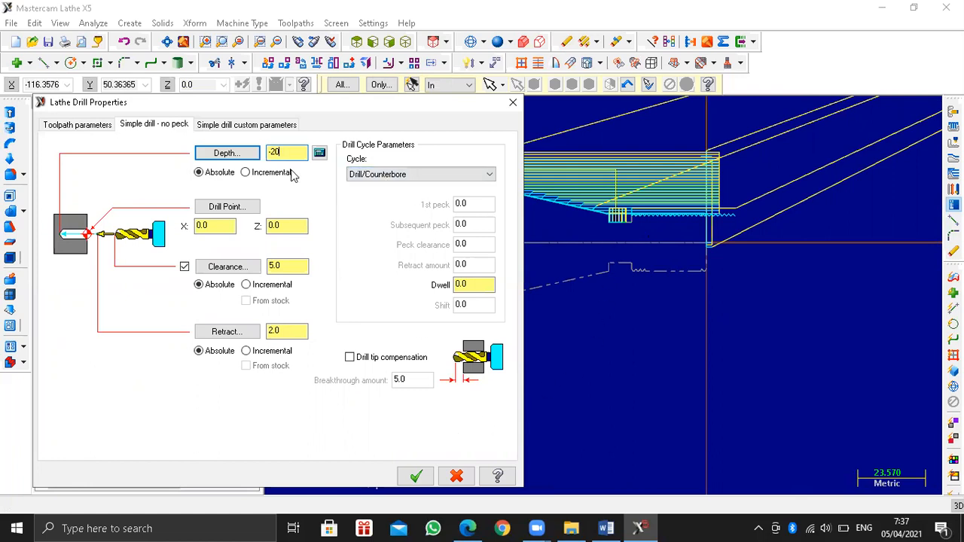
pyautogui.click(231, 127)
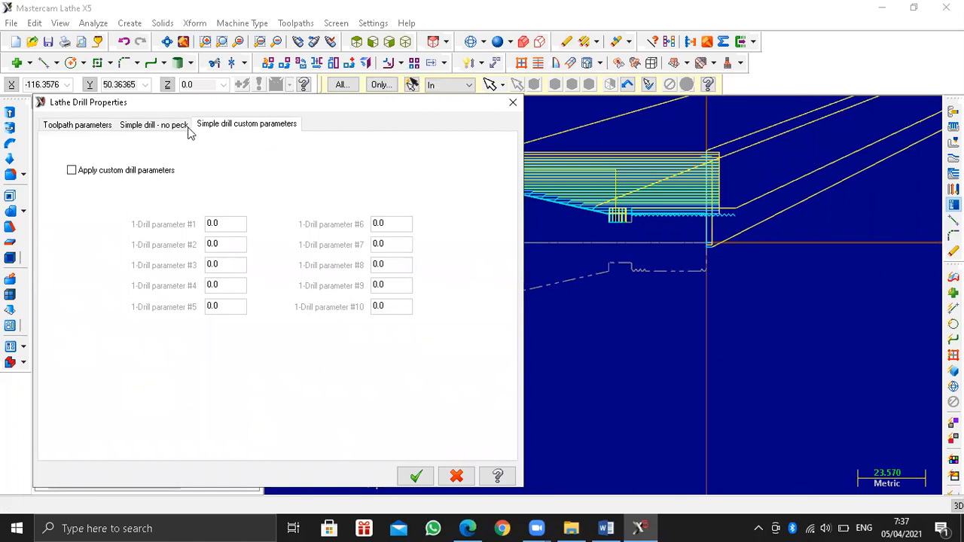
pyautogui.click(95, 124)
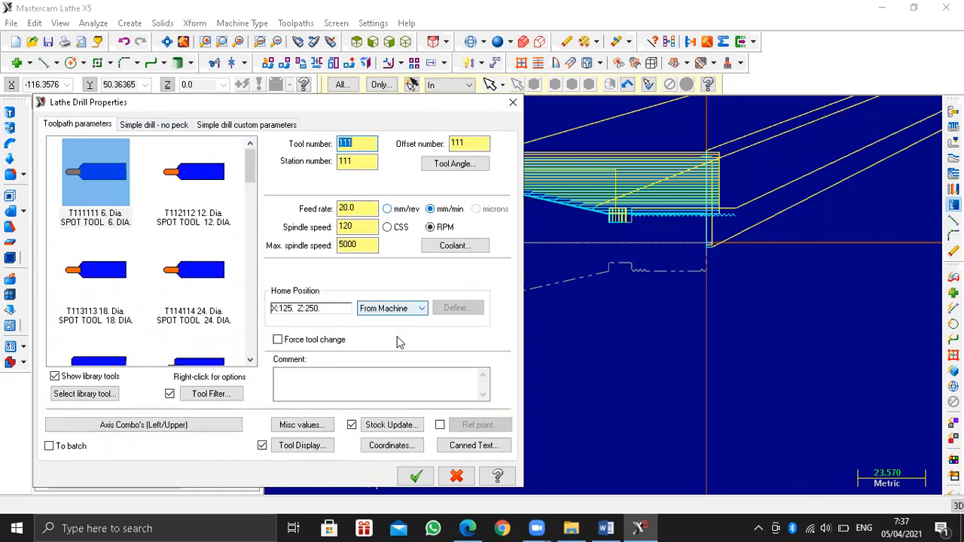
pyautogui.click(416, 476)
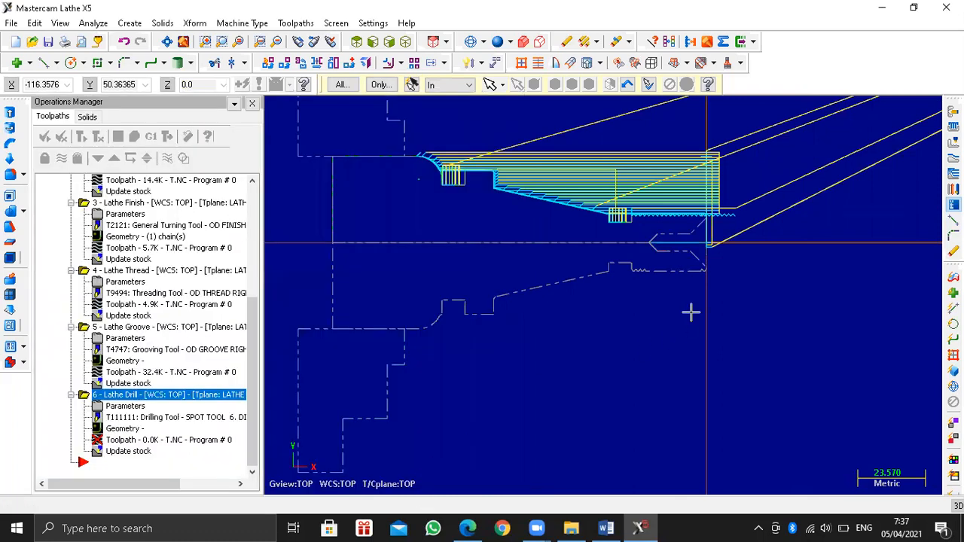
pyautogui.scroll(5, 686, 243)
pyautogui.scroll(-6, 684, 241)
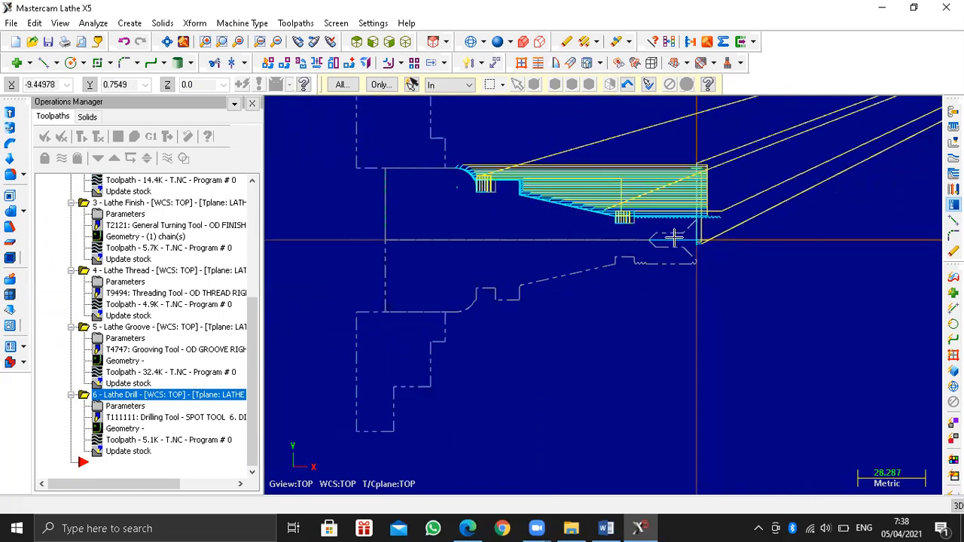
pyautogui.scroll(-1, 675, 238)
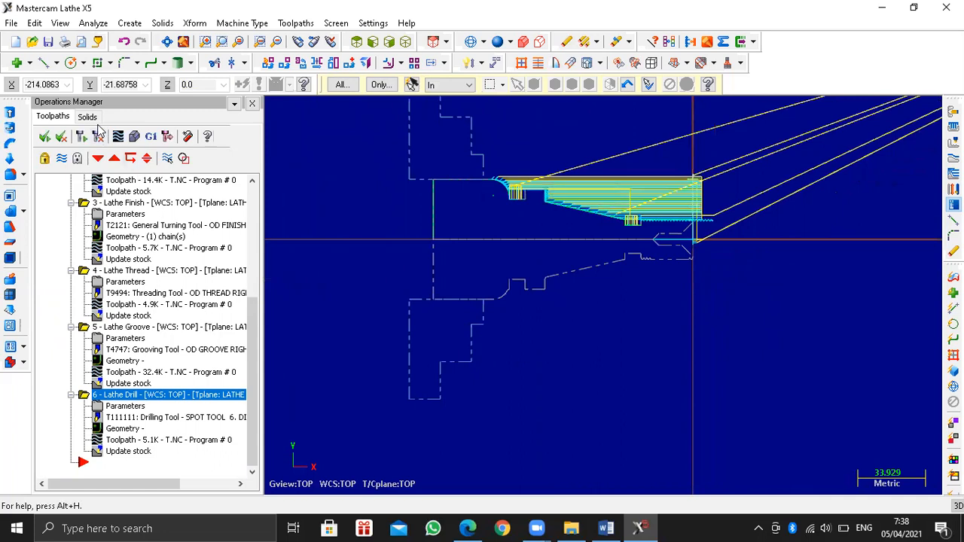
pyautogui.click(117, 136)
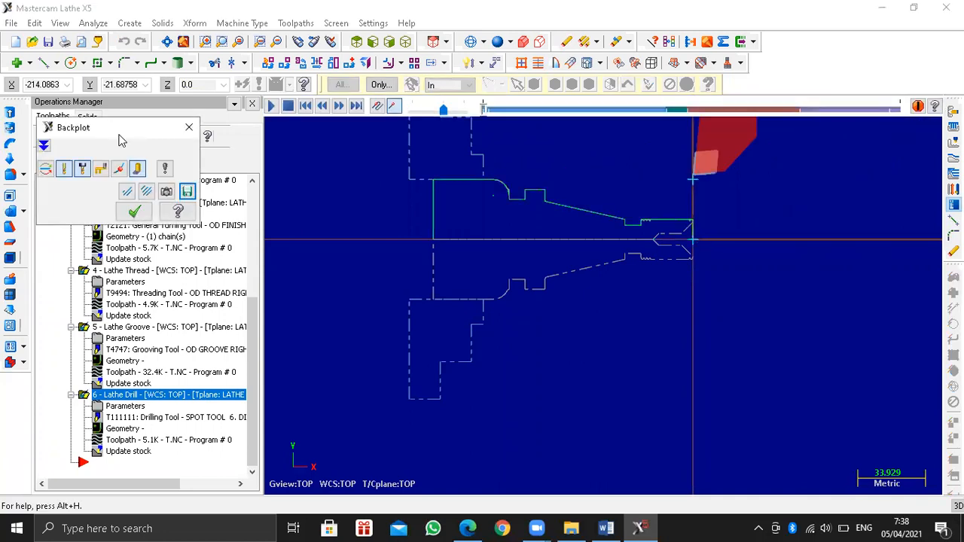
pyautogui.click(134, 211)
pyautogui.scroll(2, 633, 196)
pyautogui.scroll(-2, 633, 196)
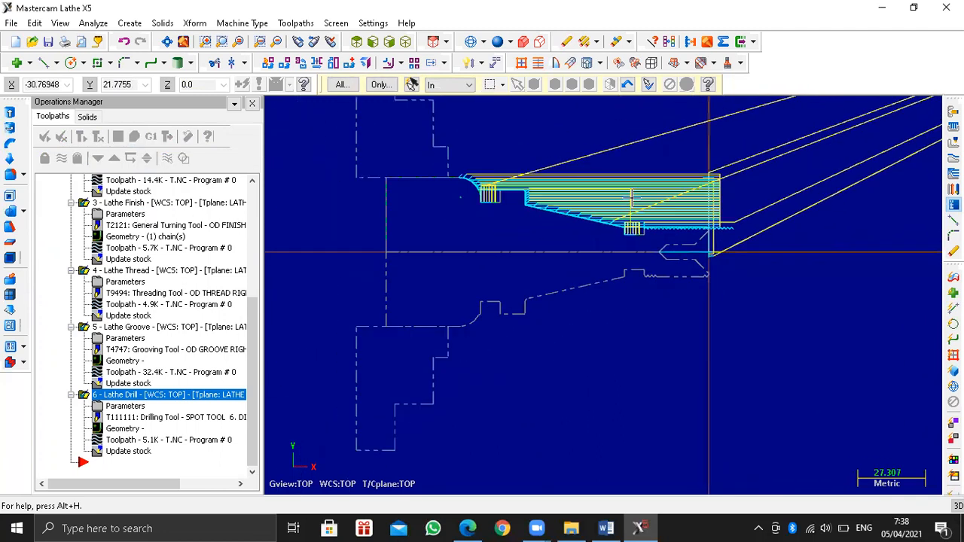
# Step: Run the solid Verify simulation of all operations from start to finish at a reduced playback speed
pyautogui.click(134, 138)
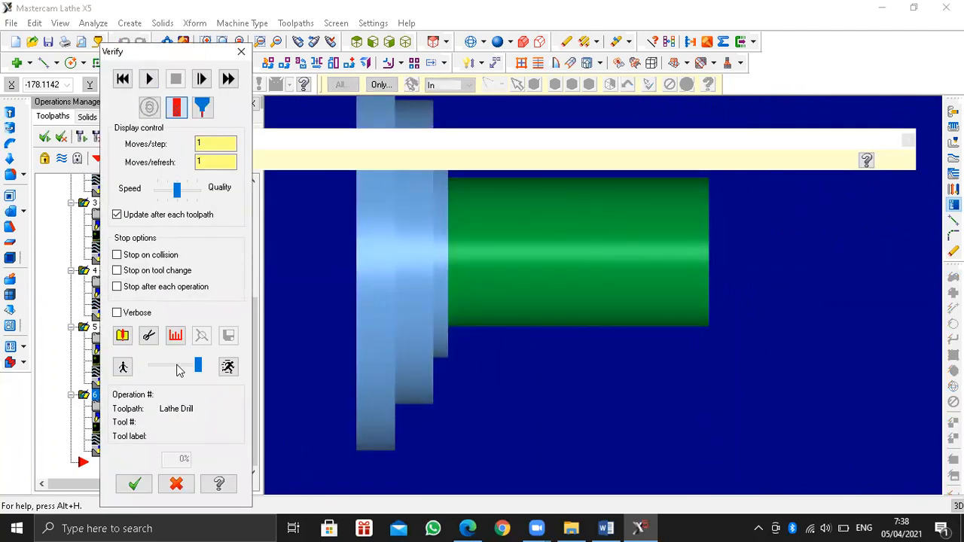
pyautogui.moveTo(197, 366); pyautogui.dragTo(172, 379)
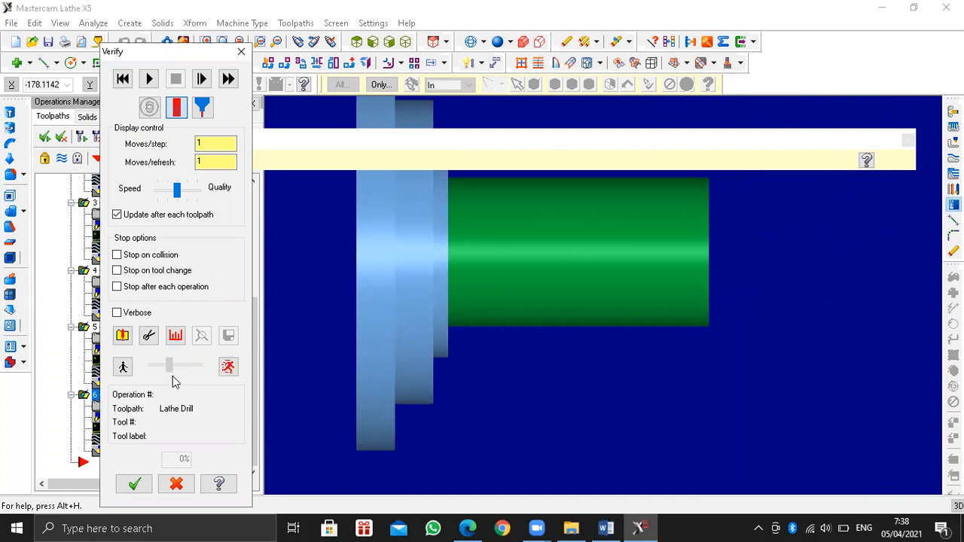
pyautogui.scroll(-2, 546, 237)
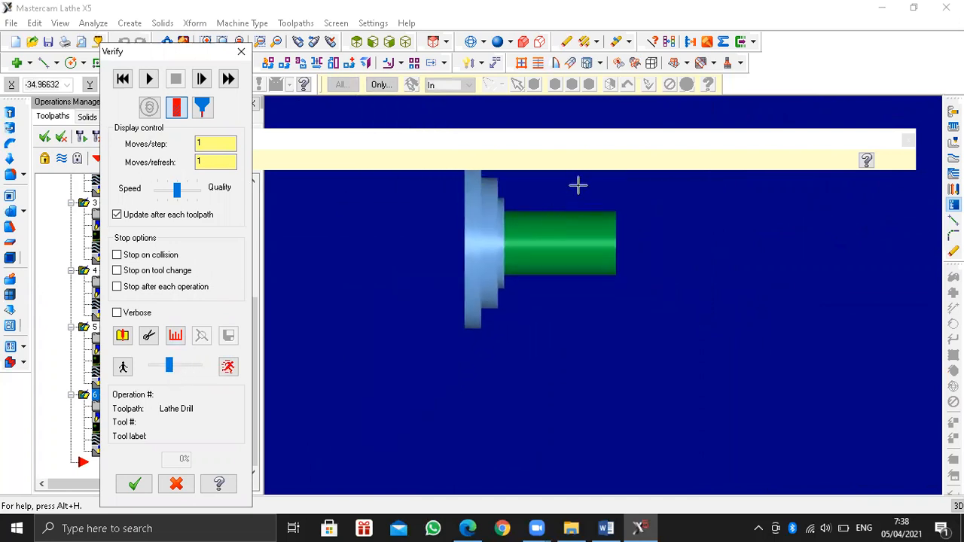
pyautogui.scroll(3, 575, 193)
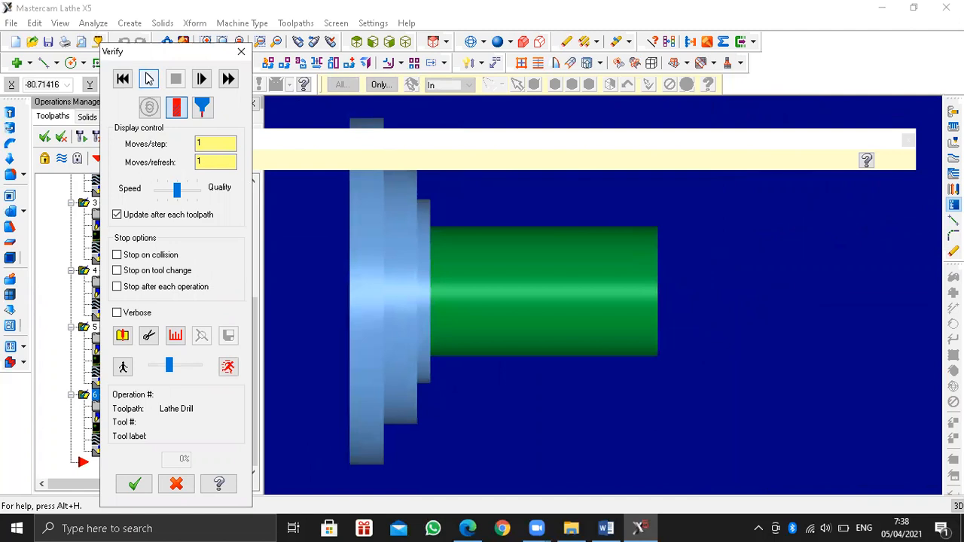
pyautogui.click(149, 80)
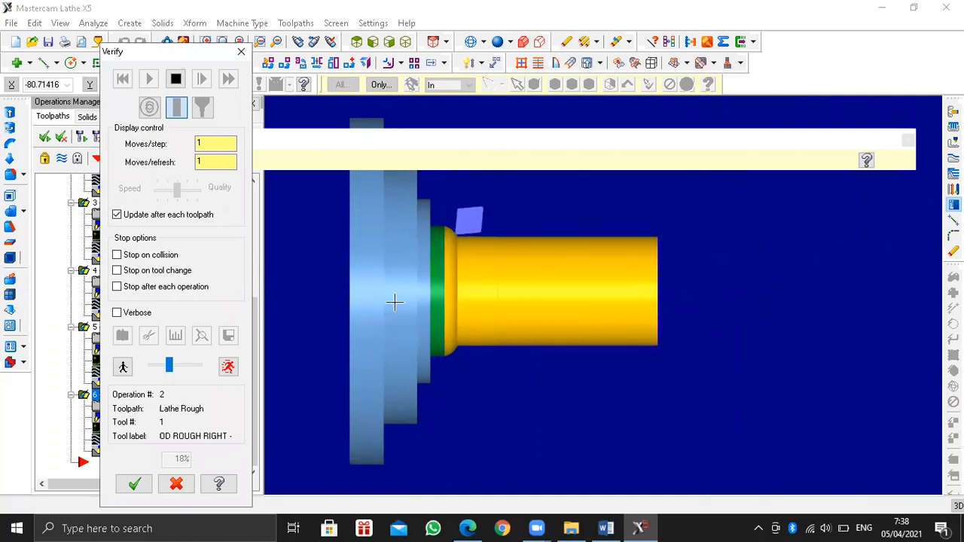
pyautogui.click(186, 367)
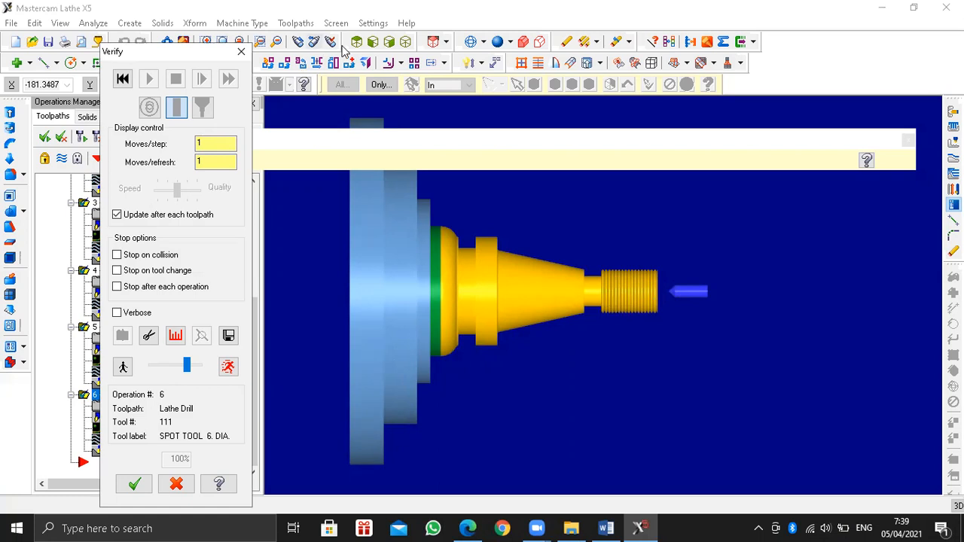
# Step: Inspect the simulated part in isometric, right-side and front views, and close the verification
pyautogui.click(405, 42)
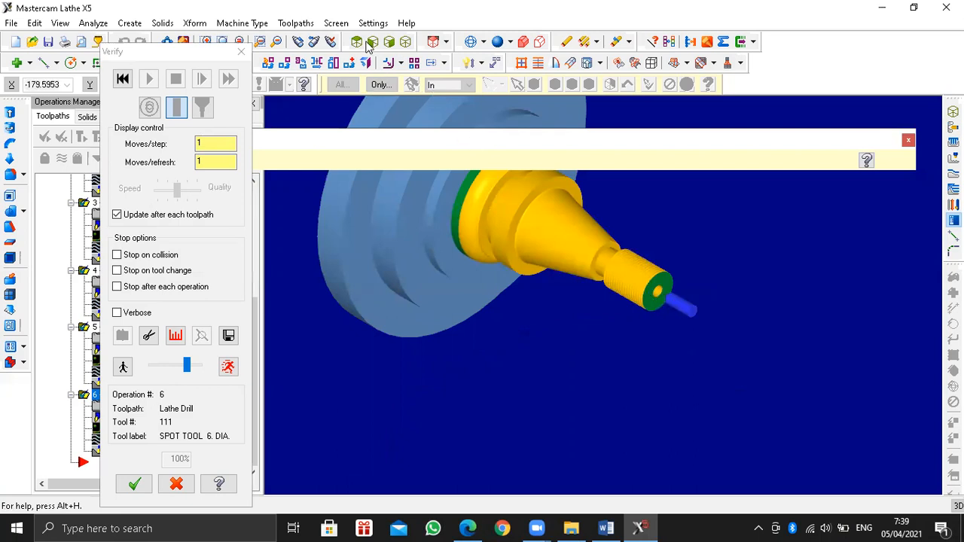
pyautogui.click(389, 43)
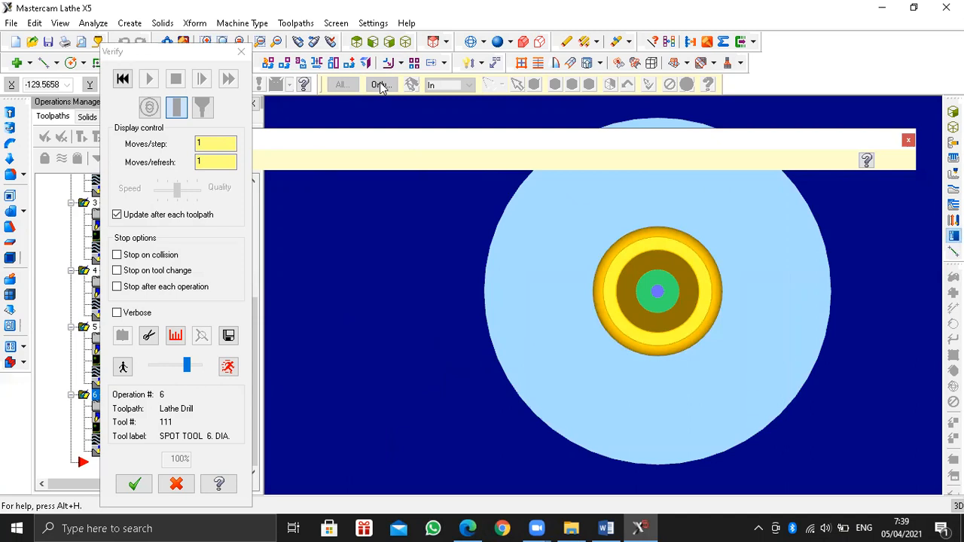
pyautogui.click(405, 42)
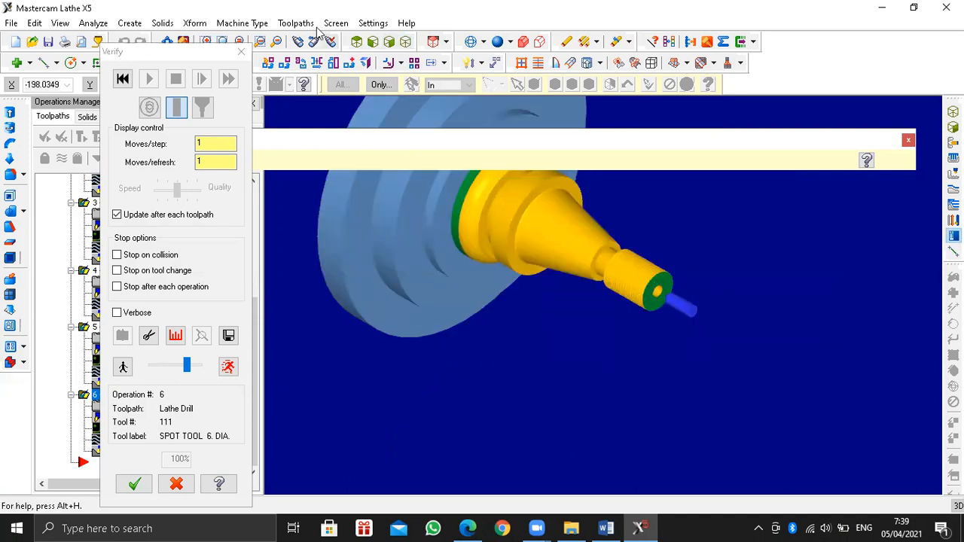
pyautogui.click(372, 43)
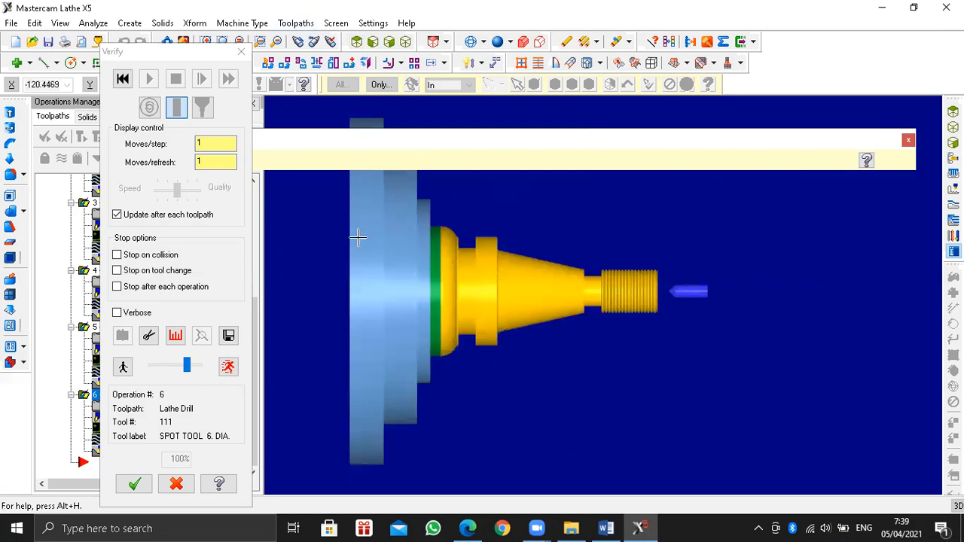
pyautogui.click(134, 484)
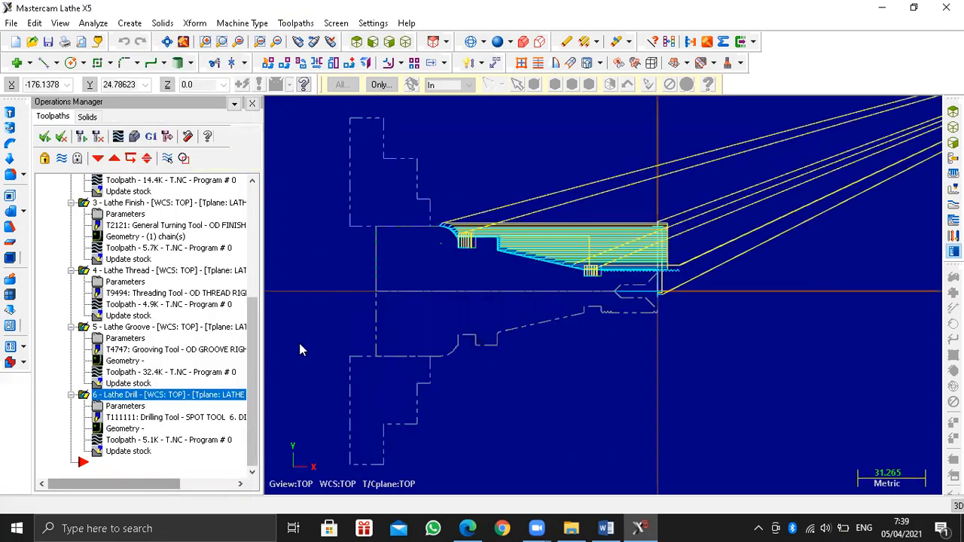
# Step: Post-process the operations and save the NC file as CONTOH MASTERCAM in the LATHE\NC folder
pyautogui.click(152, 139)
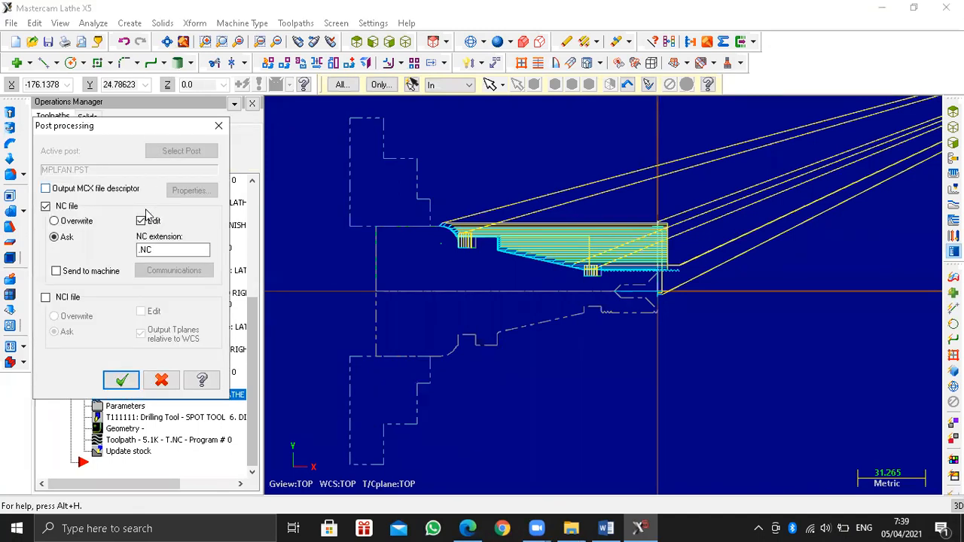
pyautogui.click(121, 380)
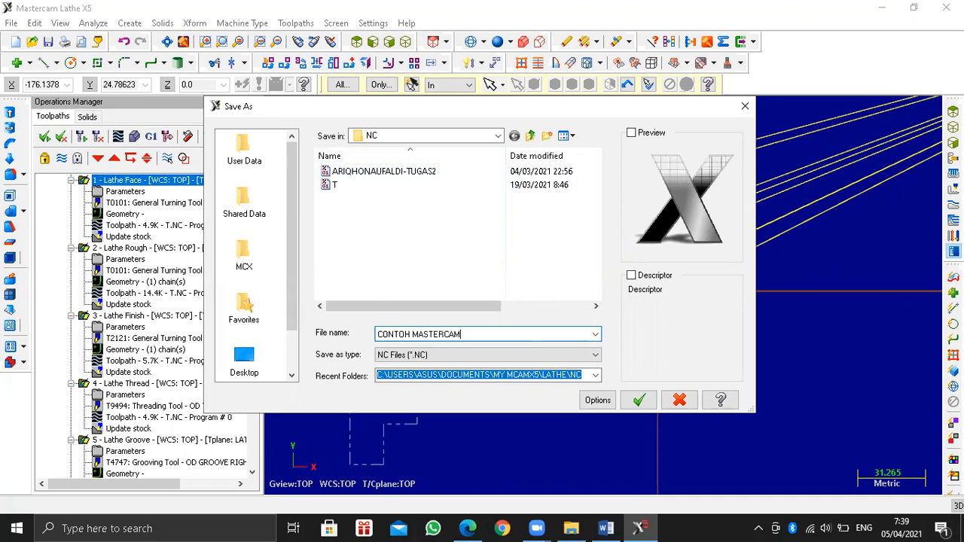
pyautogui.click(443, 138)
pyautogui.click(495, 136)
pyautogui.click(496, 136)
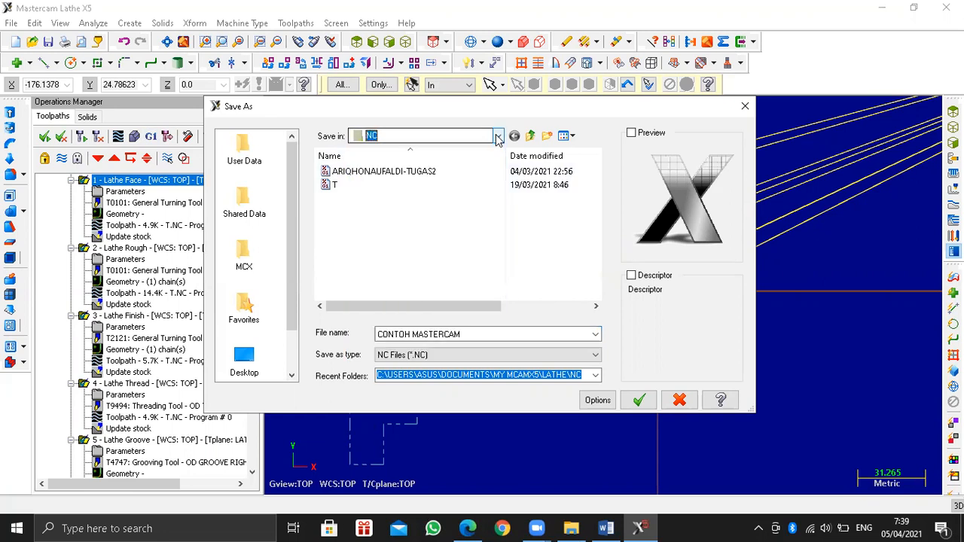
pyautogui.click(496, 136)
pyautogui.click(543, 226)
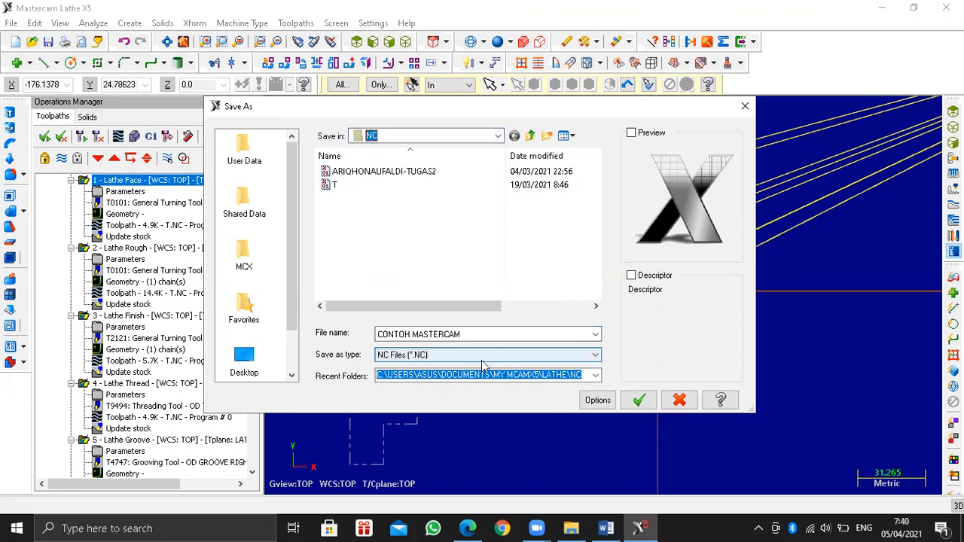
pyautogui.click(594, 376)
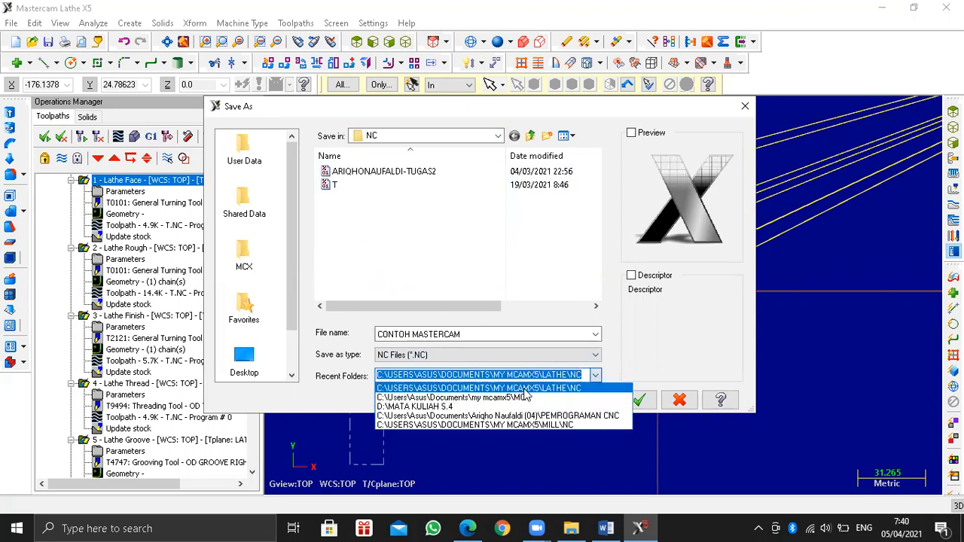
pyautogui.click(532, 255)
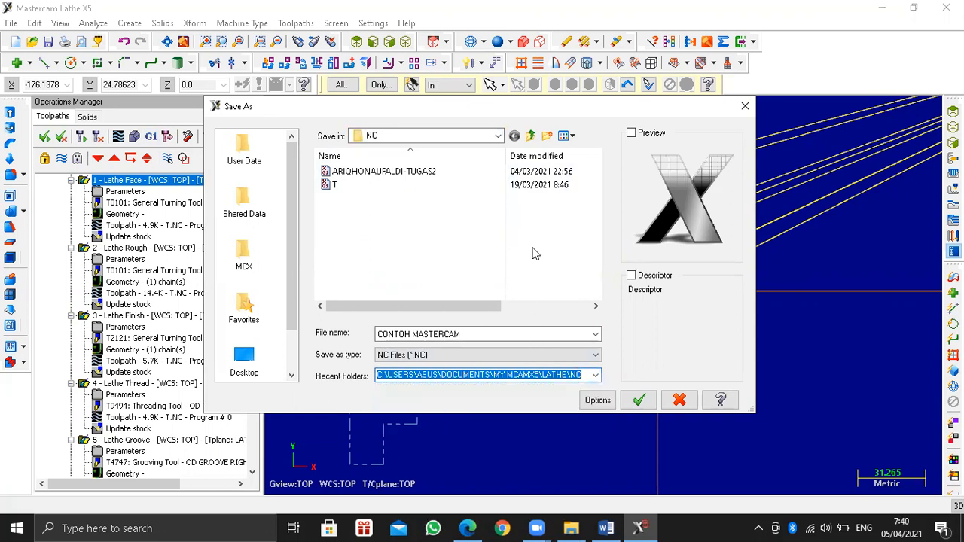
pyautogui.click(640, 402)
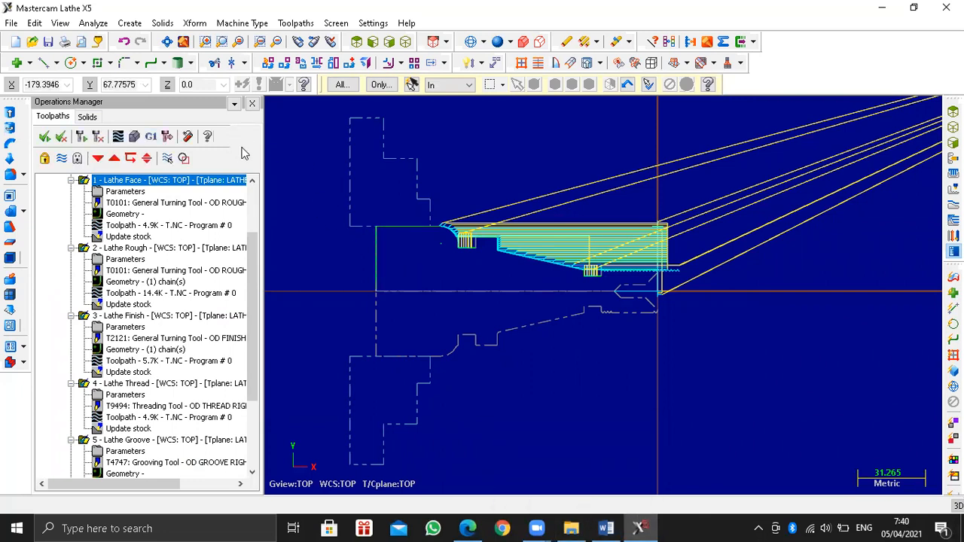
# Step: Switch to Mastercam X Editor and review the posted CONTOH MASTERCAM NC code from its header to the program end
pyautogui.click(11, 23)
pyautogui.click(89, 137)
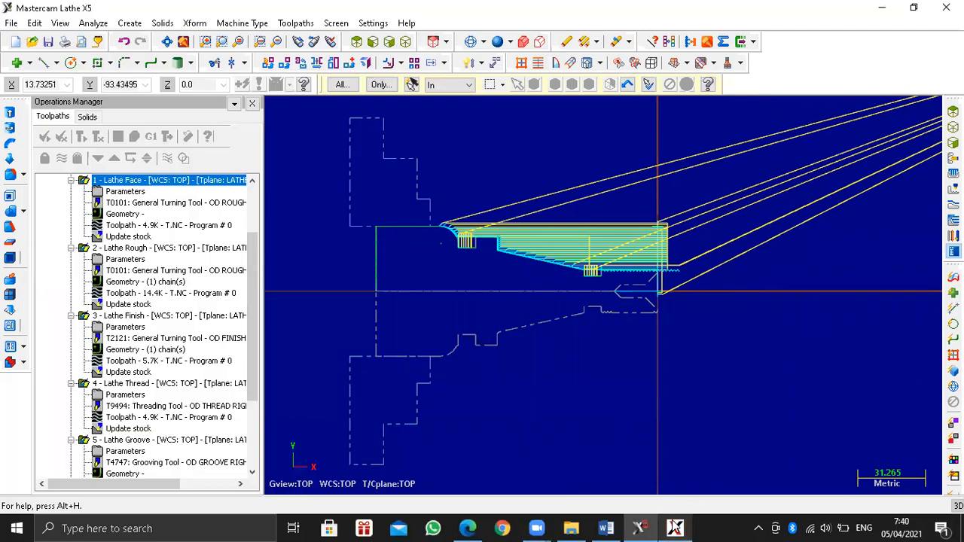
pyautogui.click(675, 528)
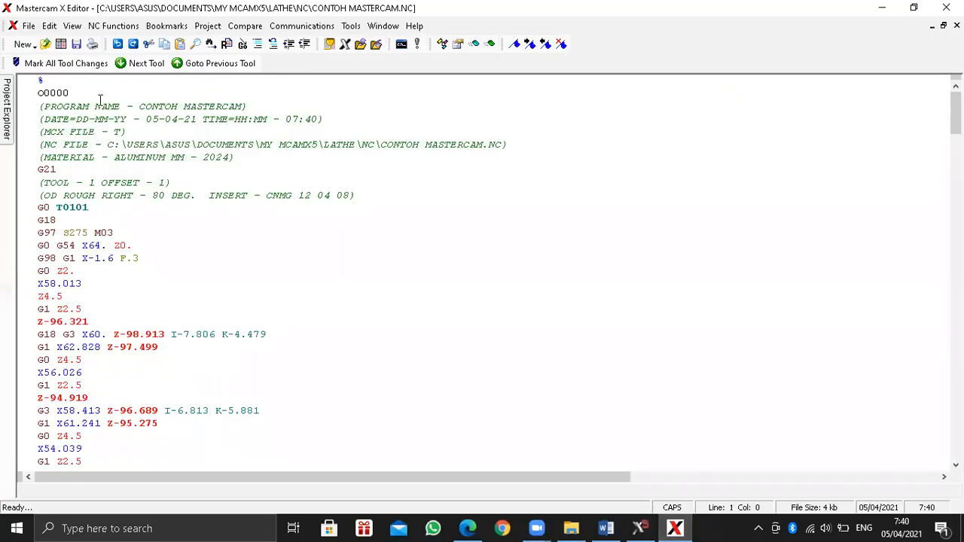
pyautogui.scroll(-20, 89, 104)
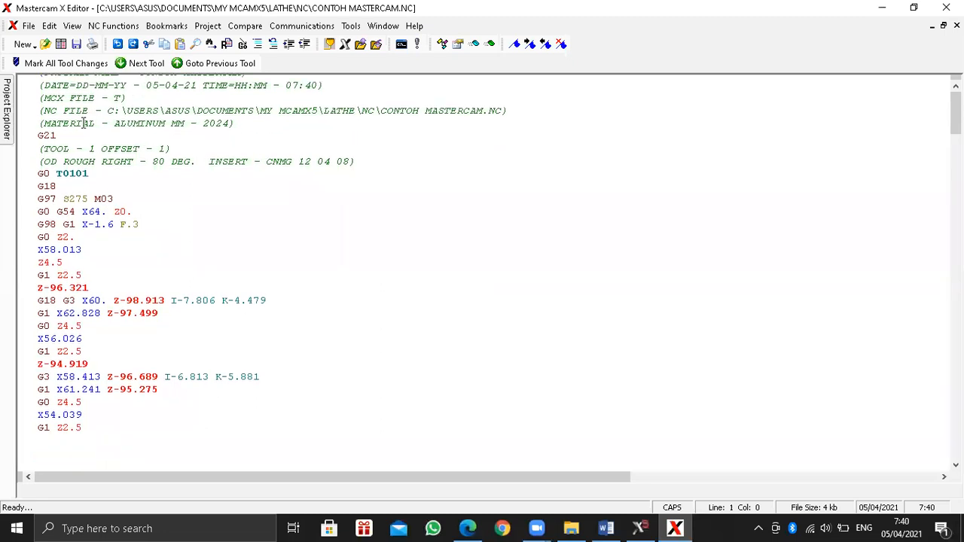
pyautogui.scroll(-20, 77, 156)
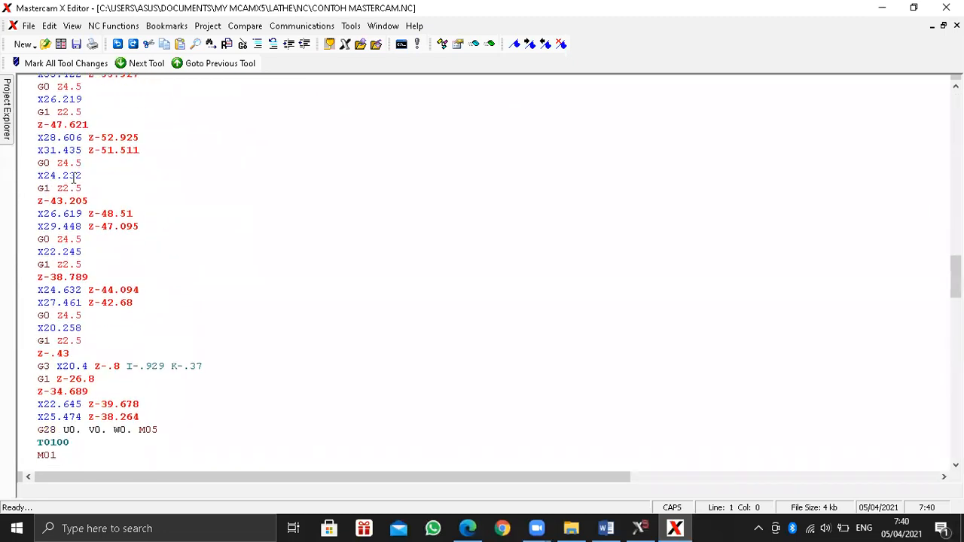
pyautogui.scroll(-3, 76, 208)
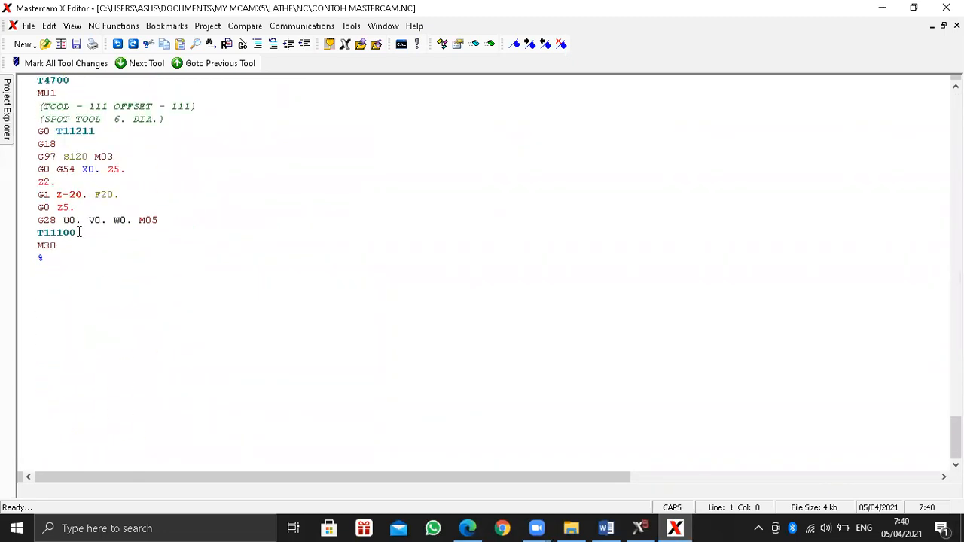
pyautogui.scroll(5, 69, 245)
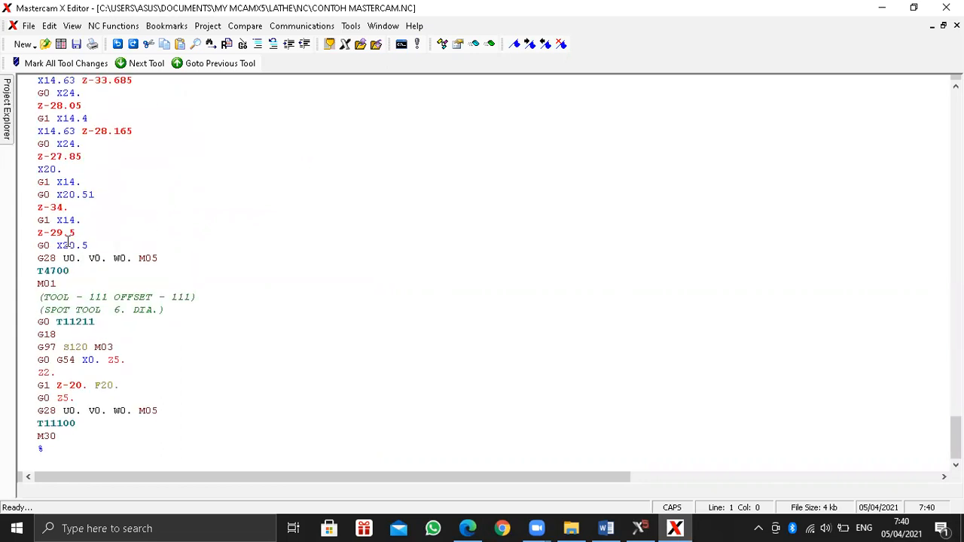
pyautogui.scroll(20, 69, 239)
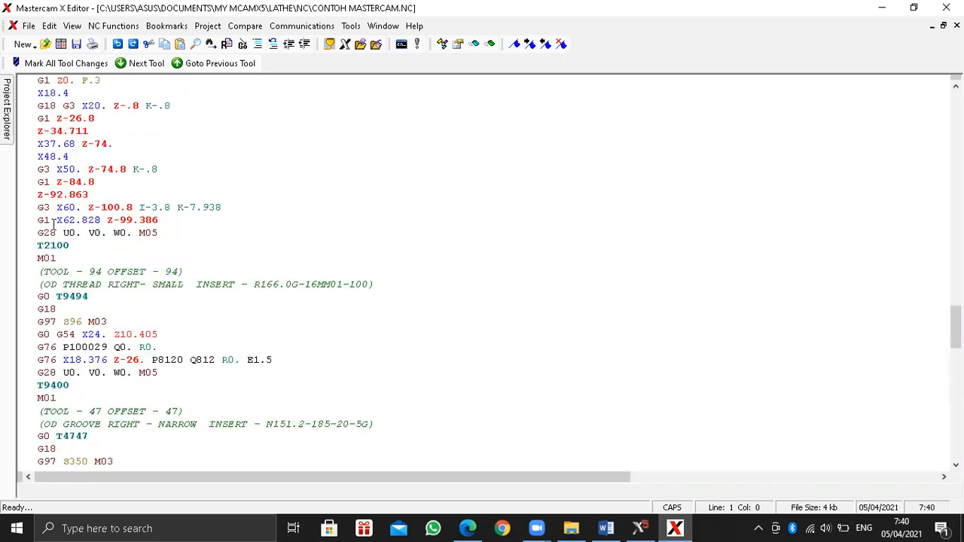
pyautogui.scroll(20, 55, 226)
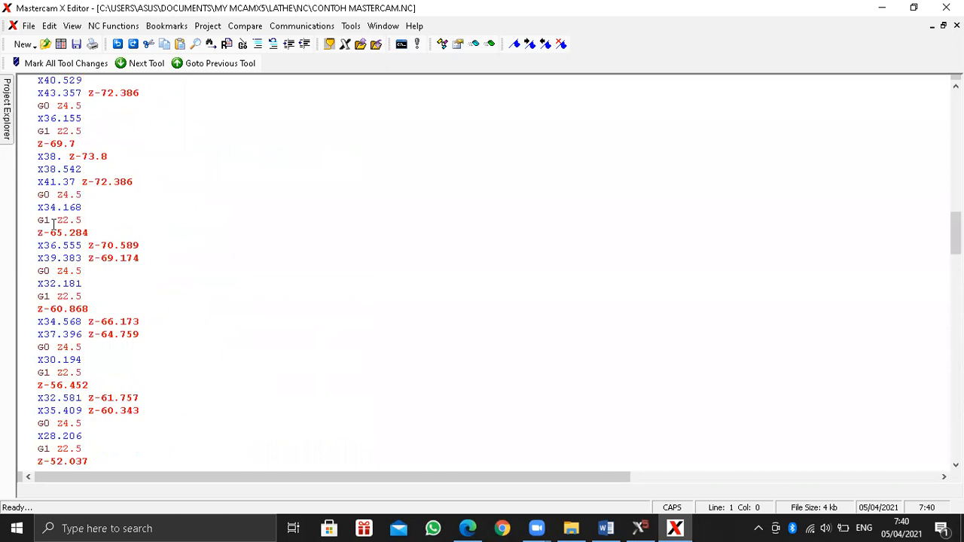
pyautogui.scroll(15, 54, 223)
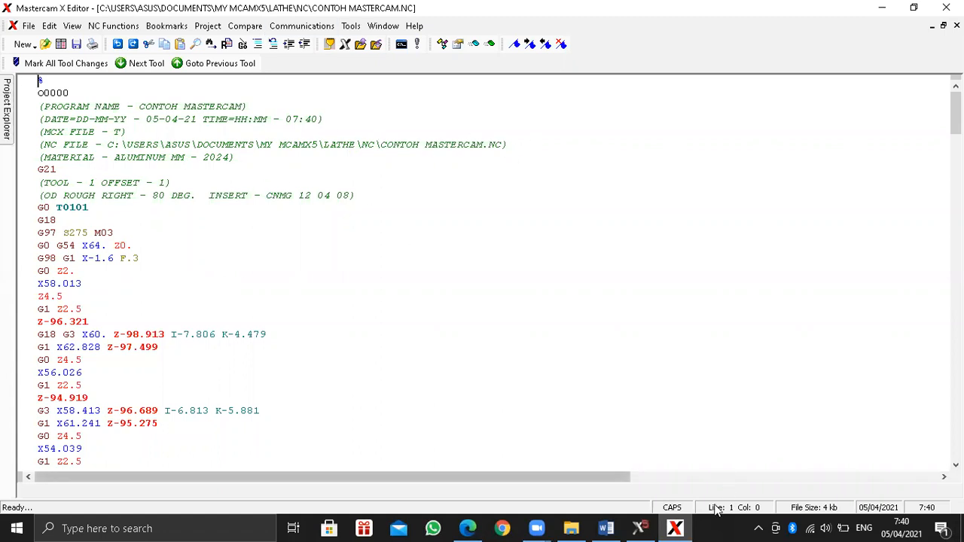
# Step: Return to Mastercam Lathe and save the part file as CONTOH MASTERCAM in the MCX folder
pyautogui.click(639, 528)
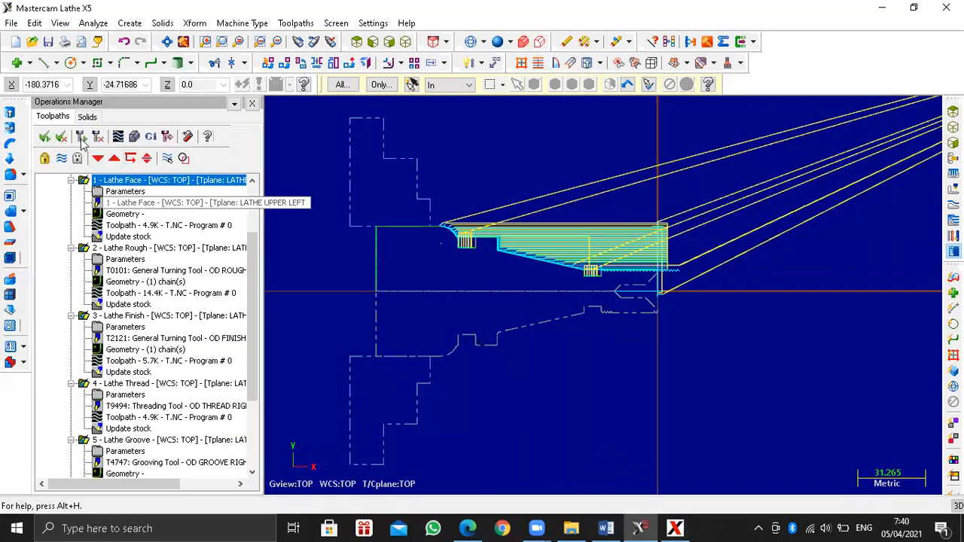
pyautogui.click(12, 23)
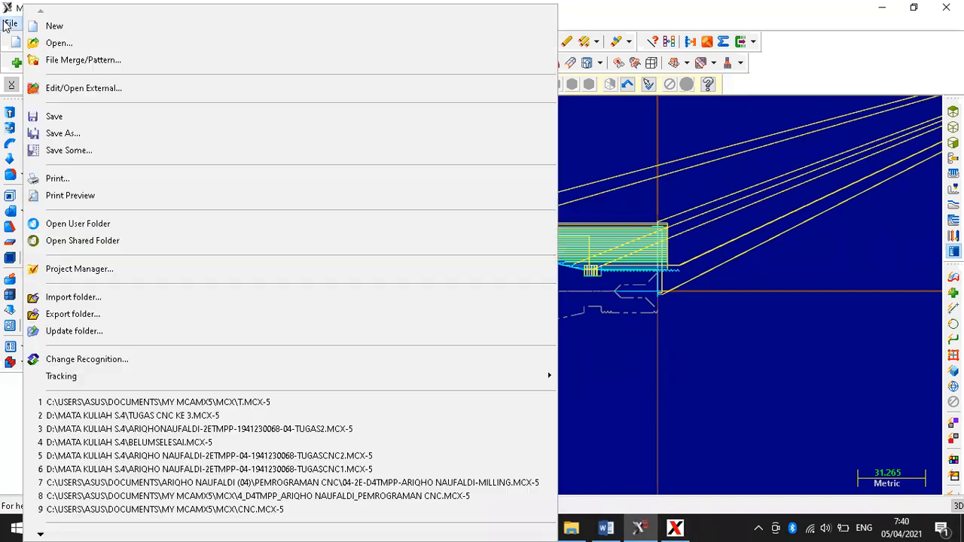
pyautogui.click(64, 133)
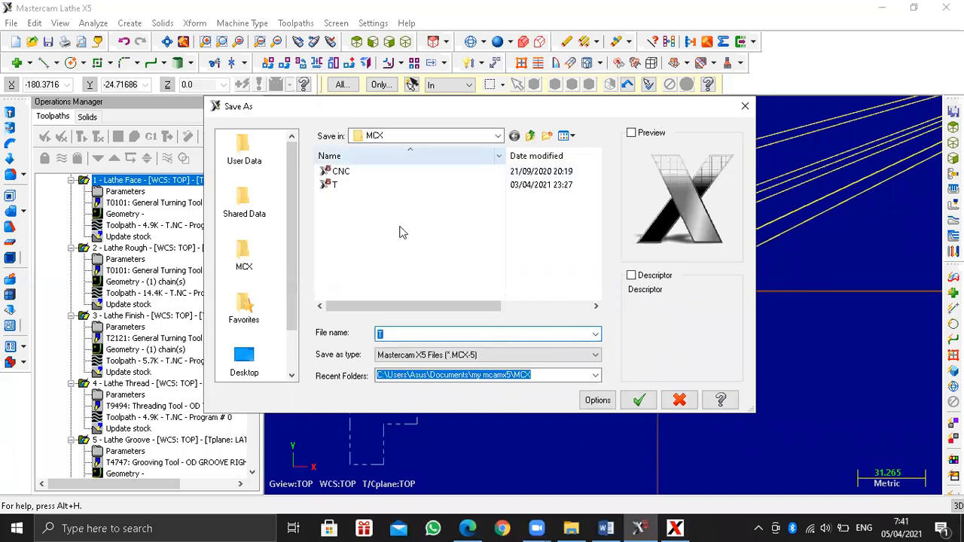
pyautogui.click(409, 334)
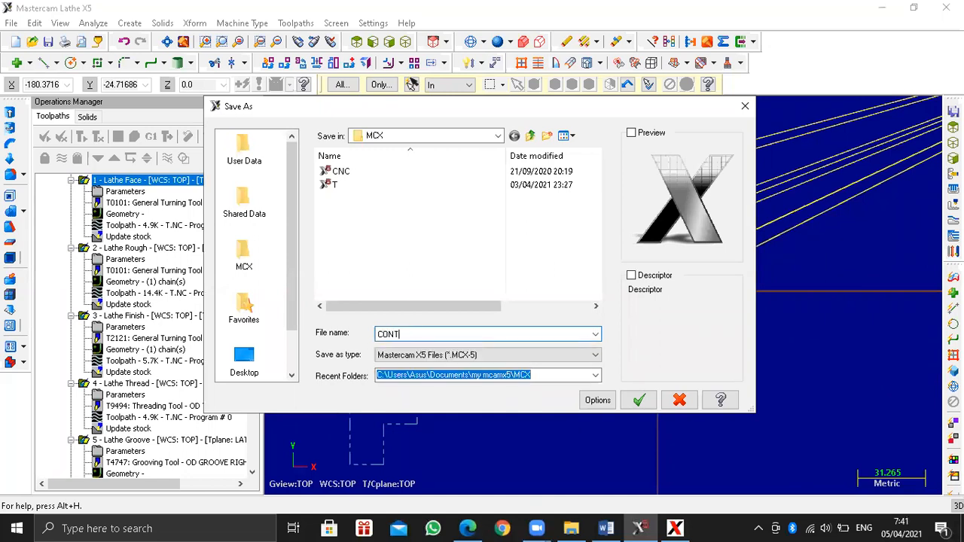
pyautogui.write('CONTOH MASTERCAM')
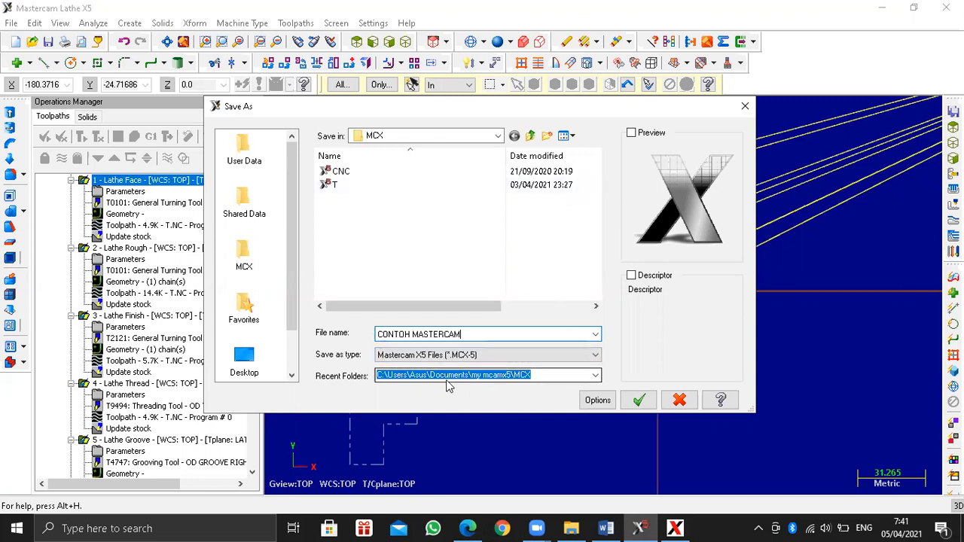
pyautogui.click(639, 400)
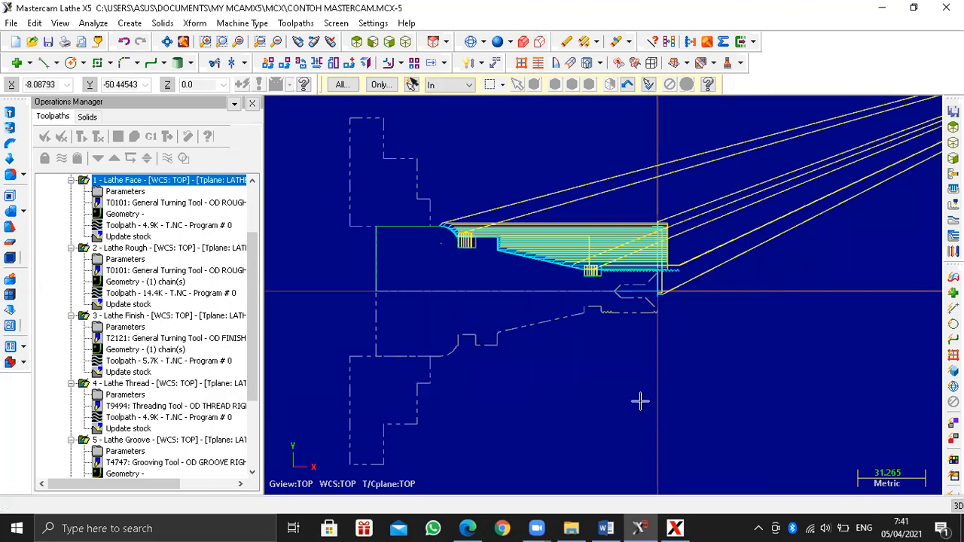
# Step: Switch to File Explorer and locate the saved CONTOH MASTERCAM part file in Documents\my mcamx5\MCX
pyautogui.click(571, 528)
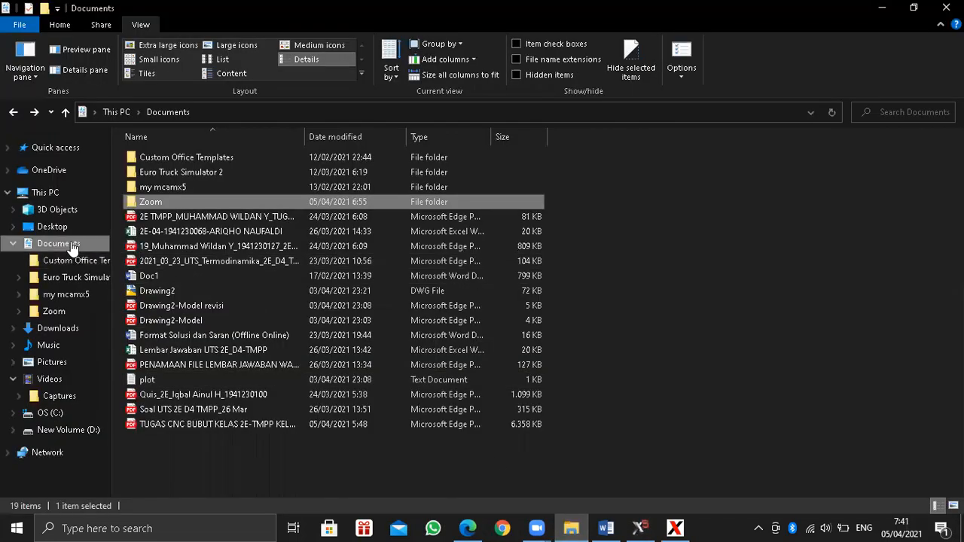
pyautogui.click(71, 243)
pyautogui.doubleClick(181, 189)
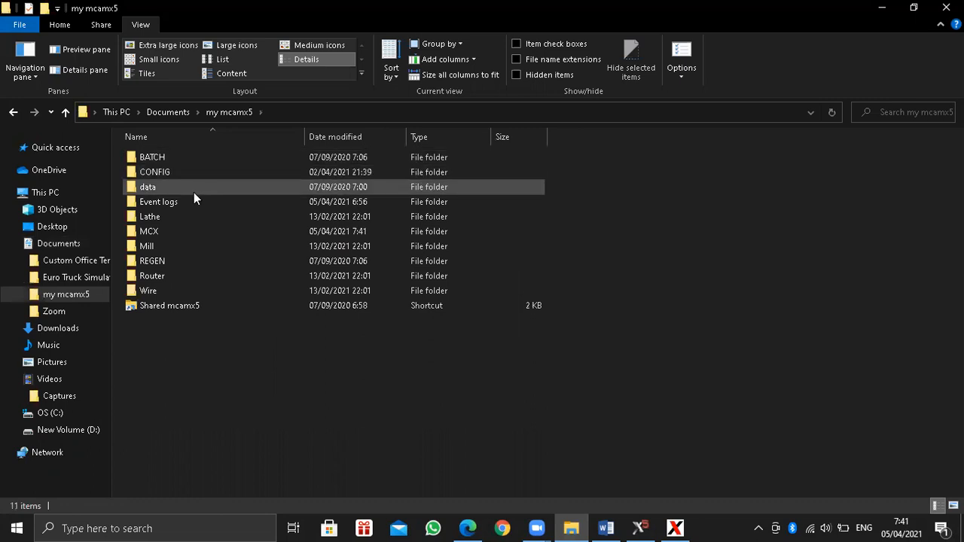
pyautogui.doubleClick(185, 231)
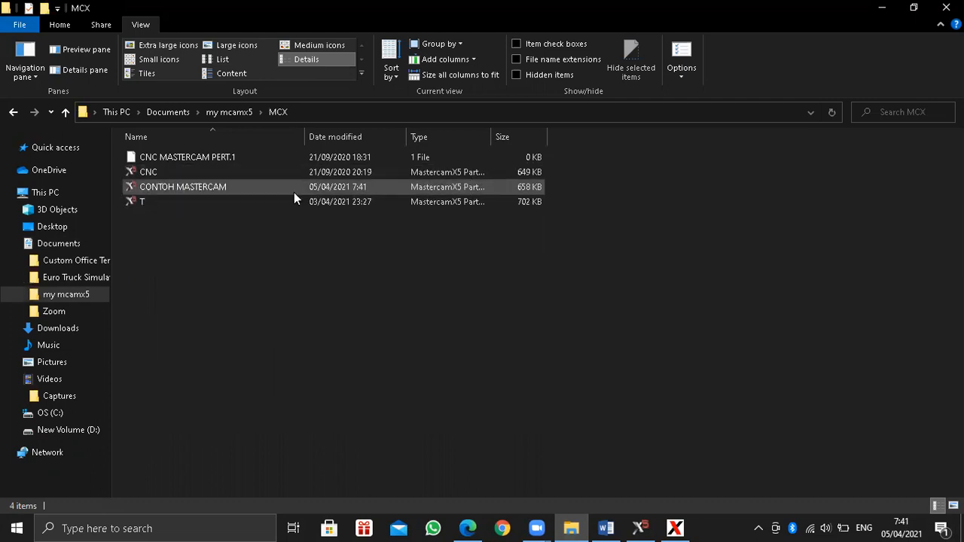
# Step: Look for the posted CONTOH MASTERCAM NC file in the my mcamx5 subfolders, checking REGEN and Lathe\NC
pyautogui.click(12, 112)
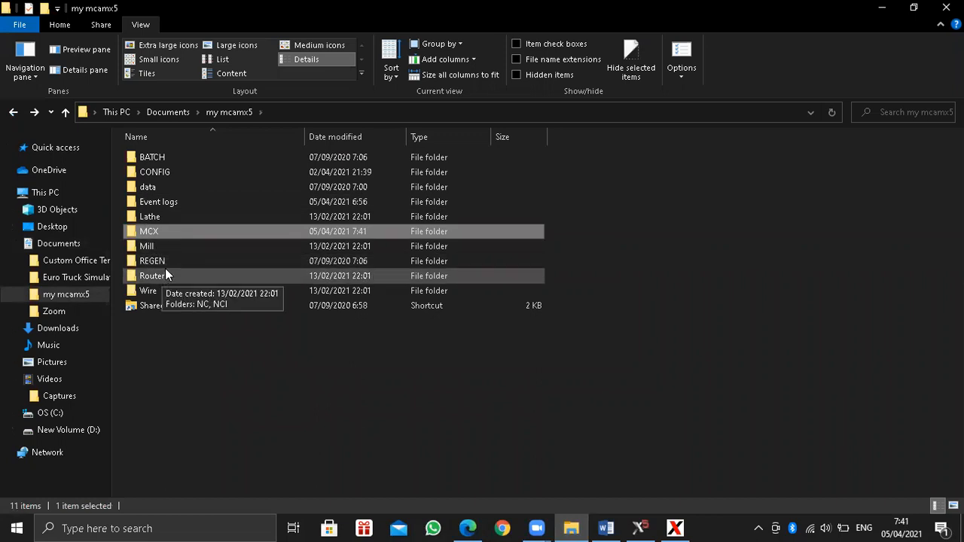
pyautogui.doubleClick(168, 260)
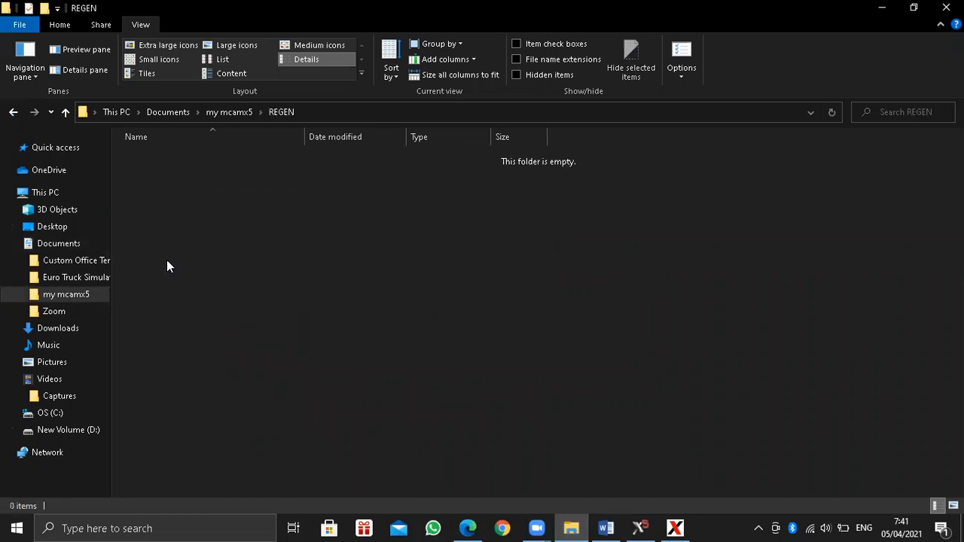
pyautogui.click(15, 113)
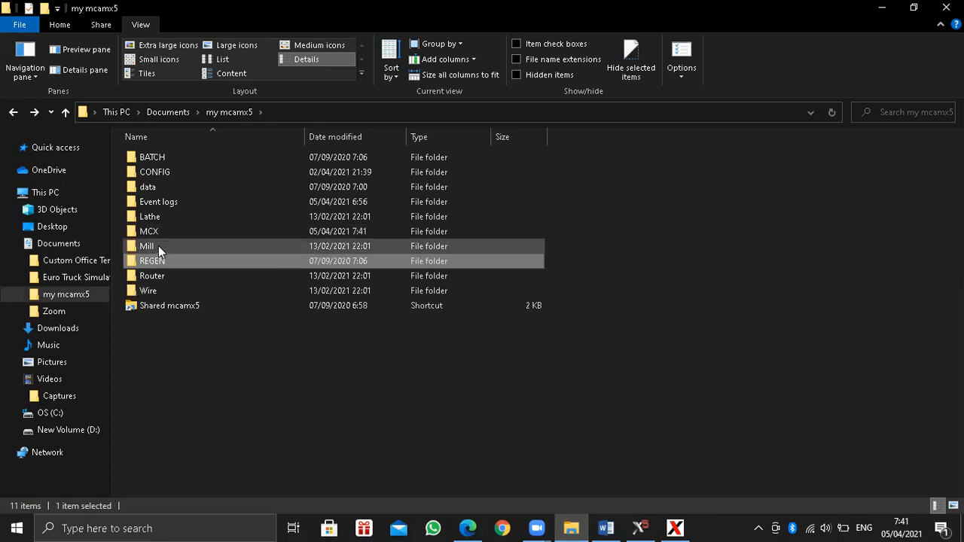
pyautogui.click(160, 218)
pyautogui.doubleClick(160, 218)
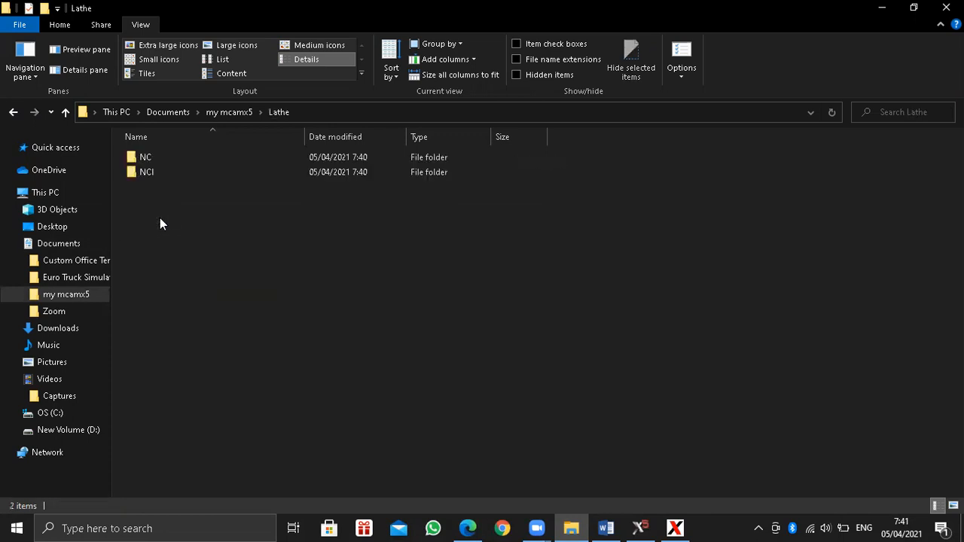
pyautogui.doubleClick(161, 161)
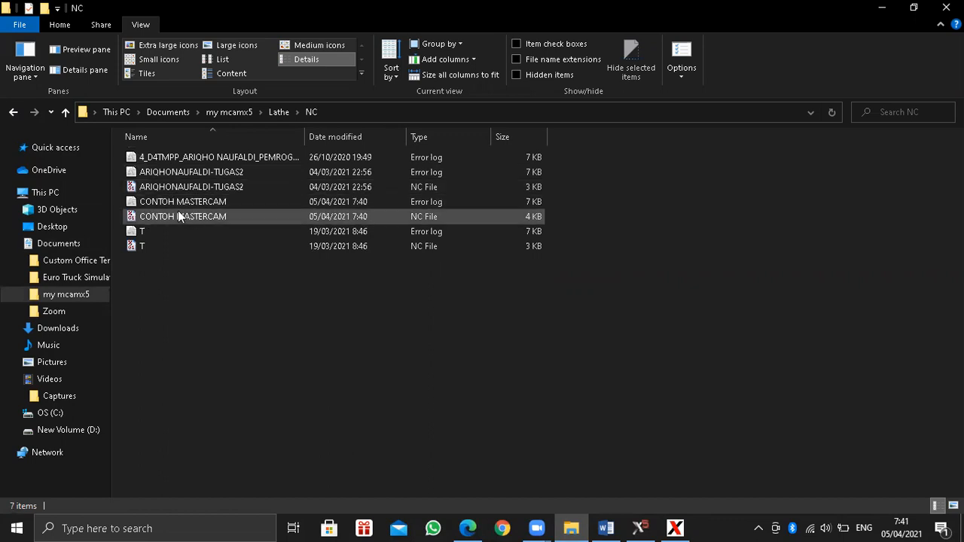
# Step: Go back up to my mcamx5, revisit the Lathe\NC folder, and minimize File Explorer to return to Mastercam
pyautogui.click(11, 113)
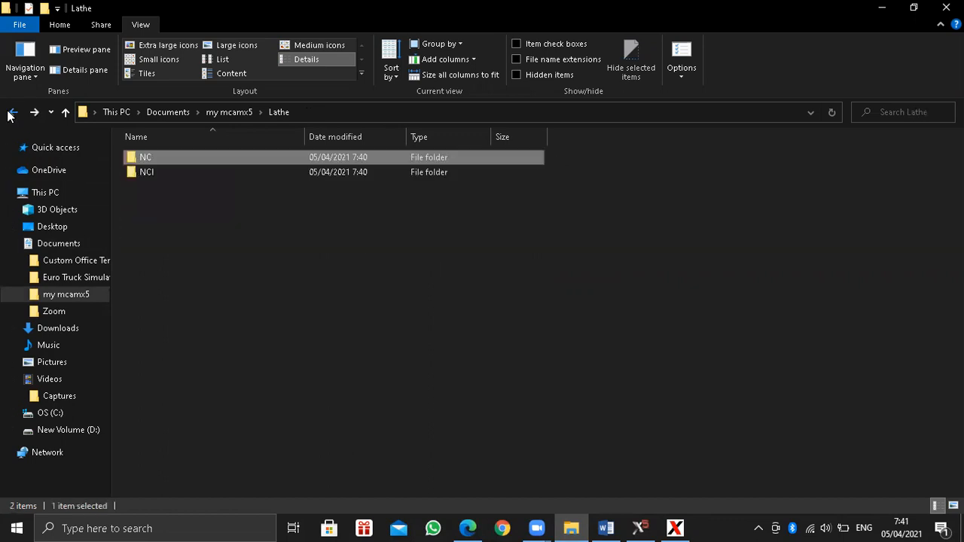
pyautogui.click(11, 112)
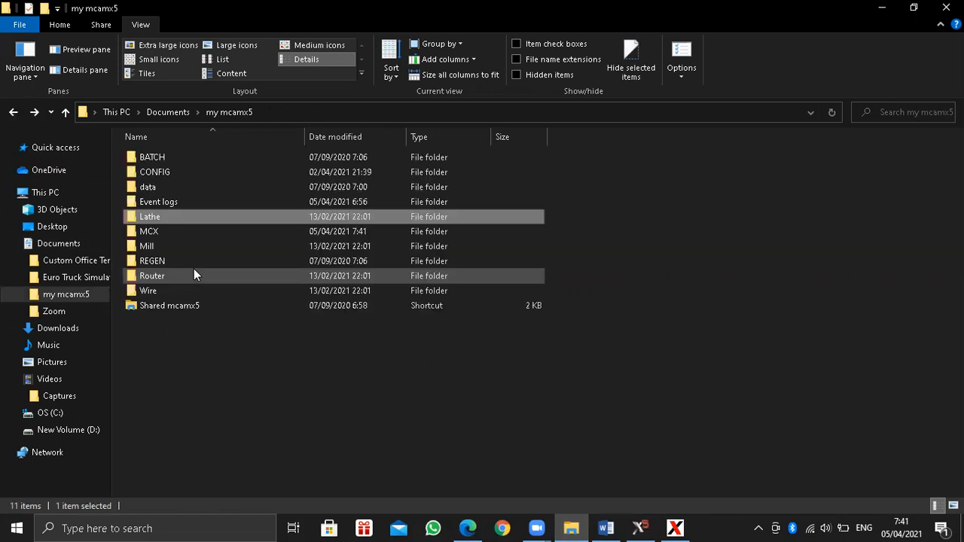
pyautogui.doubleClick(187, 220)
pyautogui.click(195, 160)
pyautogui.doubleClick(195, 160)
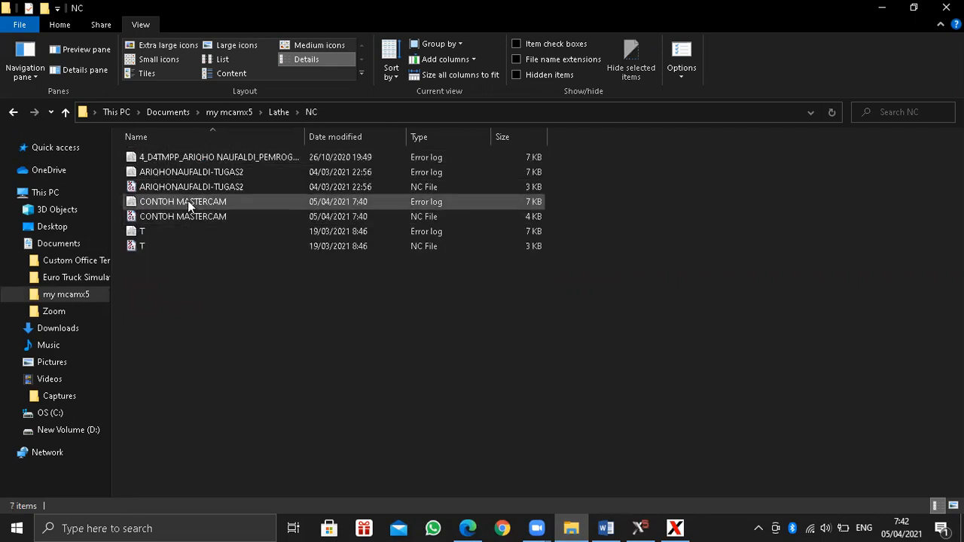
pyautogui.click(6, 113)
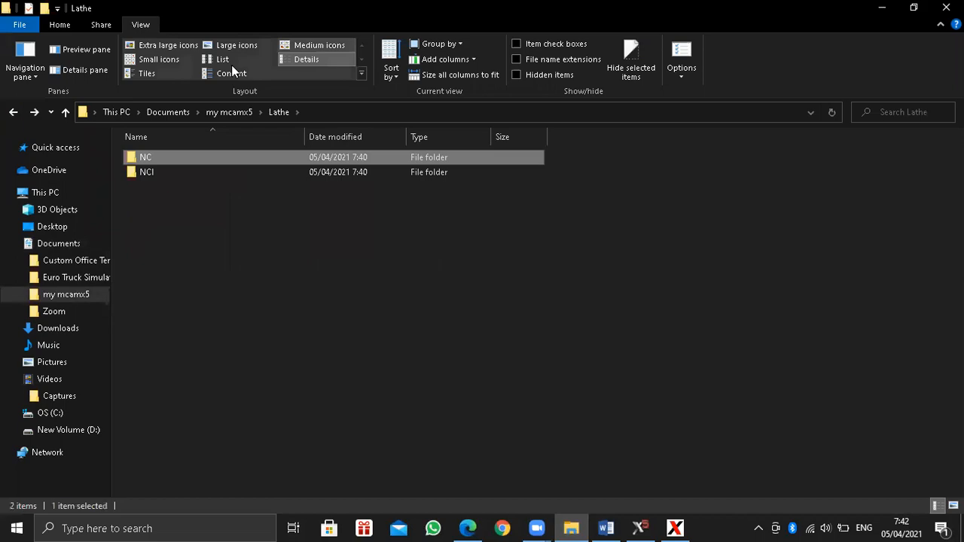
pyautogui.click(883, 8)
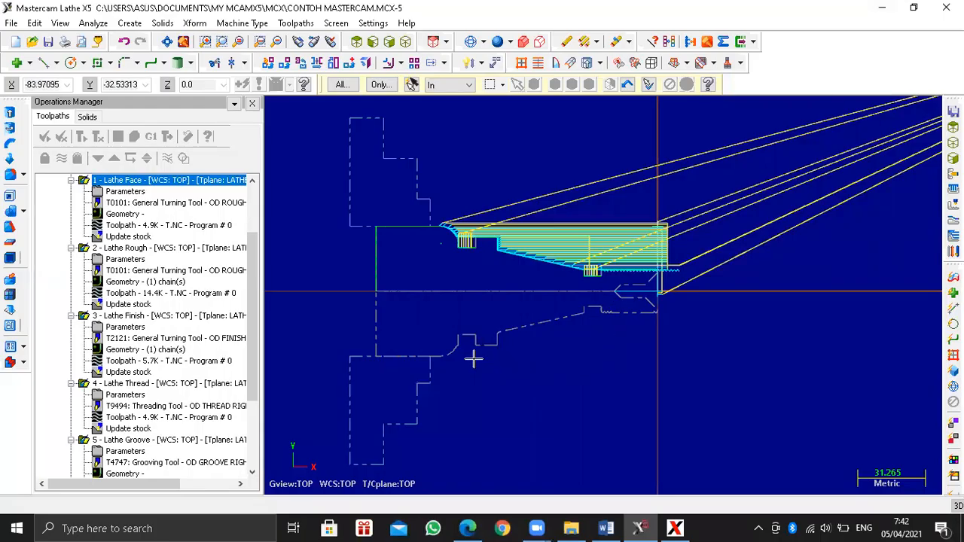